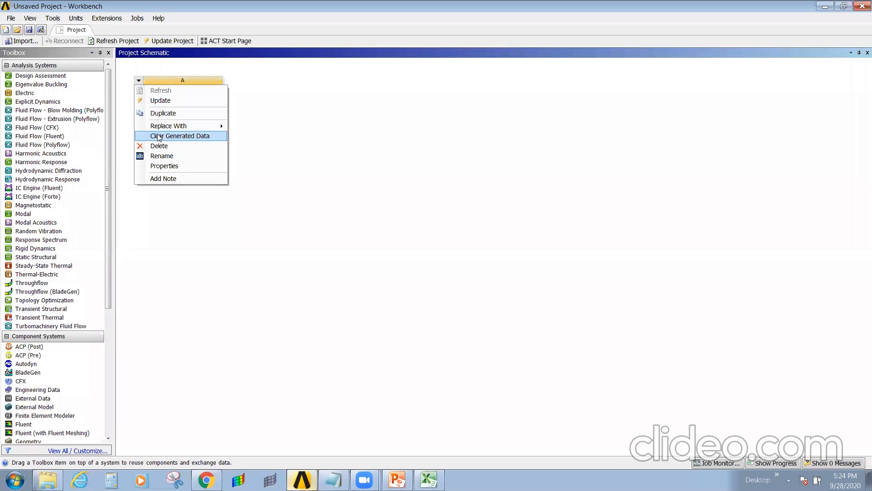
- Delete the existing Static Structural system and add a Modal analysis system to the project schematic
click(159, 145)
click(443, 262)
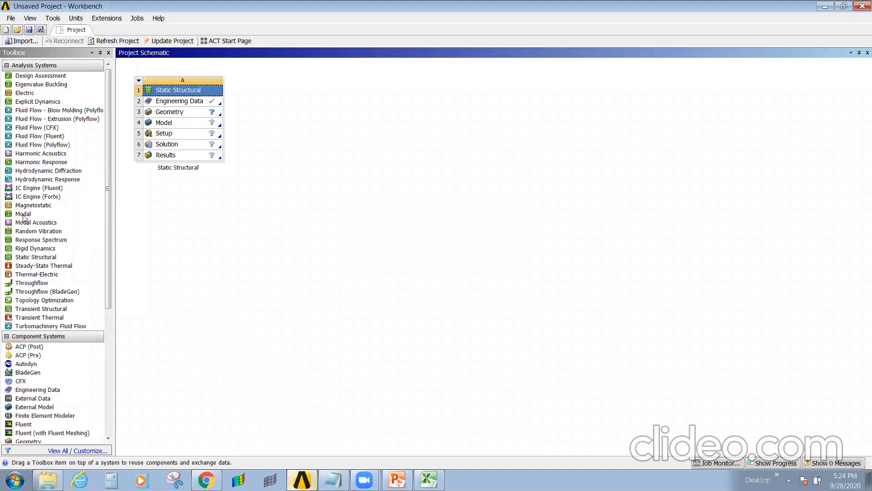
drag(25, 213, 167, 105)
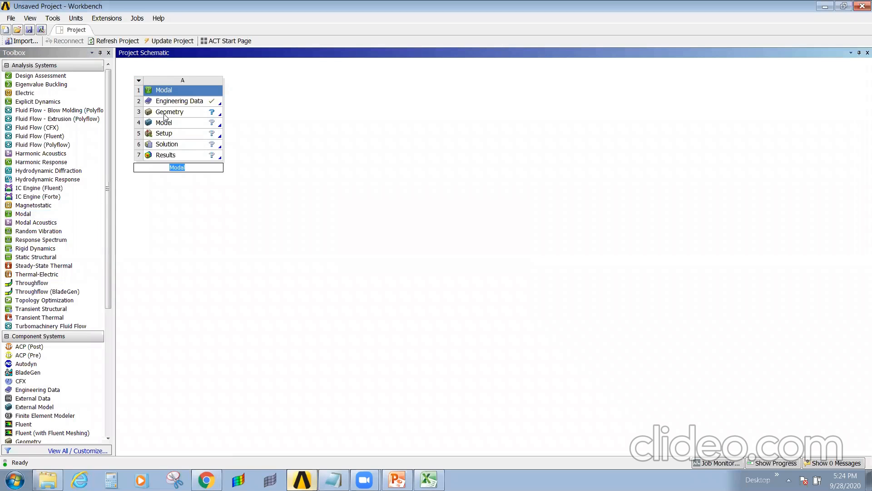
click(215, 247)
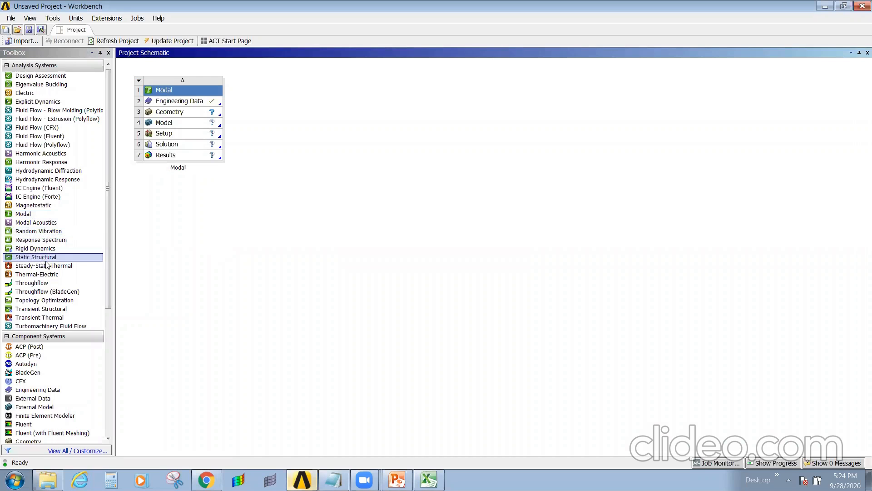
- Add four Static Structural systems in a chain after the Modal system, each sharing the preceding system's engineering data, geometry and model
drag(45, 257, 186, 125)
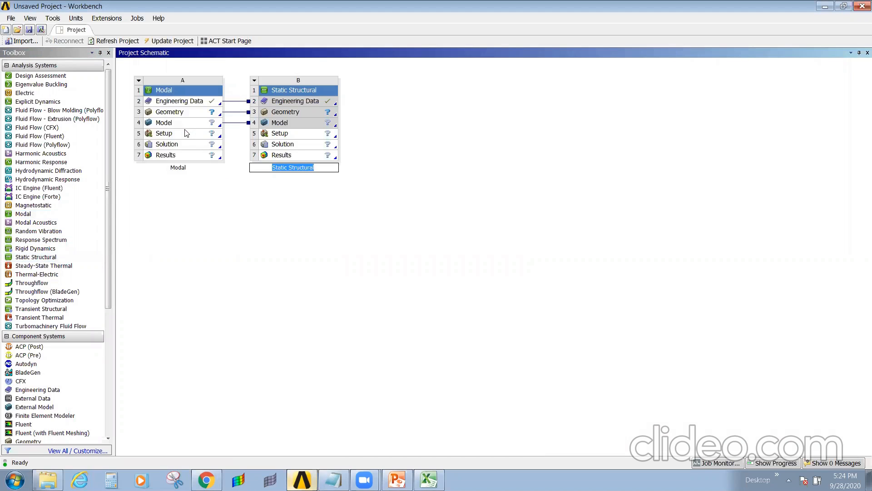
click(208, 243)
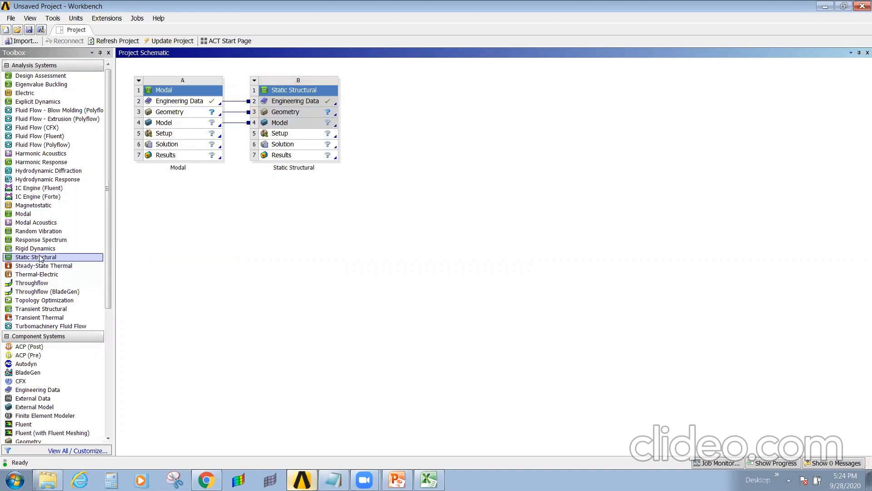
drag(41, 259, 294, 123)
click(259, 245)
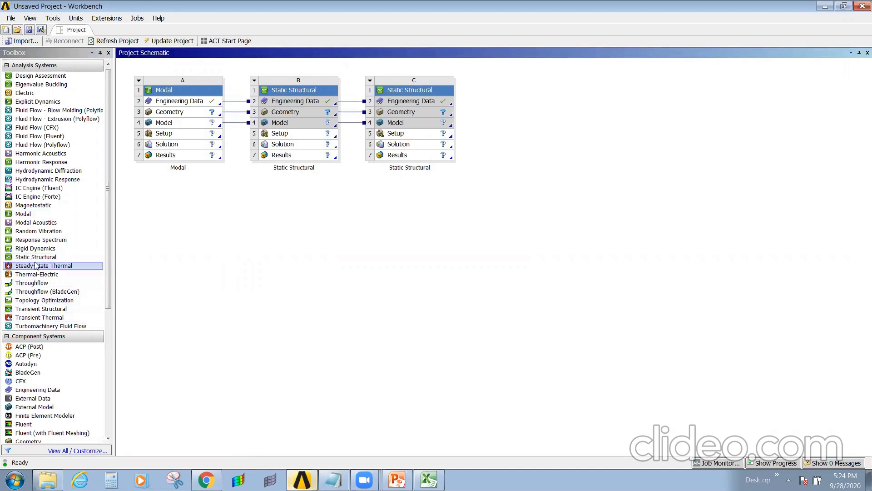
drag(40, 258, 435, 127)
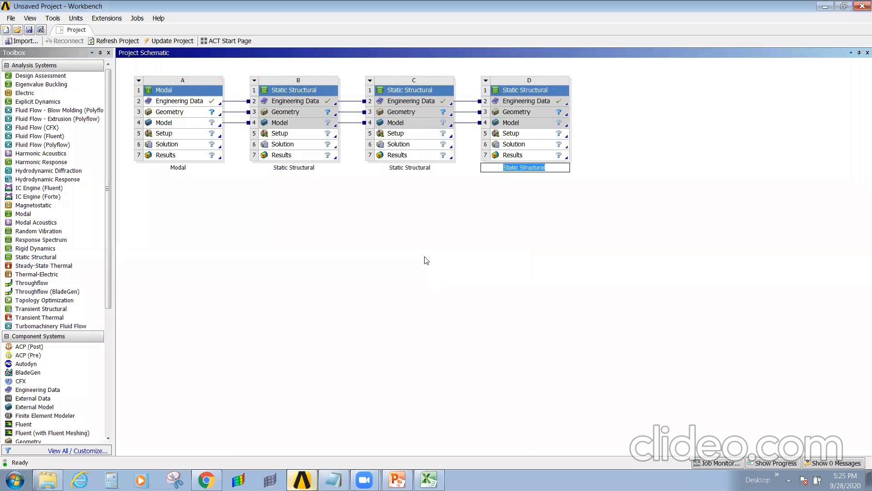
click(401, 231)
click(516, 112)
drag(32, 301, 580, 100)
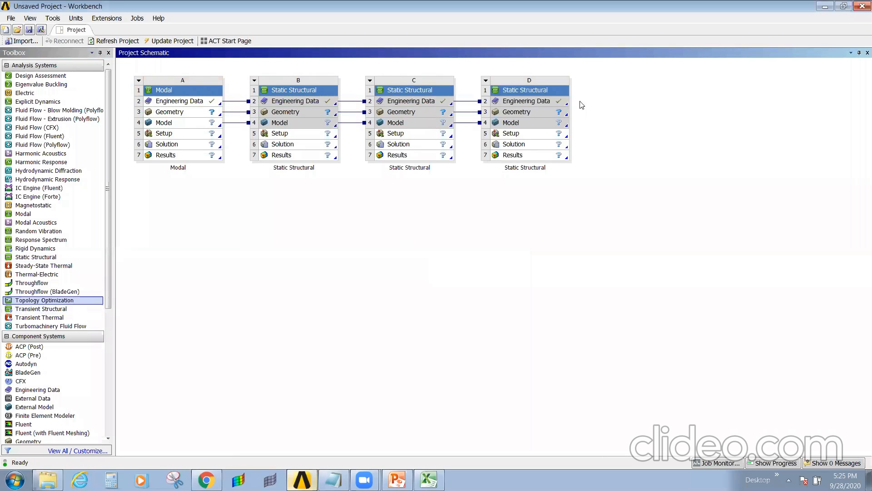
click(25, 267)
drag(27, 257, 564, 124)
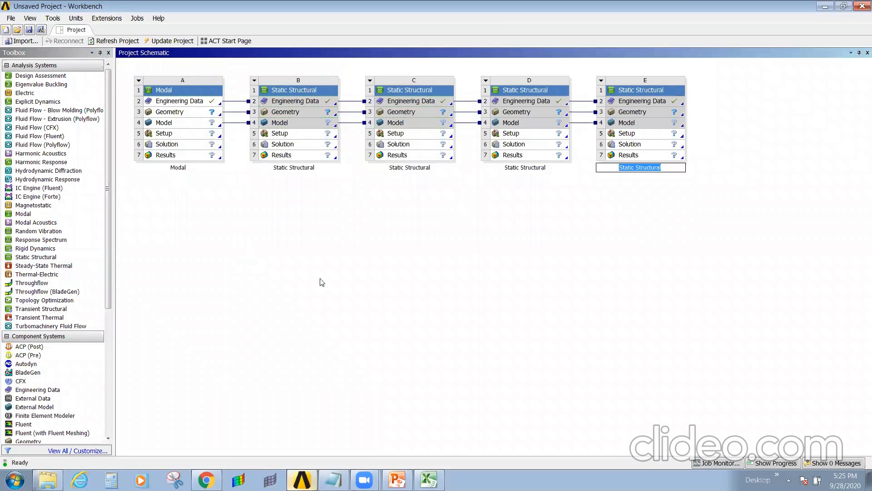
click(502, 222)
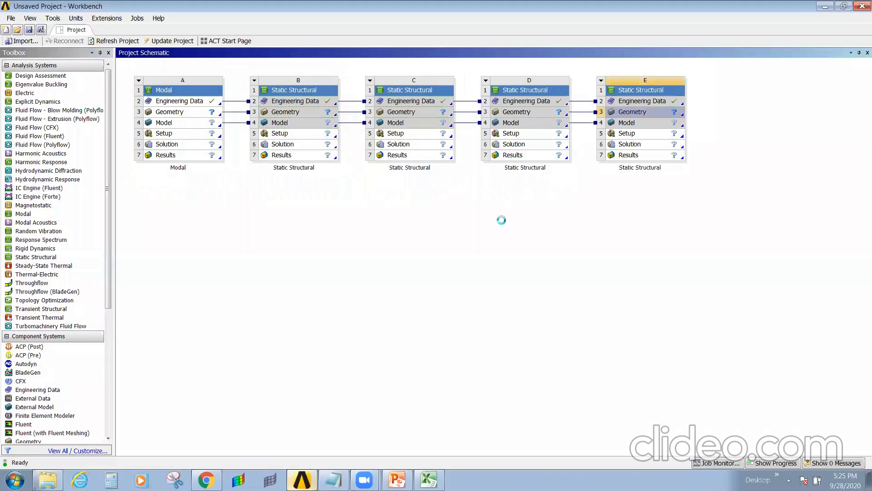
- Import 01_original.stp from the Beam folder as the geometry of the Modal system
click(173, 111)
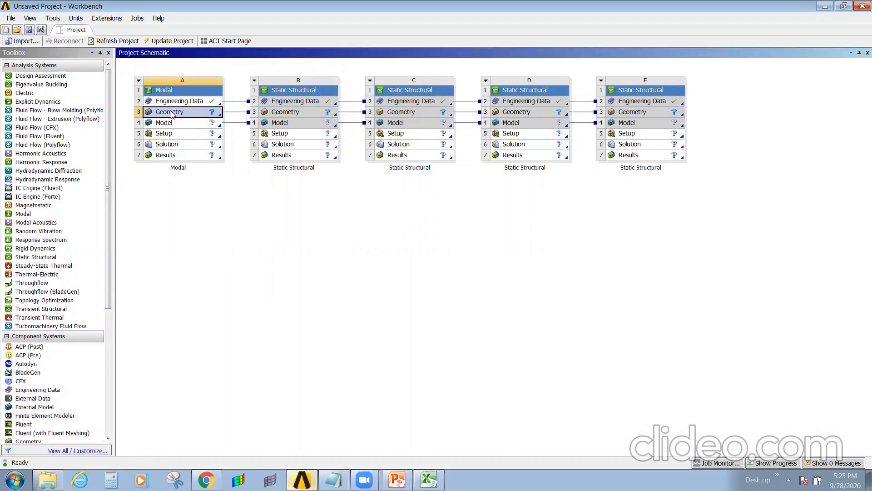
right_click(188, 122)
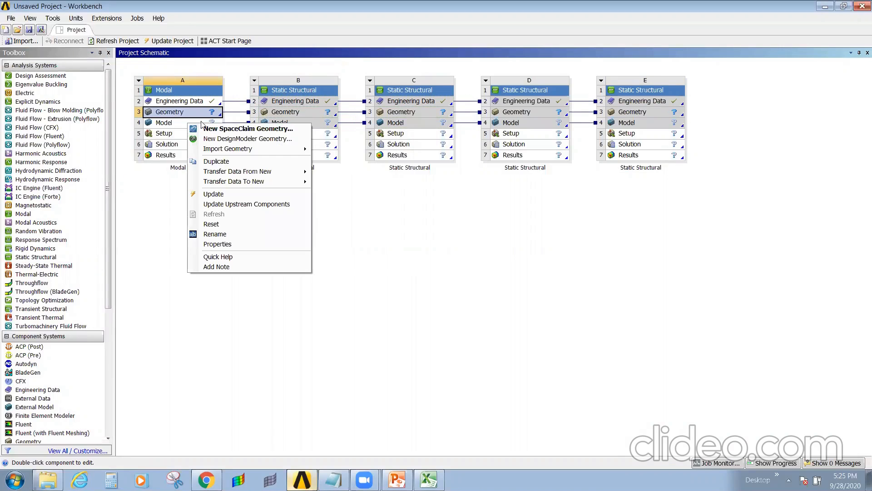
mouse_move(229, 149)
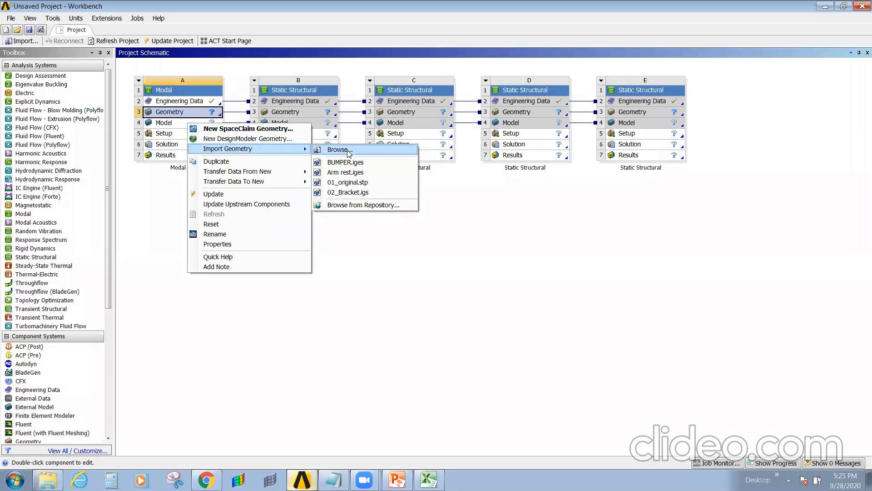
click(349, 150)
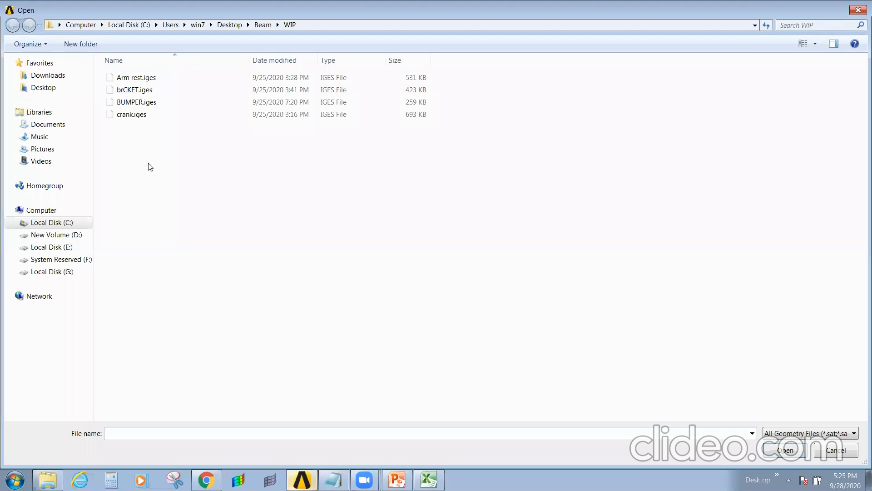
click(263, 25)
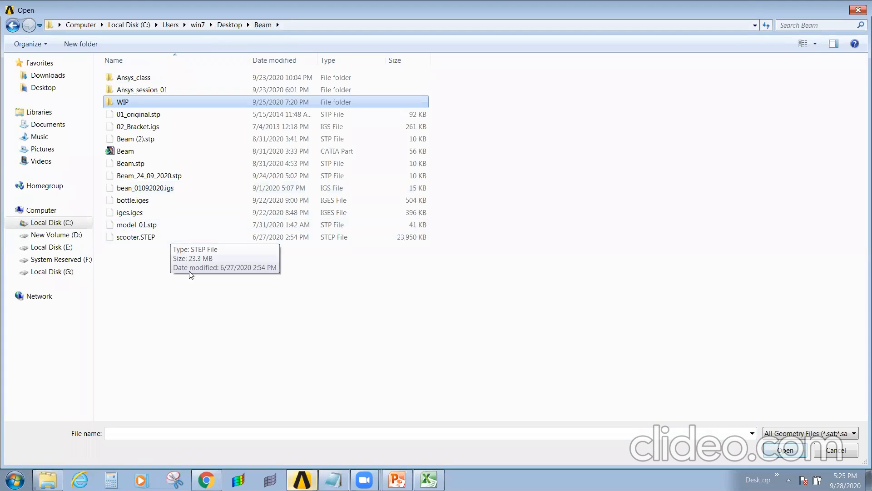
double_click(138, 117)
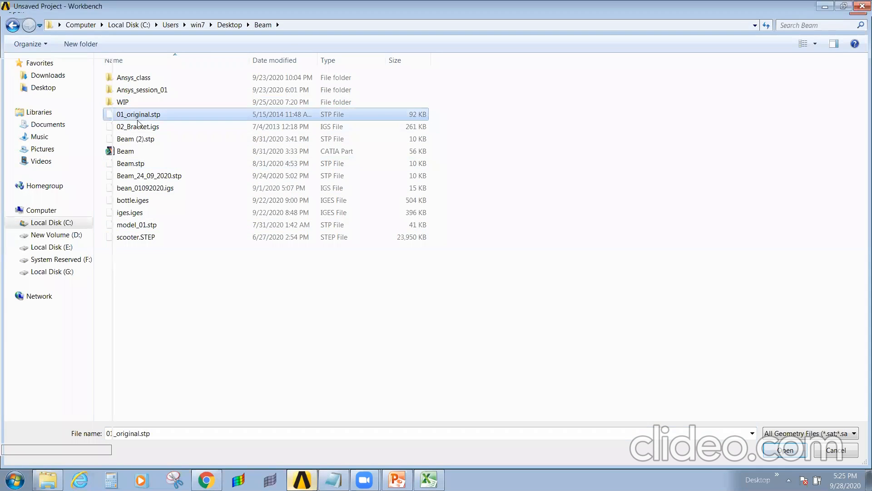
- Open the Modal system's model for editing in Mechanical
click(167, 123)
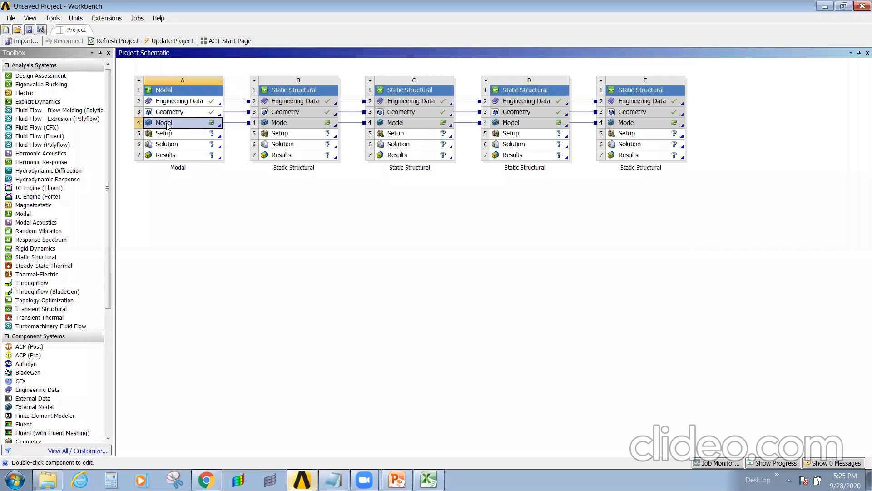
right_click(167, 125)
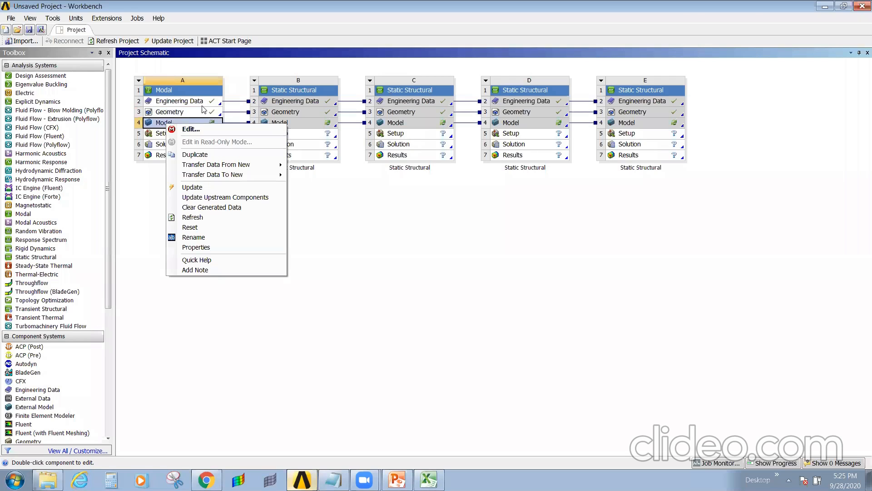
click(189, 132)
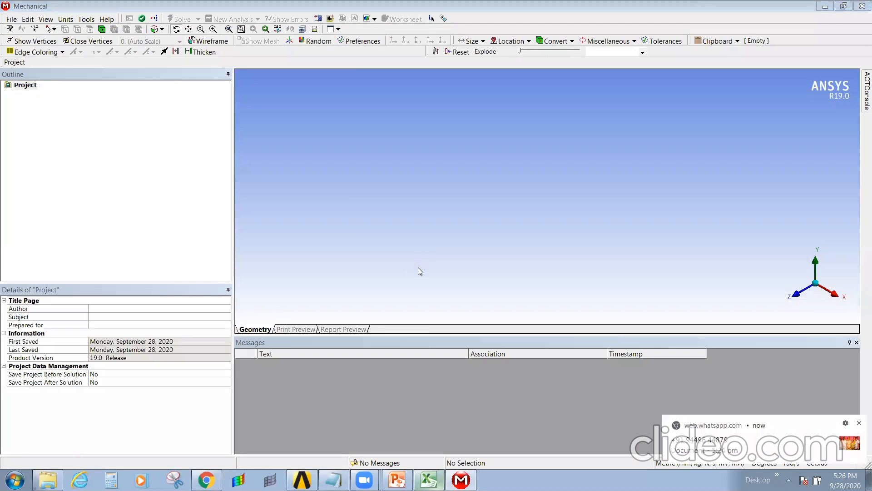
click(859, 424)
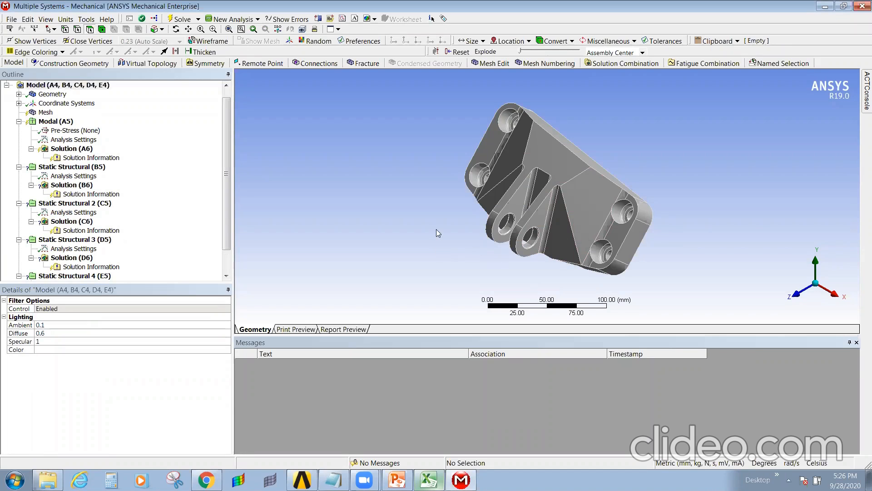
- Open the Structural Steel material assigned to the bracket body for editing in Engineering Data
mouse_move(514, 236)
middle_down()
mouse_move(652, 191)
mouse_move(601, 224)
middle_up()
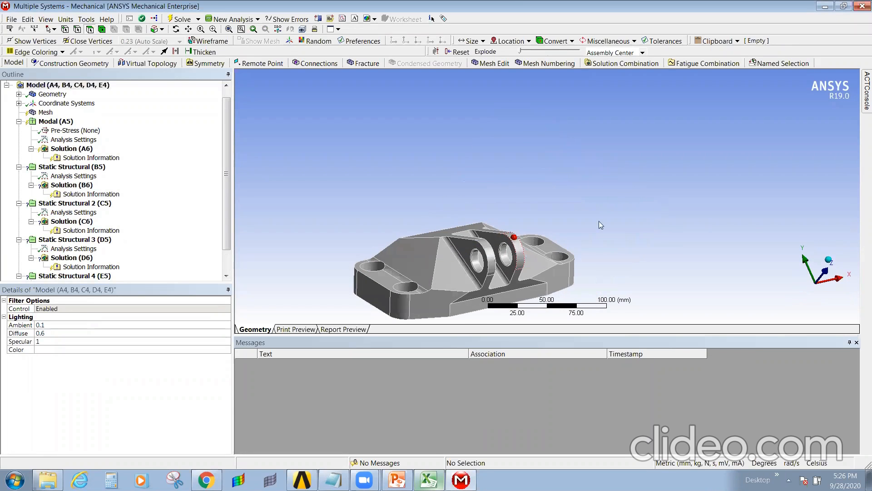
ctrl+middle_drag(522, 272, 565, 213)
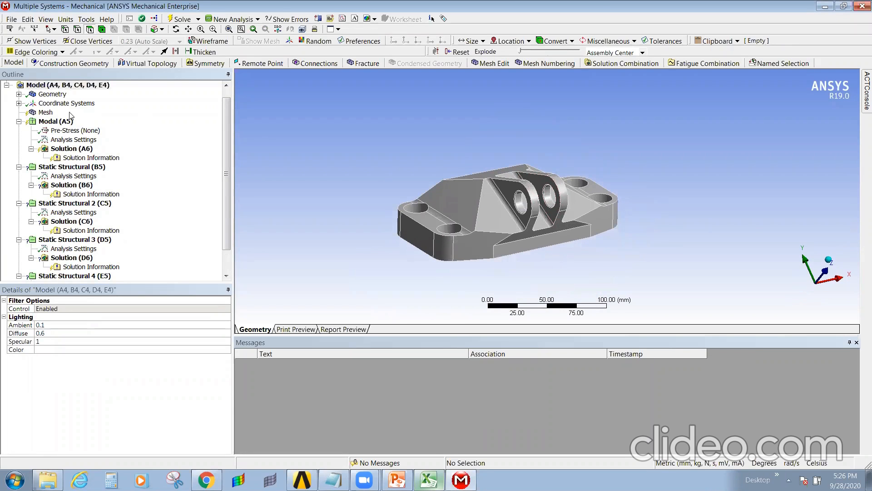
click(18, 94)
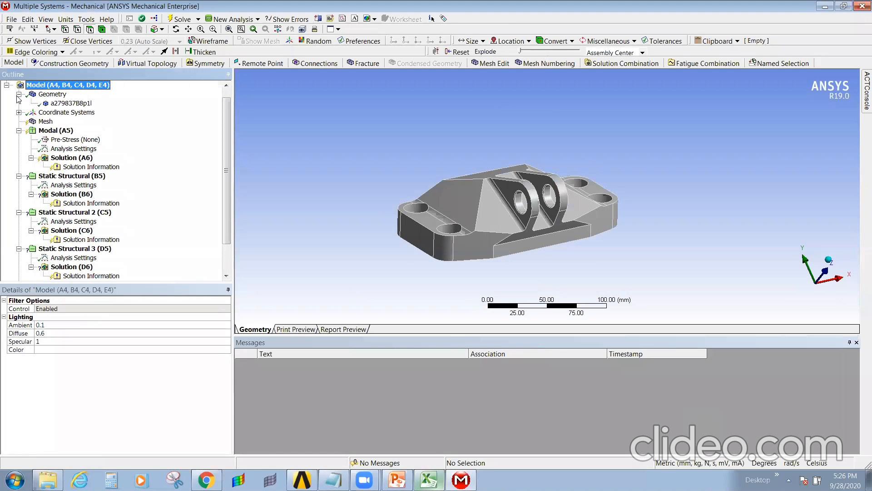
click(71, 103)
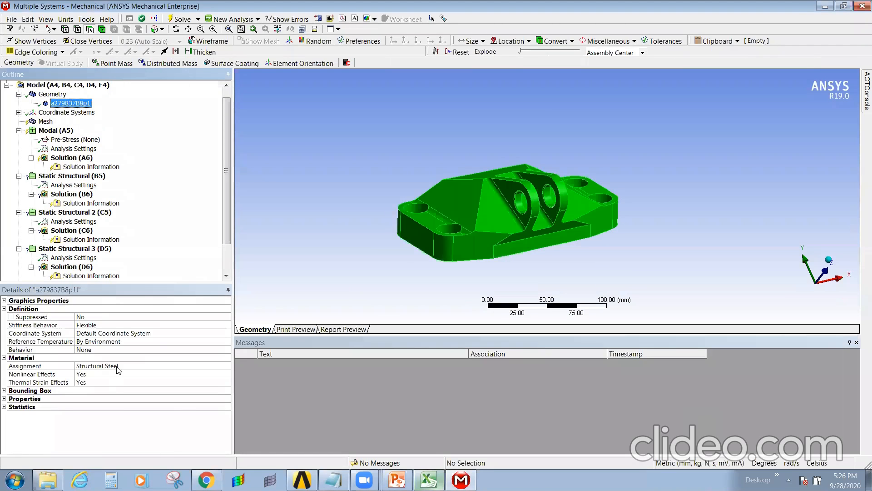
click(150, 366)
click(227, 365)
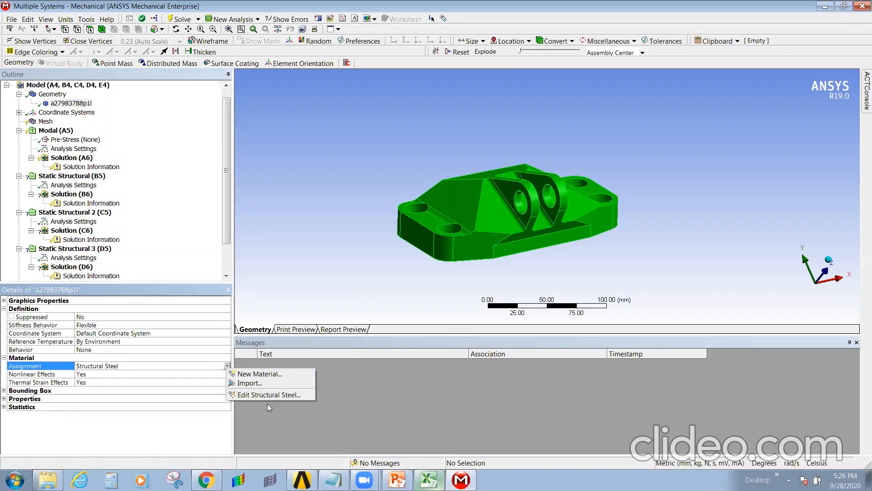
click(267, 394)
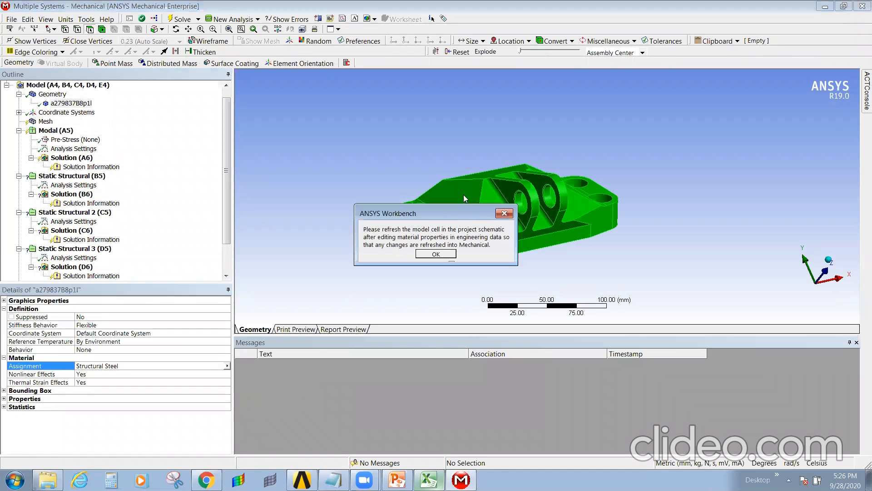
click(435, 254)
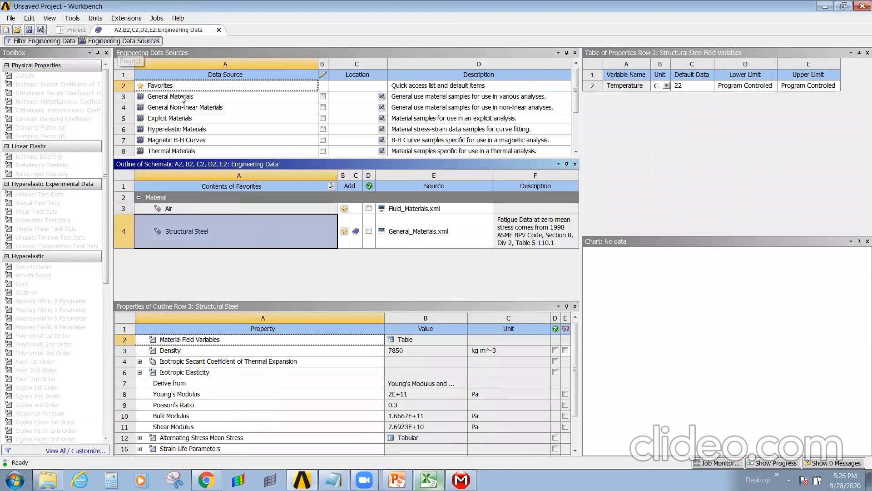
- Select Titanium Alloy in the General Materials library of the engineering data sources
click(182, 95)
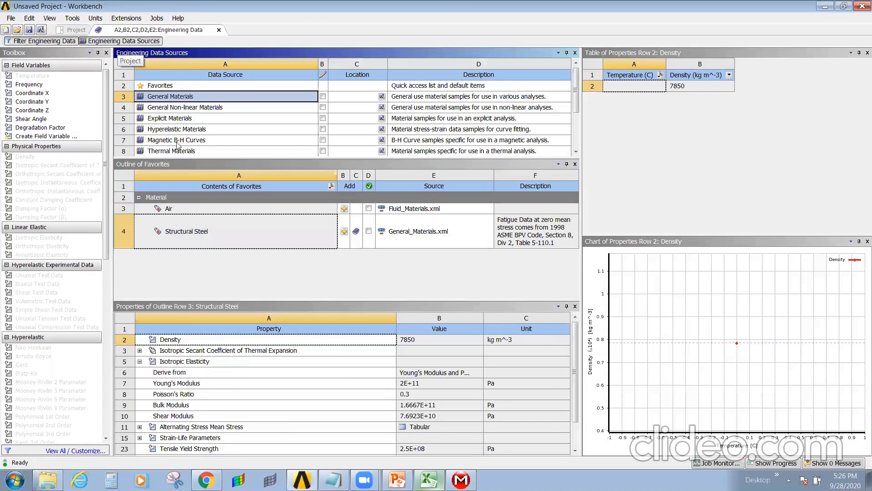
scroll(252, 275, down, 3)
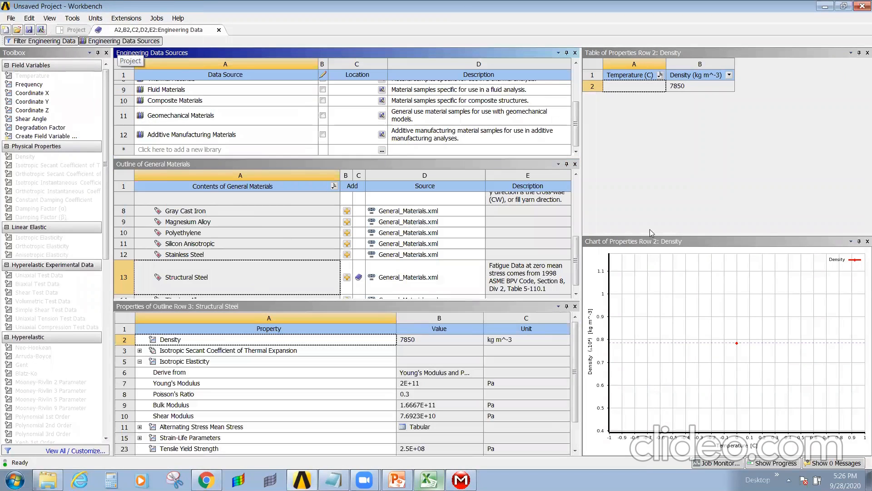
drag(573, 253, 586, 199)
scroll(318, 245, down, 5)
click(193, 293)
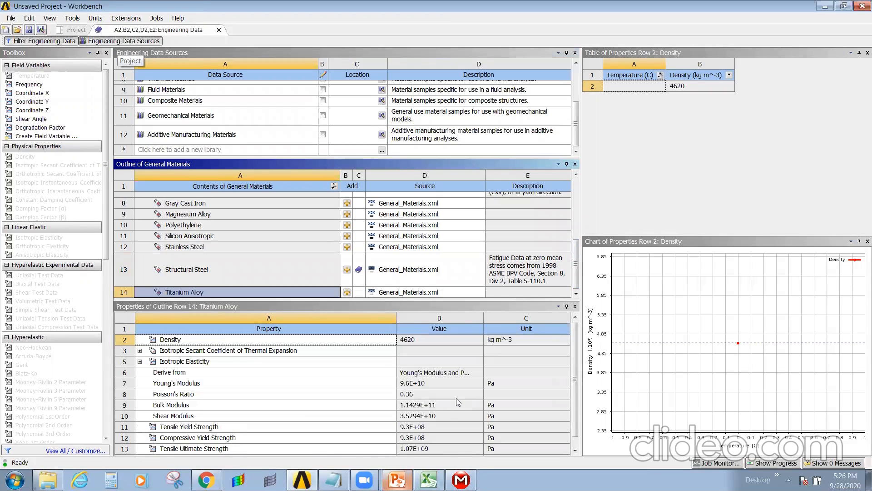
- Examine Titanium Alloy's density, Young's modulus, Poisson's ratio, bulk modulus and shear modulus
click(414, 342)
click(418, 383)
click(419, 404)
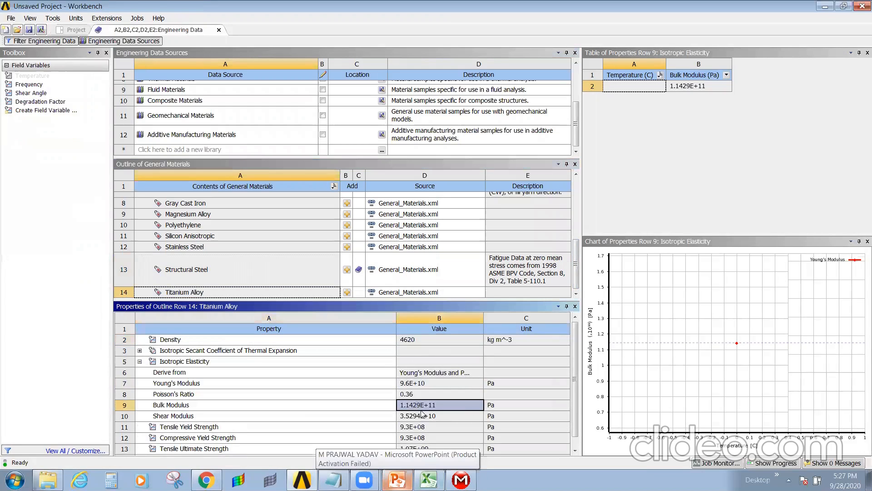
click(419, 394)
key(Down)
key(Down)
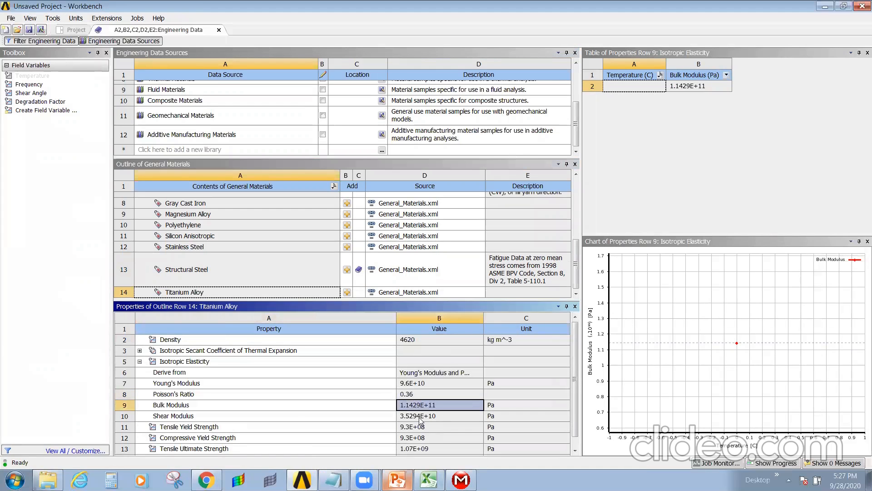
click(425, 386)
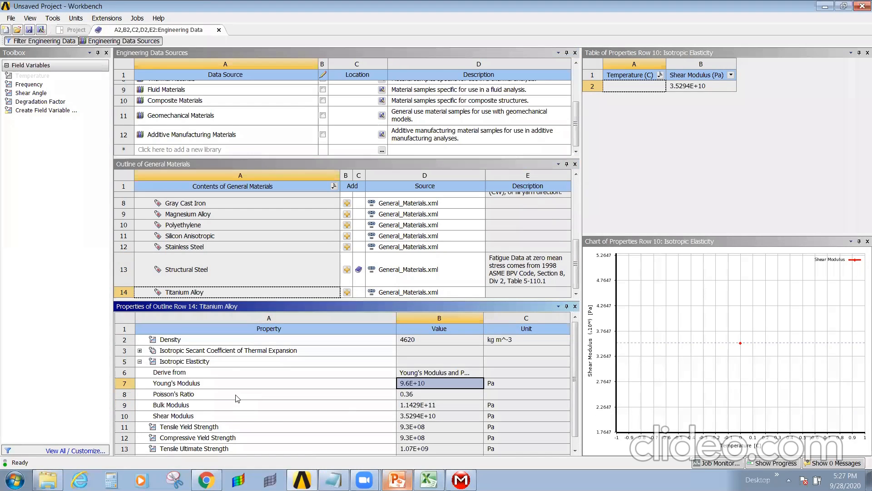
click(324, 395)
click(416, 394)
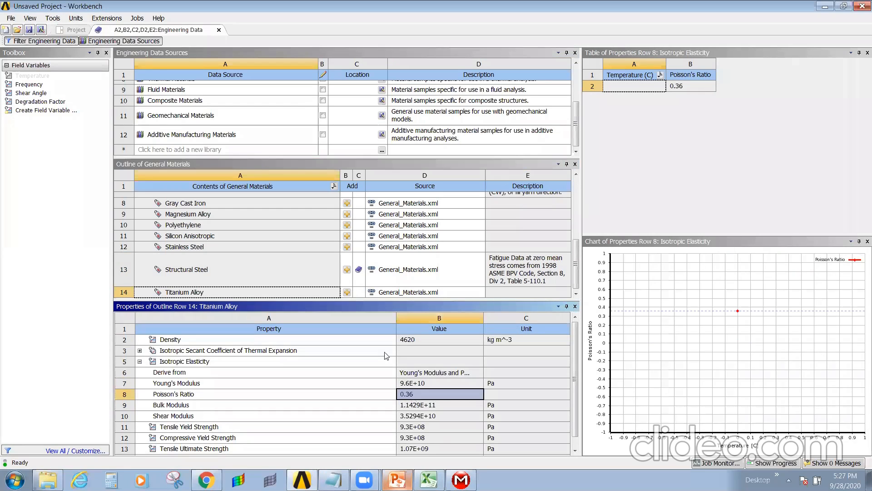
click(410, 339)
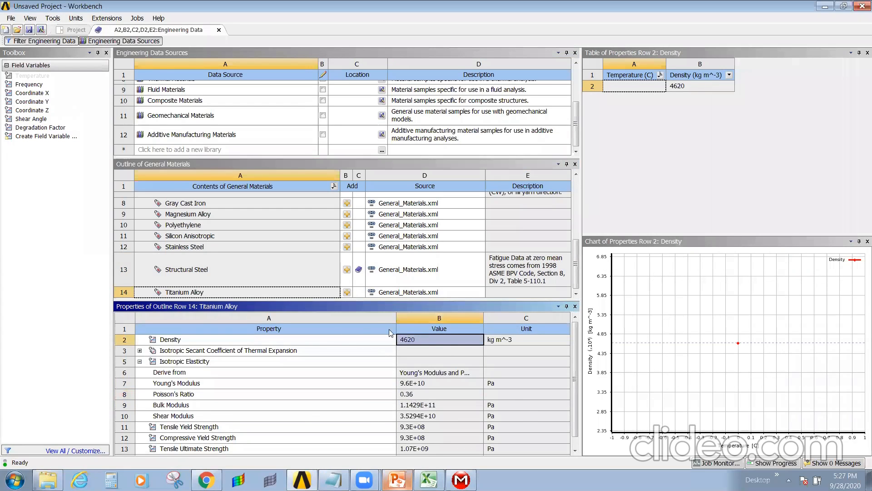
- Examine Titanium Alloy's tensile and compressive yield strengths and its bulk and shear moduli
click(190, 431)
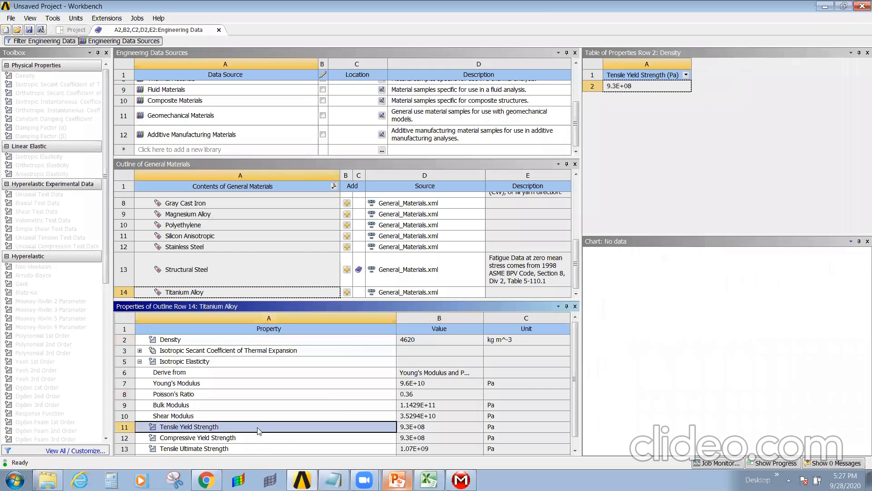
click(226, 438)
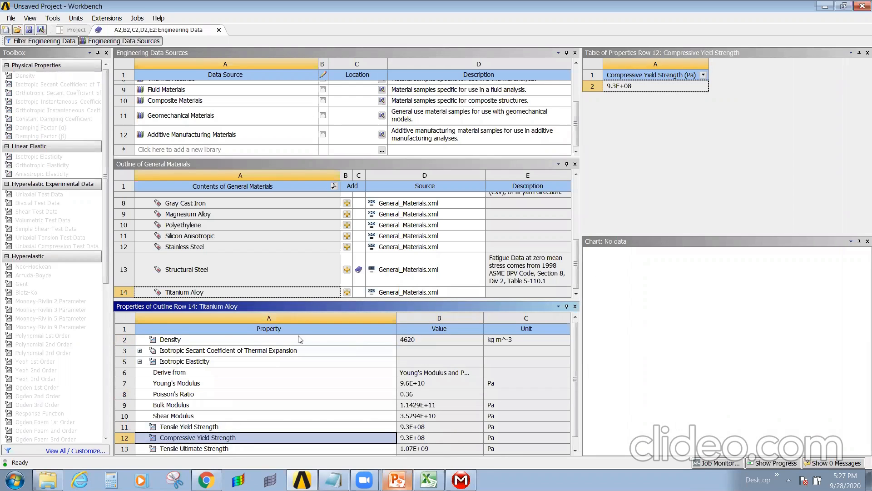
click(200, 393)
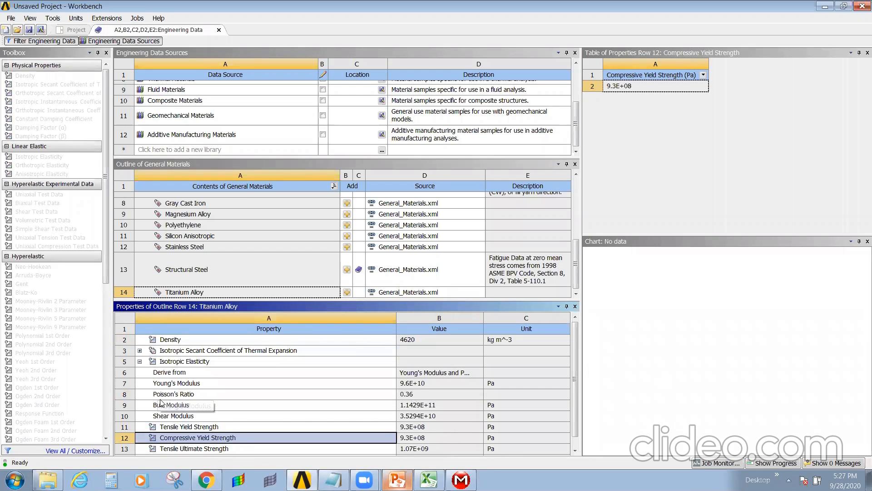
click(169, 405)
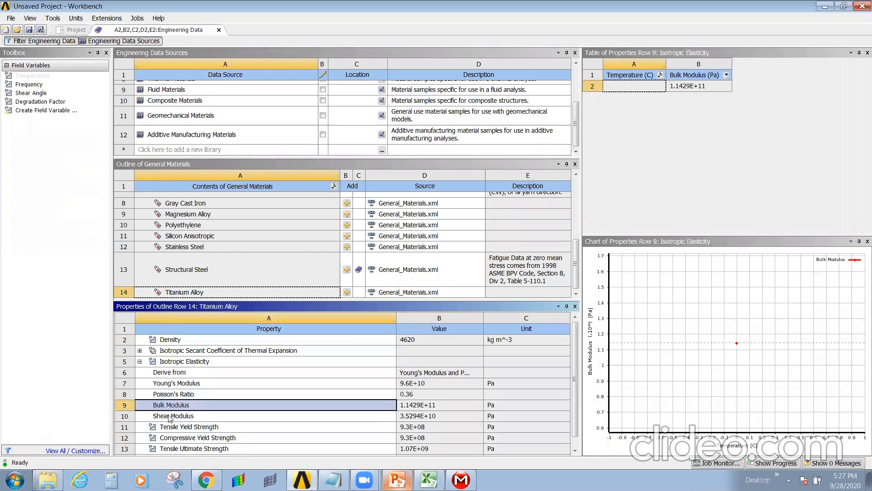
click(170, 417)
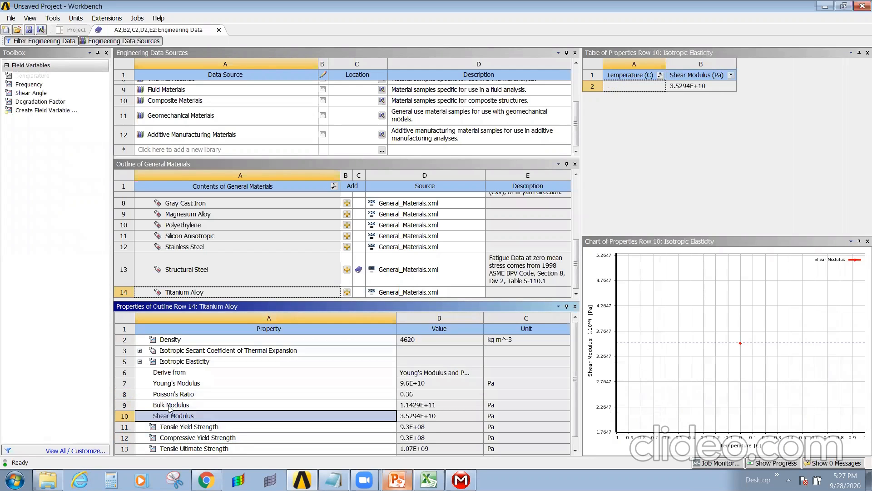
click(170, 406)
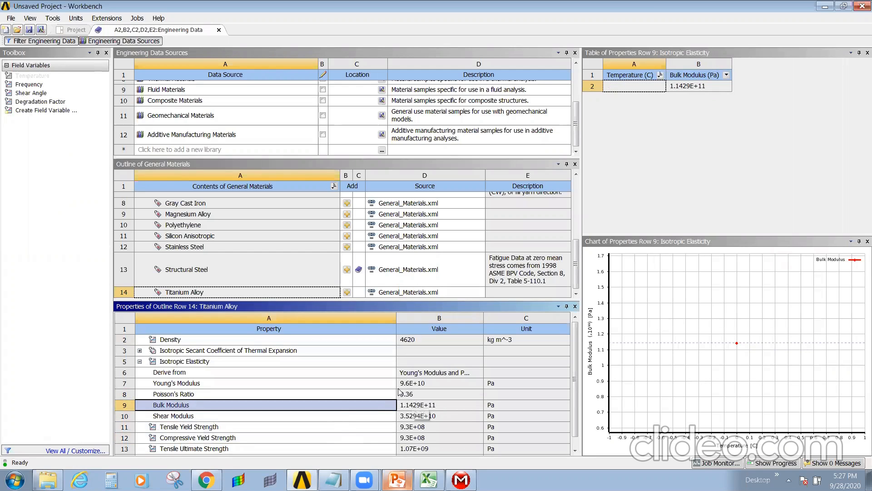
- Open Presentation1 from the Model_01 folder in File Explorer and close the open PowerPoint presentations
click(47, 480)
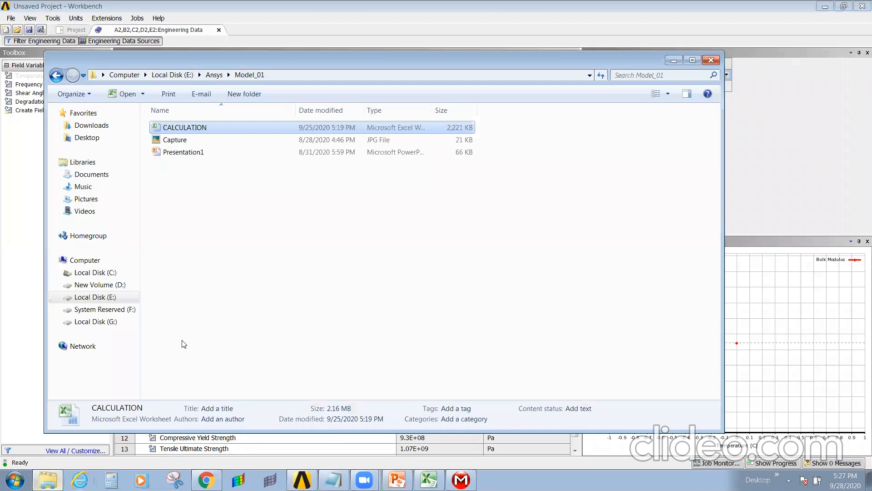
double_click(184, 152)
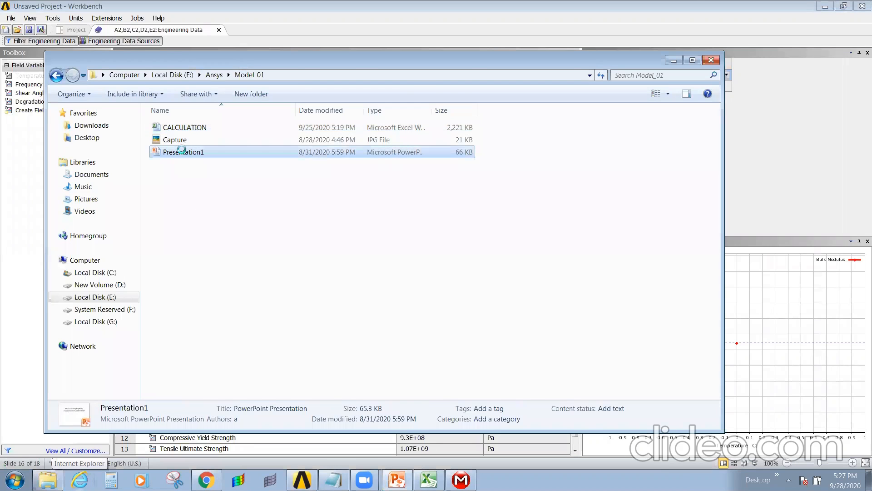
click(861, 5)
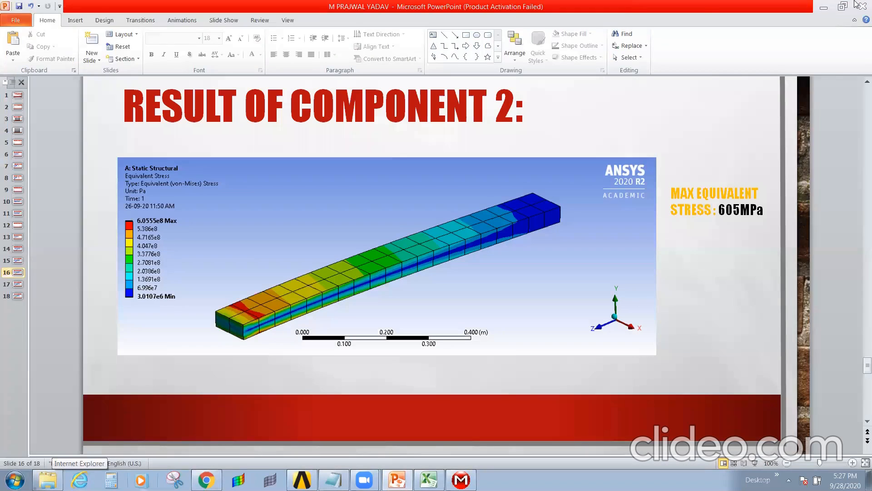
click(860, 6)
click(436, 262)
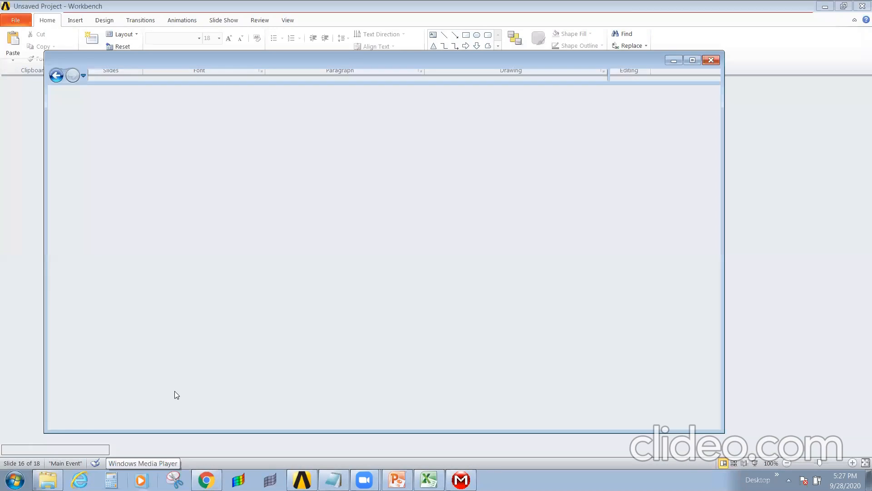
- Open the Engine bracket presentation from the Ansys folder and go to its Material Properties and Allowables slide
click(214, 75)
double_click(189, 141)
double_click(187, 139)
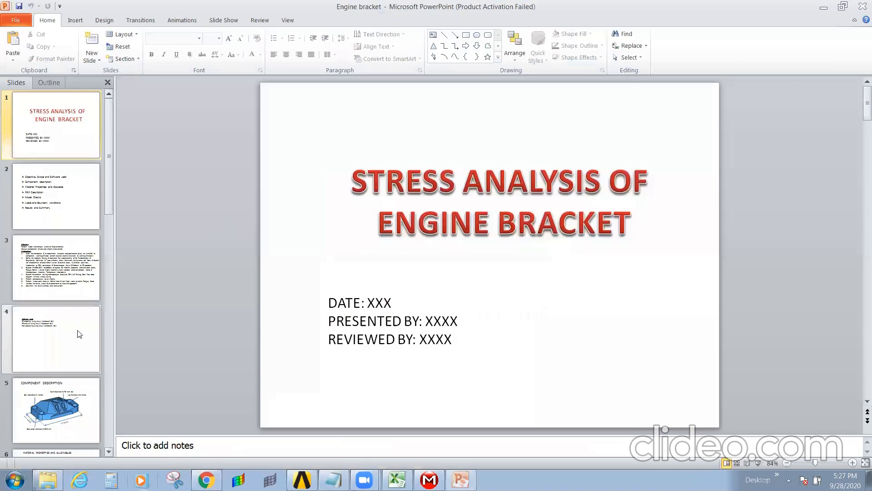
scroll(79, 334, down, 3)
click(79, 272)
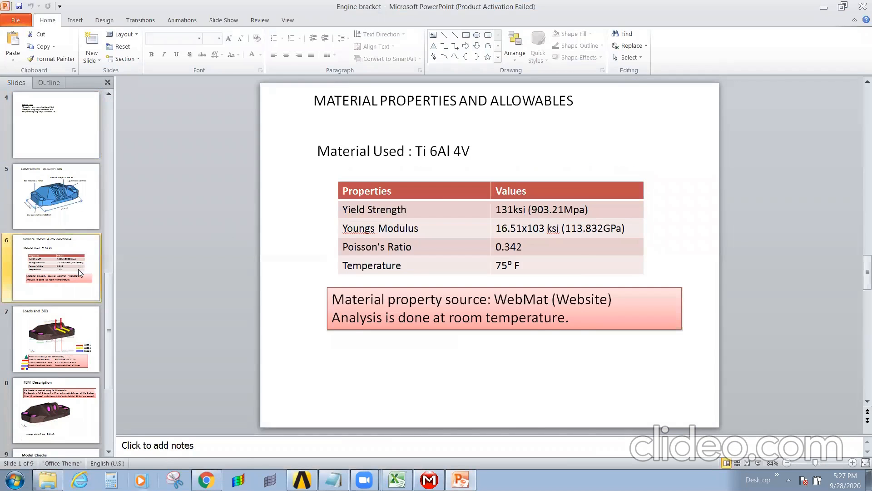
- Copy the Young's modulus value 113.832 from the Ti 6Al 4V properties table
click(552, 345)
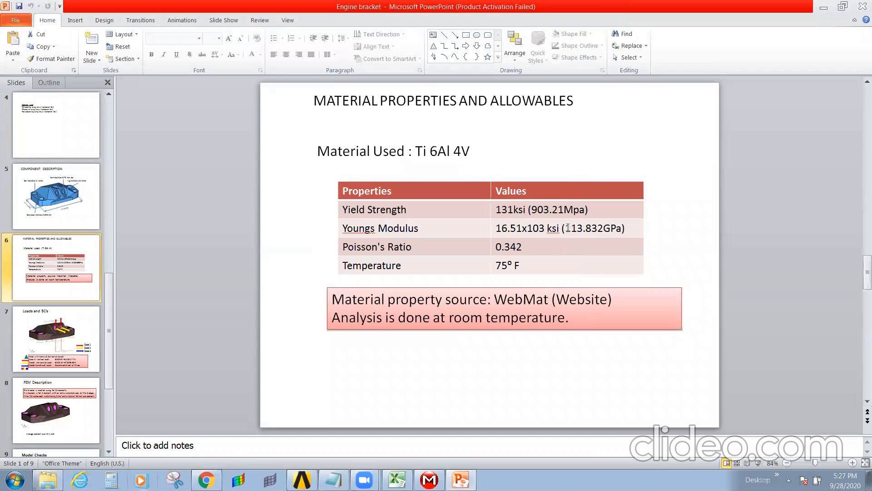
click(594, 228)
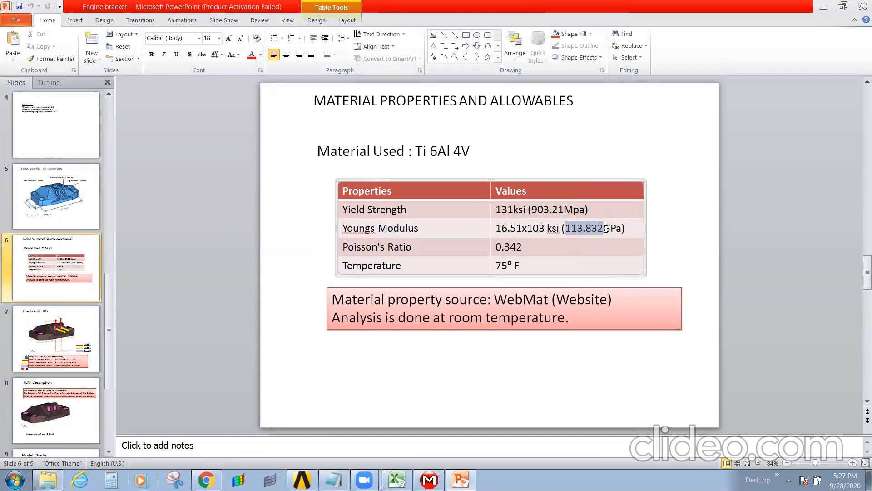
right_click(587, 228)
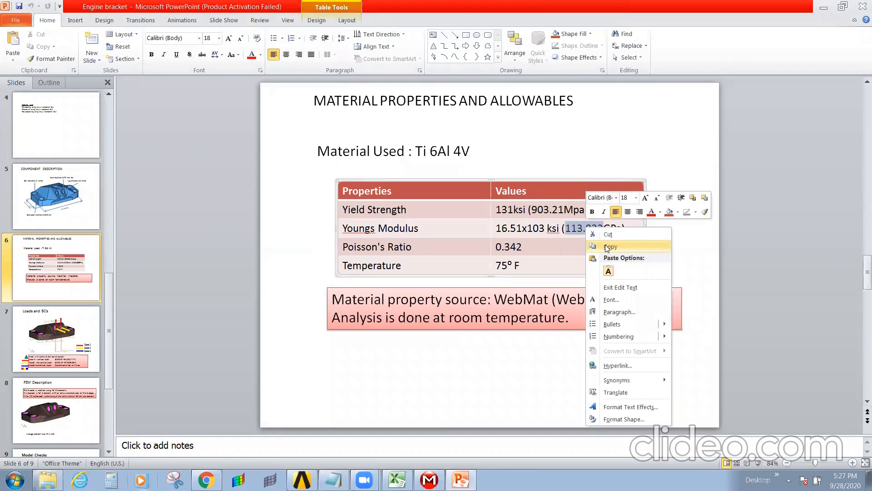
click(608, 246)
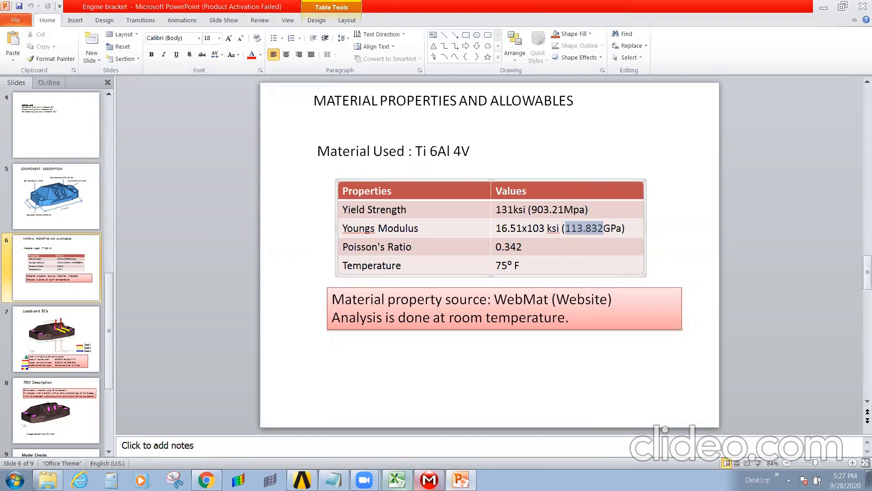
- Switch to Workbench, add Titanium Alloy from General Materials to the engineering data and leave the data sources view
click(302, 480)
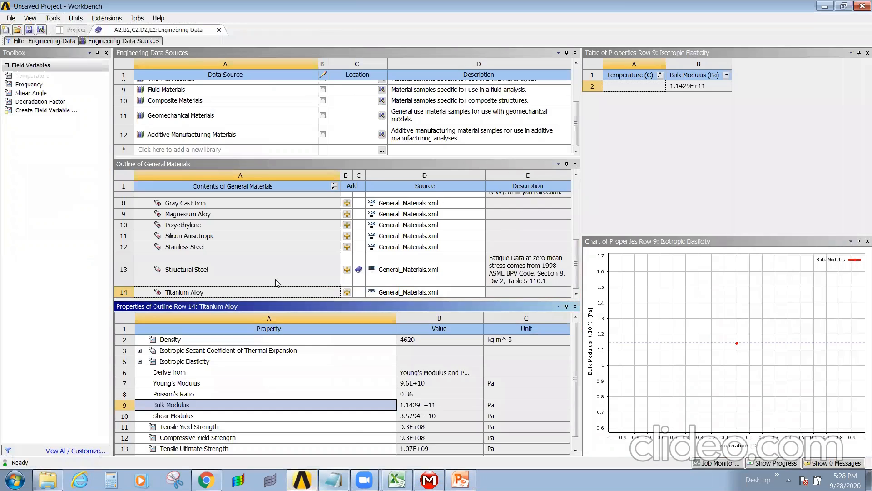
click(347, 292)
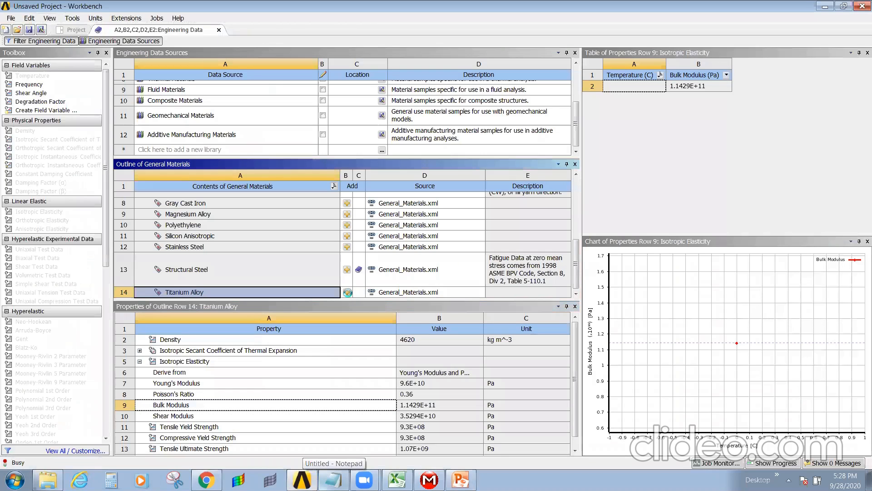
click(109, 42)
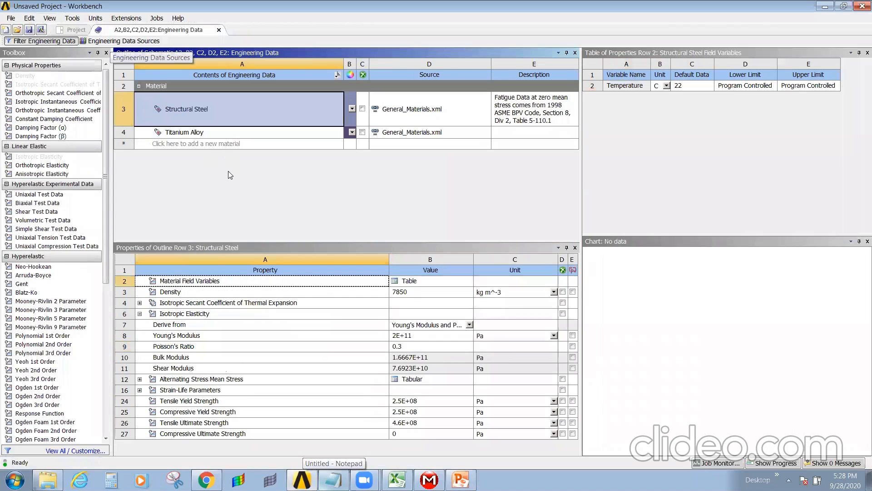
- Add a new material to the engineering data and name it TI6Al4V
click(221, 144)
text(T)
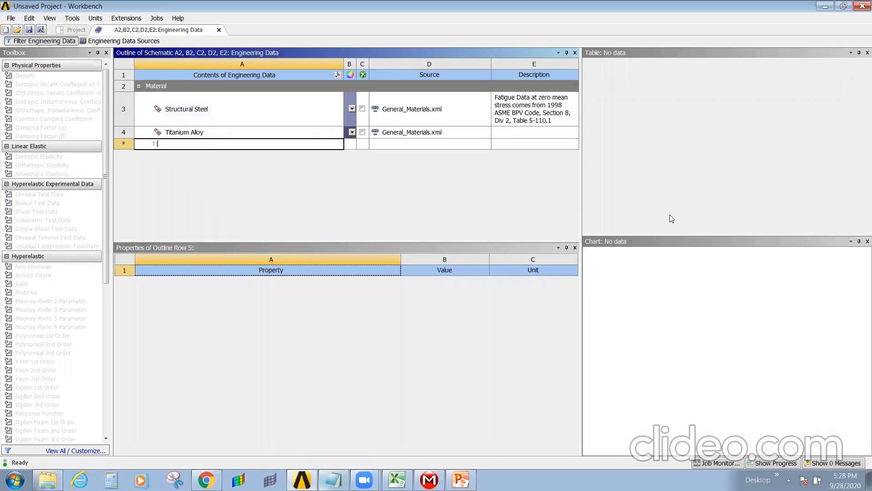
text(i6A)
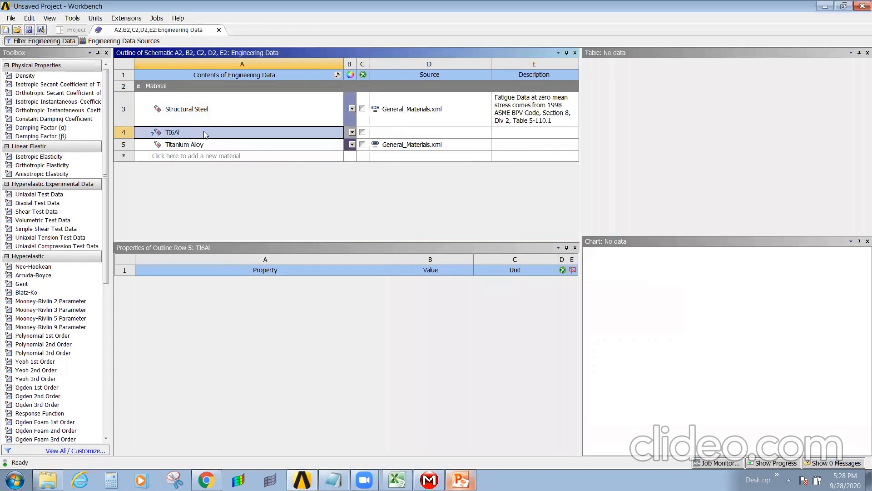
double_click(204, 132)
click(204, 133)
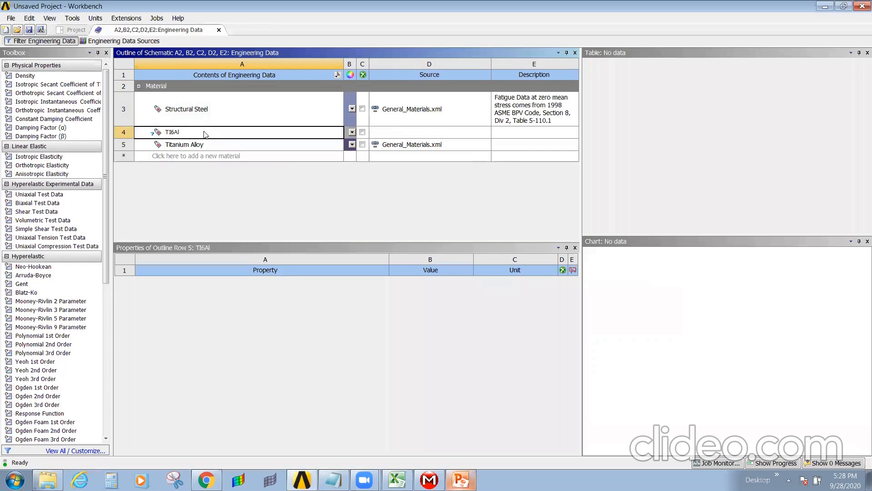
text(4V)
key(Return)
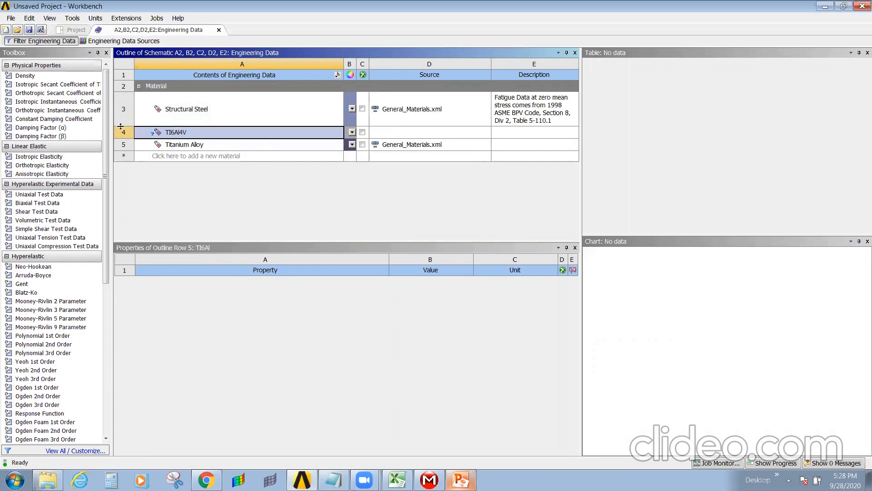
- Add the Density and Isotropic Elasticity properties to the TI6Al4V material
click(265, 269)
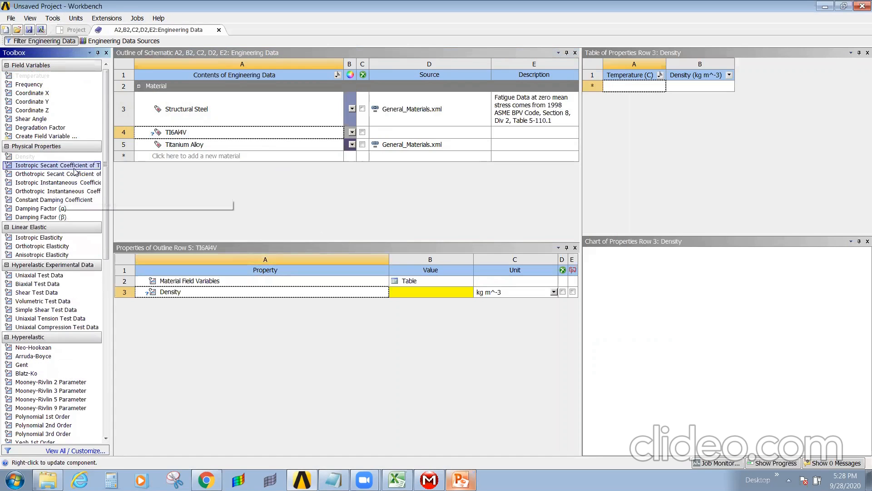
drag(40, 237, 288, 281)
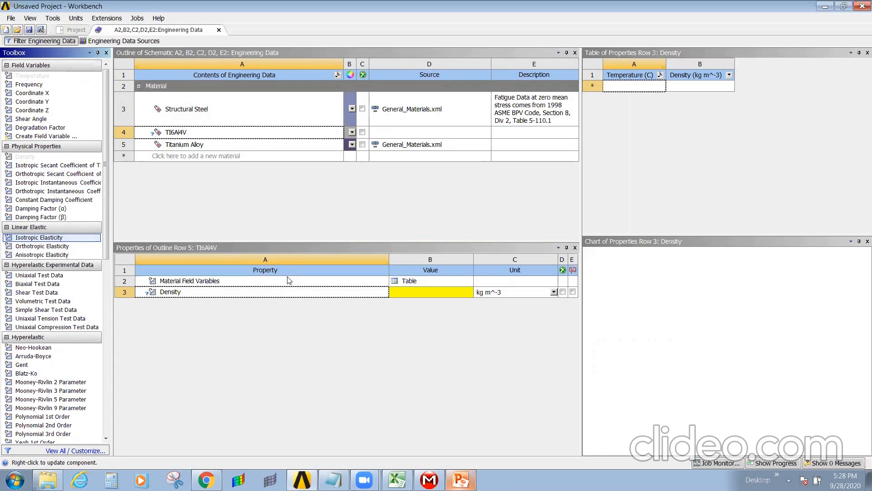
click(281, 404)
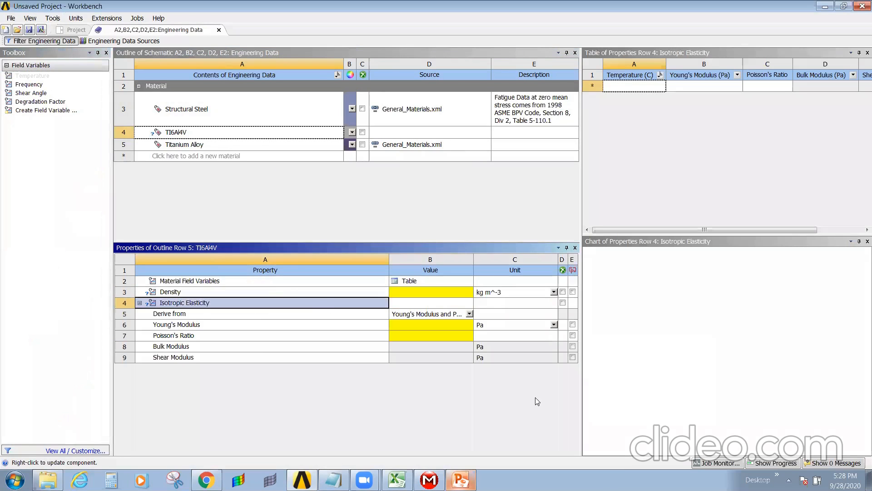
- Check the Engine bracket presentation's Ti 6Al 4V table for a density to use for the new material
click(404, 293)
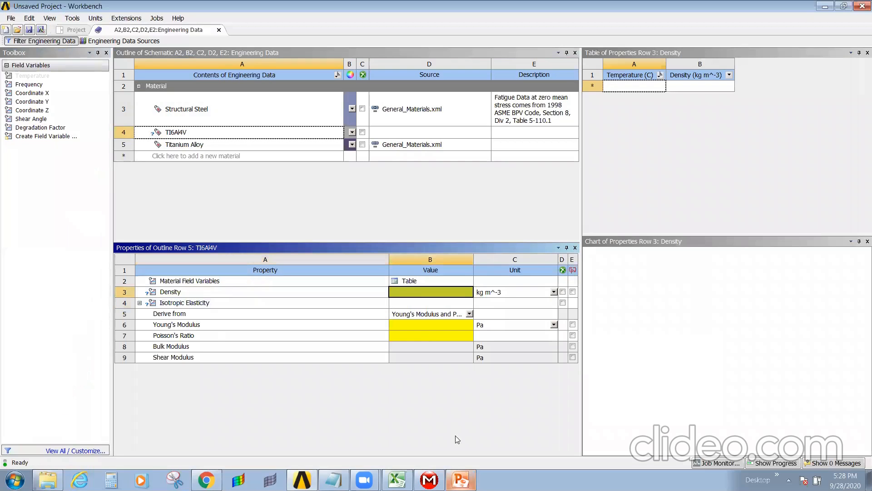
click(508, 294)
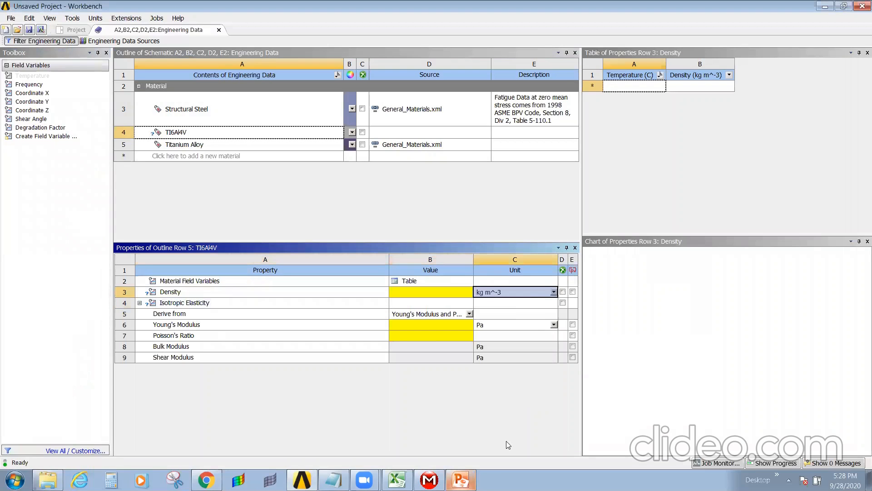
click(460, 479)
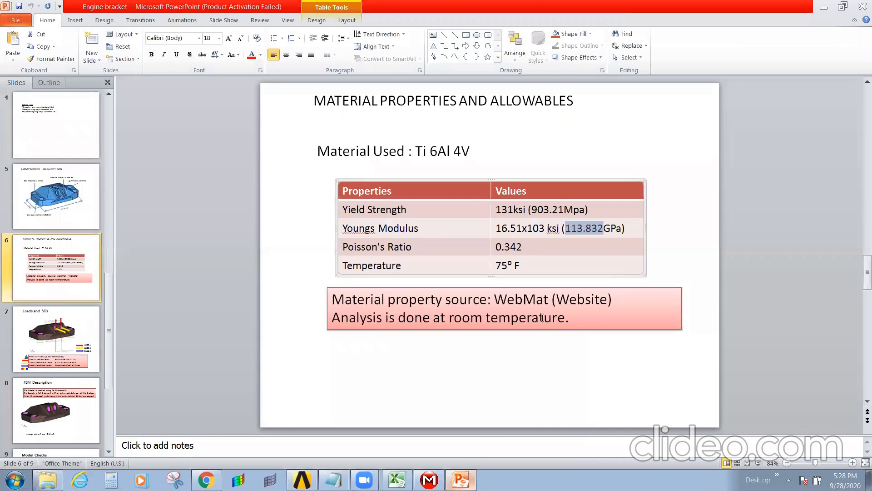
click(540, 360)
click(460, 480)
- Set the TI6Al4V density to 4620 kg m^-3, taking the value from Titanium Alloy
click(232, 144)
click(422, 295)
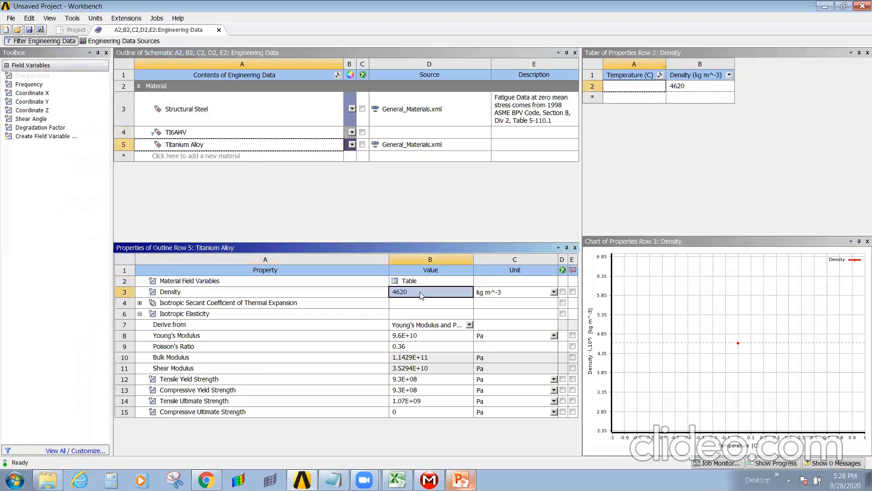
double_click(419, 294)
key(Escape)
click(246, 133)
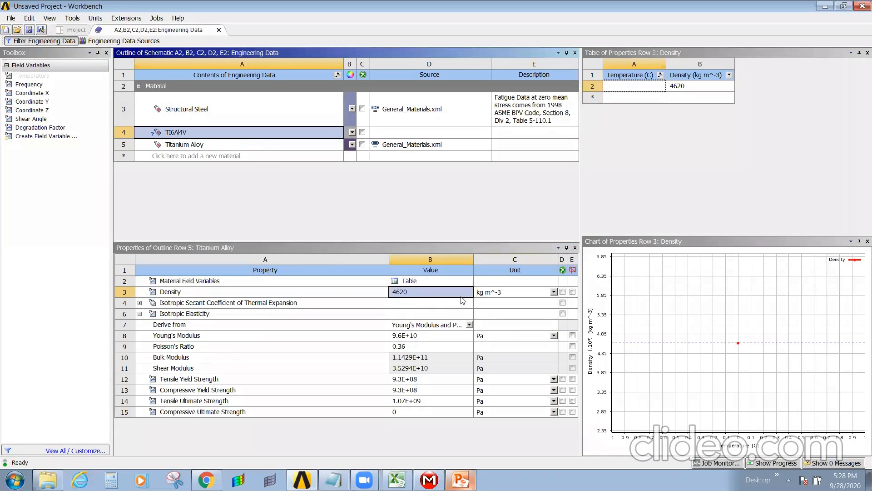
double_click(442, 291)
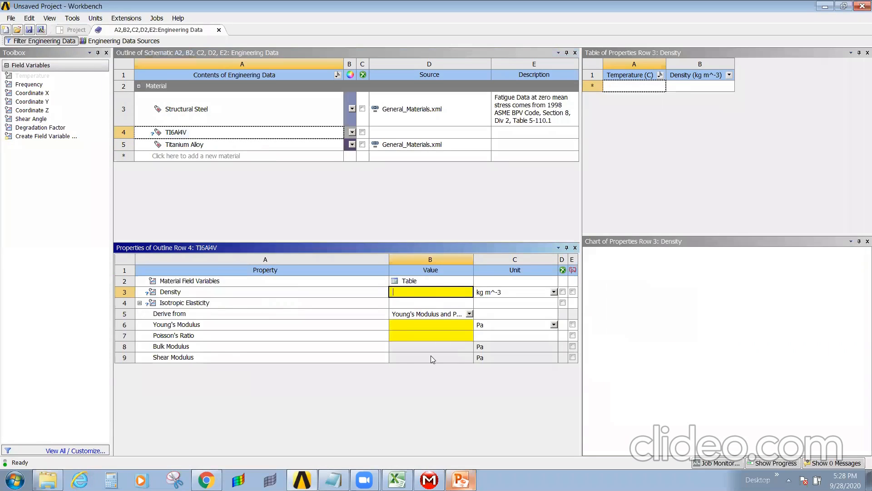
text(4620)
key(Return)
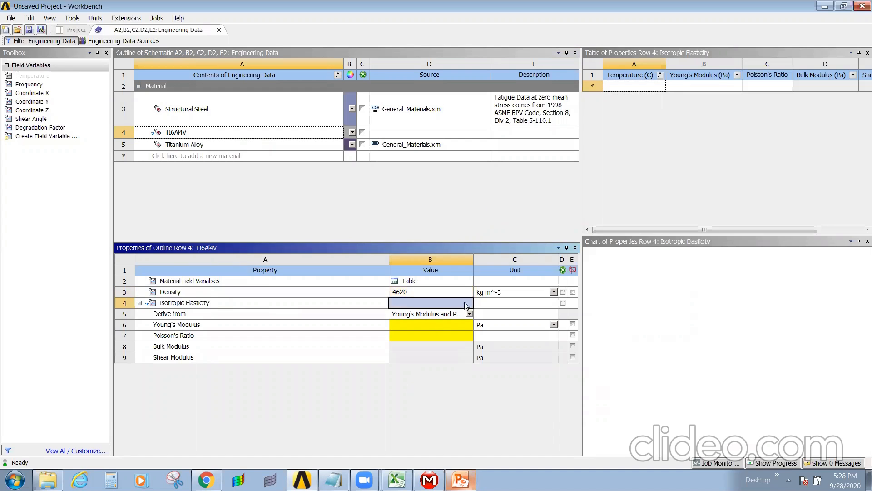
- Enter the Young's Modulus of 113.832 from the Engine bracket presentation for TI6Al4V and set its unit to MPa
click(418, 327)
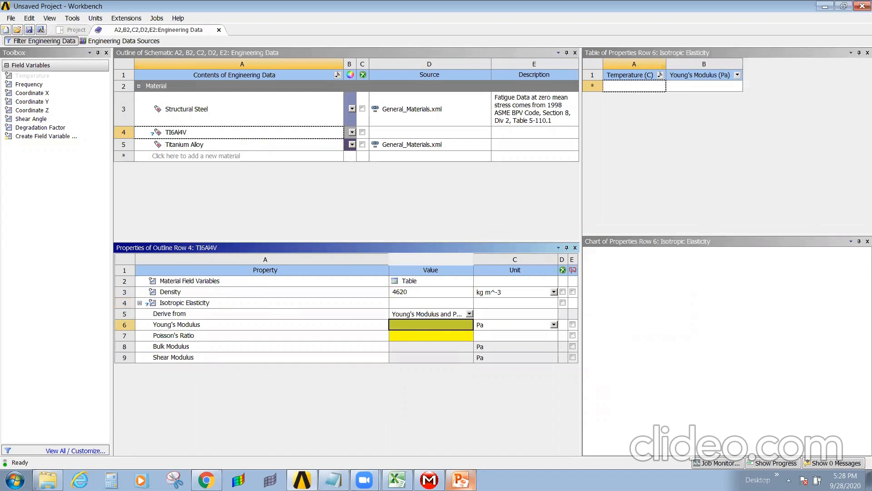
click(460, 480)
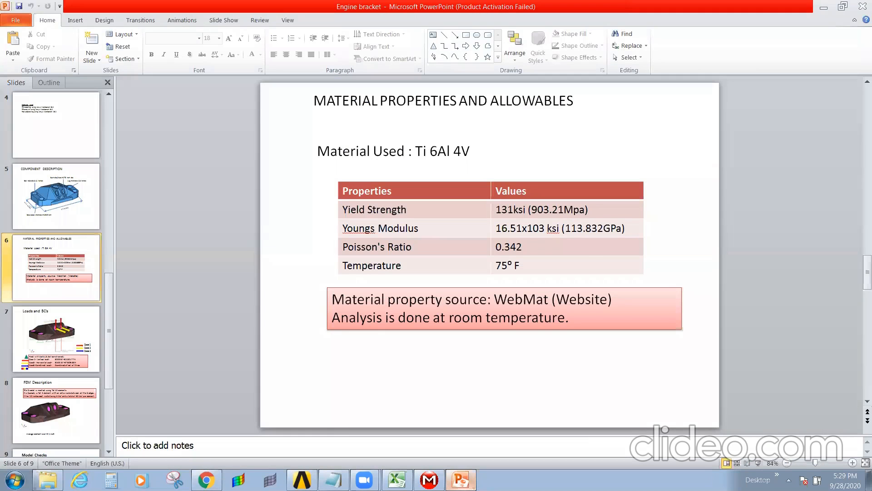
drag(568, 228, 607, 231)
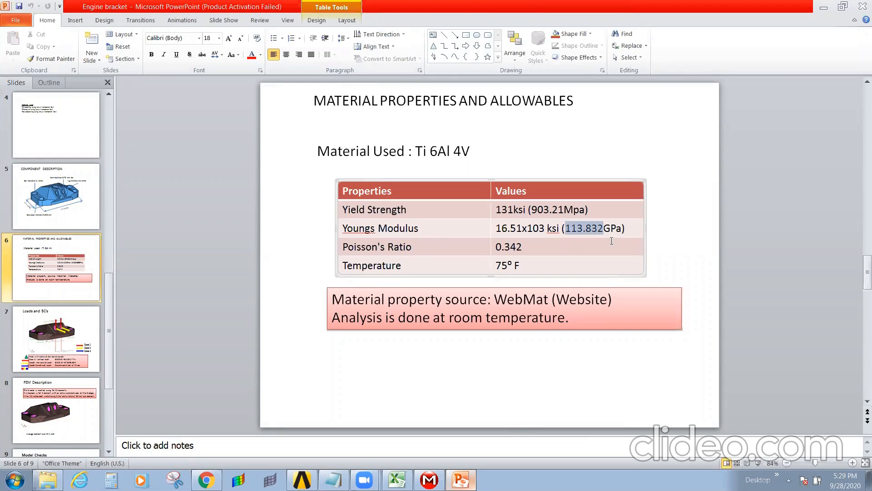
click(453, 472)
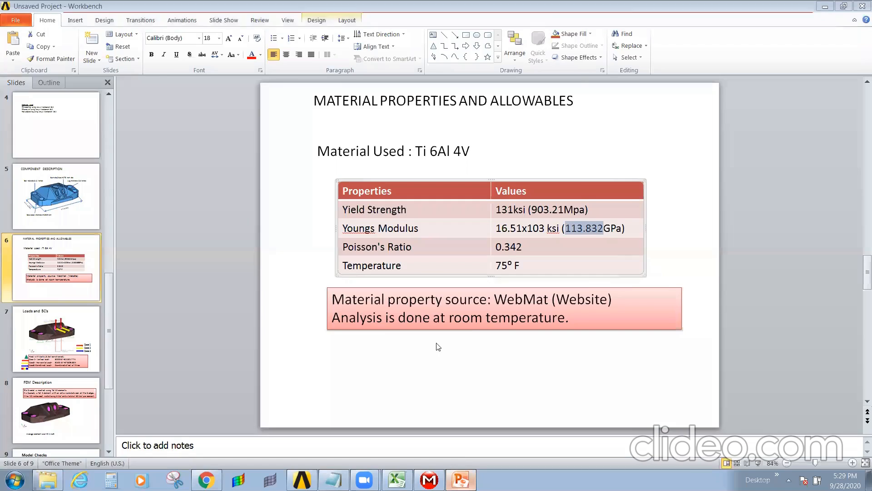
click(439, 325)
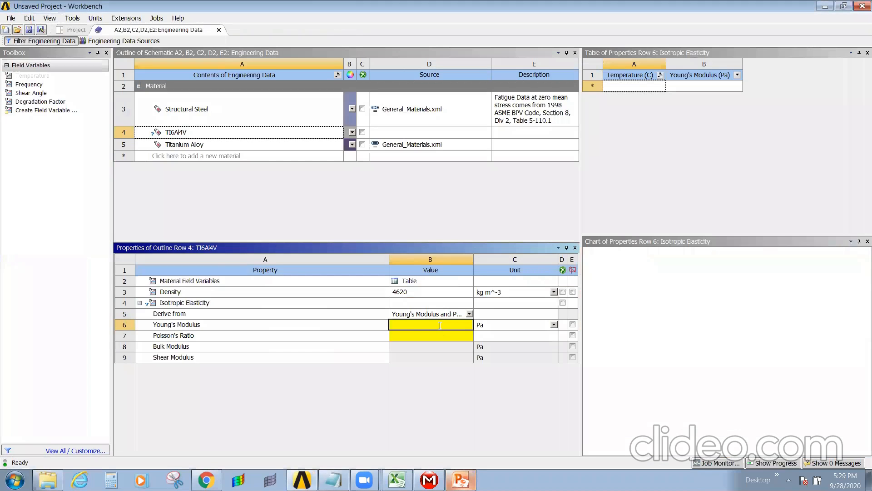
key(Return)
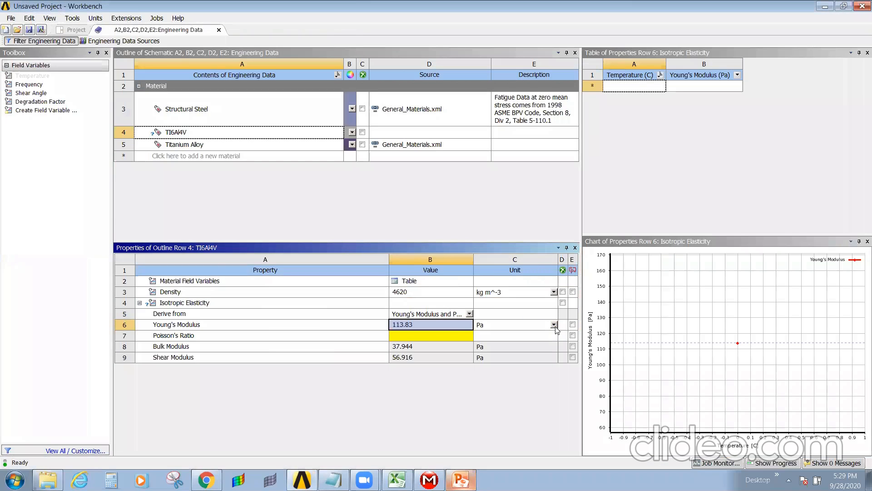
click(554, 325)
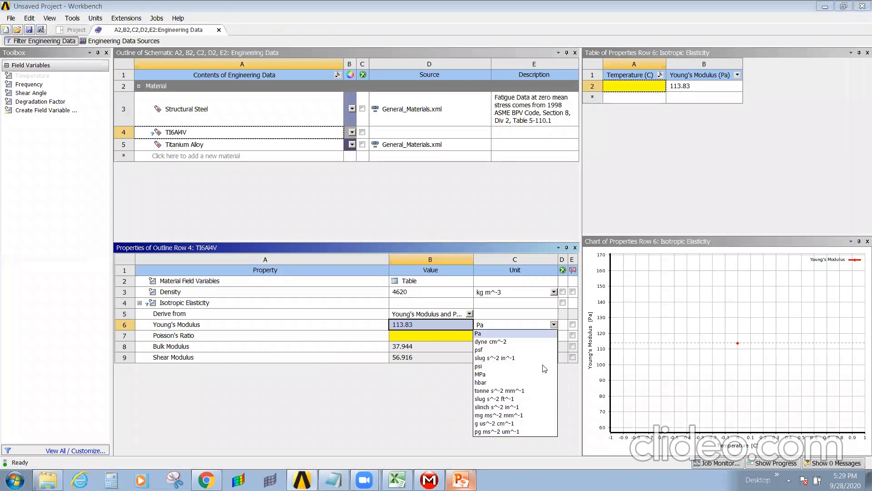
click(491, 376)
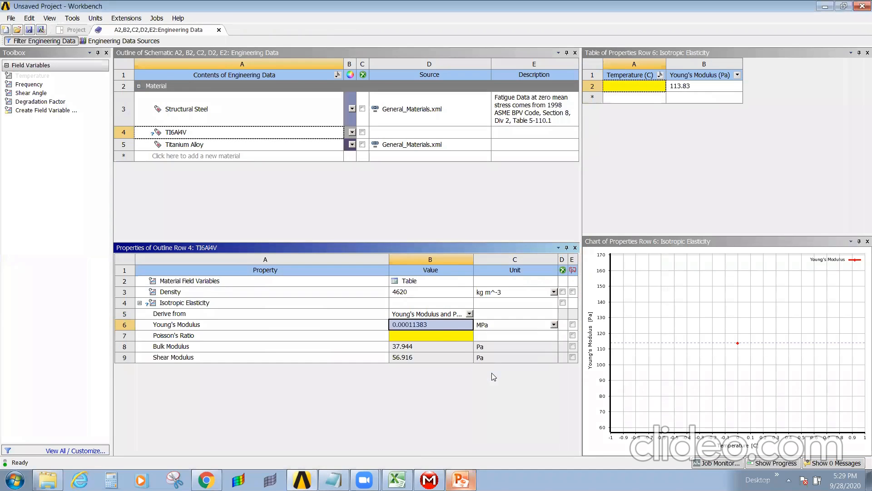
- Set the TI6Al4V Young's Modulus value to 11383200 MPa
click(431, 326)
click(393, 324)
key(Delete)
key(Delete)
key(Delete)
key(Delete)
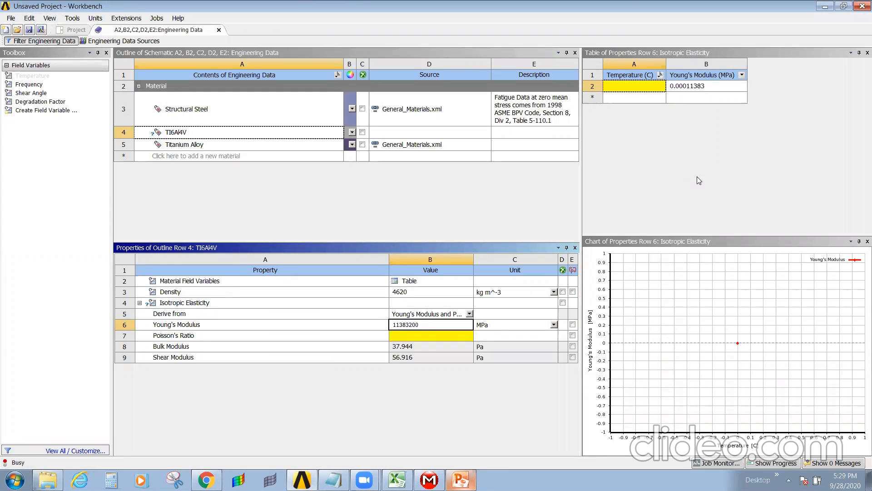
key(Return)
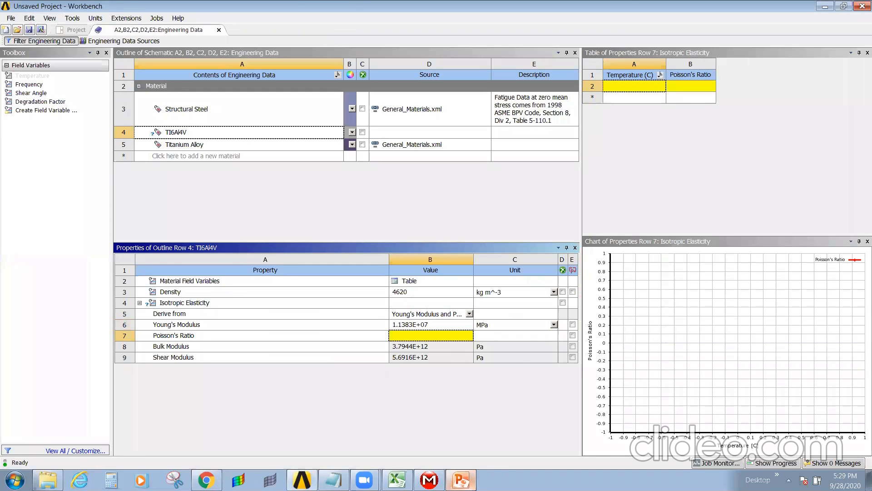
- Set the TI6Al4V Poisson's Ratio to 0.342, taking the value from the Engine bracket presentation
click(460, 480)
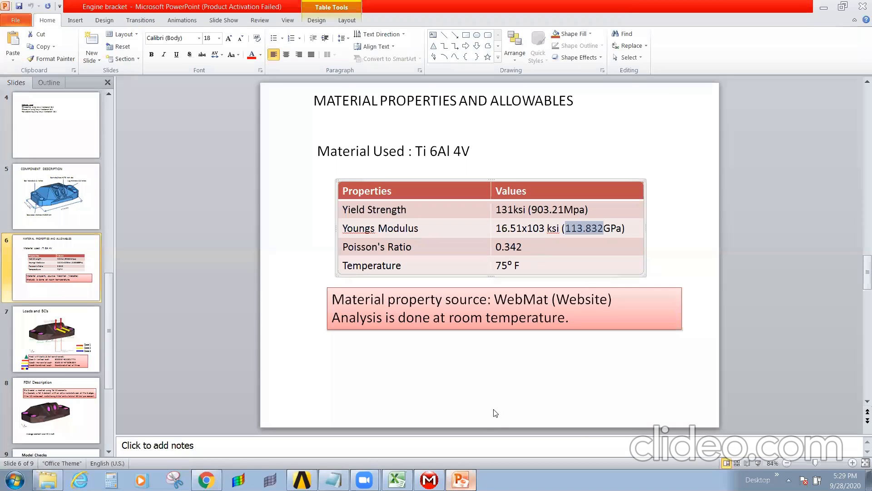
key(alt+Tab)
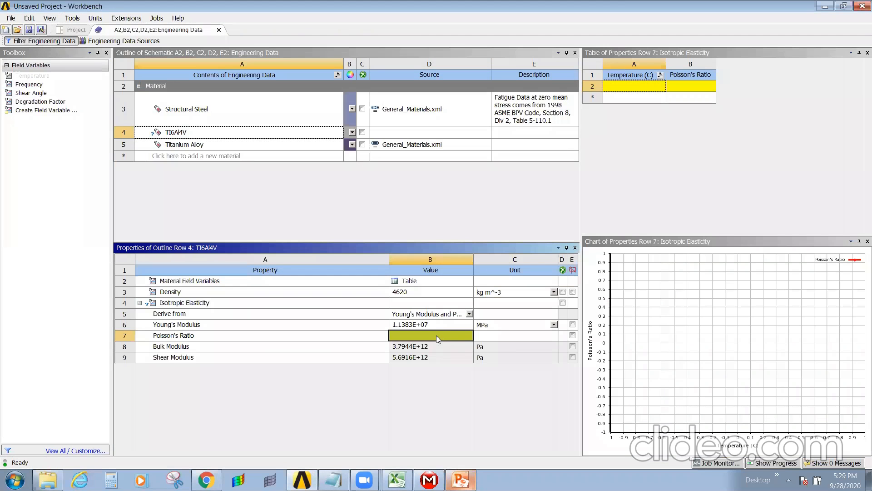
click(436, 336)
text(0.342)
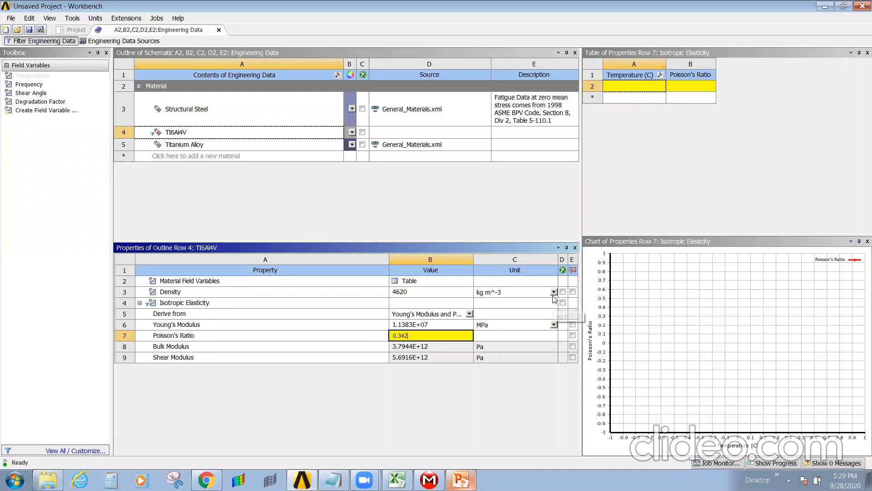
key(Return)
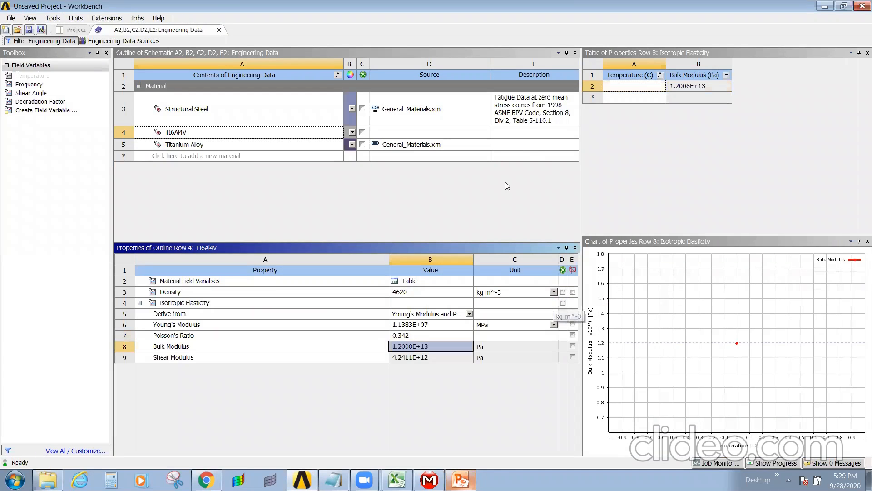
click(438, 190)
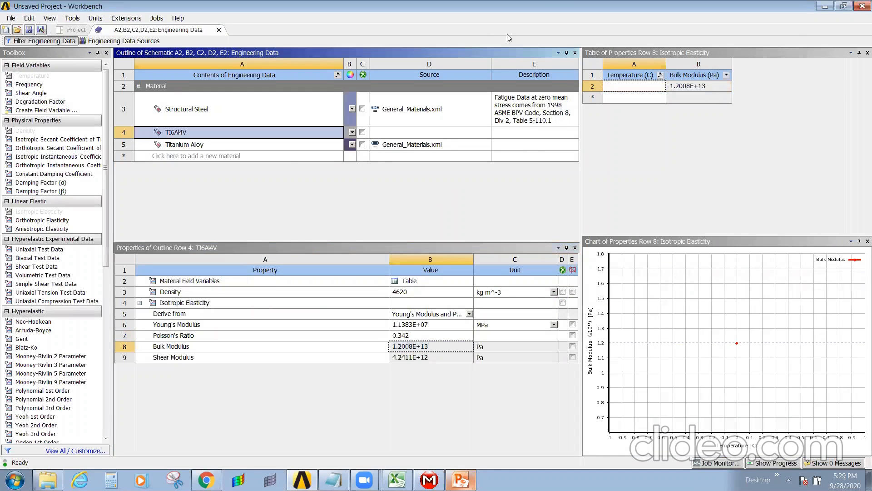
click(860, 7)
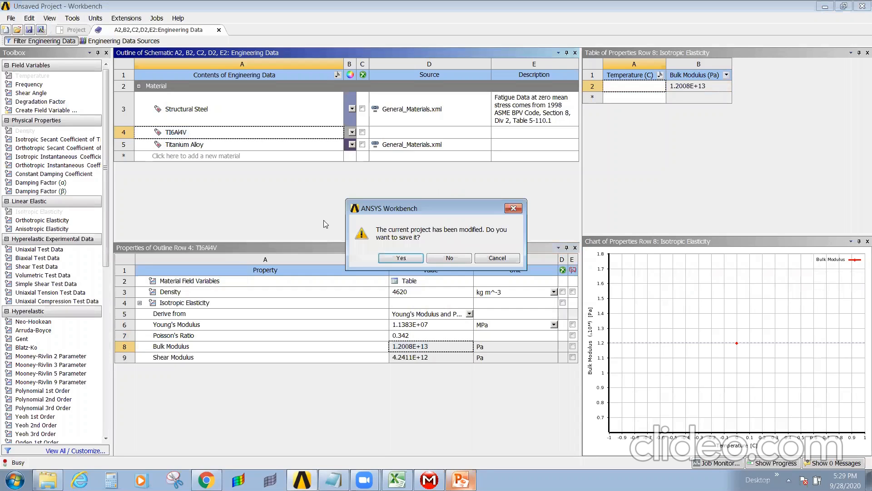
click(496, 259)
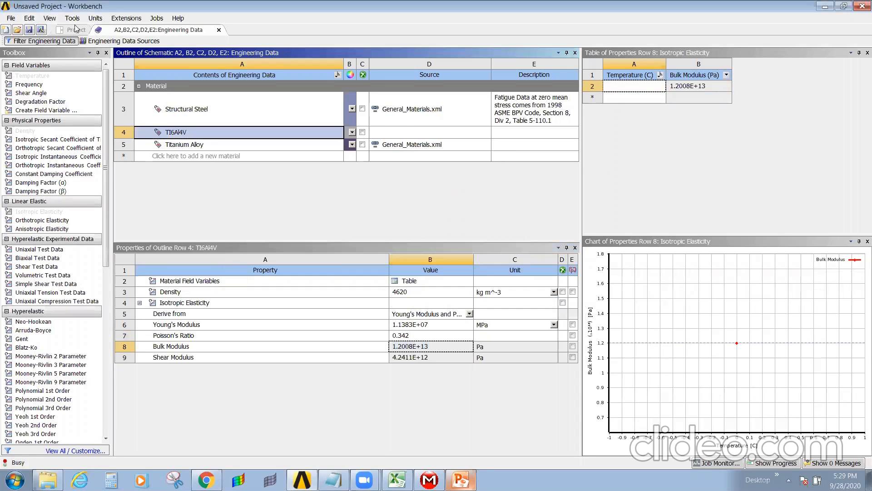
- Switch to the Mechanical model and assign TI6Al4V as the material of the bracket body
click(73, 30)
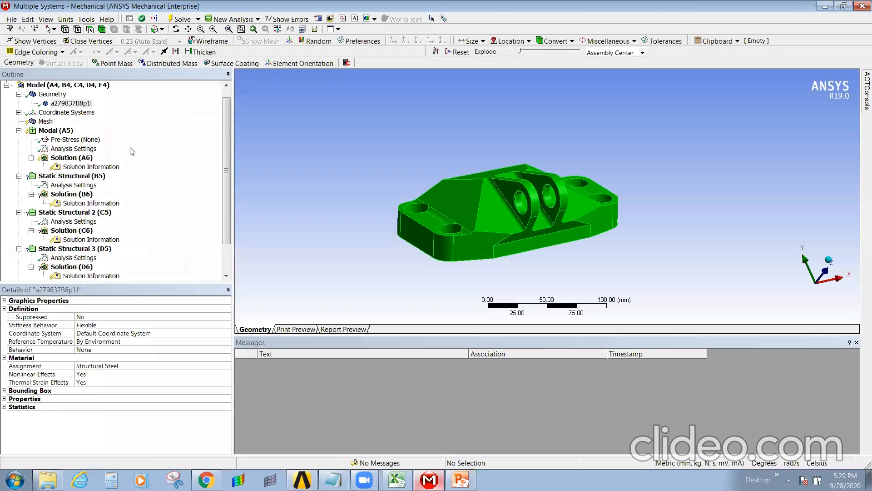
click(74, 103)
click(179, 366)
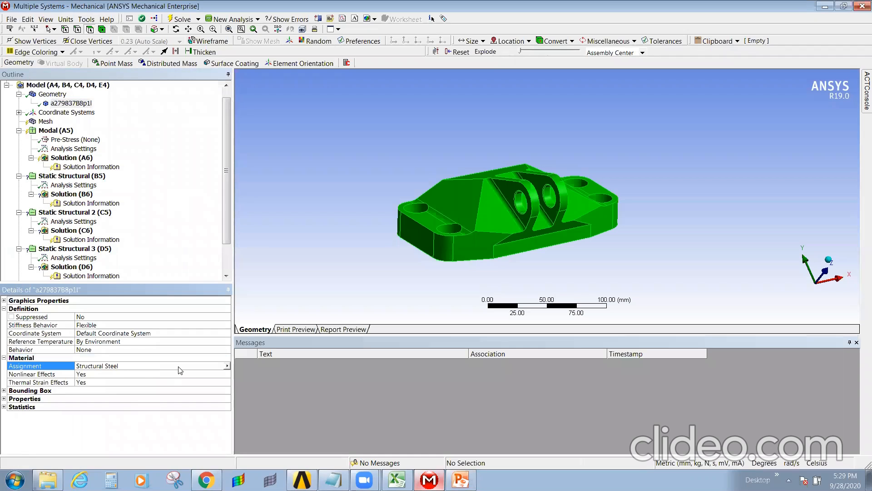
click(227, 366)
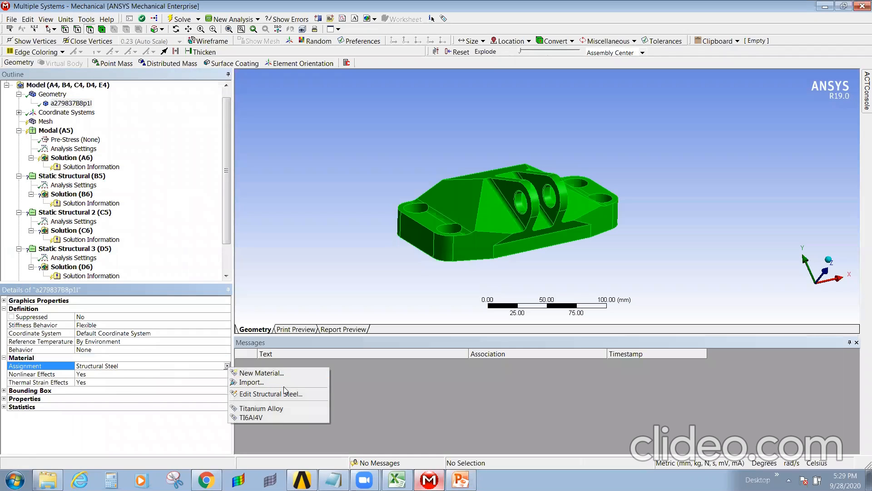
click(275, 417)
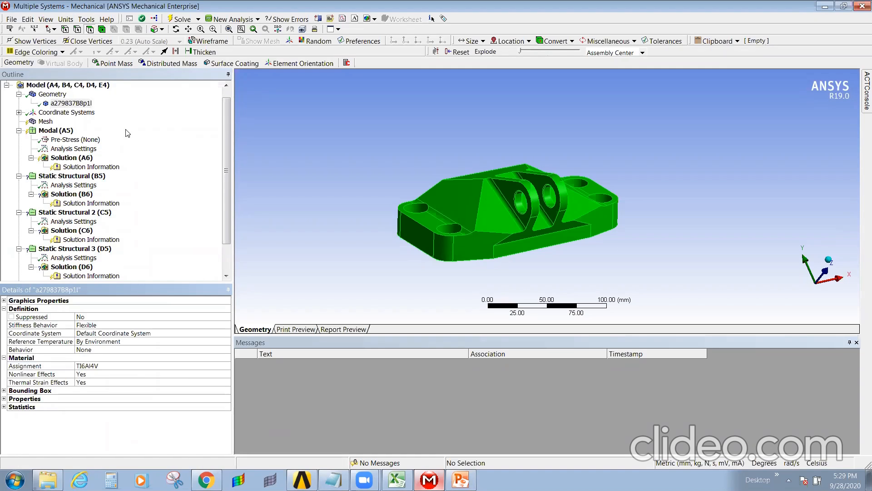
click(68, 104)
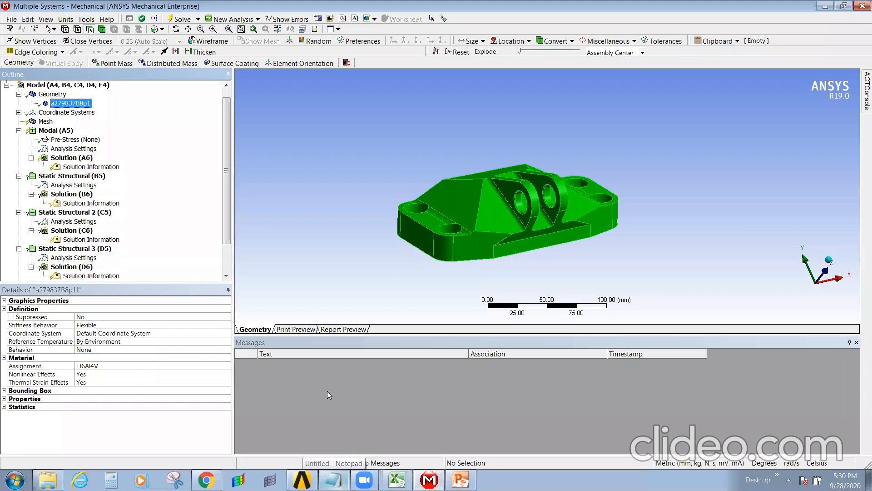
middle_drag(529, 222, 703, 248)
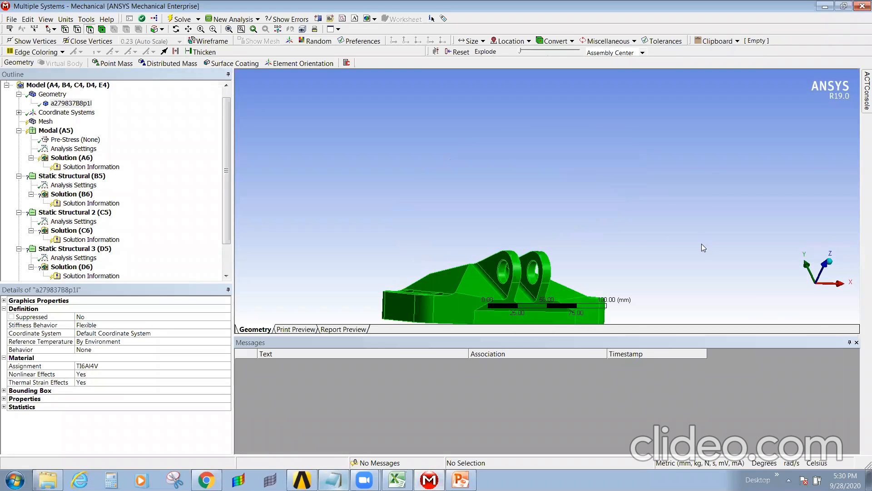
middle_drag(577, 263, 547, 235)
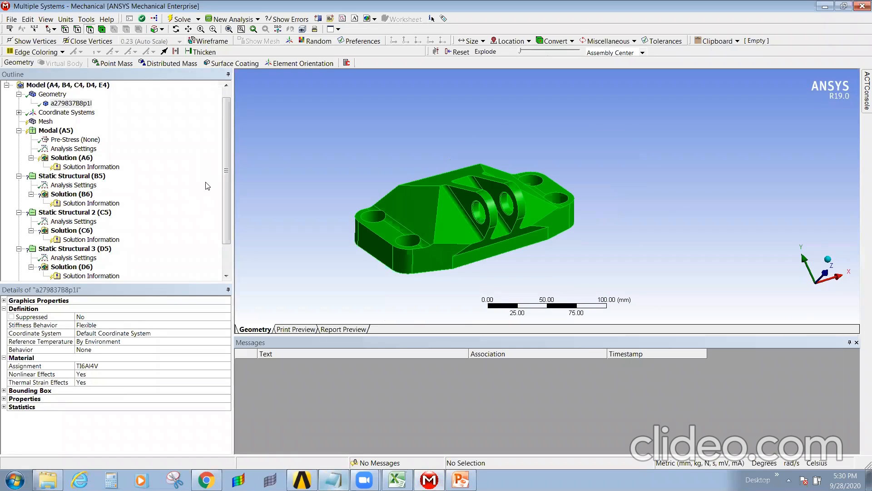
- Insert a new coordinate system under Coordinate Systems and name it CS01
click(52, 94)
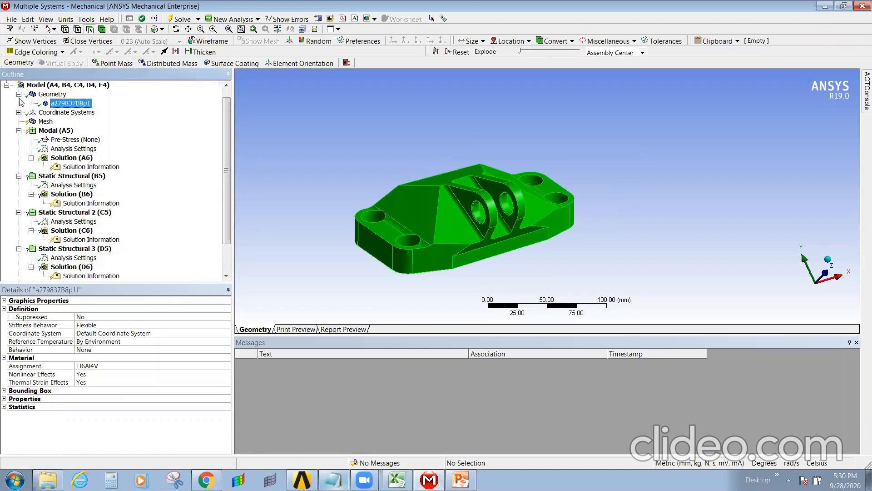
click(19, 94)
click(18, 103)
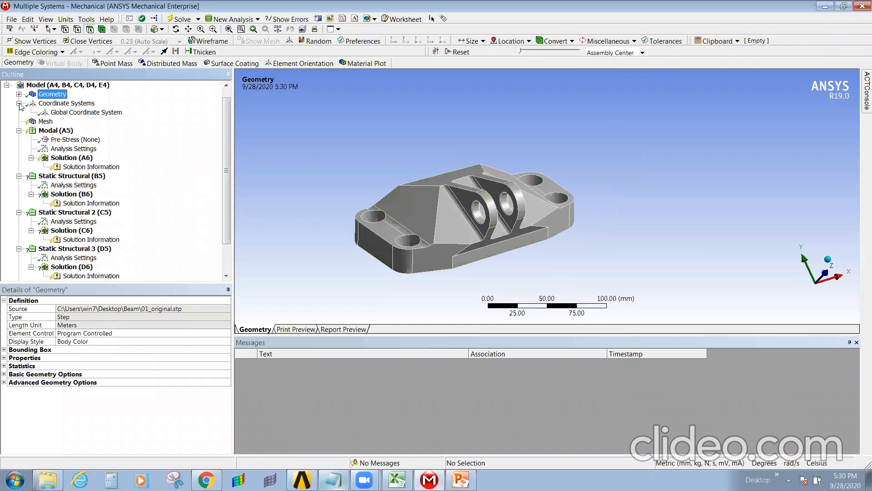
click(58, 104)
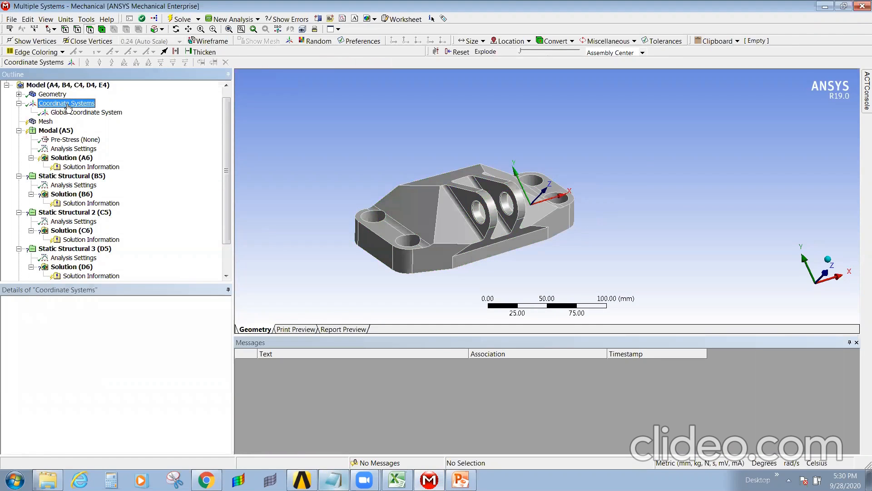
right_click(58, 108)
mouse_move(104, 110)
click(188, 110)
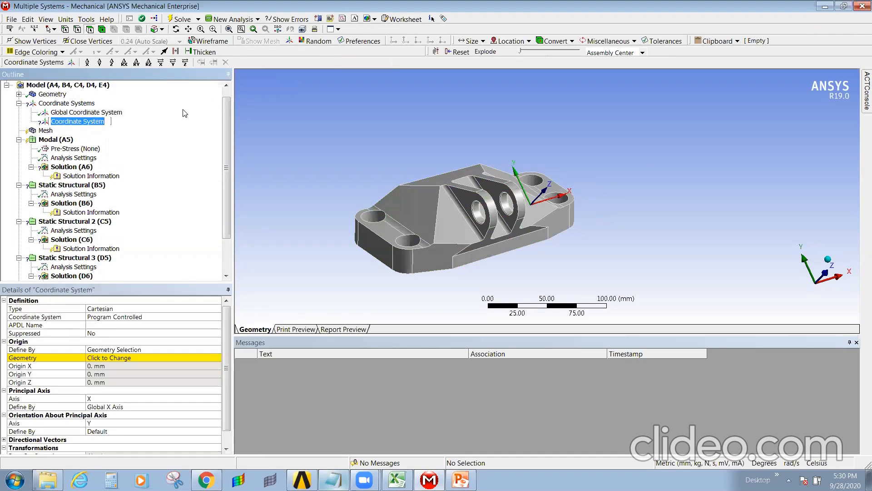
text(CS01)
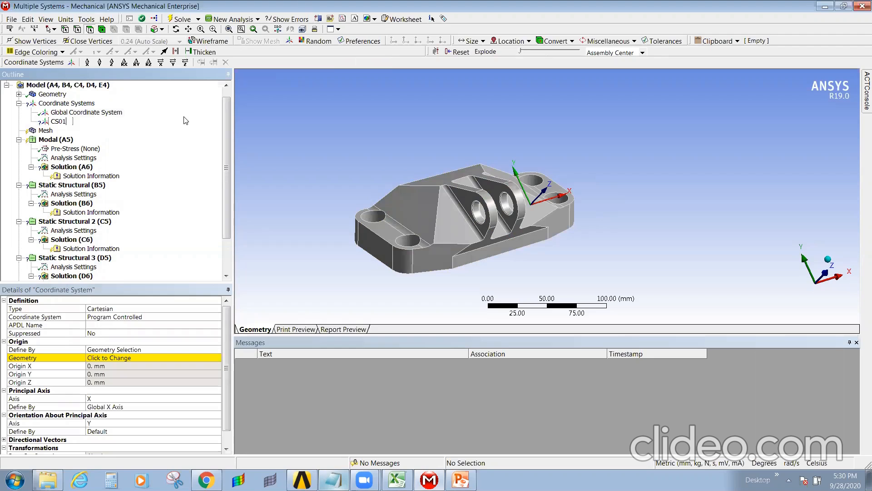
key(Return)
- Insert a second coordinate system and name it incli
right_click(90, 103)
mouse_move(150, 107)
click(207, 108)
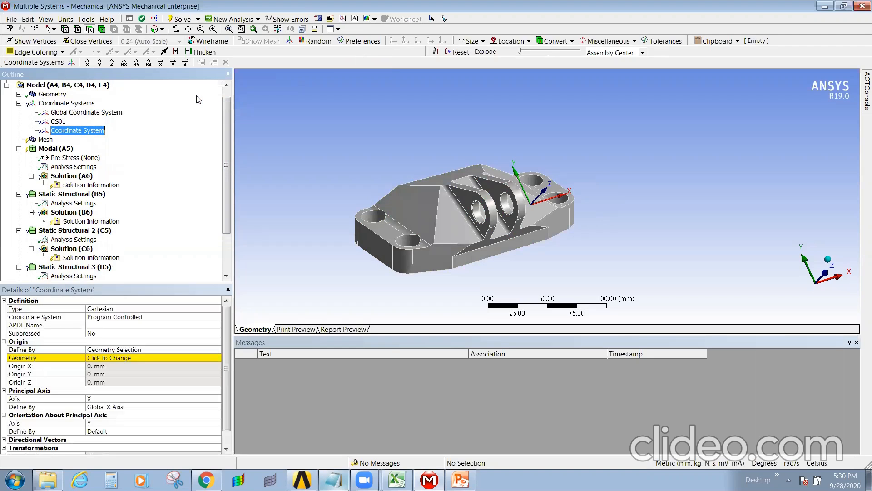
key(F2)
text(incli)
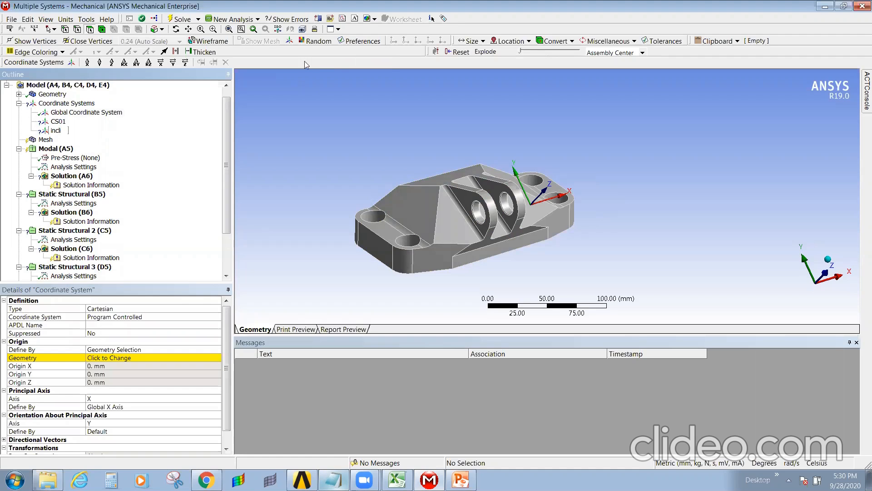
key(Return)
- Set the mesh sizing's Size Function to Proximity and Curvature
click(39, 142)
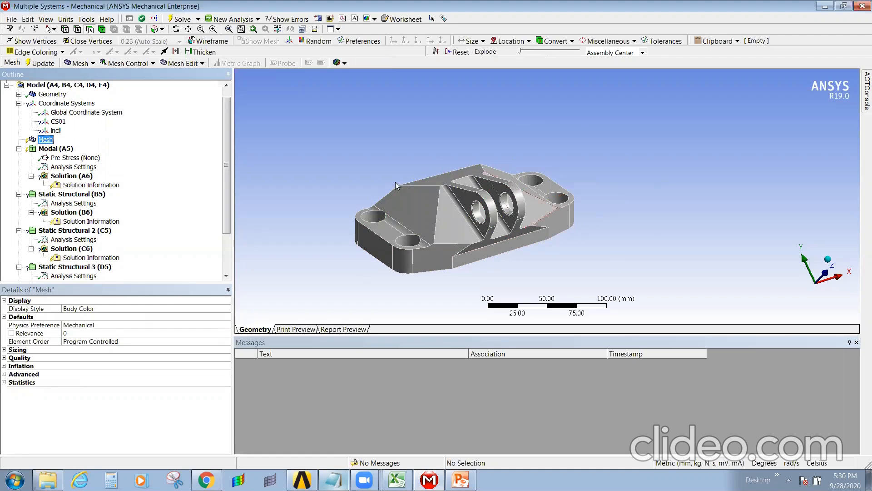
click(4, 350)
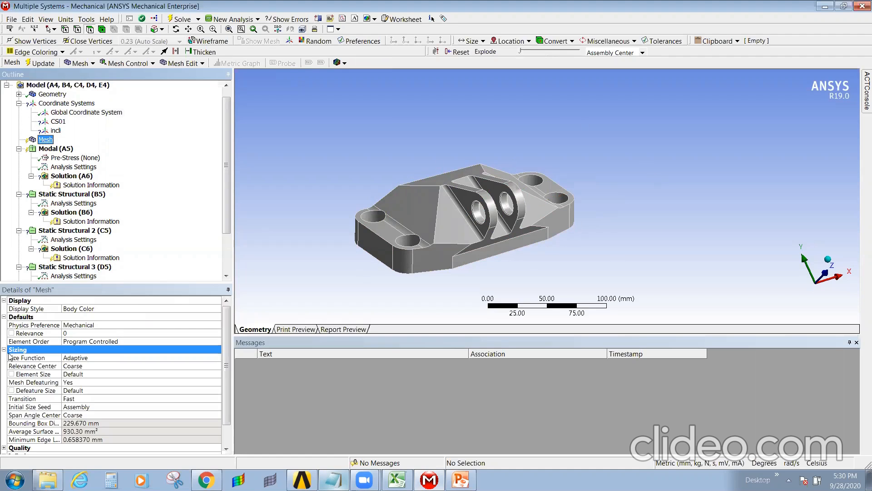
click(109, 359)
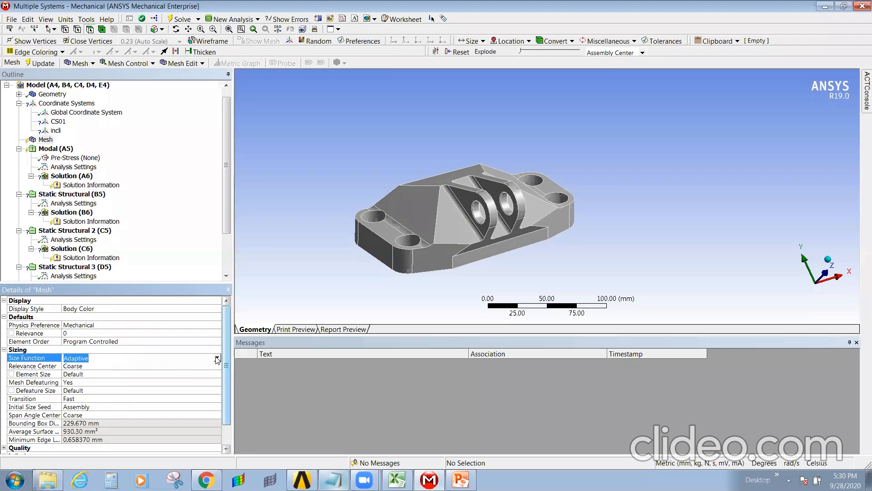
click(86, 358)
click(85, 375)
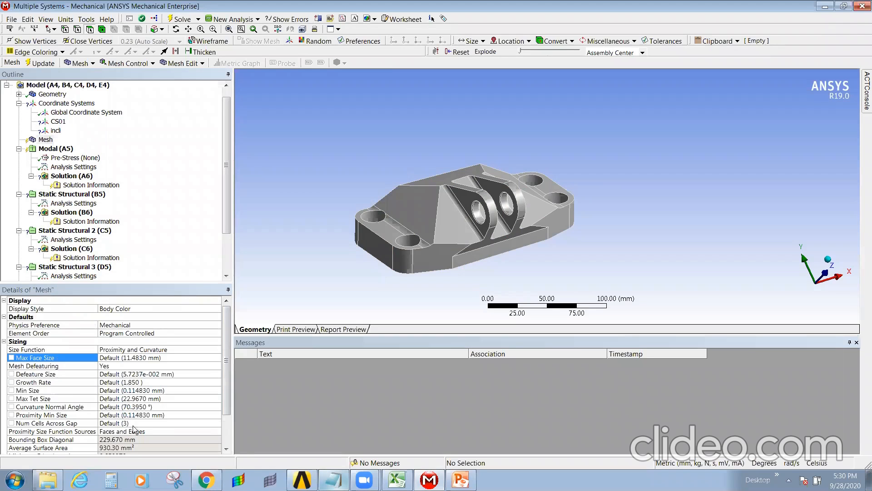
- Set the mesh sizing's Size Function to Adaptive
scroll(133, 428, down, 2)
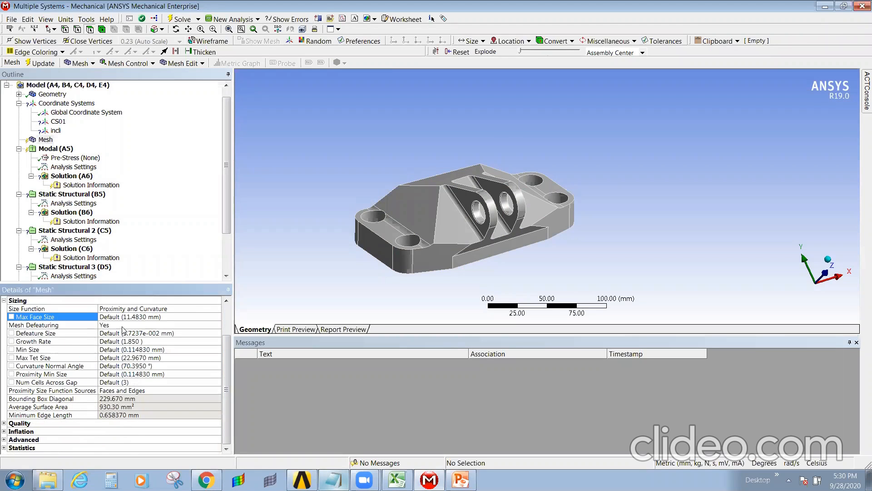
click(198, 310)
click(198, 310)
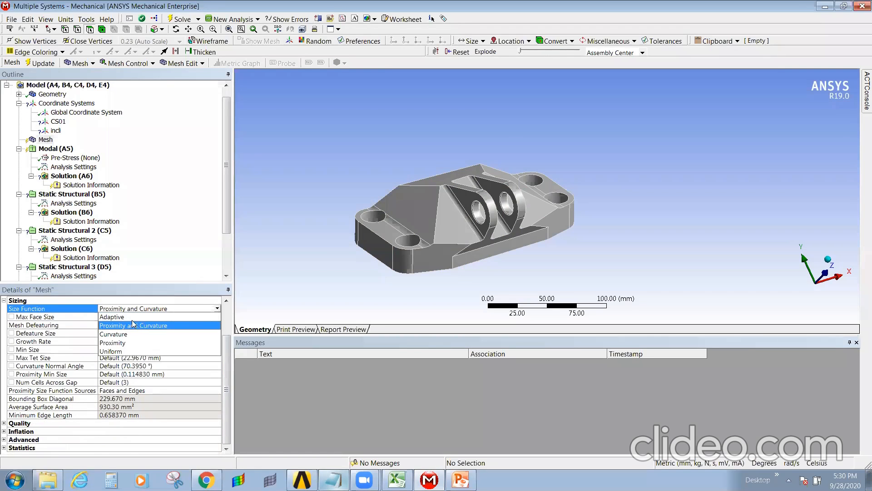
click(130, 318)
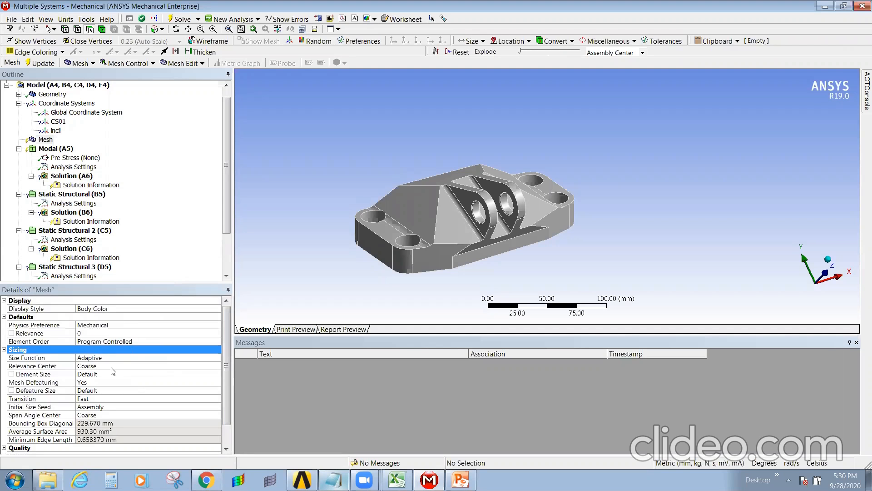
- Set both the Relevance Center and the Span Angle Center of the mesh sizing to Medium
click(198, 365)
click(218, 367)
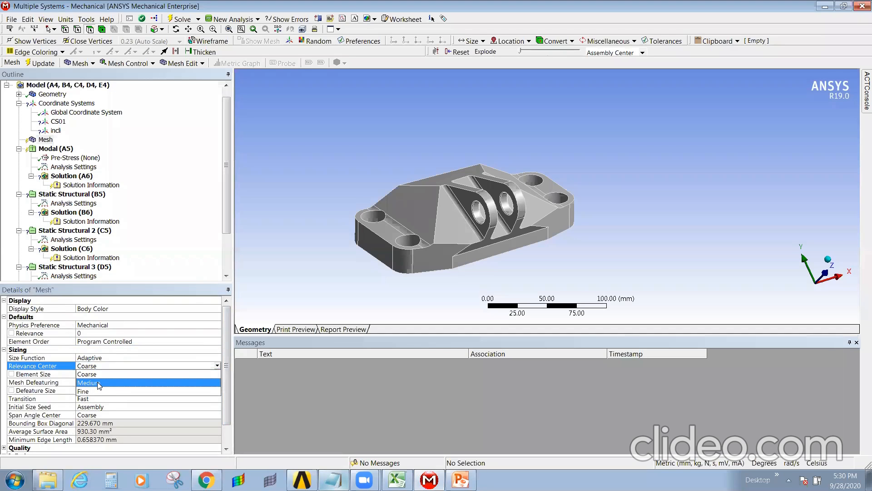
click(122, 373)
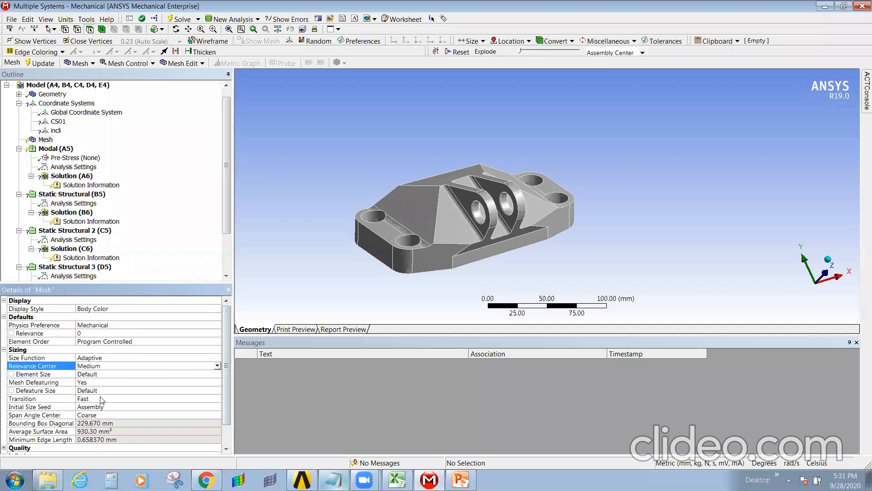
click(108, 415)
click(217, 414)
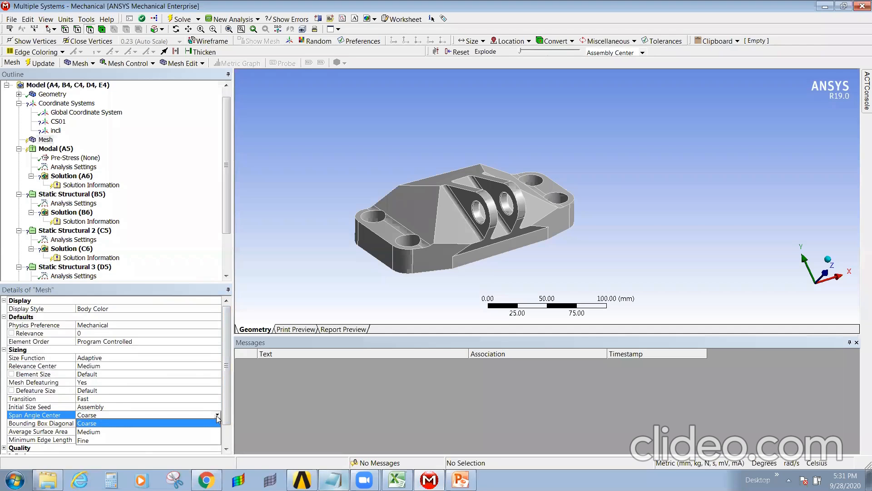
click(102, 430)
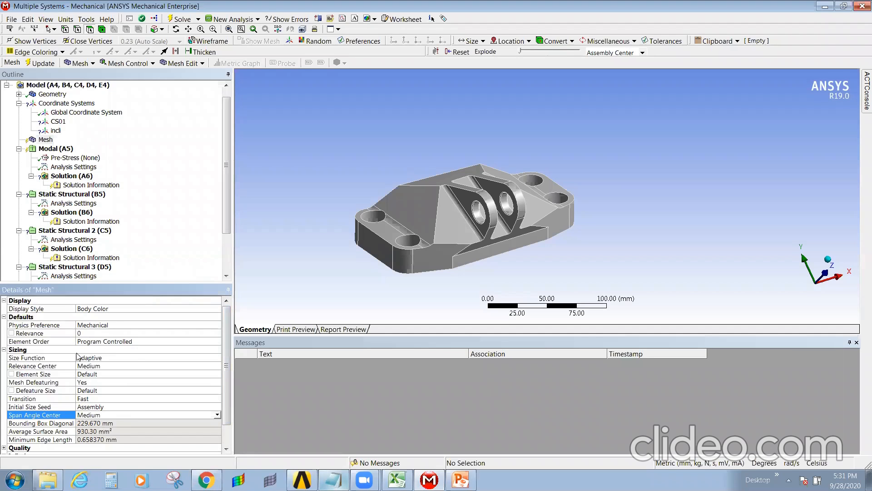
- Look through the mesh Quality settings and generate the mesh of the bracket
click(3, 448)
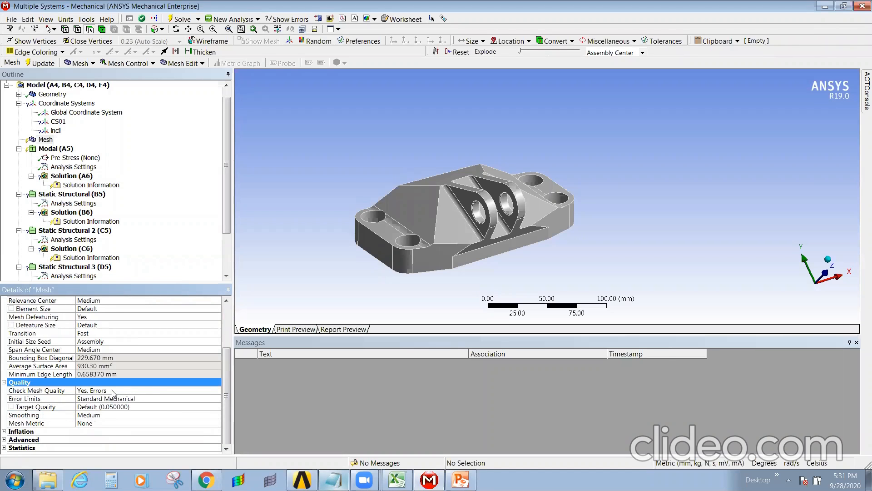
click(149, 391)
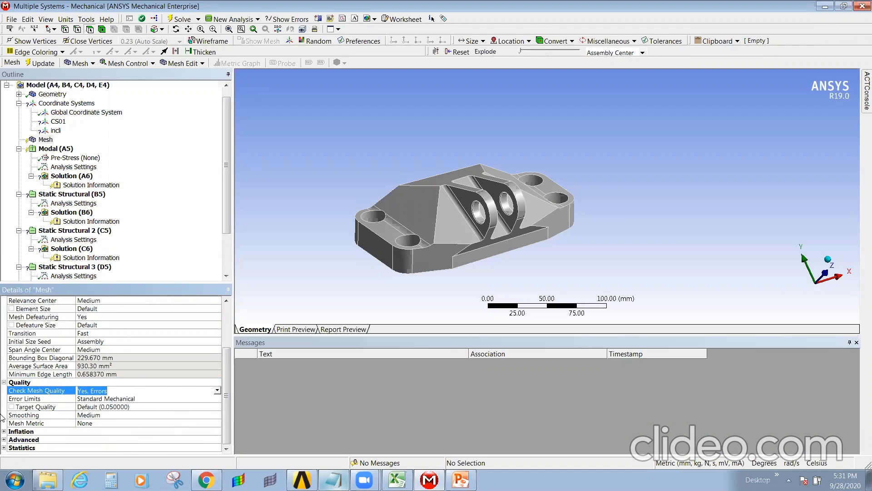
click(4, 383)
click(49, 145)
right_click(48, 140)
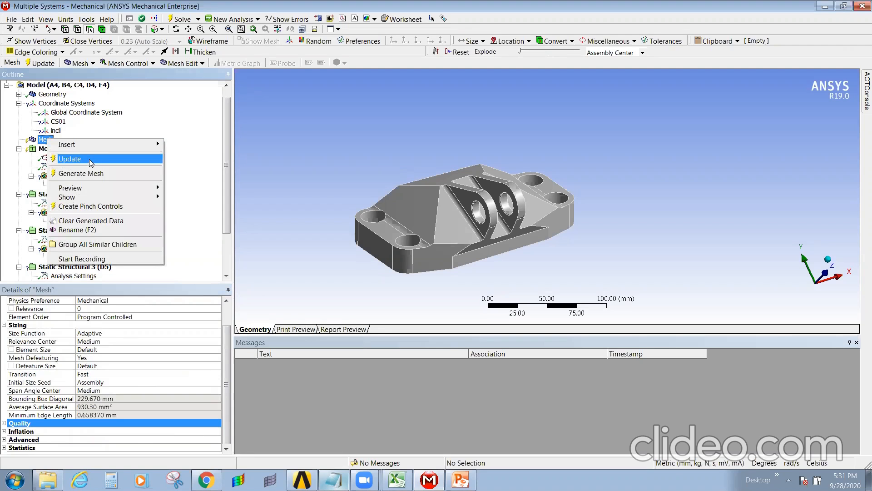
click(89, 174)
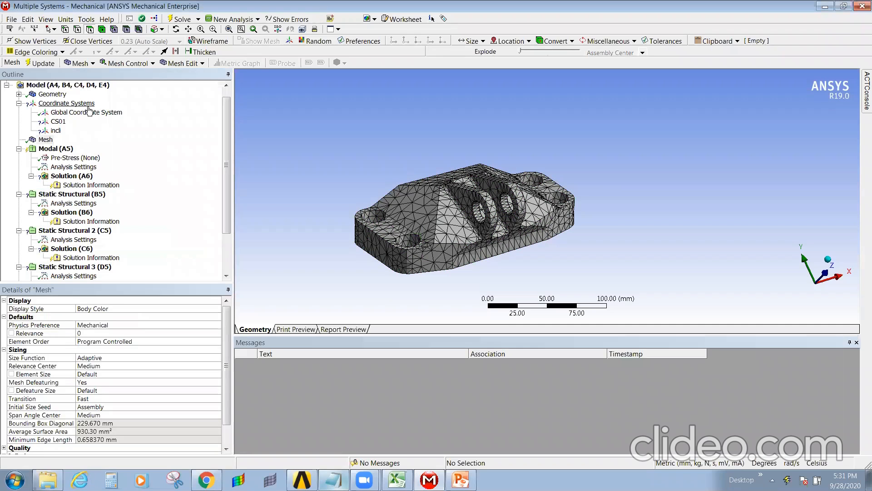
- Examine the mesh around a bolt hole at close range, including its counterbore wall and the curved face at its base
middle_drag(439, 267, 409, 257)
scroll(405, 254, up, 4)
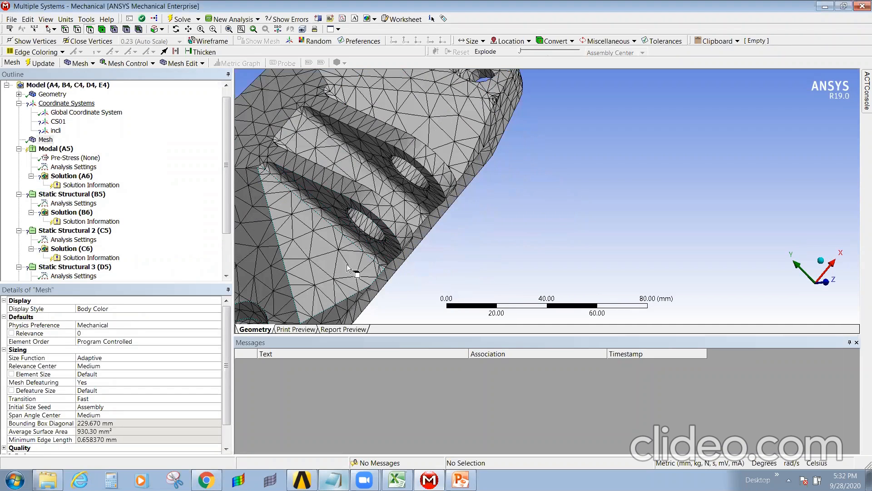
ctrl+middle_drag(340, 263, 515, 157)
scroll(399, 233, up, 2)
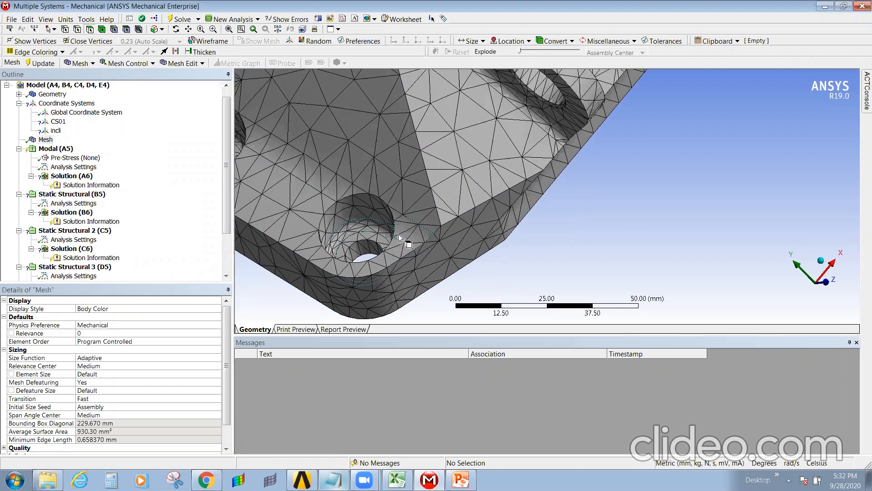
ctrl+middle_drag(375, 236, 472, 222)
scroll(452, 202, up, 5)
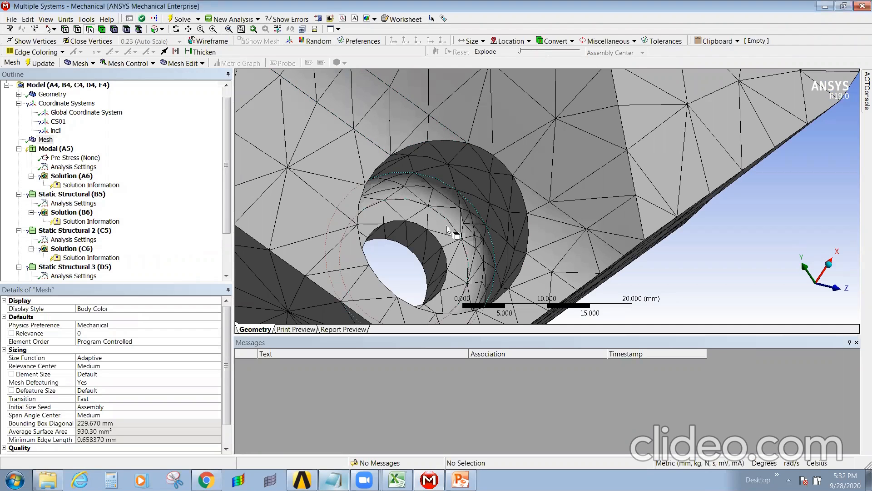
click(456, 208)
middle_drag(475, 226, 473, 225)
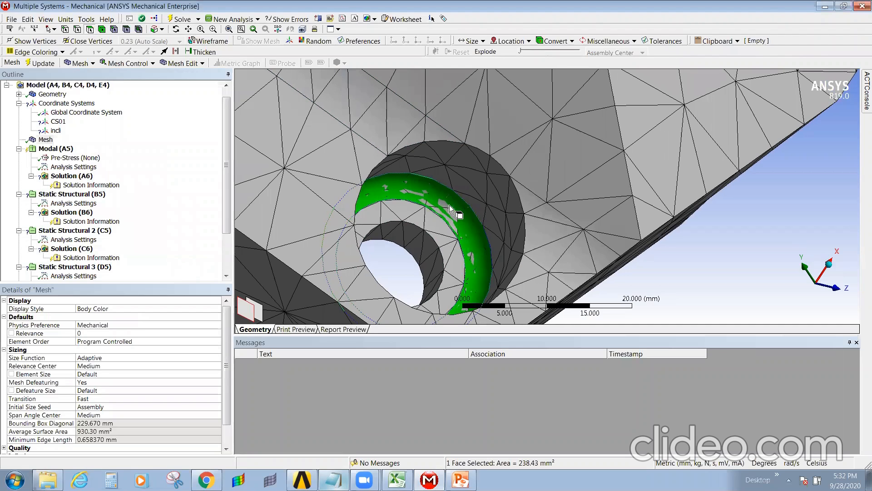
click(517, 201)
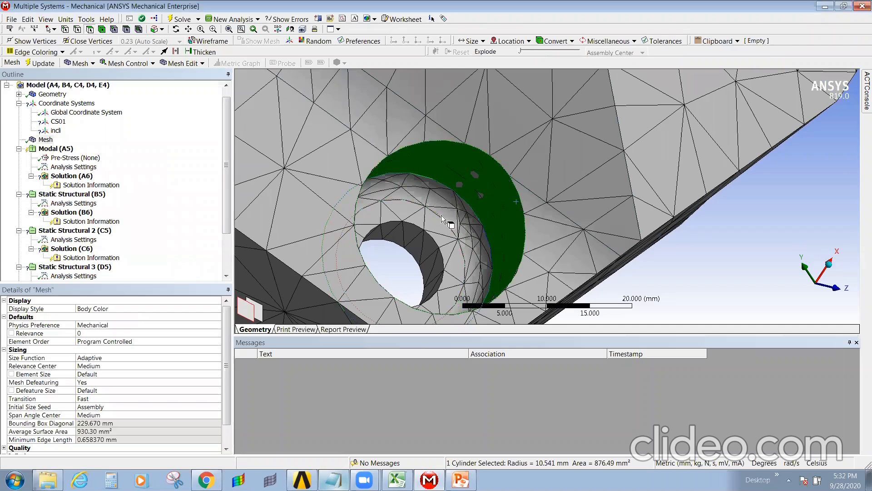
scroll(443, 240, down, 3)
middle_drag(445, 241, 480, 195)
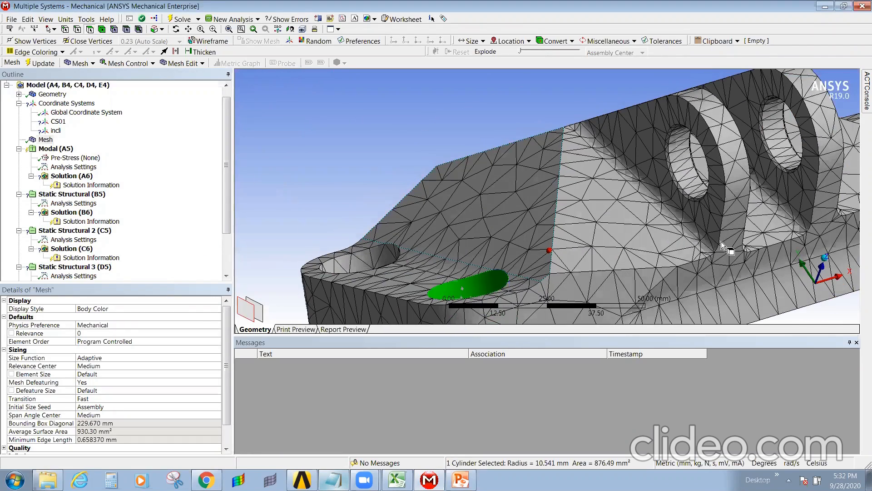
- Examine the mesh at the base of the two lugs, including the fillet and flat face between them, and clear the face selection
scroll(758, 258, up, 4)
ctrl+middle_drag(549, 209, 391, 222)
scroll(559, 290, up, 2)
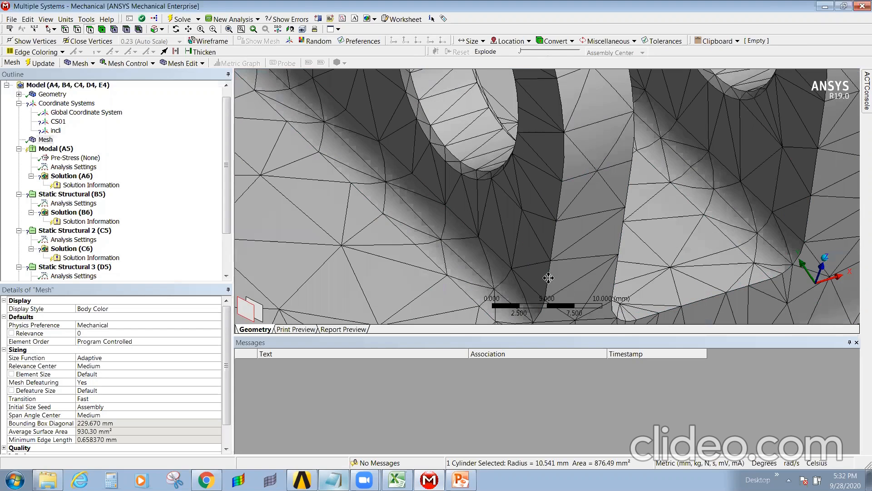
ctrl+middle_drag(548, 278, 559, 159)
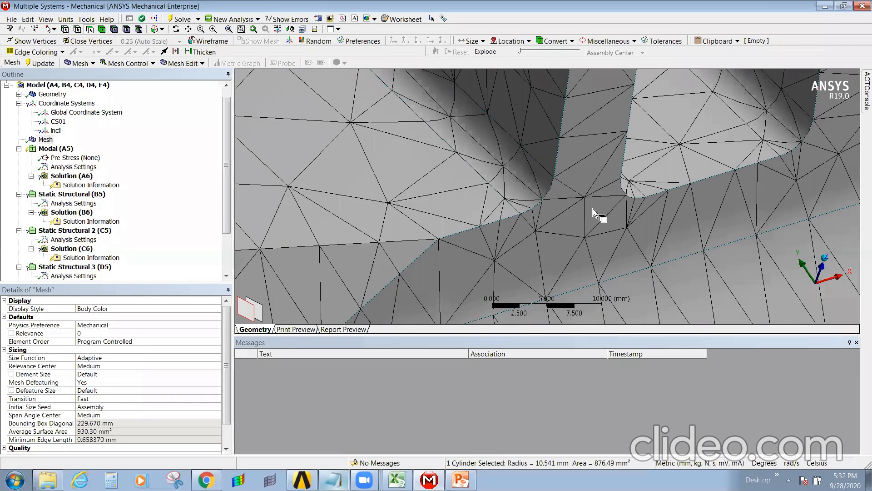
scroll(587, 233, down, 6)
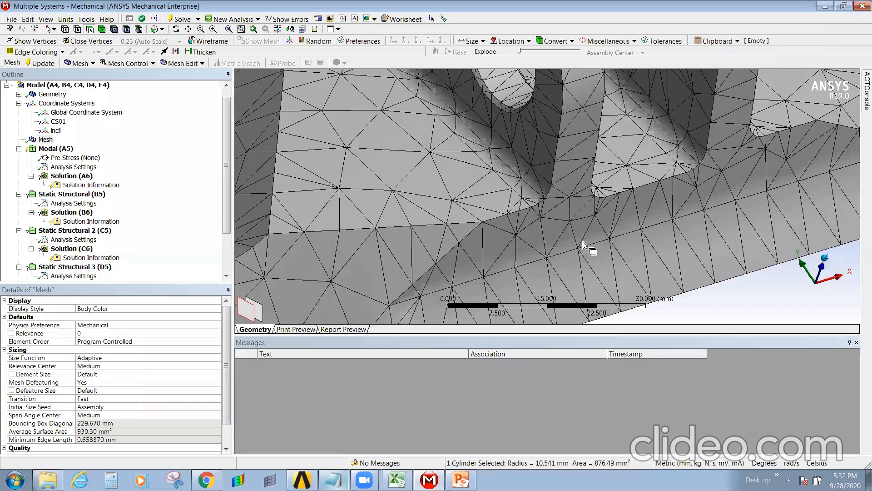
middle_drag(557, 203, 585, 193)
scroll(585, 193, up, 4)
scroll(693, 165, up, 2)
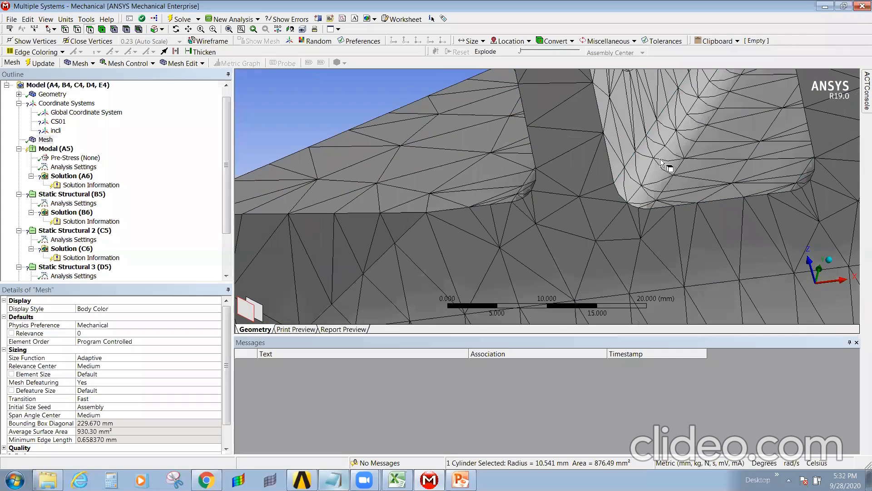
click(653, 158)
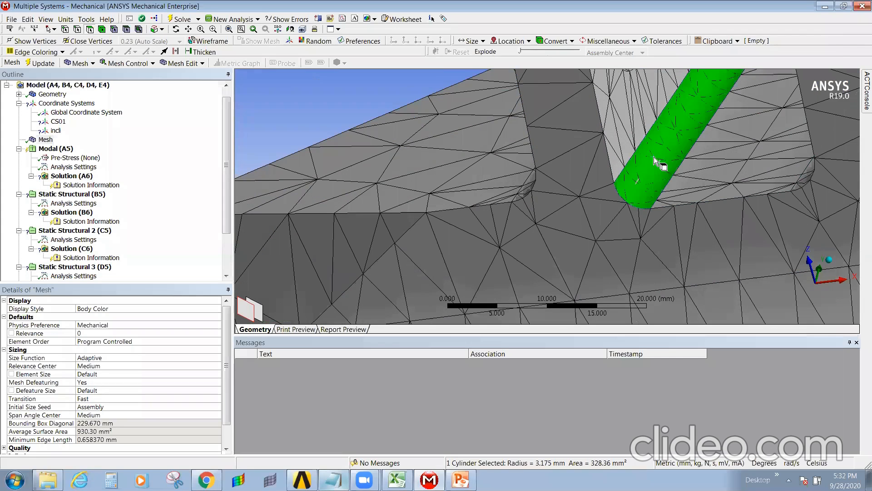
click(694, 177)
scroll(604, 227, down, 5)
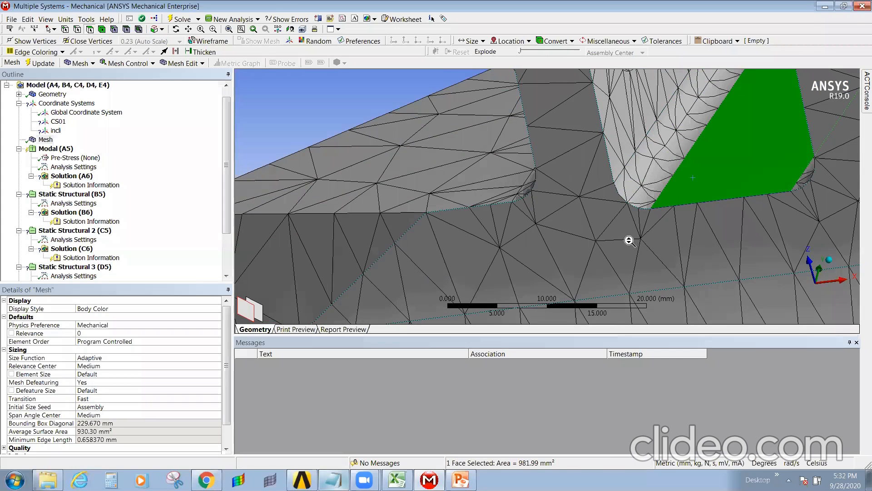
middle_drag(631, 197, 612, 176)
middle_drag(691, 236, 736, 213)
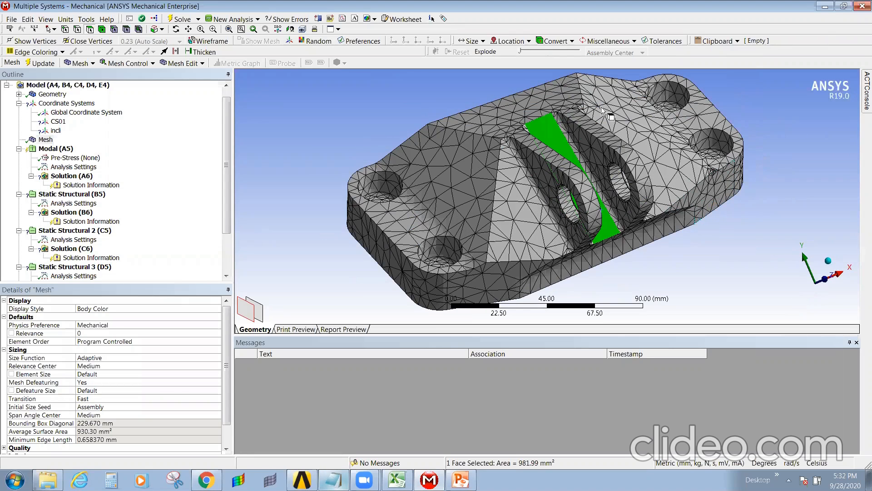
click(527, 102)
click(403, 93)
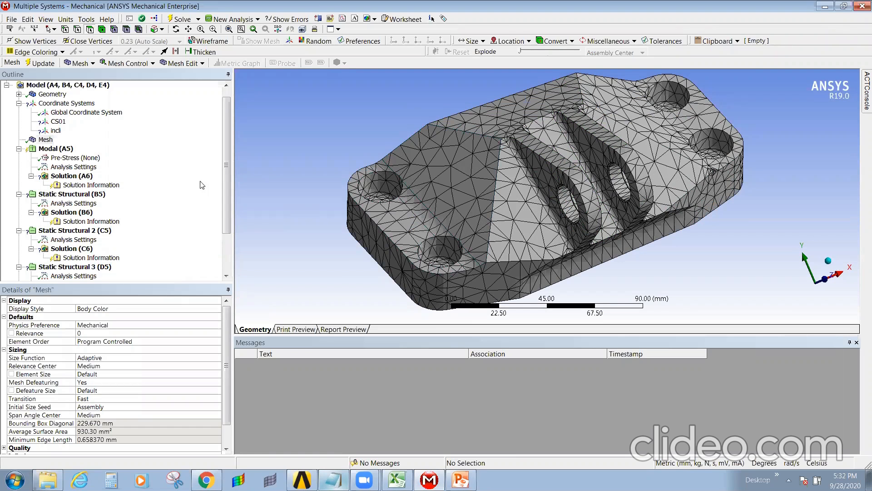
- Define the origin of coordinate system CS01 by the cylindrical hole faces of both lugs
click(45, 140)
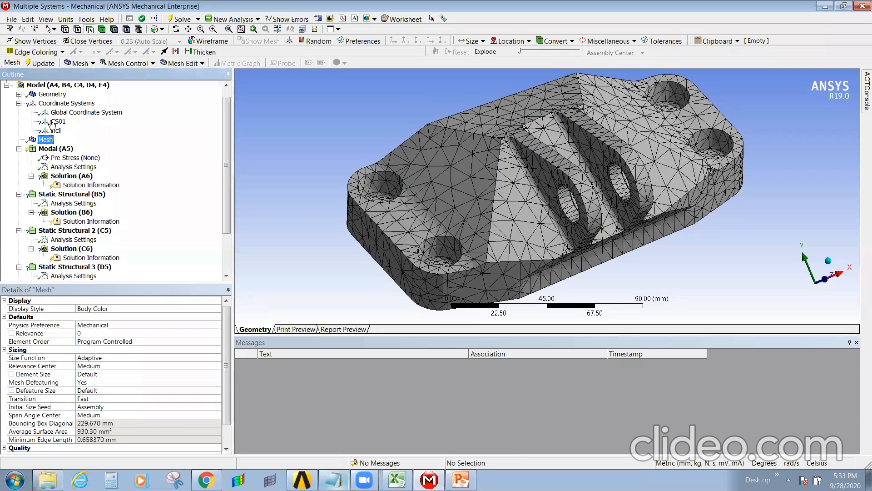
click(54, 122)
middle_drag(569, 261, 606, 177)
click(557, 197)
ctrl+click(624, 176)
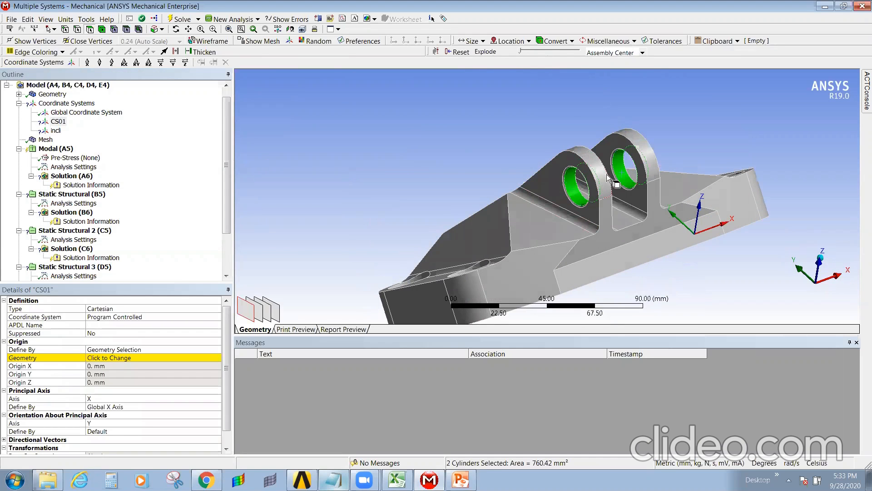
click(99, 356)
click(112, 358)
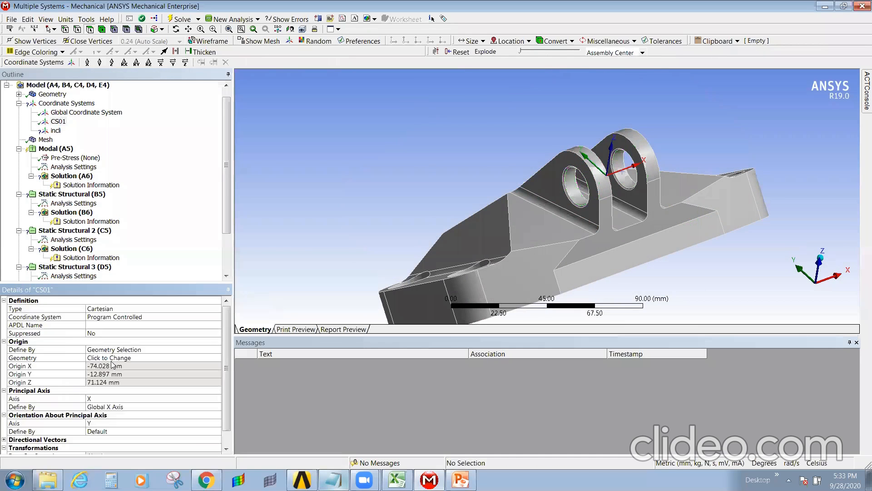
- Define CS01's Y orientation about the principal axis by Geometry Selection, using the flat underside face of the bracket
middle_drag(682, 216, 769, 213)
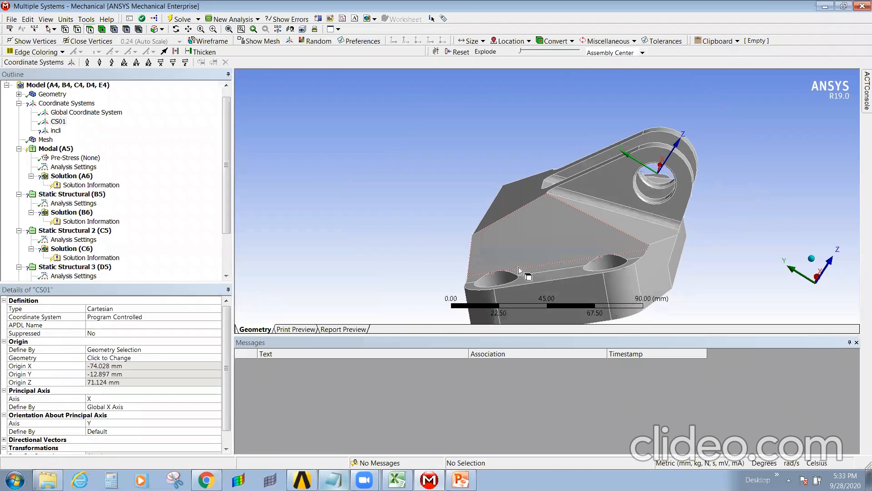
middle_drag(521, 271, 522, 250)
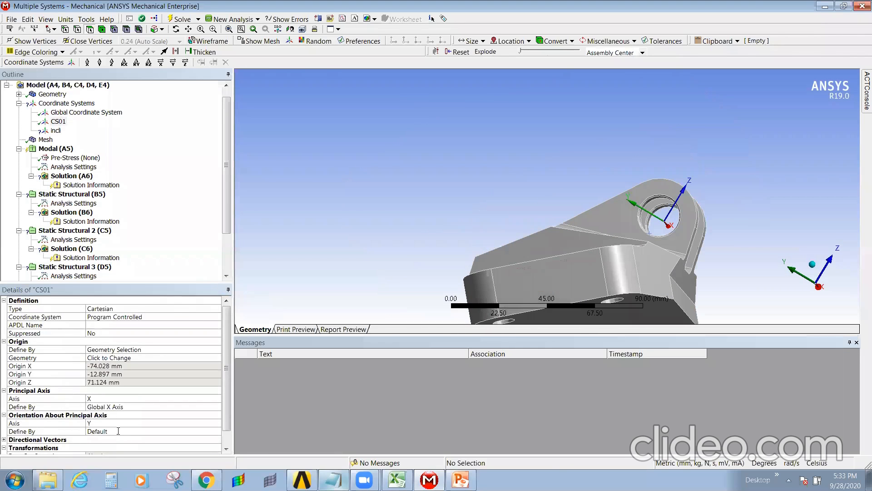
click(118, 430)
click(217, 430)
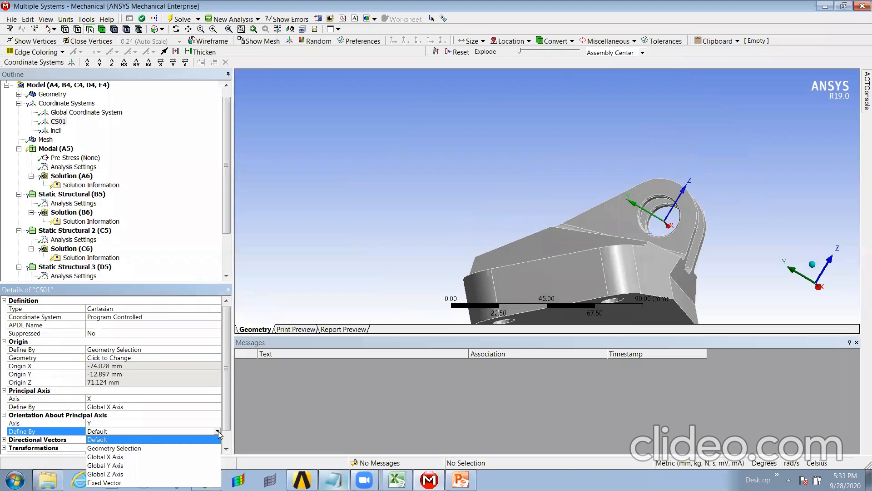
click(113, 447)
click(654, 315)
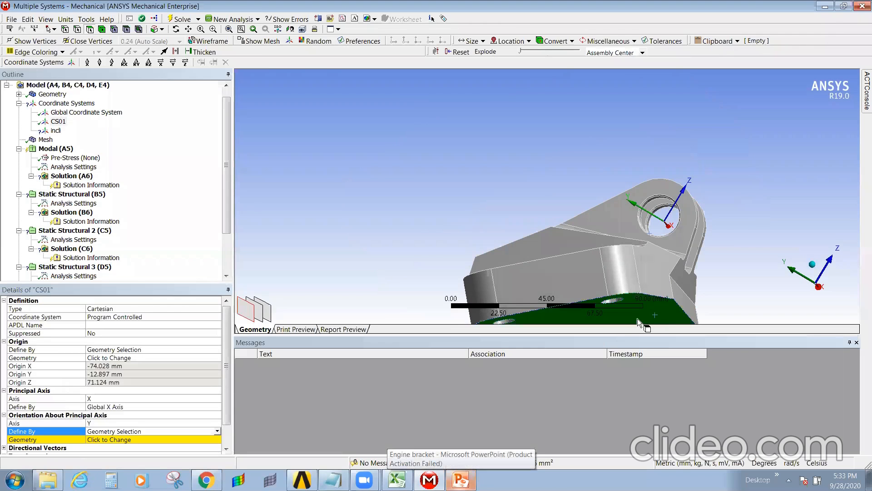
click(109, 440)
click(111, 440)
middle_drag(692, 219, 789, 212)
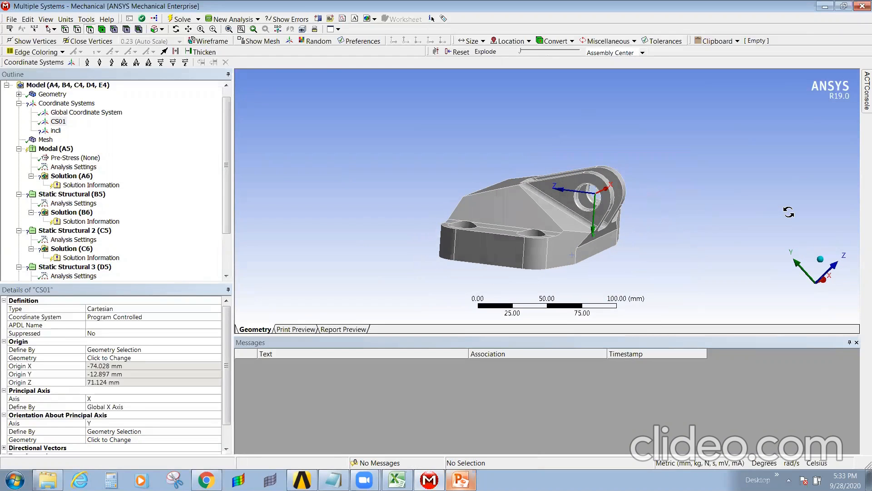
click(189, 187)
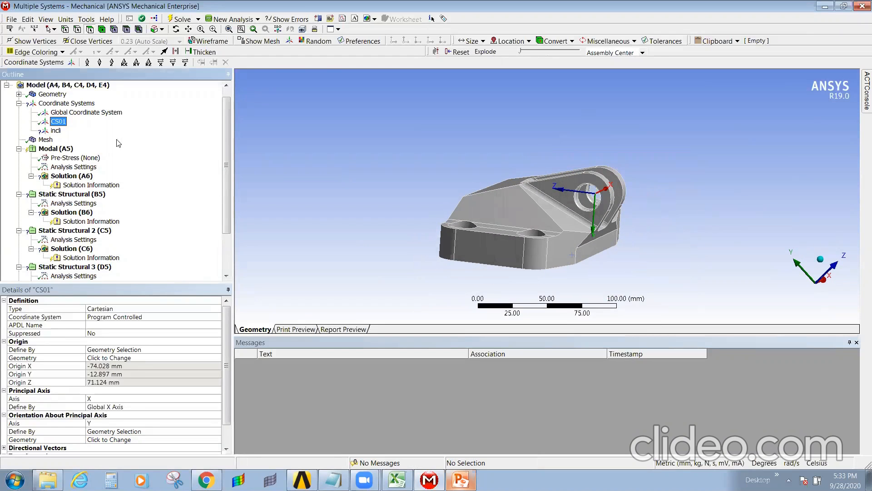
- Define the origin of coordinate system incli by the cylindrical hole faces of both lugs
click(56, 131)
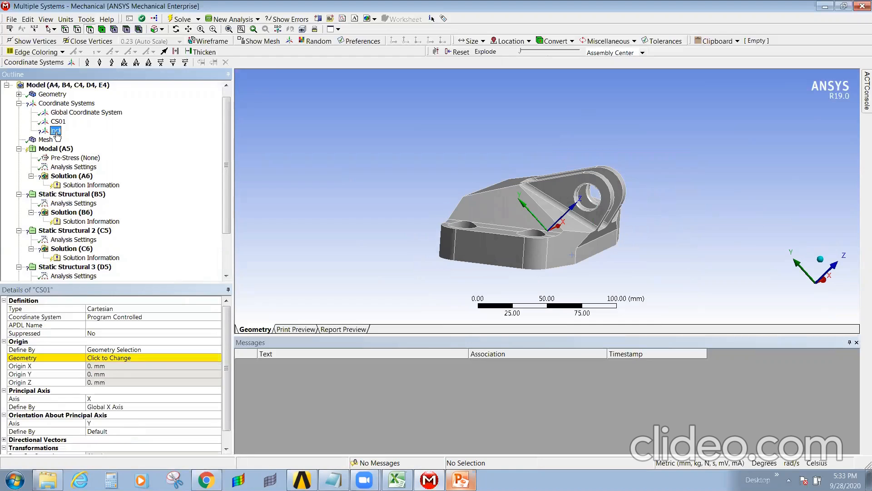
middle_drag(575, 211, 615, 185)
click(580, 195)
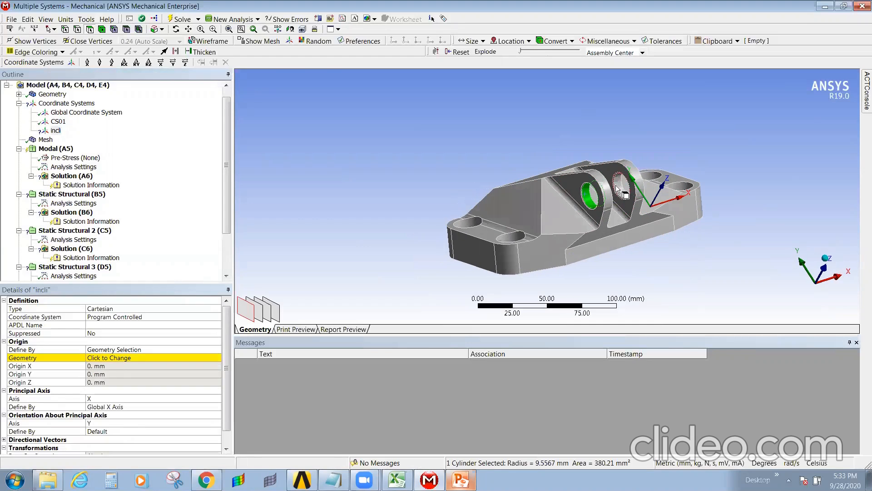
ctrl+click(618, 184)
click(122, 357)
click(105, 357)
middle_drag(632, 241, 720, 231)
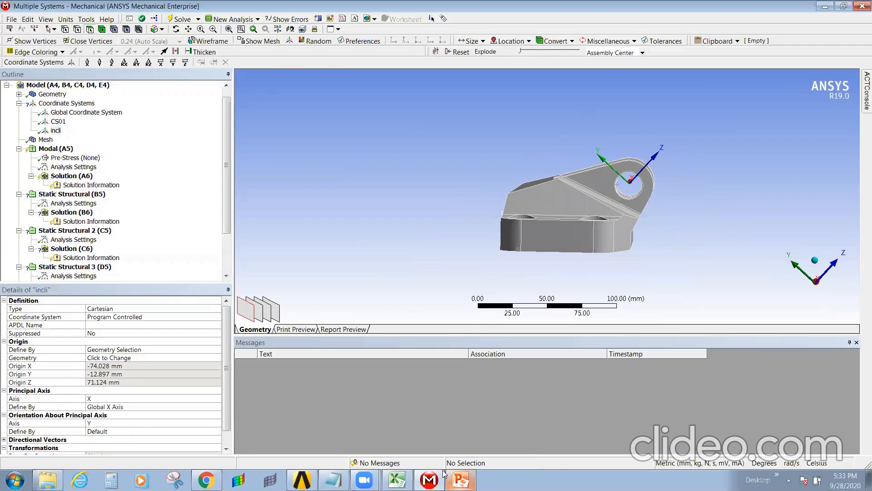
- Switch to the Engine bracket presentation in PowerPoint and read the Loads and BC's slide, then return to Mechanical
click(460, 479)
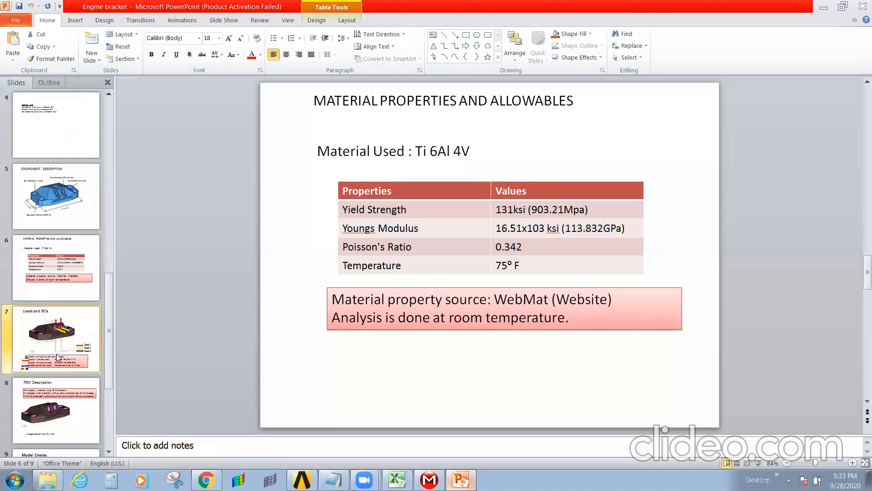
click(57, 358)
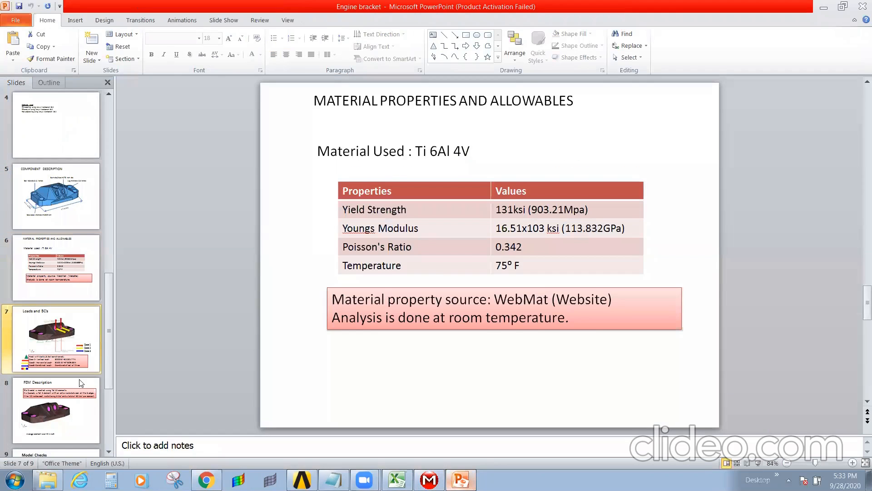
scroll(79, 405, down, 1)
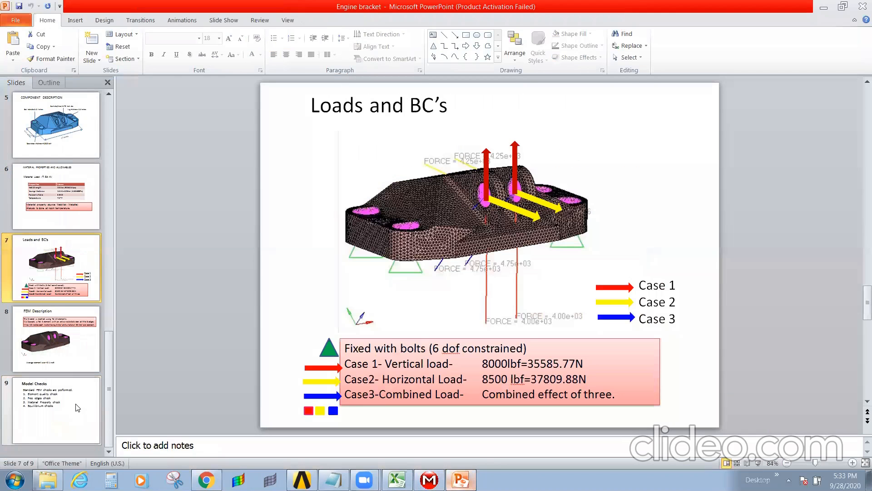
click(429, 479)
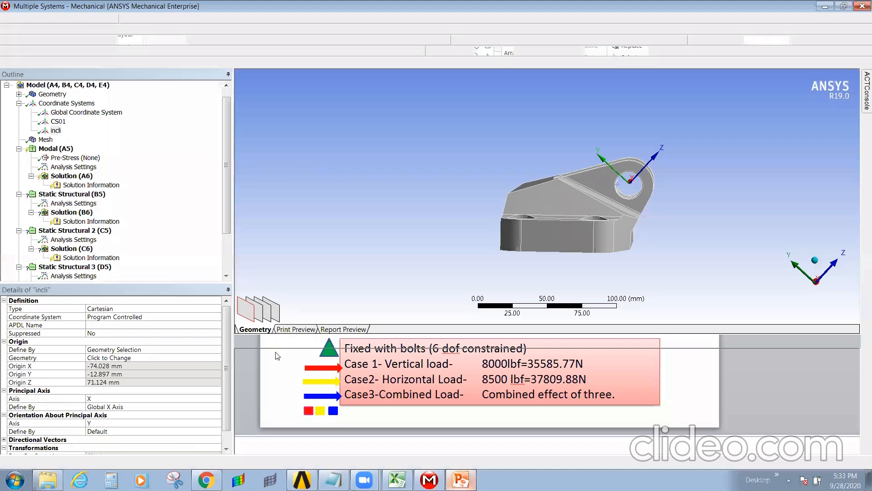
- Open the 02_ge_bracket_weight_optimisation_challenge presentation and read the four load conditions on slide 11, then return to Mechanical
click(48, 480)
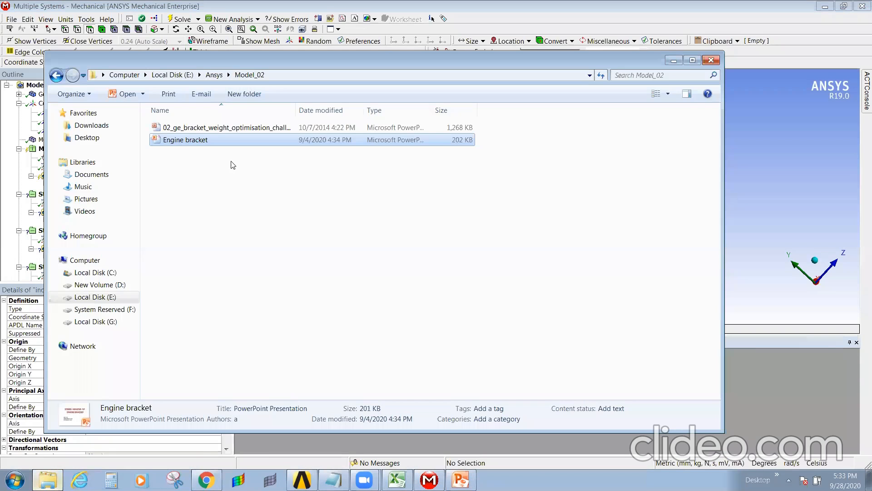
click(220, 129)
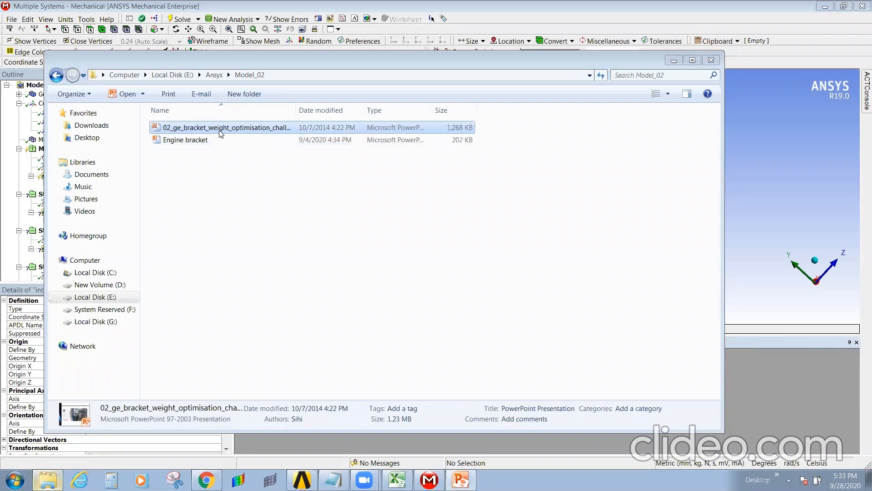
double_click(220, 128)
scroll(80, 350, down, 5)
scroll(80, 350, down, 2)
click(106, 396)
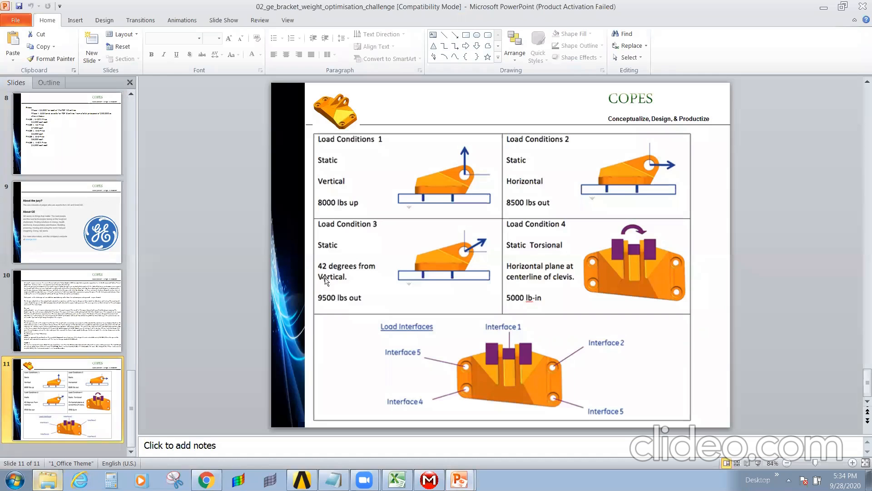
click(828, 7)
click(779, 221)
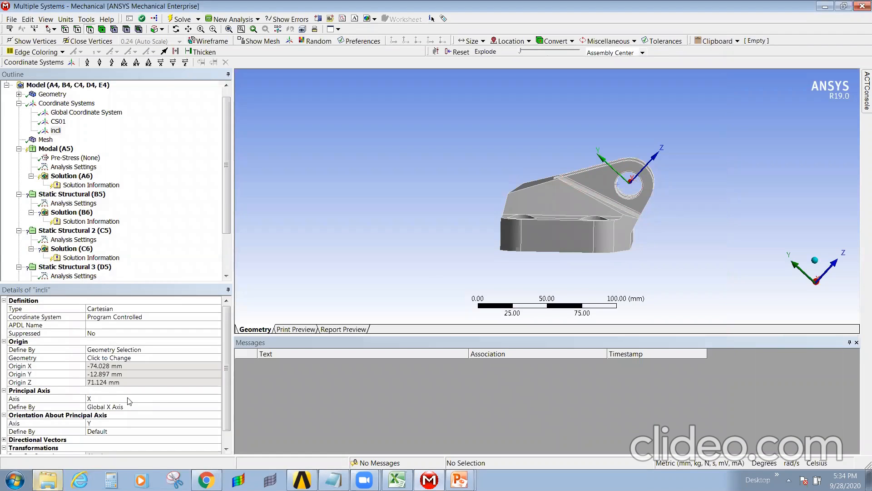
- Define incli's Y orientation about the principal axis by Geometry Selection, using the flat underside face of the bracket
click(111, 432)
middle_drag(577, 269, 574, 249)
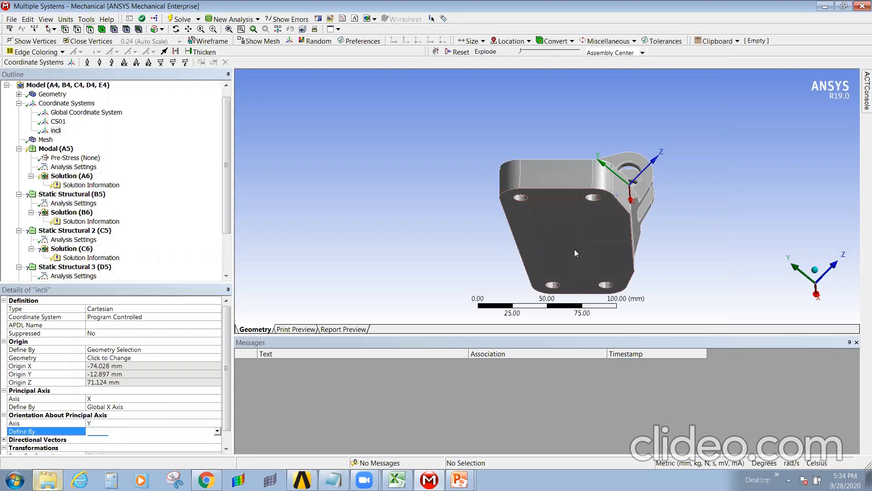
click(541, 247)
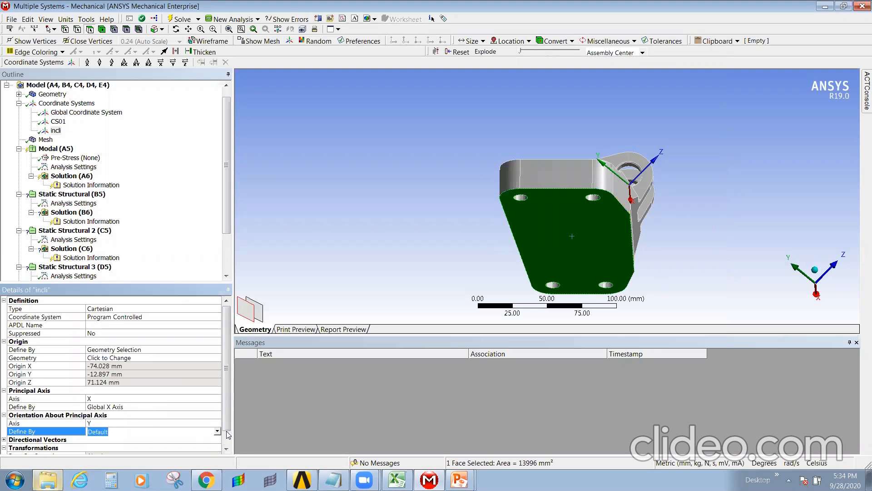
click(136, 431)
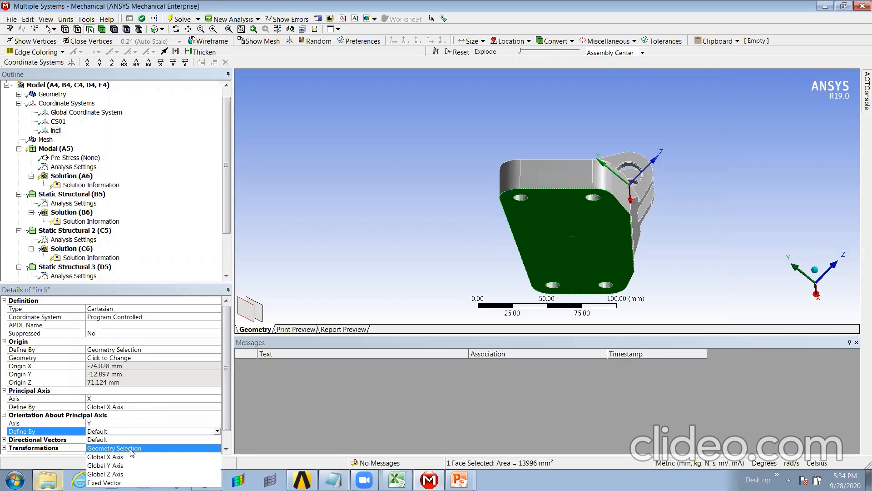
click(121, 441)
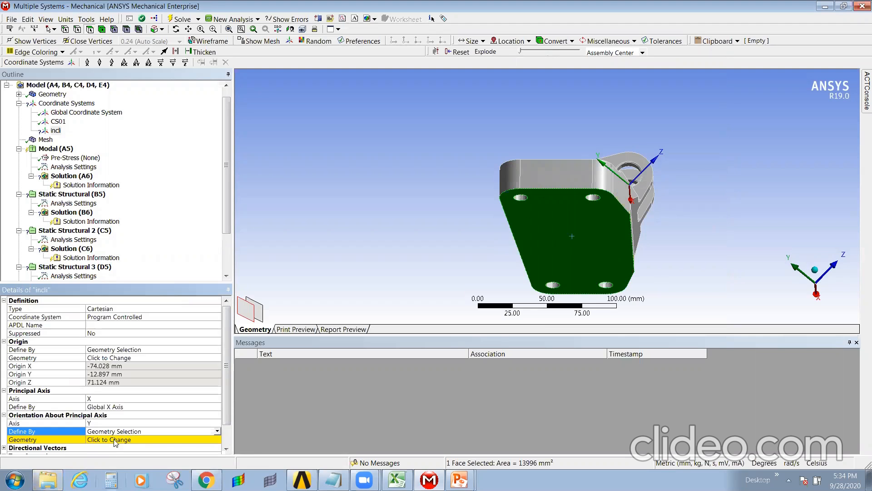
click(115, 440)
mouse_move(525, 207)
middle_down()
mouse_move(525, 239)
mouse_move(506, 232)
mouse_move(504, 218)
mouse_move(519, 218)
middle_up()
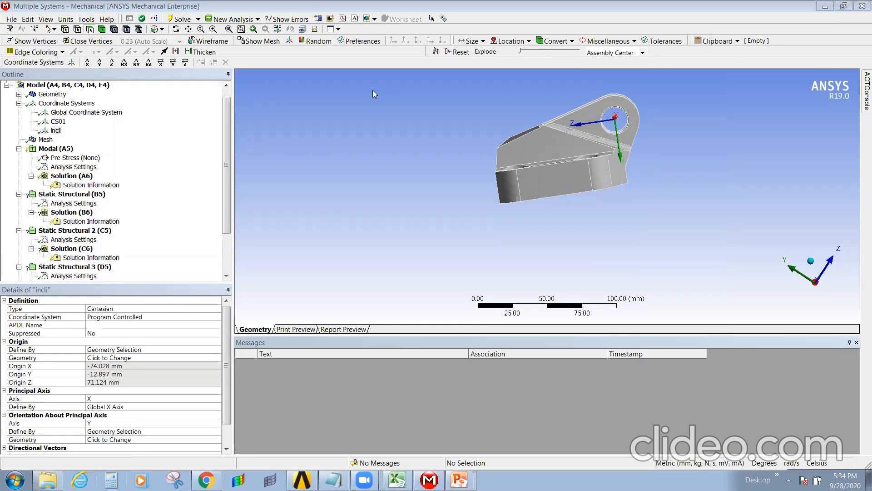
middle_drag(584, 138, 611, 138)
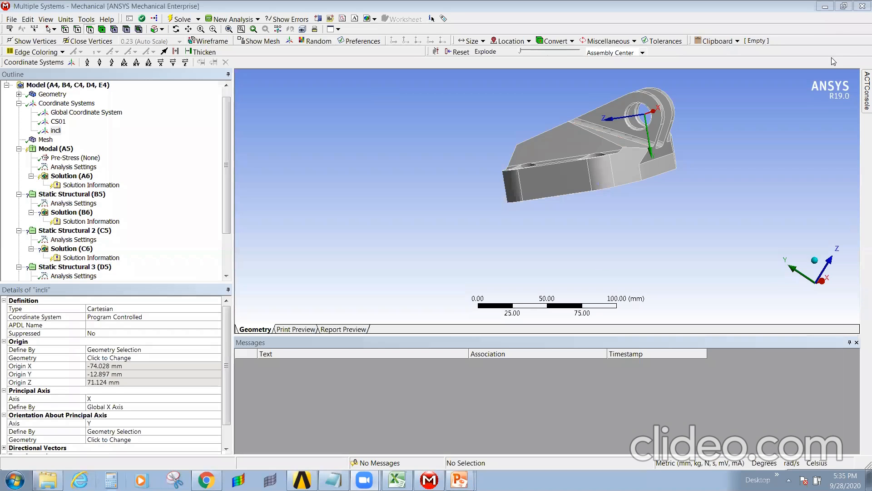
- Add a Rotate Y transformation of 42° to the coordinate system incli
middle_drag(436, 224, 616, 144)
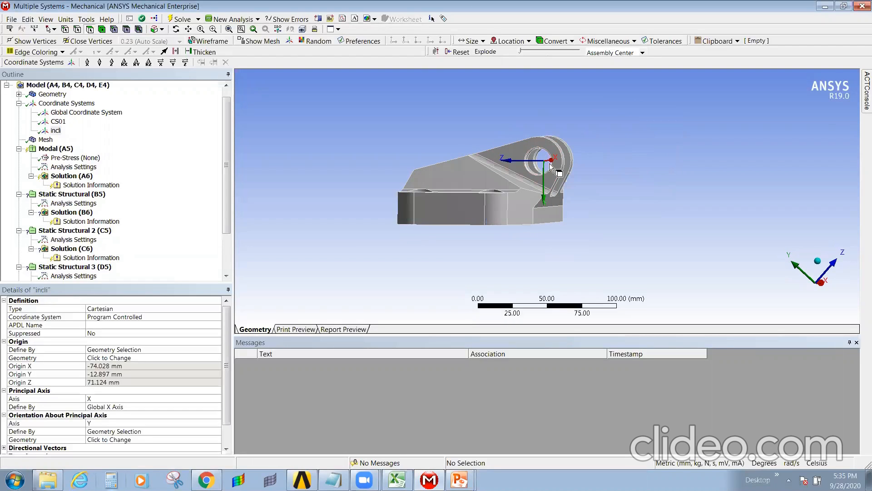
click(136, 63)
drag(227, 358, 223, 385)
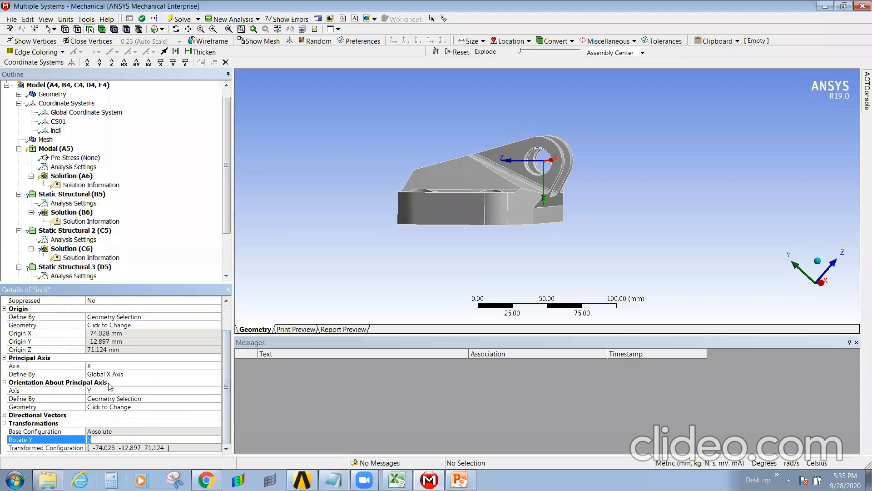
text(42)
key(Return)
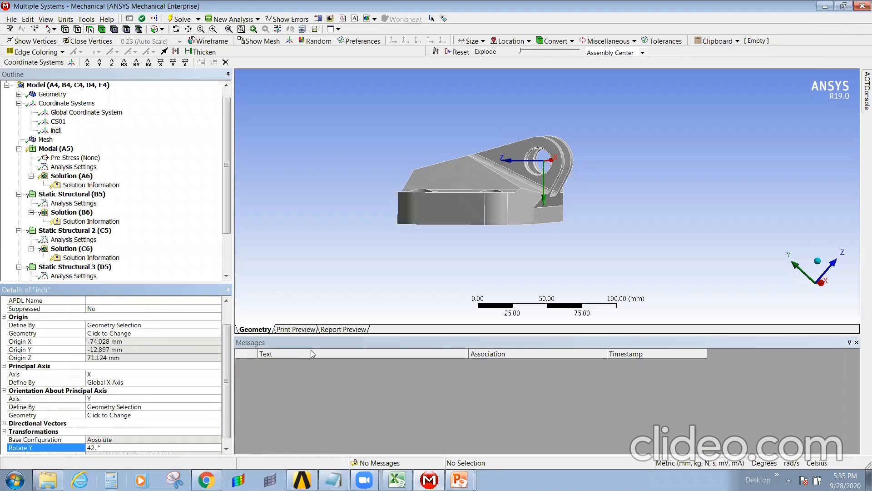
- Set incli's Y rotation to 0° and add a Rotate X transformation of 42°
click(48, 446)
text(0)
key(Return)
scroll(132, 448, up, 1)
scroll(136, 439, down, 2)
click(136, 439)
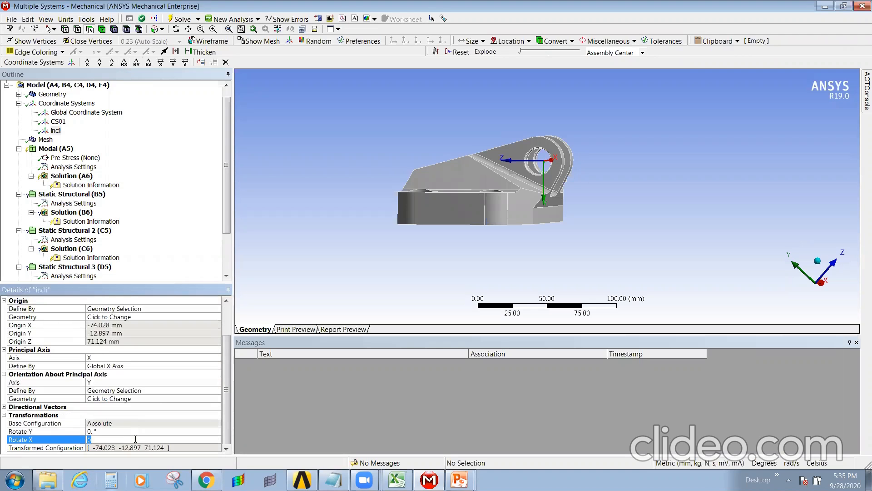
text(4)
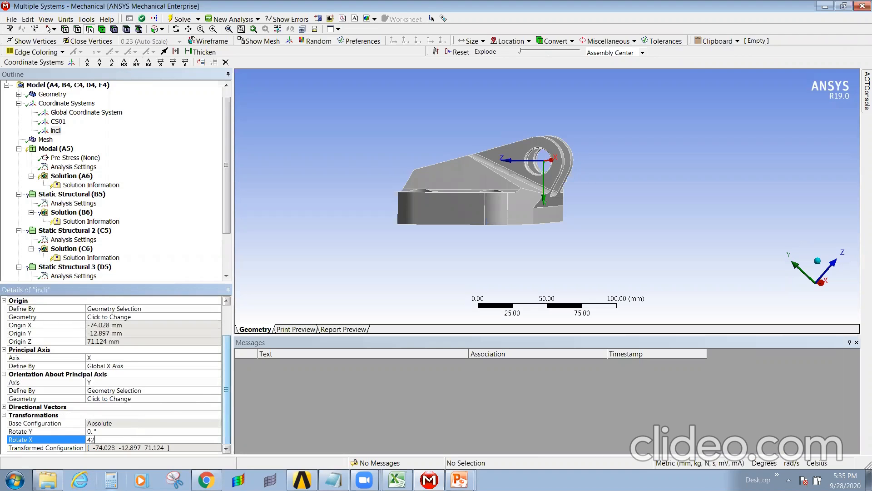
text(2)
key(Return)
middle_drag(613, 155, 553, 165)
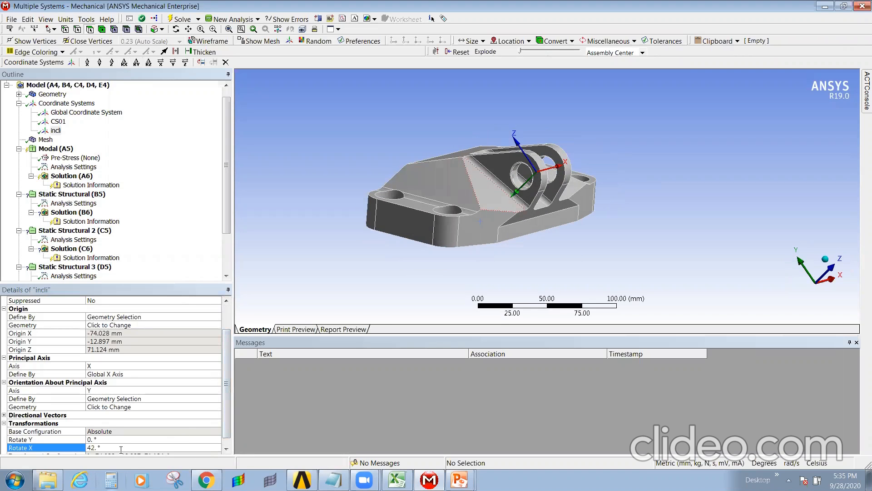
- Set incli's X rotation to -42° and check the axis directions against the bracket
click(121, 450)
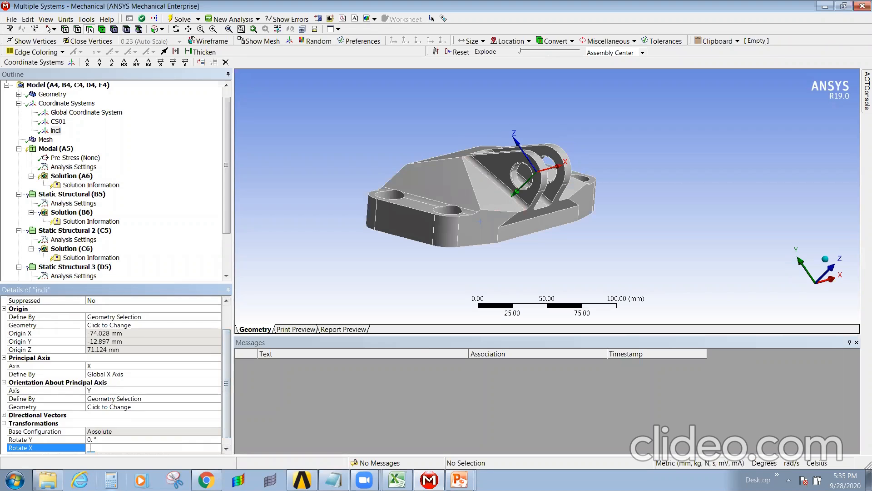
key(Return)
middle_drag(573, 202, 693, 221)
- Set incli's X rotation to -48° and inspect the tilted axes at the lug holes
click(103, 448)
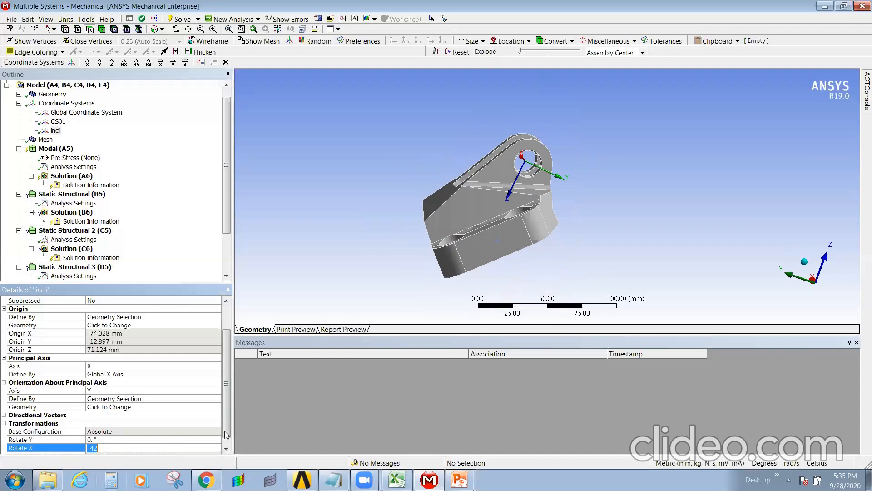
text(-48)
key(Return)
middle_drag(563, 220, 500, 173)
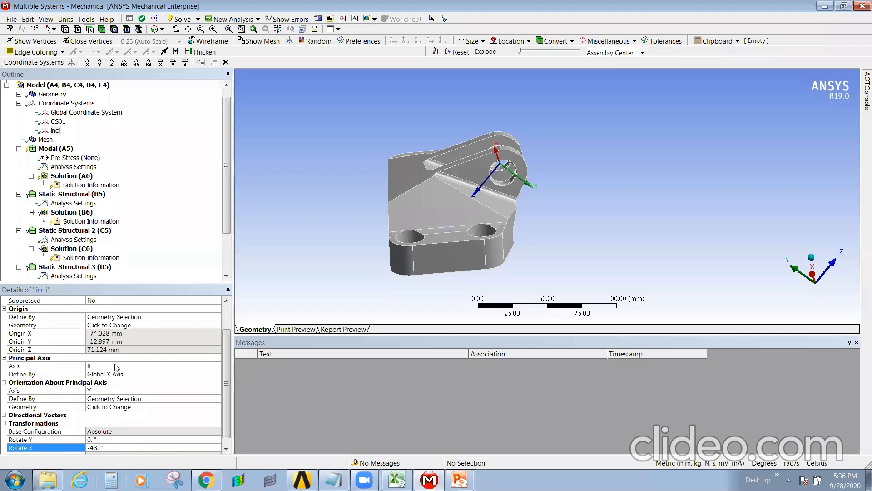
middle_drag(473, 257, 505, 253)
click(128, 401)
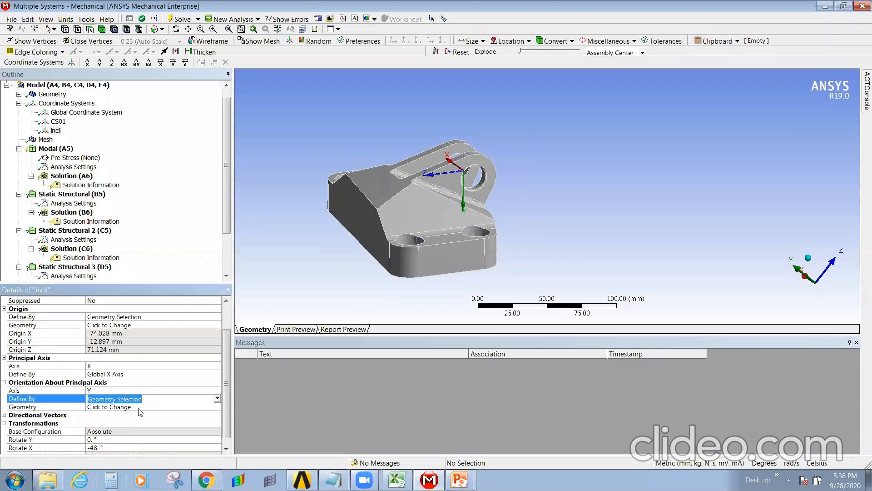
click(164, 407)
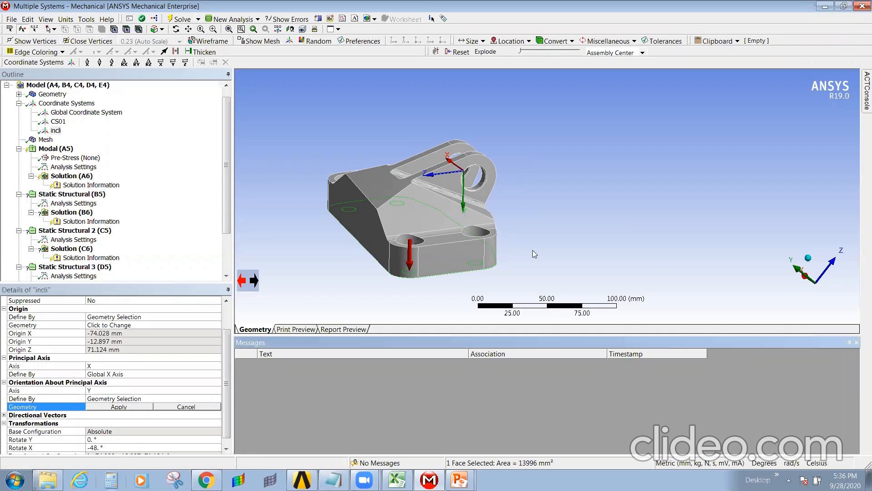
click(574, 220)
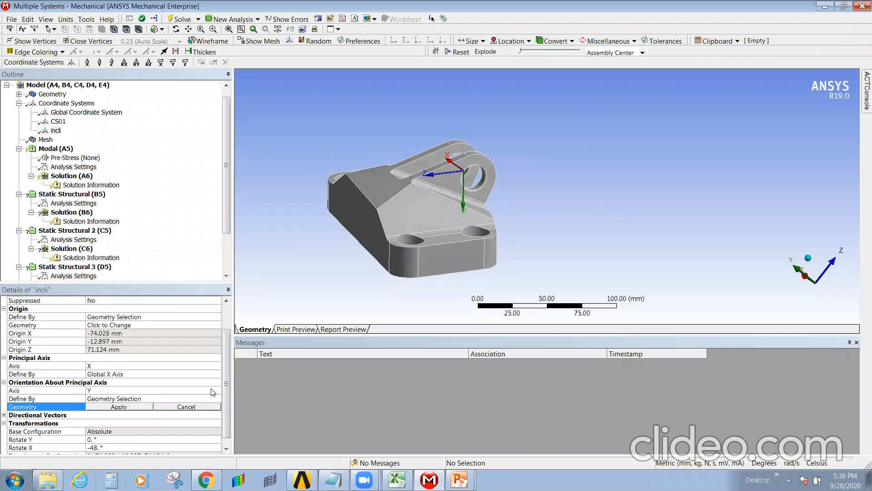
- Delete the coordinate system incli from the model and confirm its removal
click(55, 131)
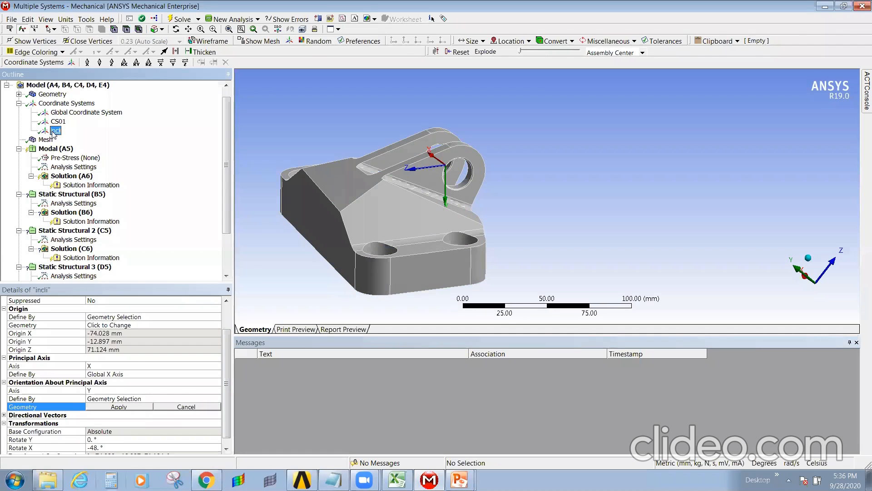
right_click(55, 131)
click(82, 224)
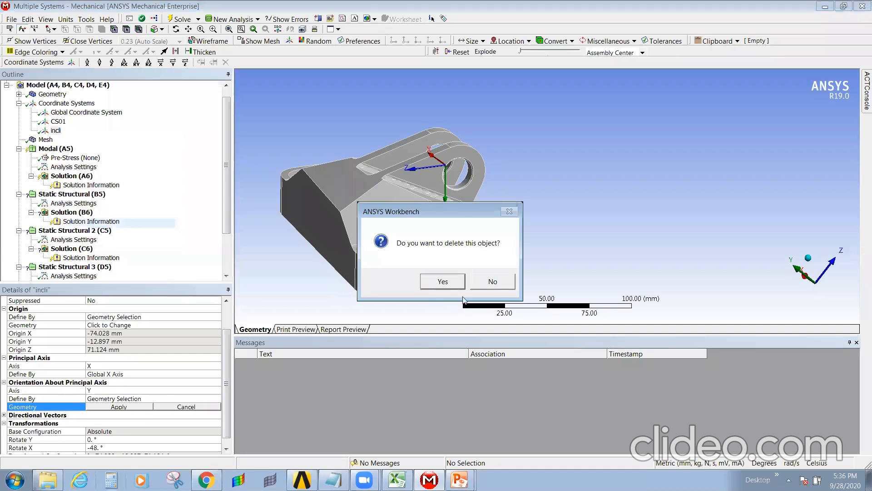
click(438, 280)
- Insert a new coordinate system under Coordinate Systems and rename it incli
click(52, 104)
right_click(55, 102)
mouse_move(124, 107)
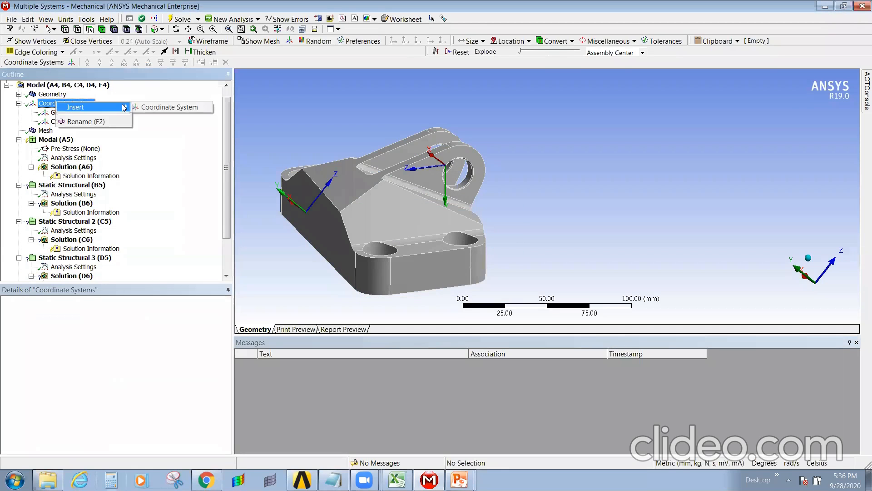
click(172, 107)
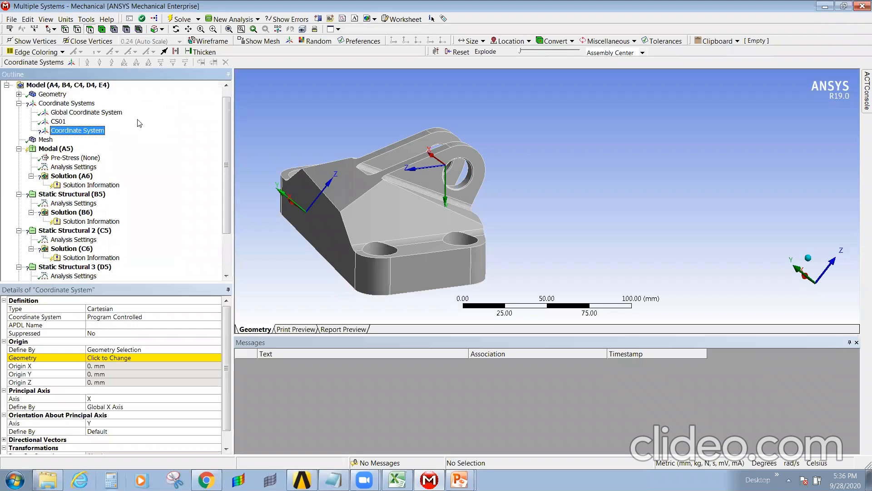
key(F2)
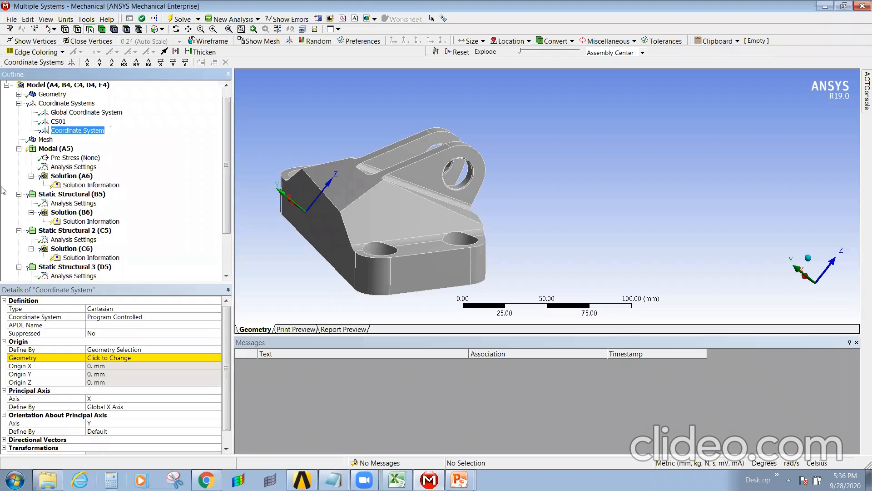
text(incl)
key(Return)
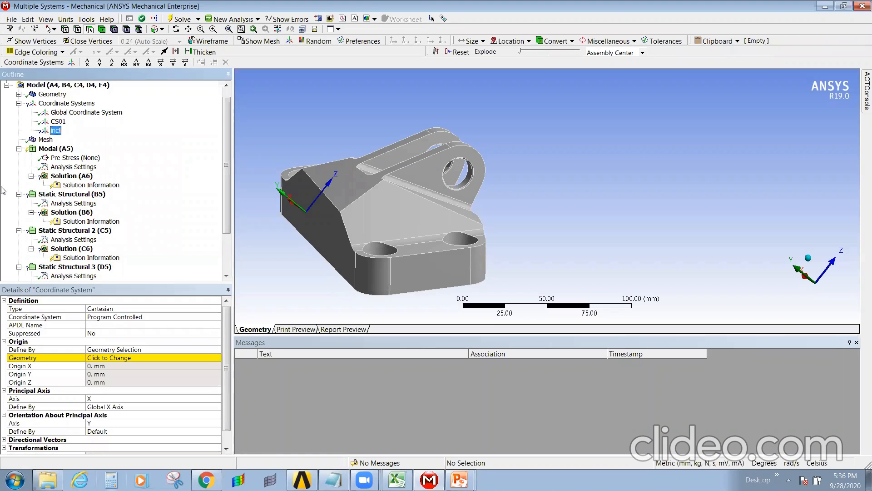
- Set incli's origin geometry to the cylindrical faces of both lug holes
middle_drag(468, 263, 542, 244)
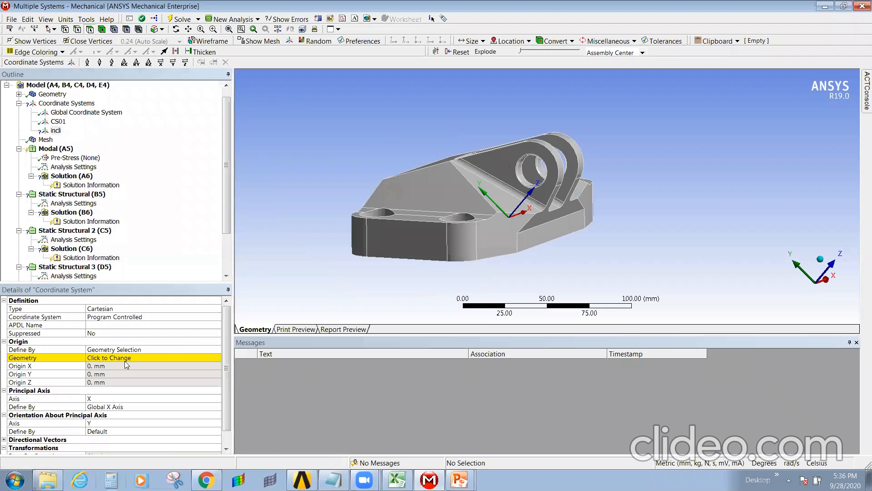
middle_drag(541, 159, 502, 168)
click(525, 167)
mouse_move(559, 186)
middle_down()
mouse_move(568, 191)
mouse_move(545, 194)
mouse_move(552, 175)
middle_up()
ctrl+click(552, 170)
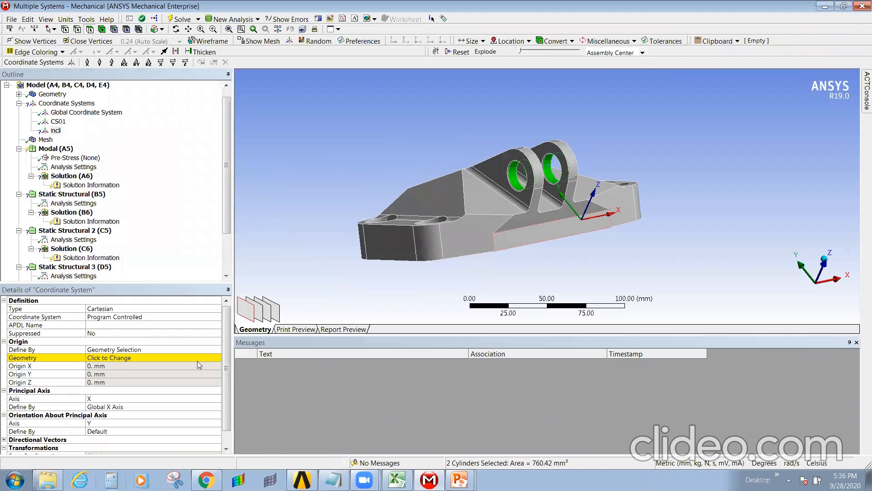
click(112, 358)
click(95, 358)
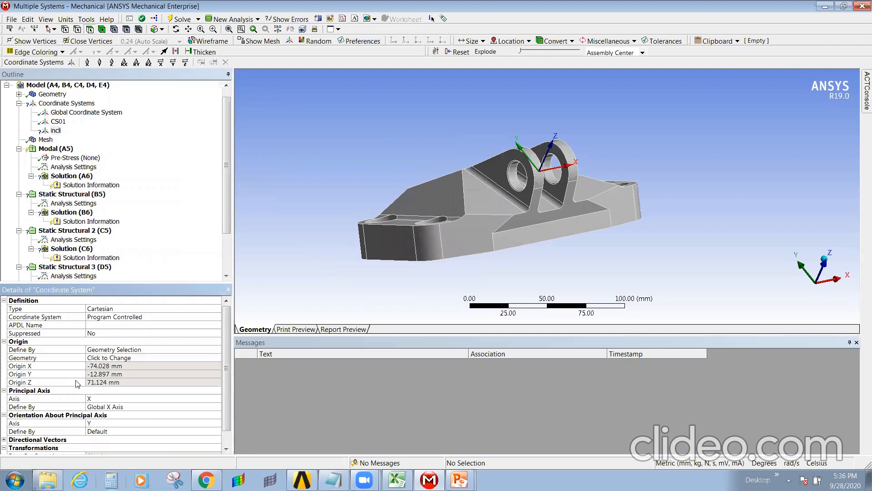
- Define incli's principal X axis by Geometry Selection, using the bracket's flat bottom face
middle_drag(558, 238, 655, 231)
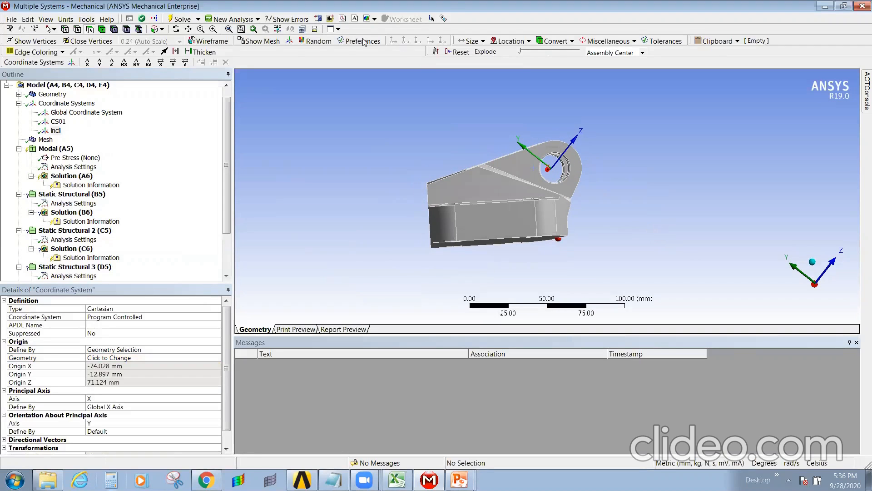
click(828, 274)
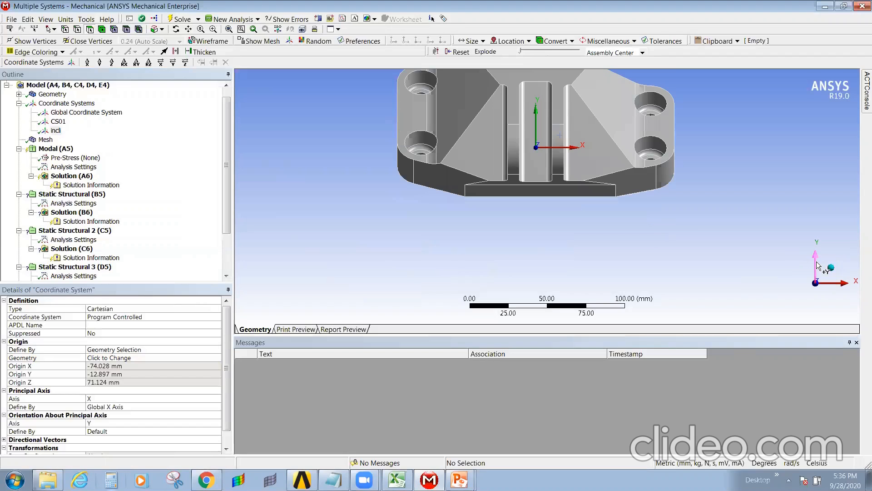
click(815, 262)
middle_drag(610, 178, 618, 90)
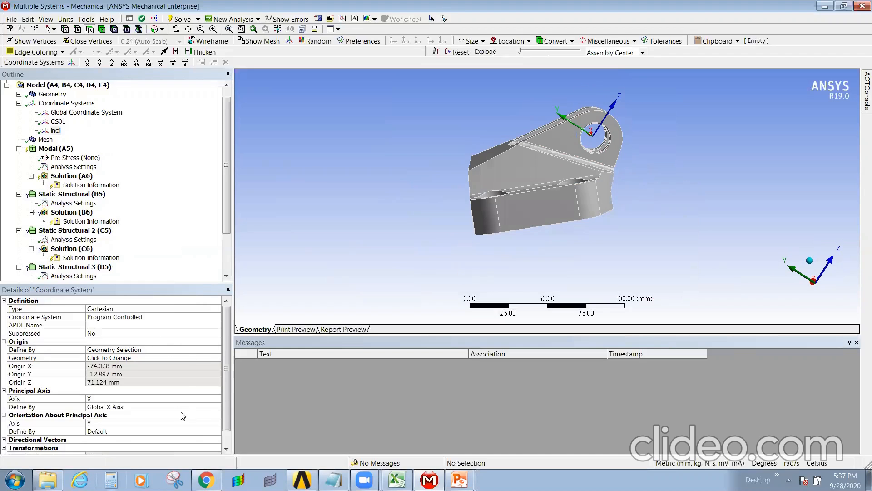
click(118, 408)
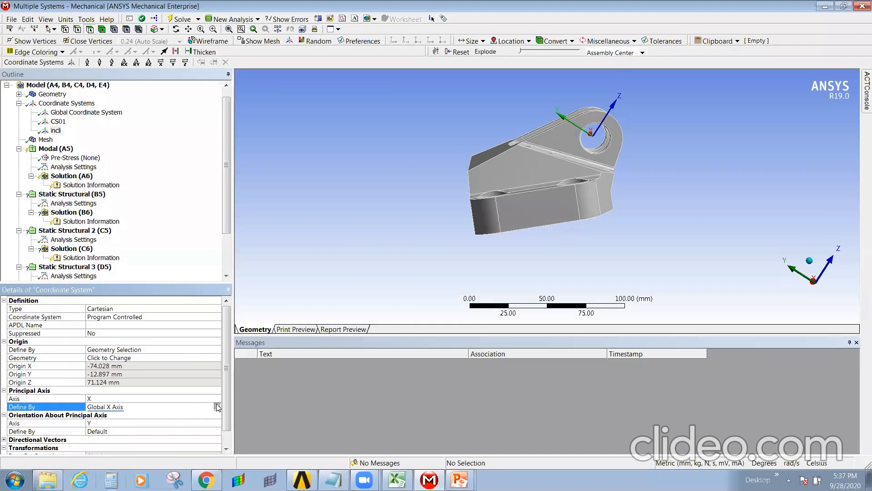
click(218, 406)
click(113, 415)
middle_drag(533, 189, 546, 233)
click(546, 237)
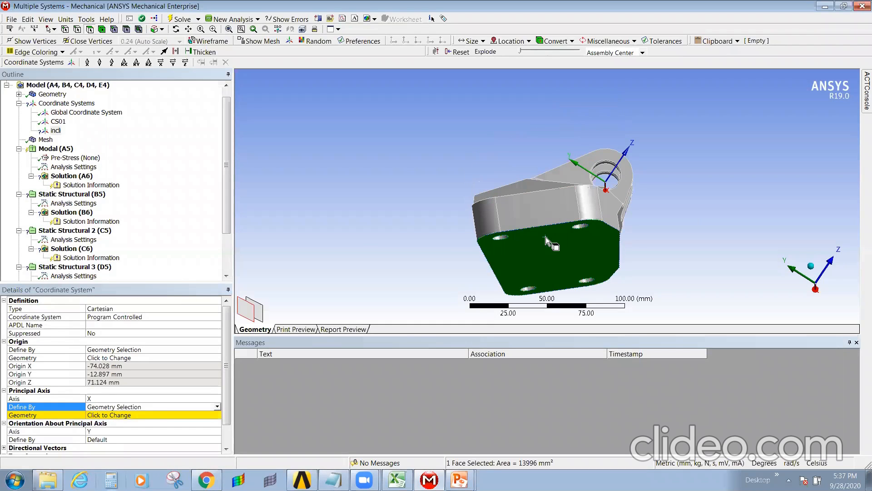
click(109, 414)
click(109, 415)
middle_drag(560, 222, 584, 229)
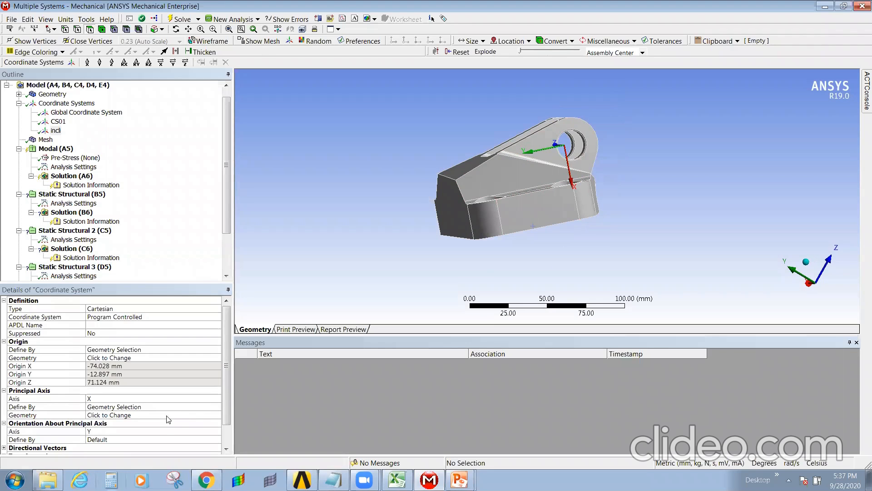
click(139, 417)
click(492, 217)
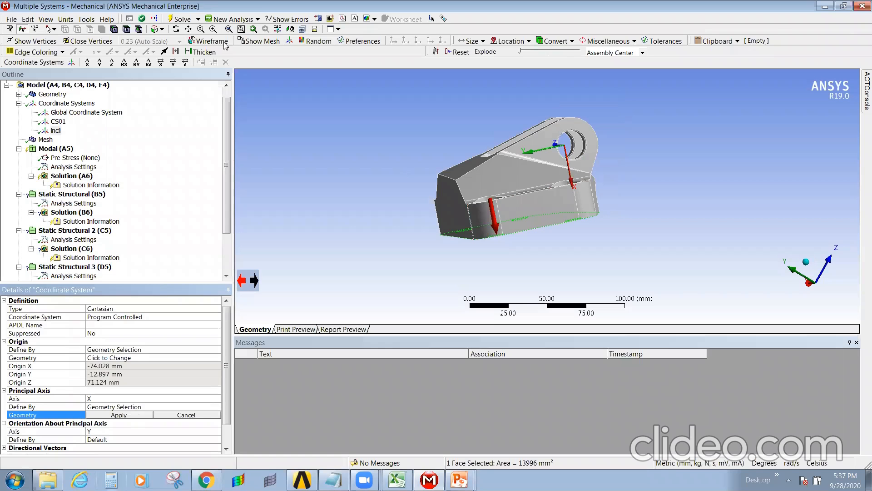
click(404, 244)
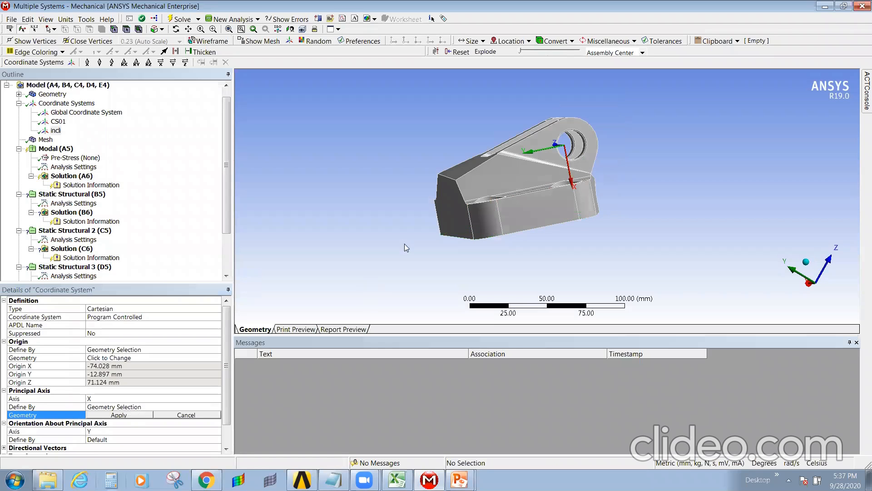
middle_drag(547, 231, 568, 254)
click(195, 416)
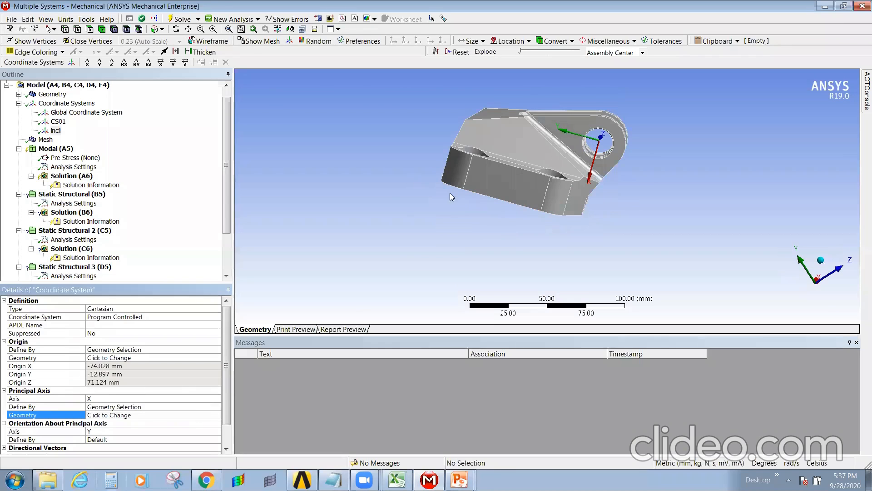
- Reassign incli's principal X axis to the vertical edge at the corner of the bracket's base
middle_drag(450, 193, 454, 218)
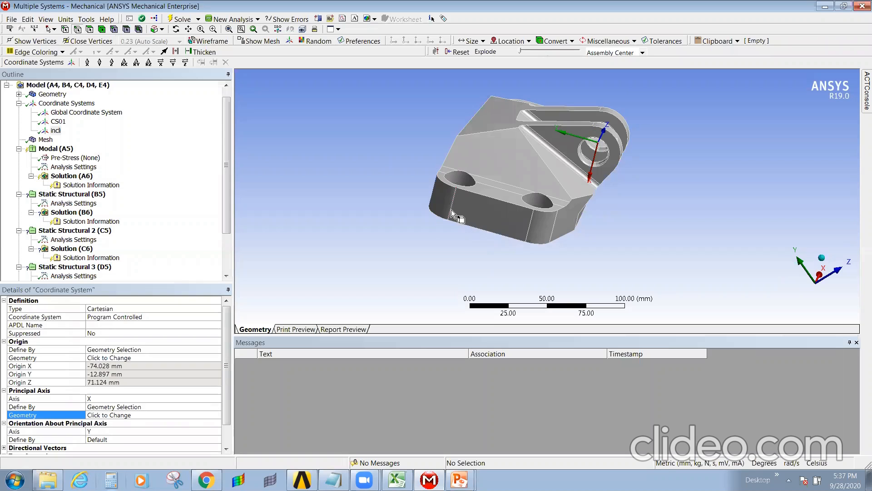
middle_drag(536, 213, 532, 229)
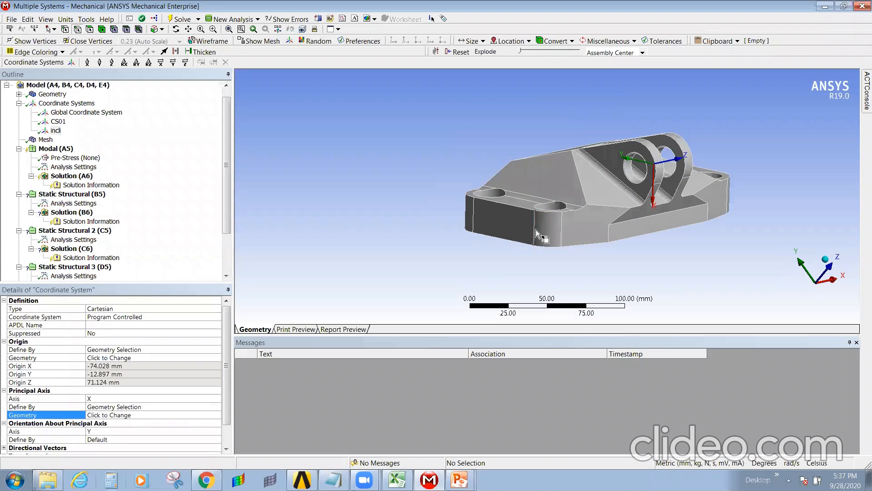
click(535, 234)
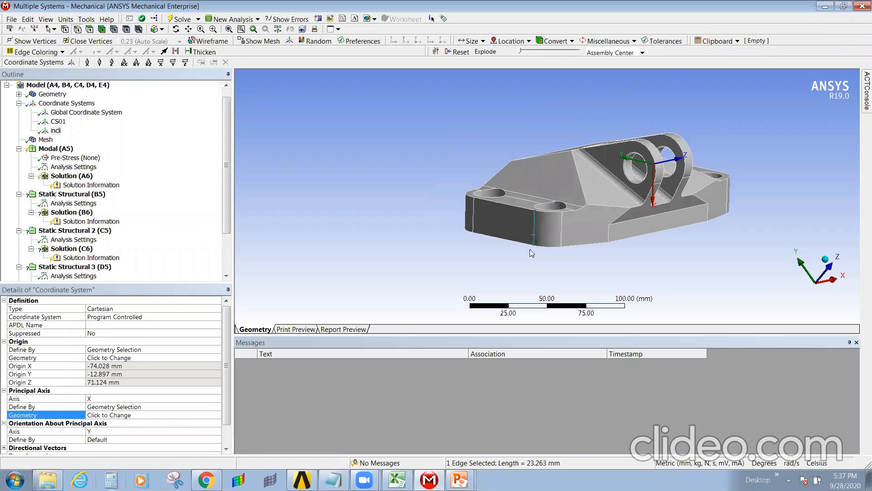
click(109, 416)
click(113, 415)
middle_drag(544, 246, 568, 259)
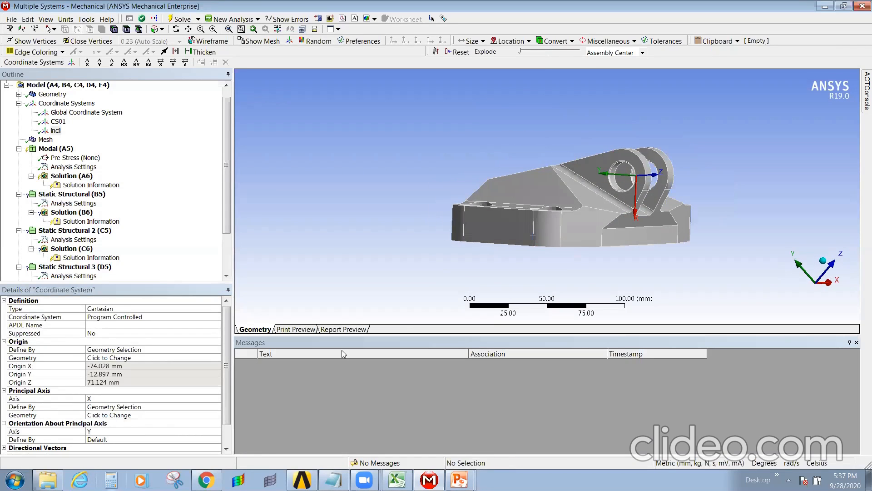
- Reverse the direction of incli's principal X axis so it points upward along the base's vertical edge
click(132, 415)
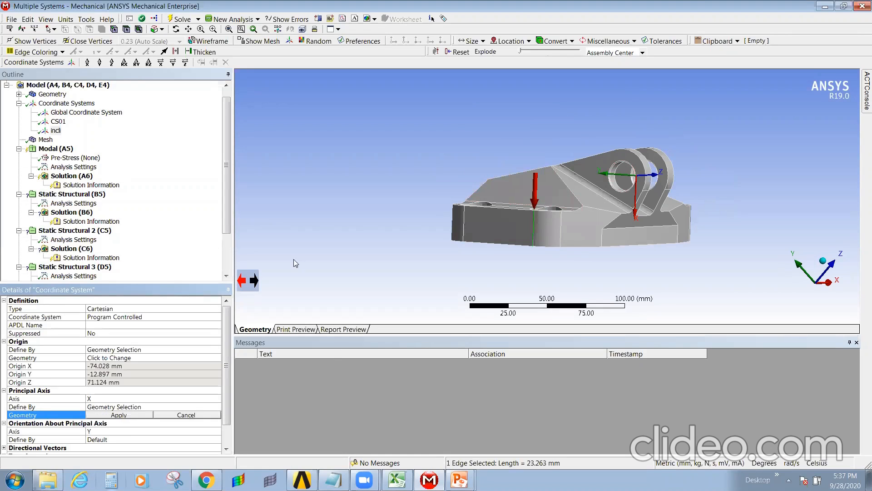
click(254, 282)
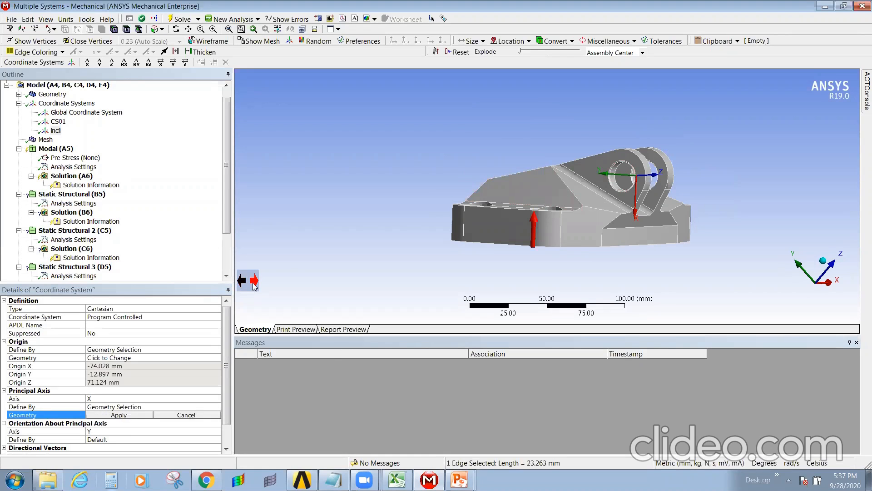
click(110, 416)
middle_drag(595, 252, 576, 241)
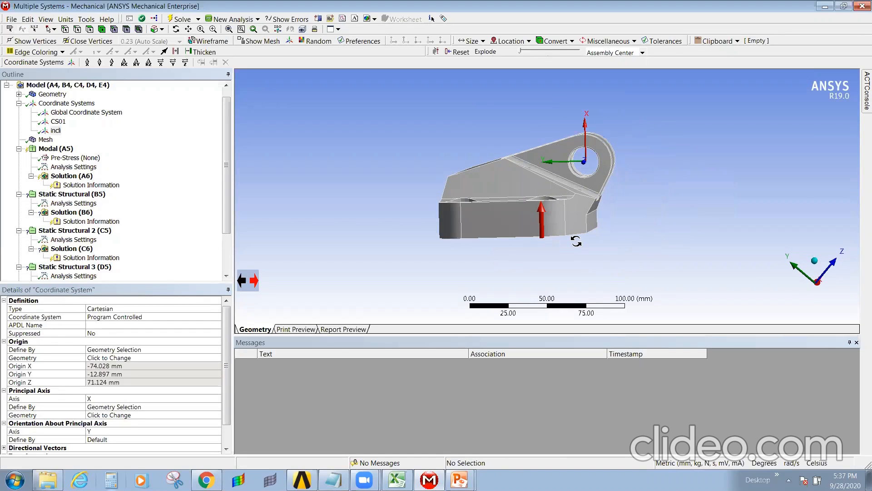
- Add a Rotate Z transformation to incli and set its angle to 42°
drag(224, 334, 233, 373)
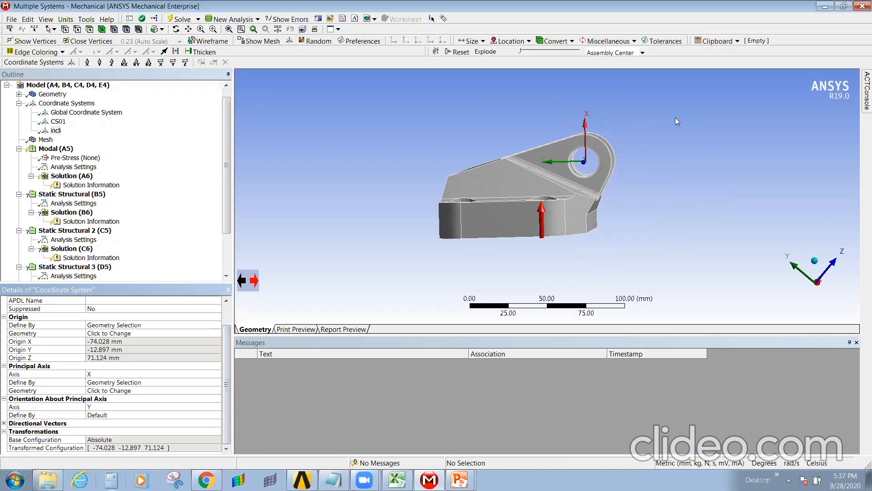
click(149, 64)
middle_drag(564, 184, 610, 170)
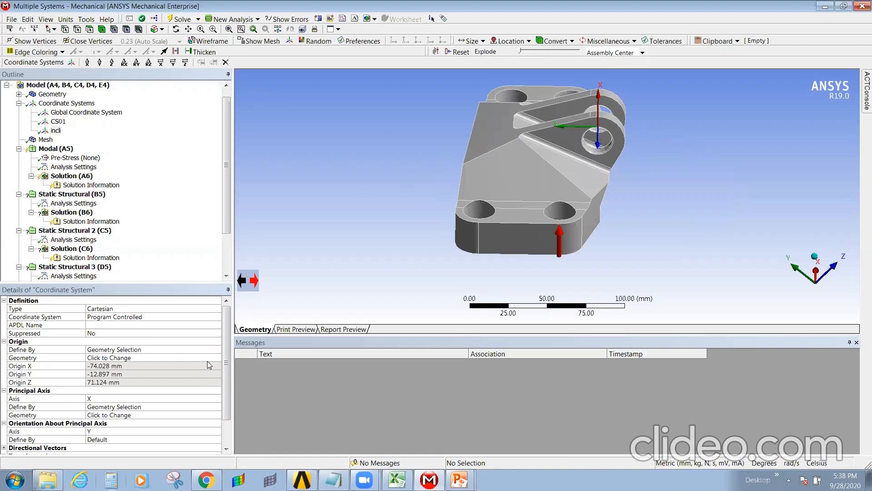
scroll(229, 415, down, 2)
click(117, 438)
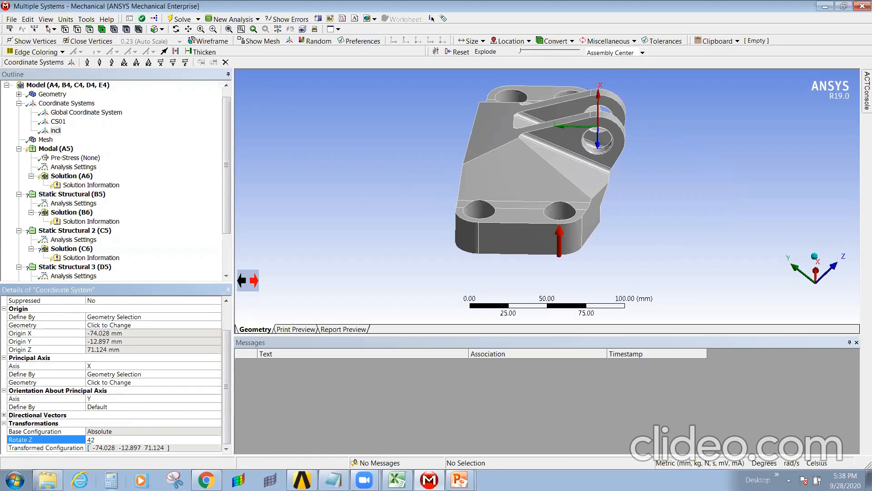
key(Return)
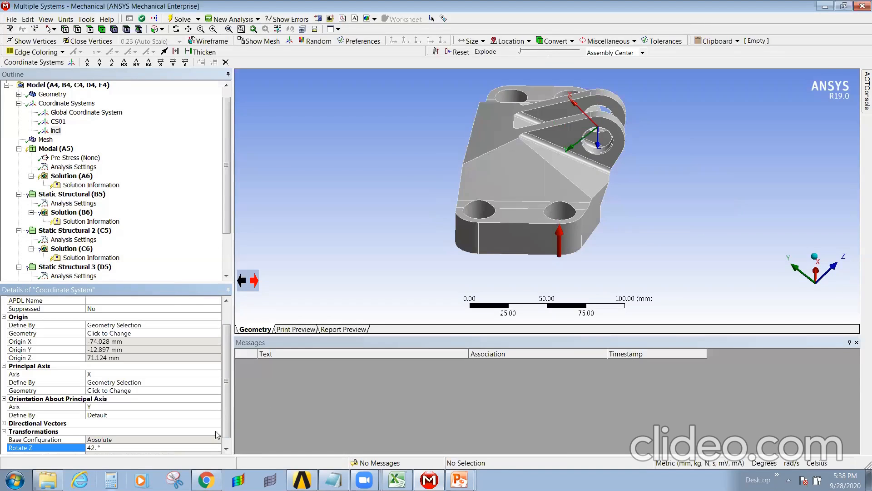
- Set incli's Z rotation to -42° and inspect the axis directions at the lug holes from the side
click(108, 448)
key(Return)
middle_drag(601, 241, 662, 246)
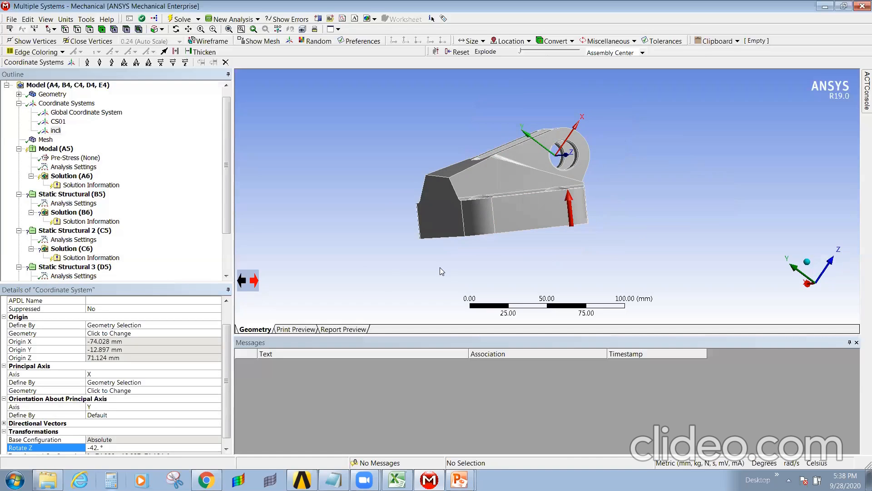
middle_drag(494, 243, 612, 246)
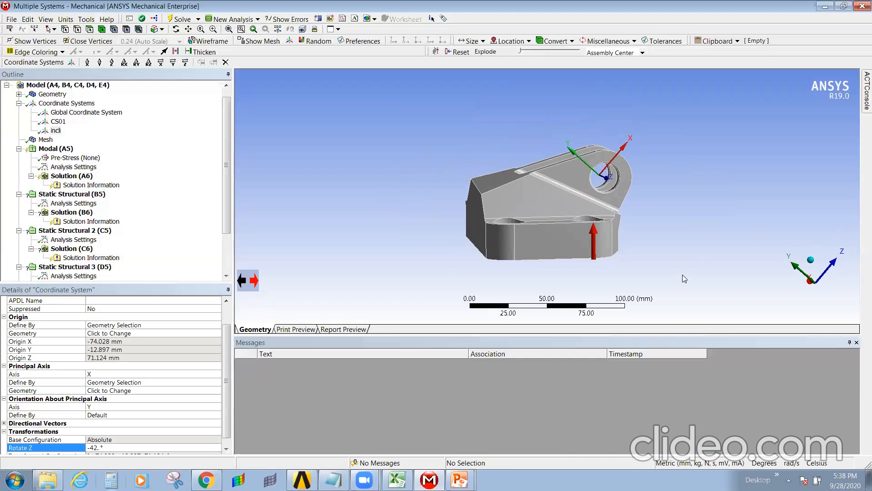
mouse_move(582, 226)
middle_down()
mouse_move(569, 229)
mouse_move(649, 276)
mouse_move(700, 265)
mouse_move(632, 252)
mouse_move(567, 215)
mouse_move(592, 238)
middle_up()
scroll(583, 223, up, 2)
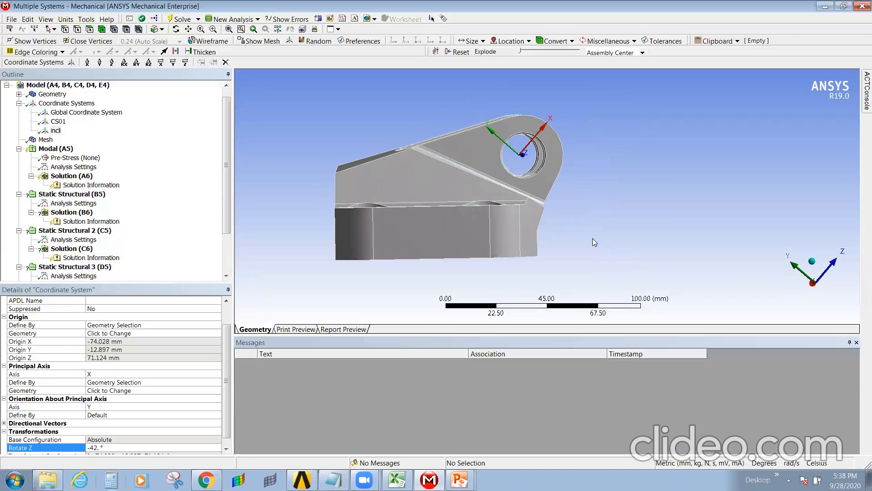
scroll(592, 244, up, 1)
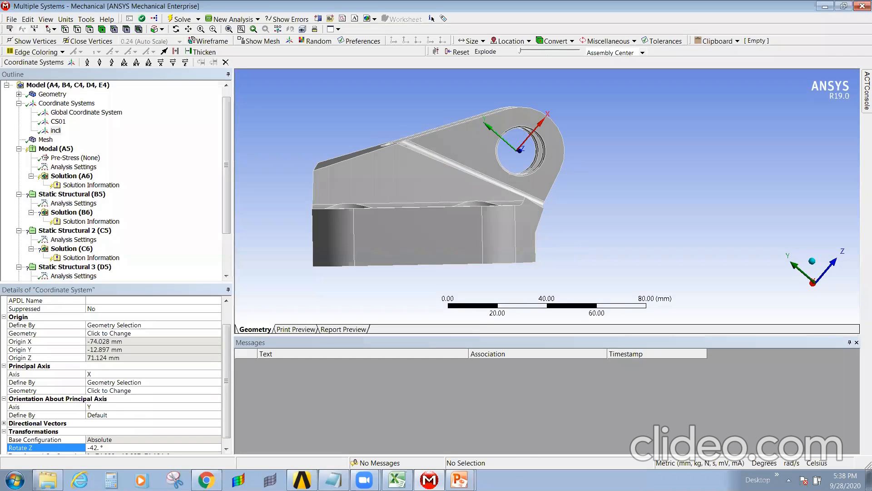
- Switch to PowerPoint to check the load conditions slide, and return to ANSYS Mechanical to compare incli's axes
click(460, 479)
click(508, 459)
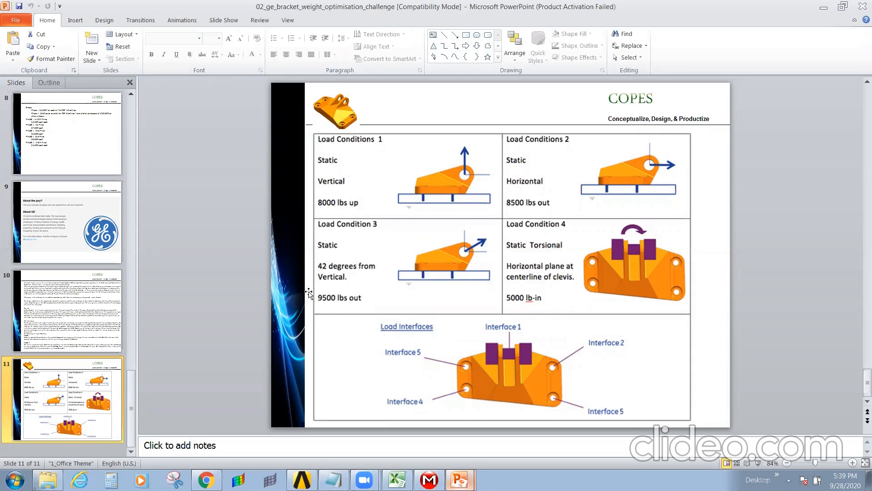
click(429, 480)
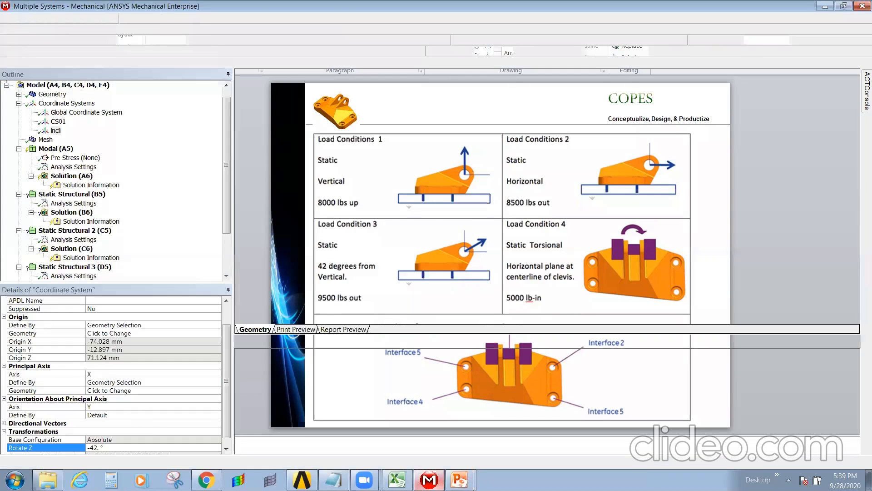
middle_drag(467, 184, 499, 160)
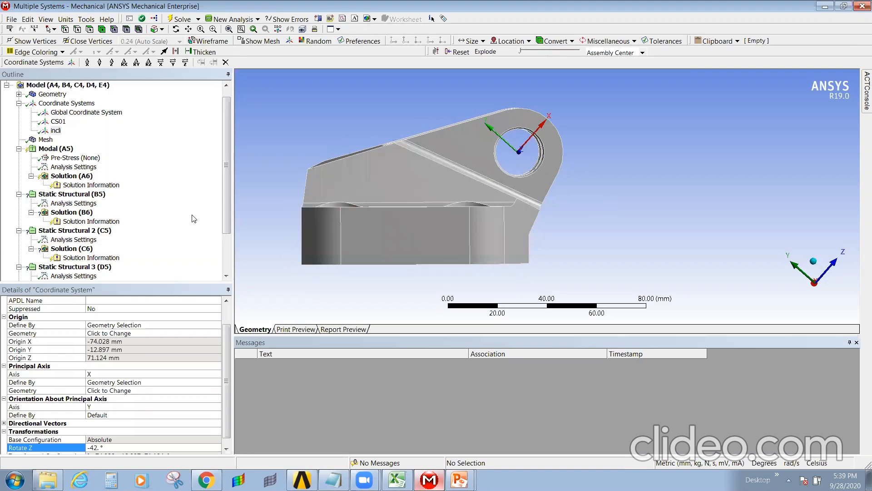
- Collapse the Coordinate Systems branch and display the bracket's mesh with its settings
click(175, 170)
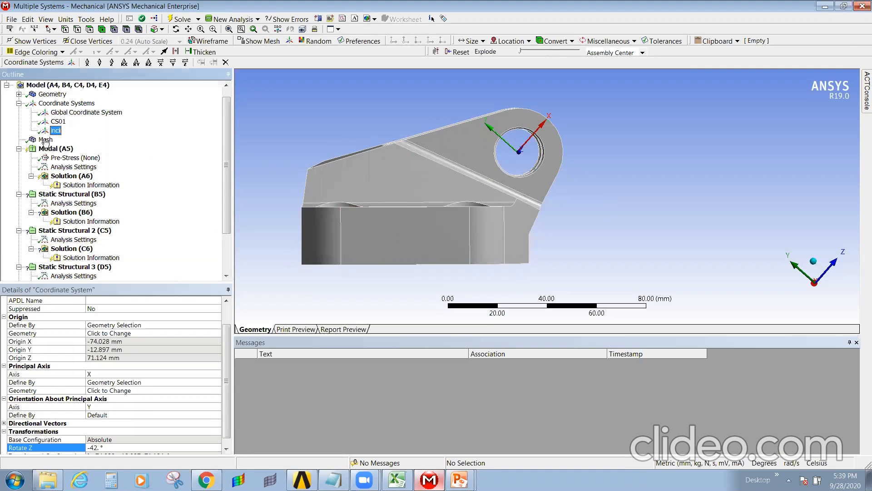
click(19, 104)
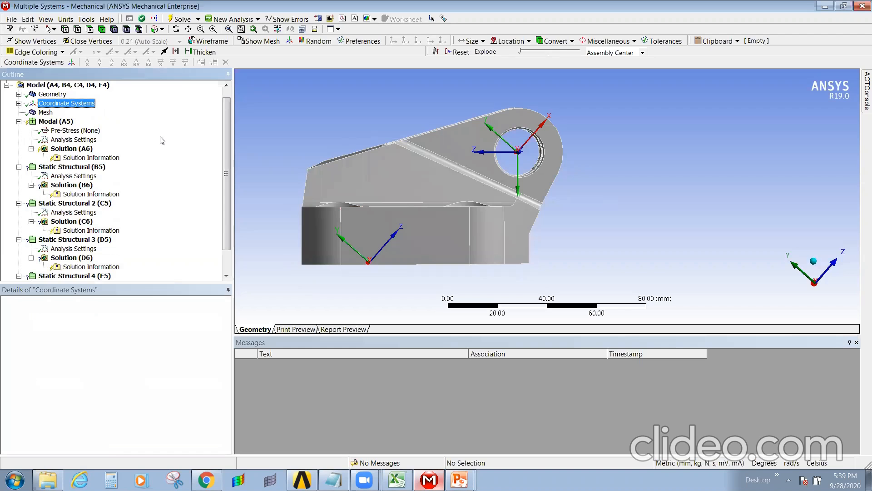
click(45, 112)
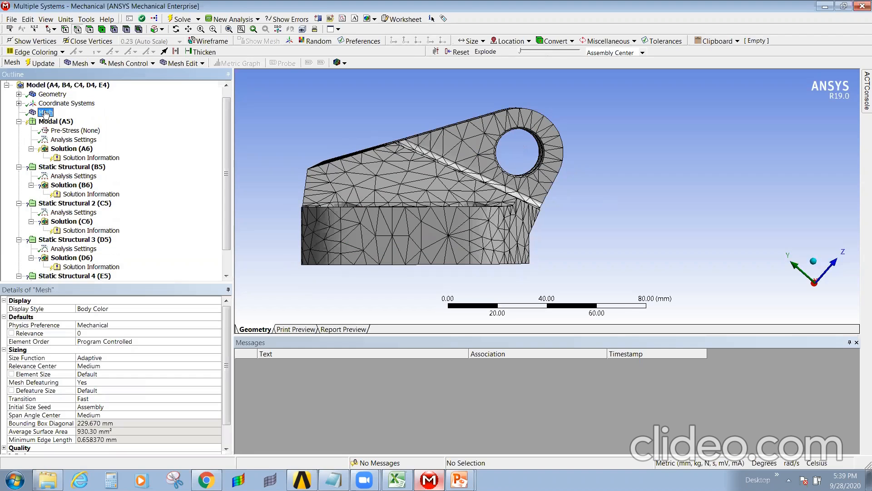
- Duplicate the Modal analysis to create a second modal study in the same model
click(57, 122)
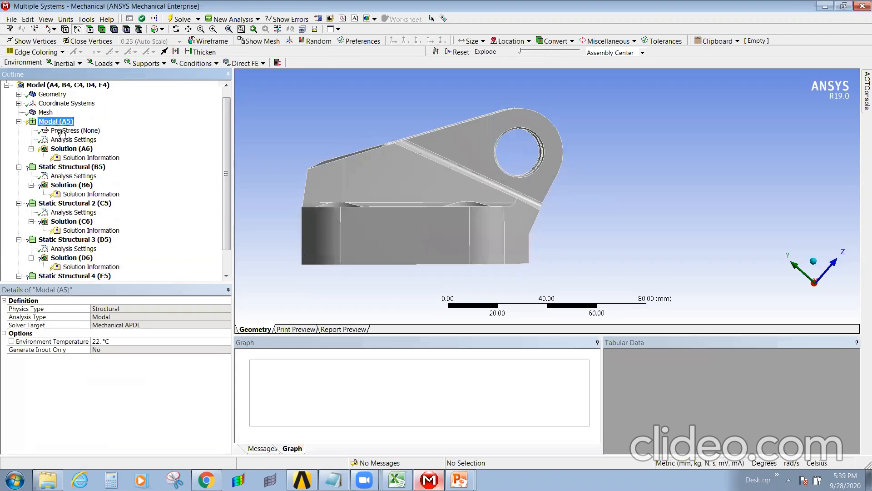
right_click(56, 123)
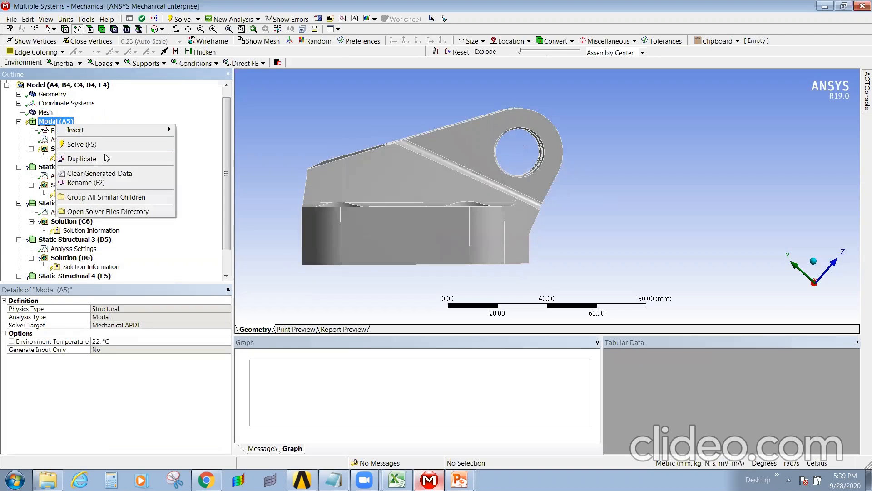
click(99, 158)
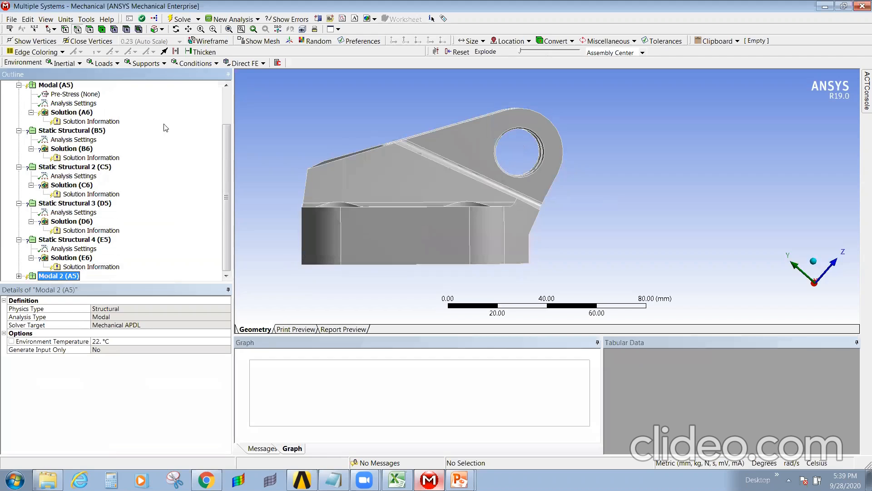
- Add a Total Deformation result to the solution of the original Modal analysis
click(56, 113)
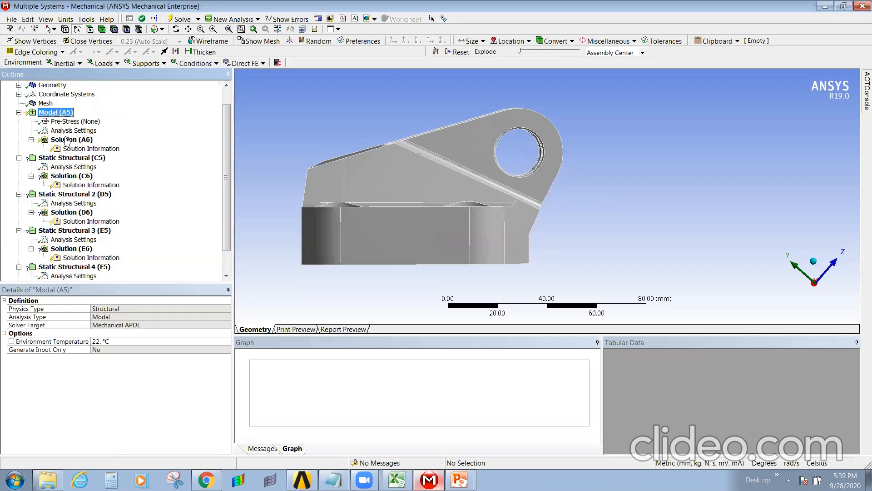
click(67, 142)
right_click(67, 141)
mouse_move(91, 143)
mouse_move(214, 143)
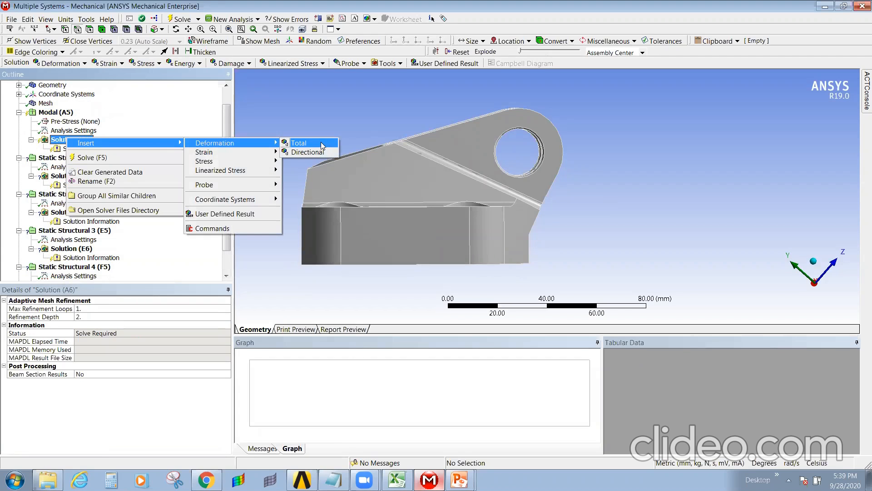
click(300, 143)
click(63, 140)
right_click(62, 139)
key(Escape)
- Set the original Modal analysis to find a maximum of 8 modes and solve it
click(73, 131)
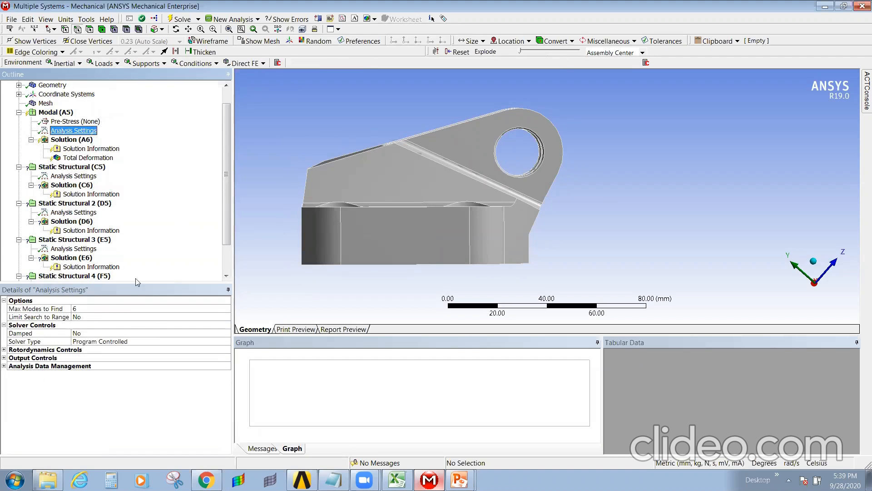
click(142, 309)
click(196, 309)
click(194, 310)
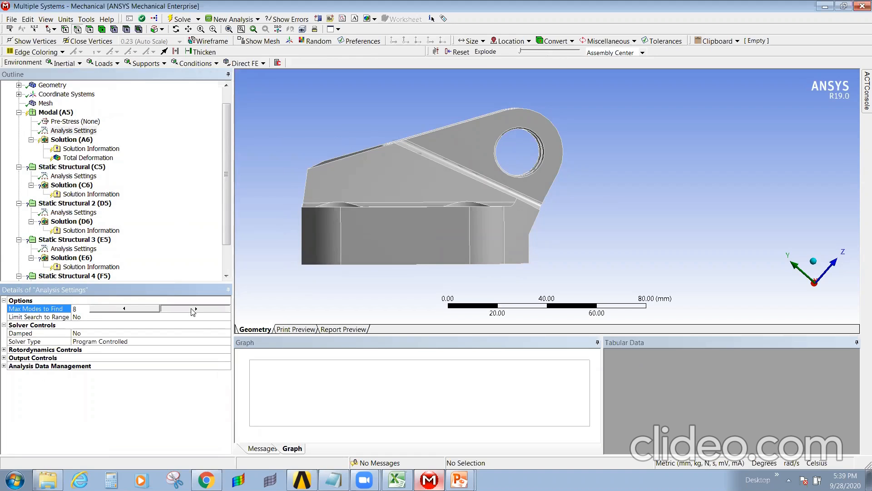
click(63, 140)
right_click(62, 139)
click(90, 153)
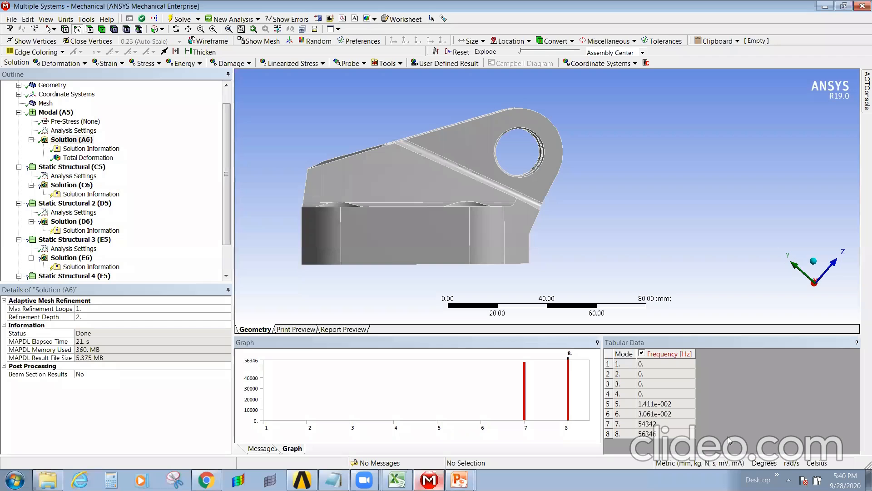
- Review the solved modal frequencies, create mode shape results for all eight modes, and evaluate them
drag(648, 362, 658, 414)
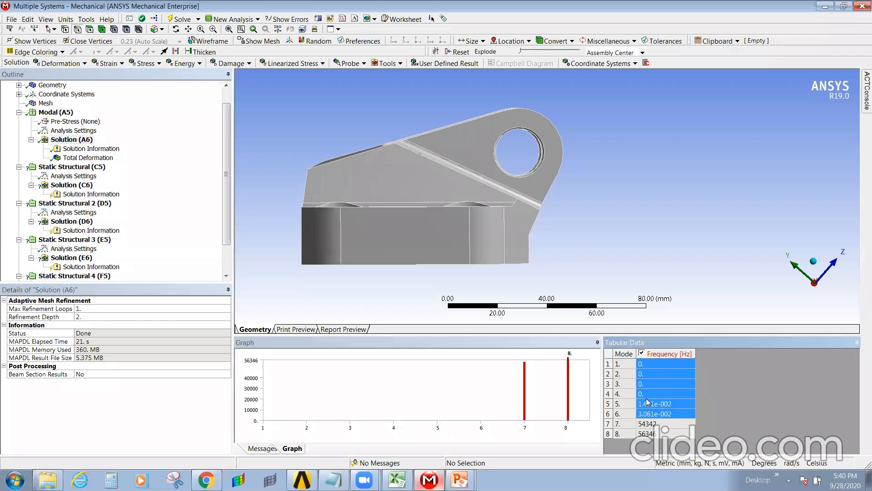
click(666, 432)
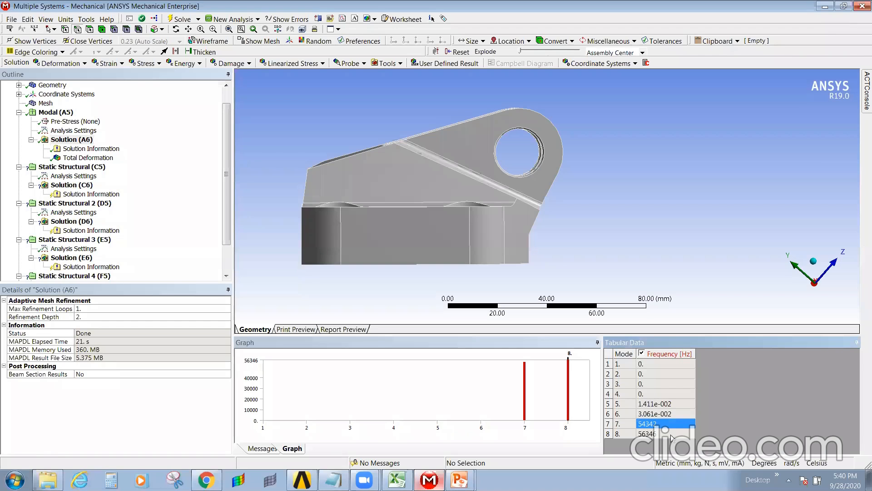
drag(295, 383, 572, 391)
right_click(506, 376)
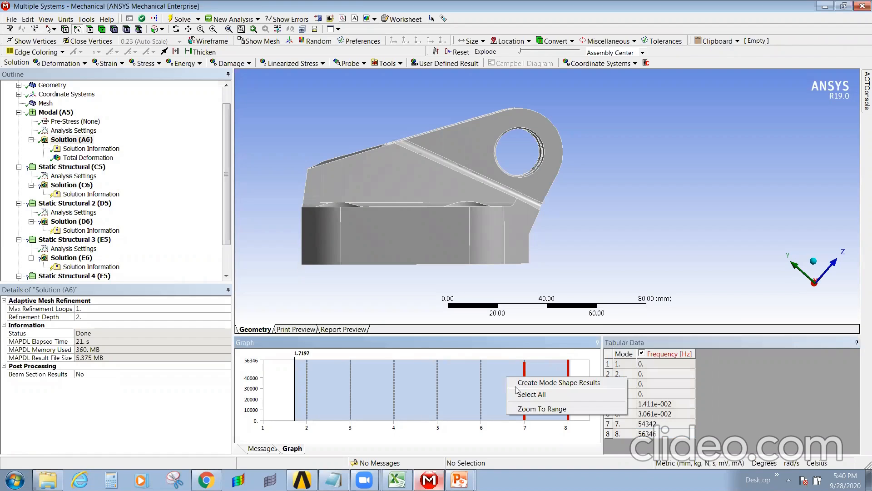
click(517, 396)
right_click(335, 375)
click(363, 383)
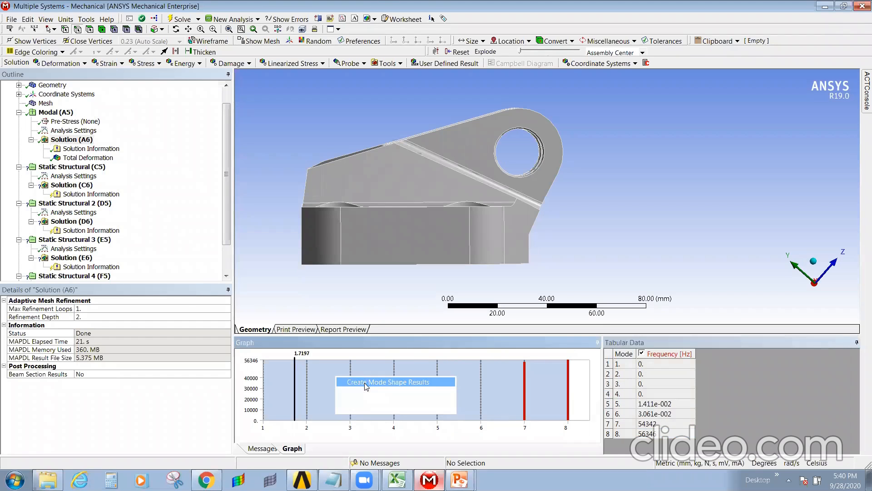
right_click(78, 142)
click(120, 162)
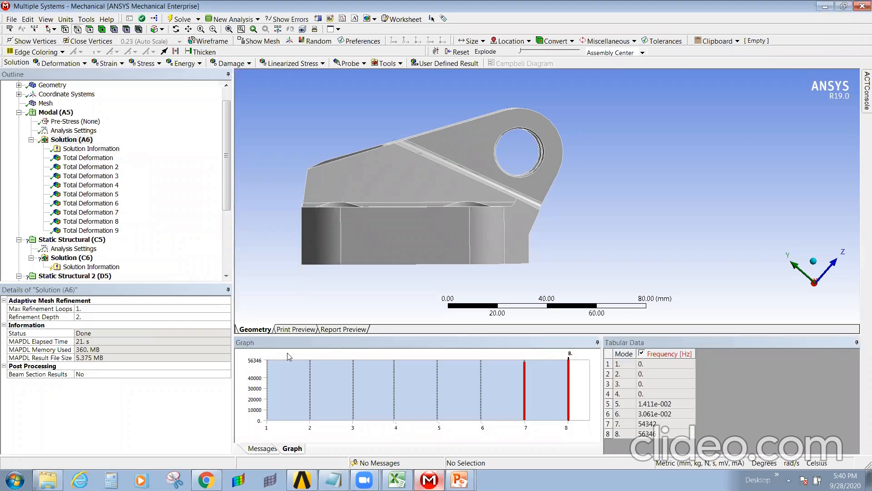
- Examine the deformation plots of the original Modal analysis one by one, from Total Deformation through Total Deformation 9
click(88, 157)
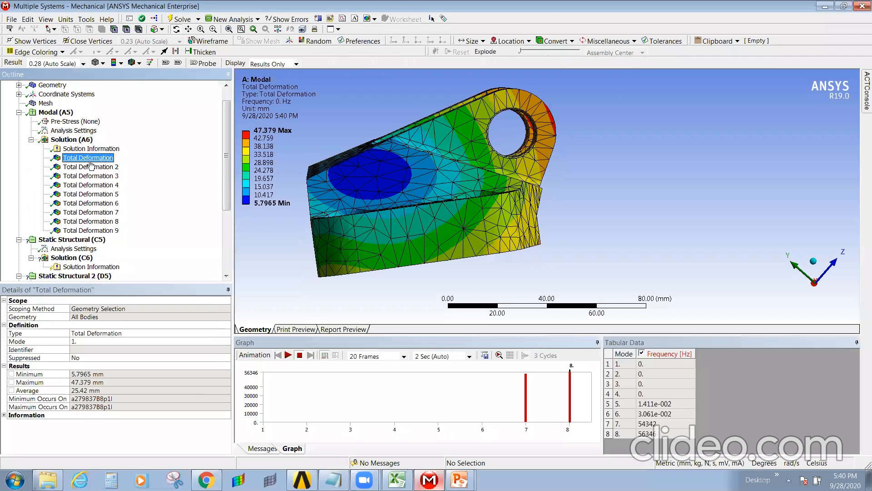
click(90, 168)
click(91, 177)
click(91, 186)
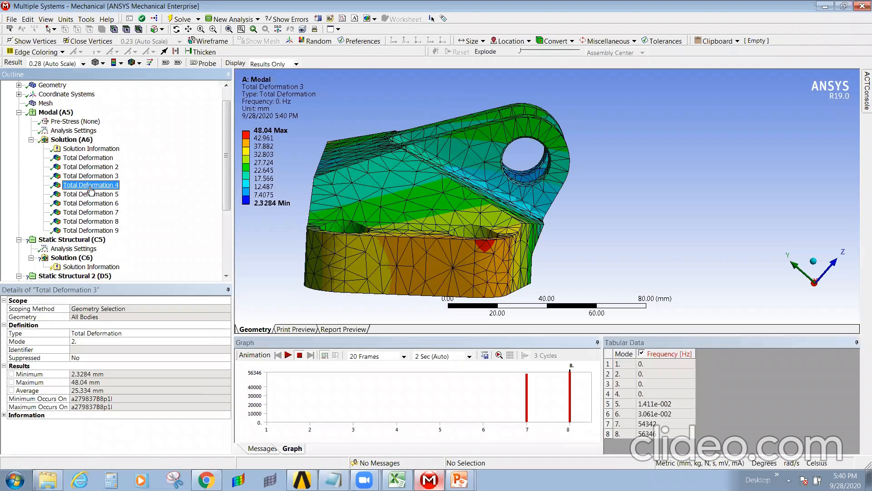
click(91, 194)
click(91, 203)
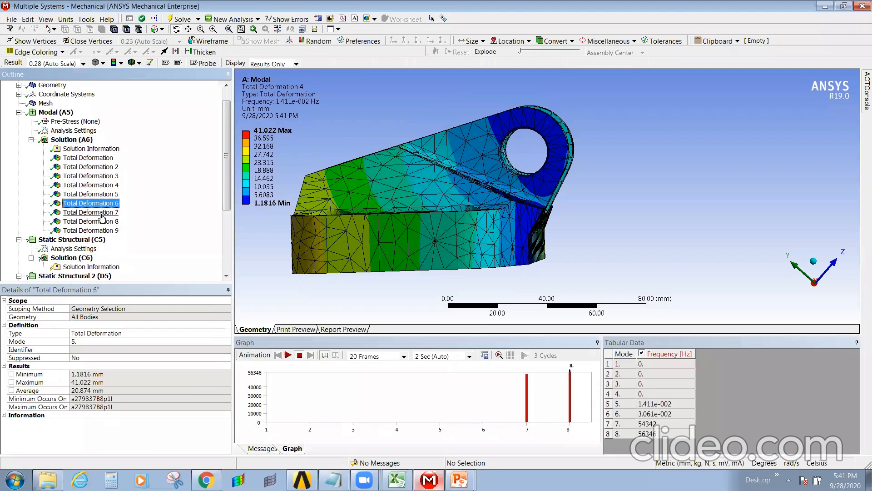
click(91, 212)
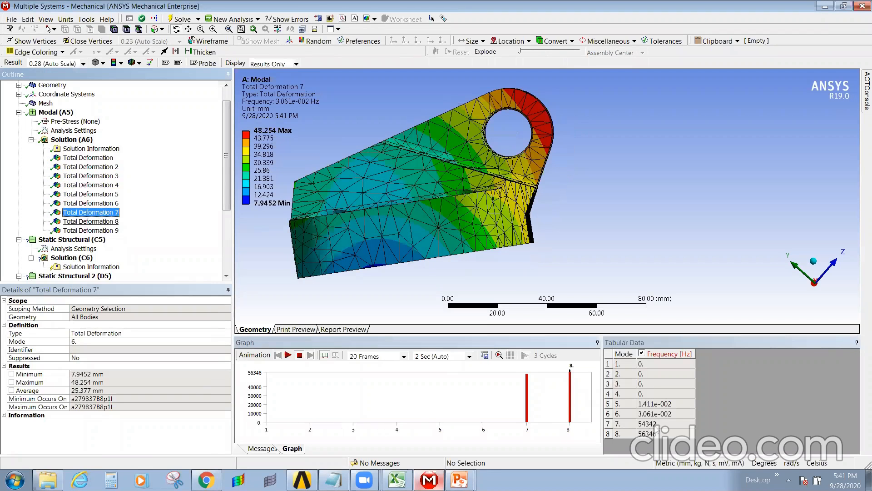
click(93, 222)
click(98, 232)
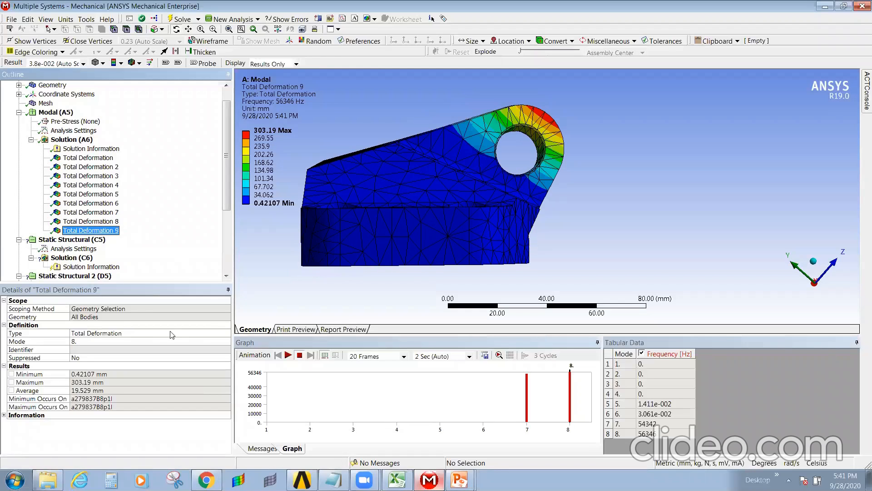
middle_drag(435, 259, 376, 263)
- Expand the Modal 2 analysis and set its maximum modes to find to 9
drag(226, 169, 237, 241)
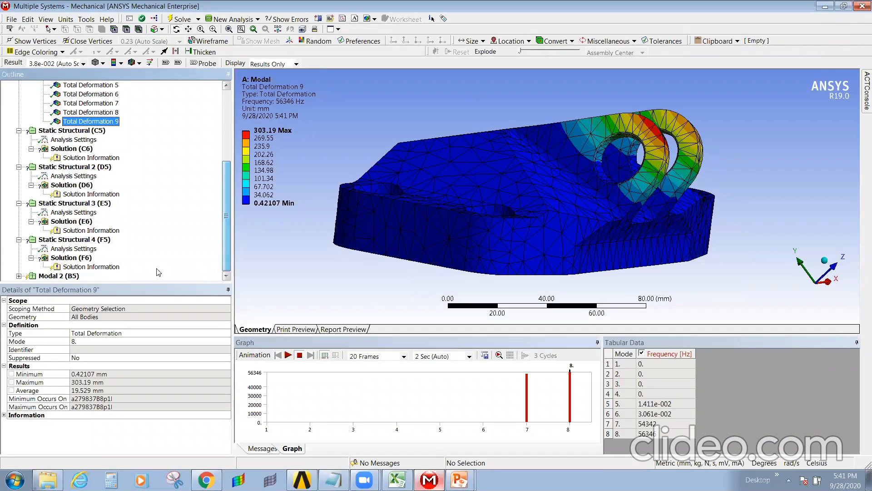
double_click(68, 276)
click(70, 267)
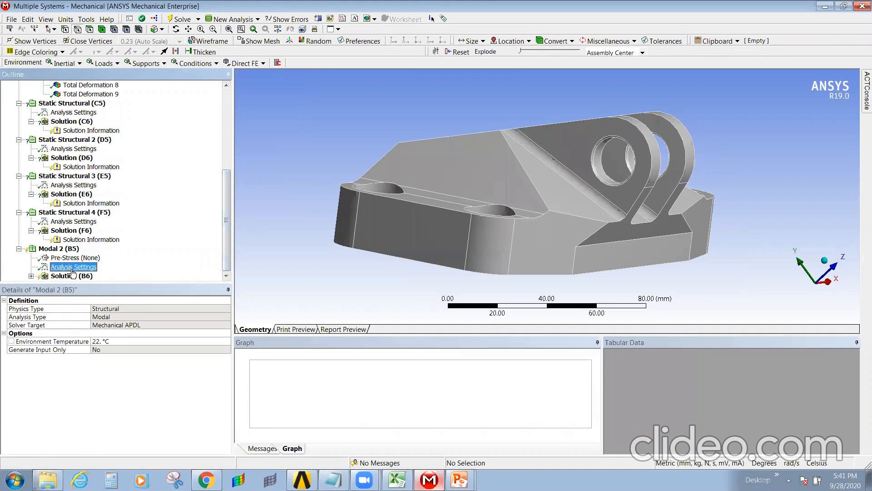
text(9)
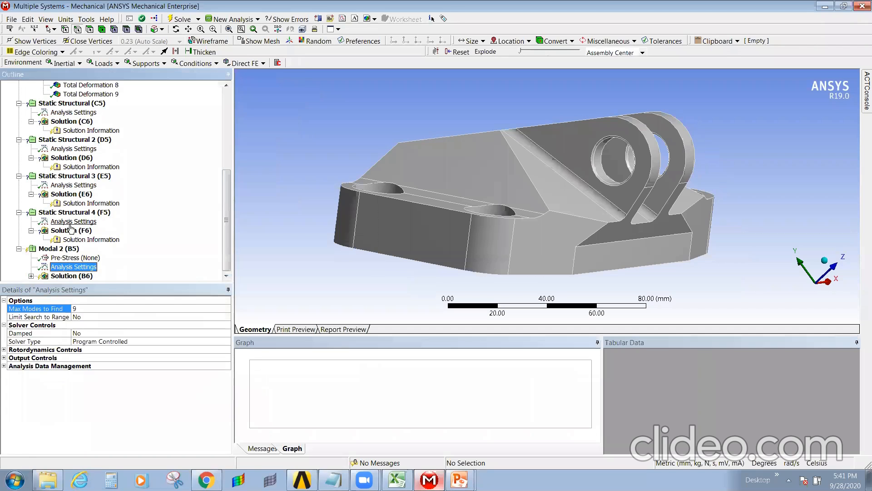
- Insert a Fixed Support into the Modal 2 analysis
click(59, 249)
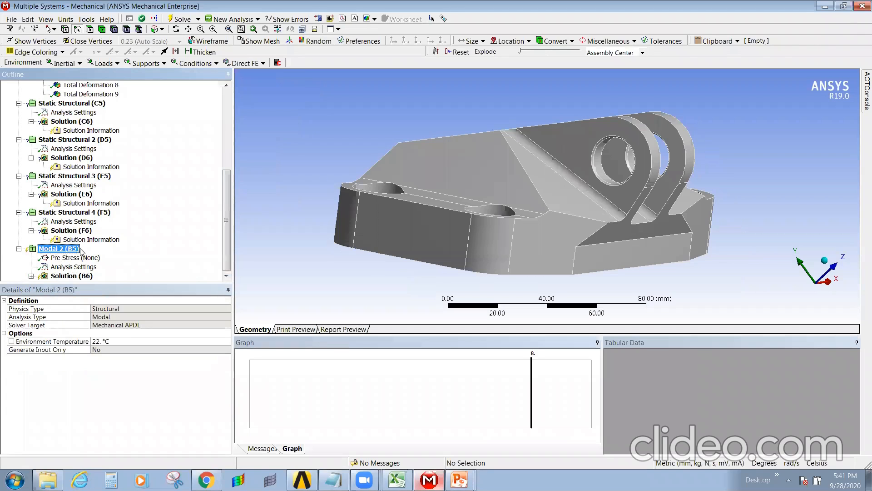
right_click(69, 252)
mouse_move(136, 254)
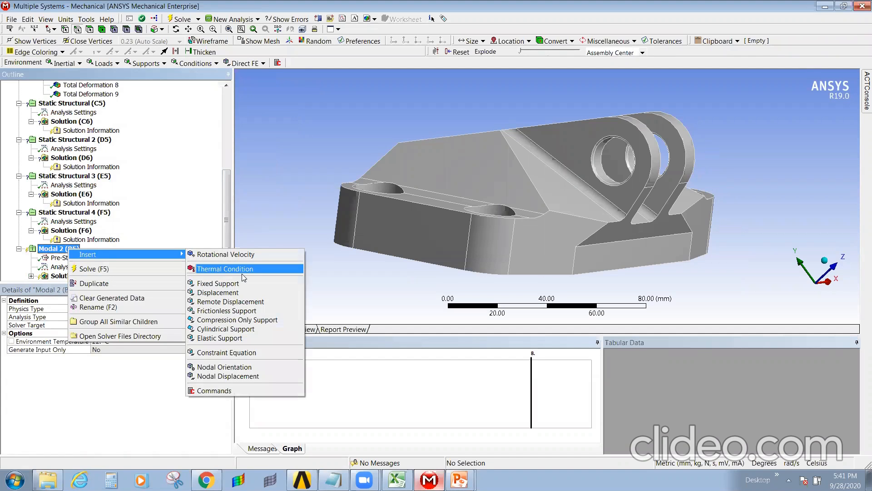
click(235, 285)
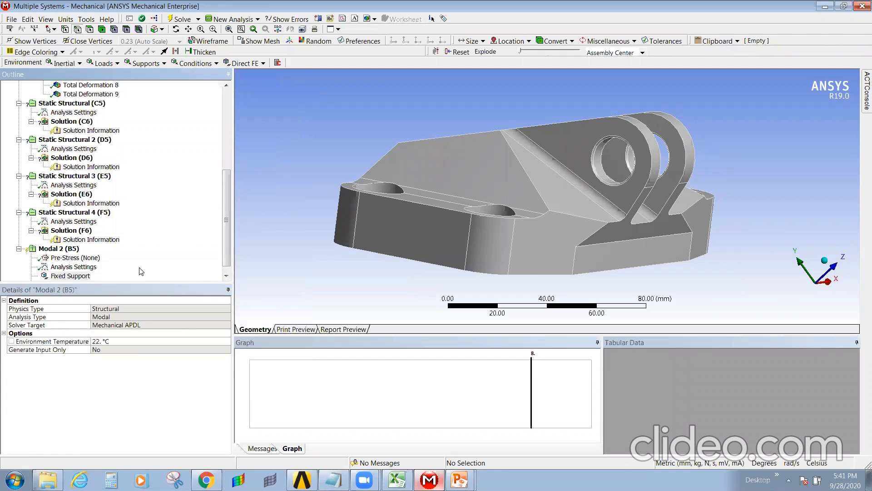
- Scope the Fixed Support to the inner cylindrical faces of the bracket's four bolt holes
middle_drag(475, 262, 454, 292)
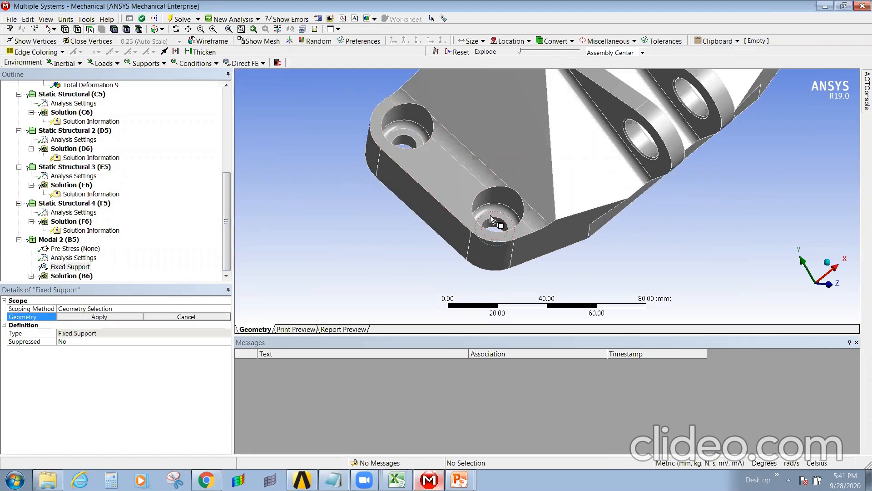
click(500, 227)
ctrl+click(406, 142)
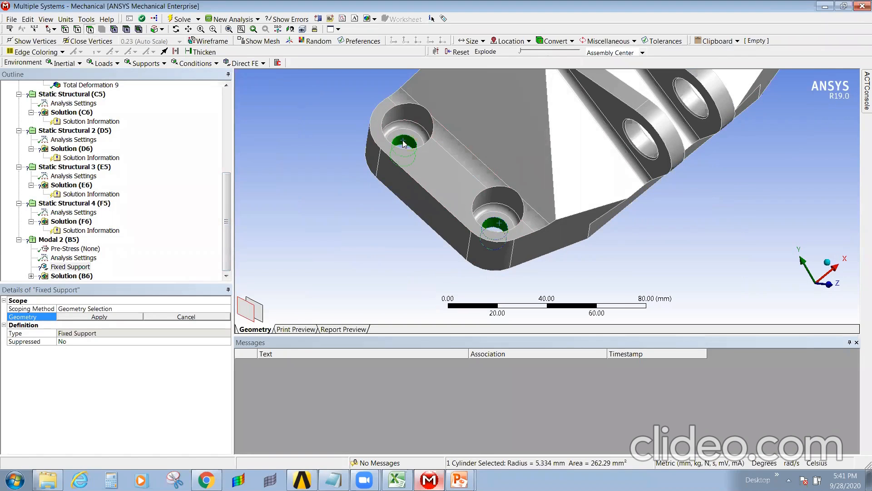
scroll(502, 229, down, 3)
scroll(564, 250, up, 2)
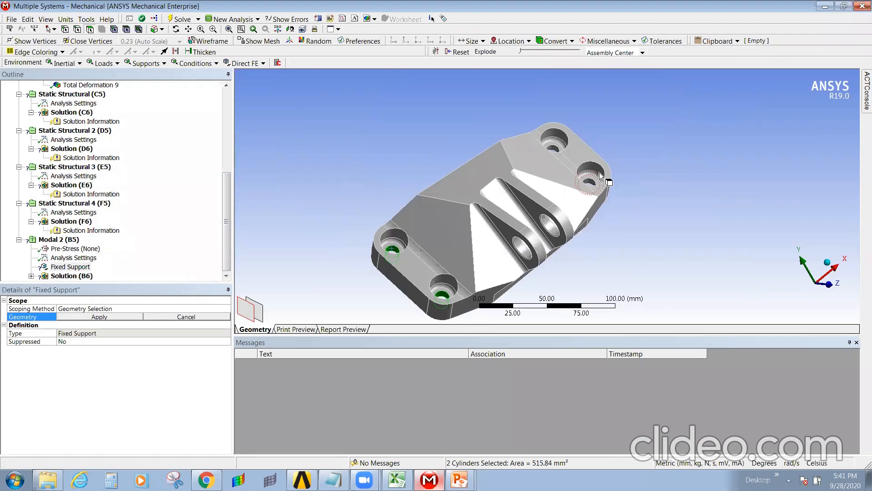
scroll(614, 177, up, 2)
ctrl+click(614, 175)
ctrl+click(554, 128)
click(92, 317)
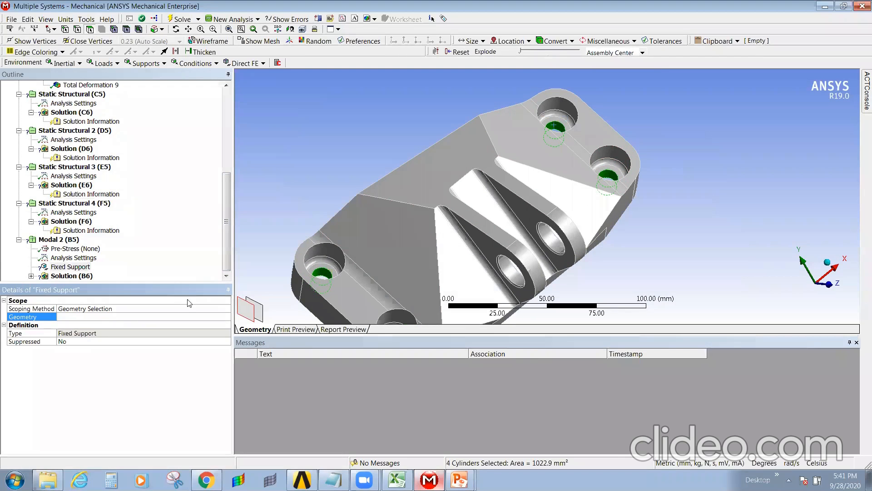
middle_drag(482, 253, 464, 234)
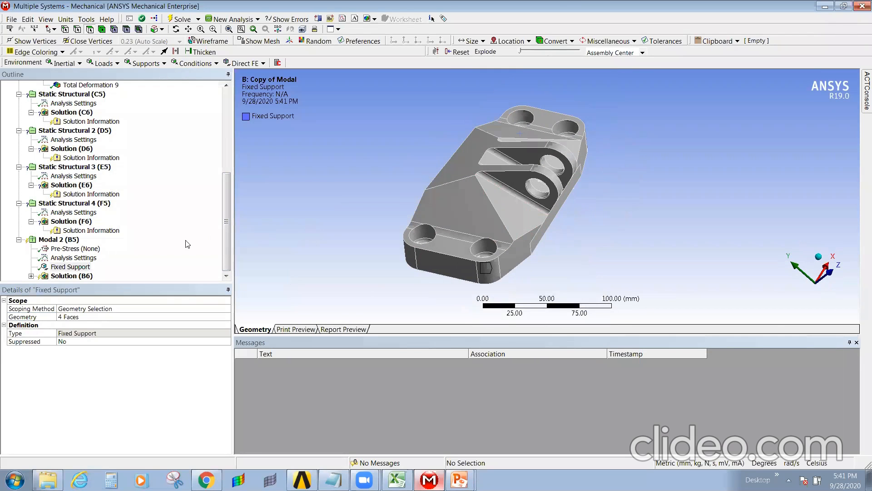
- Add a Total Deformation result to the Modal 2 solution and solve it
click(68, 276)
right_click(66, 277)
mouse_move(150, 281)
mouse_move(251, 282)
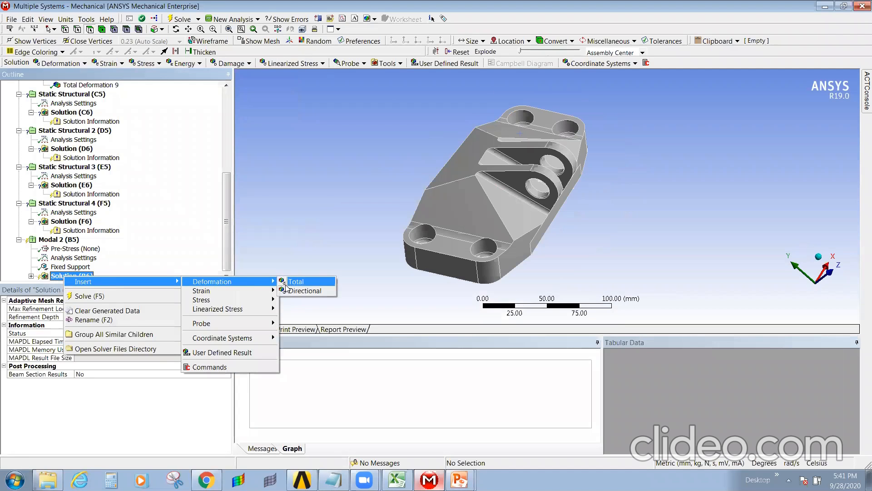
click(293, 282)
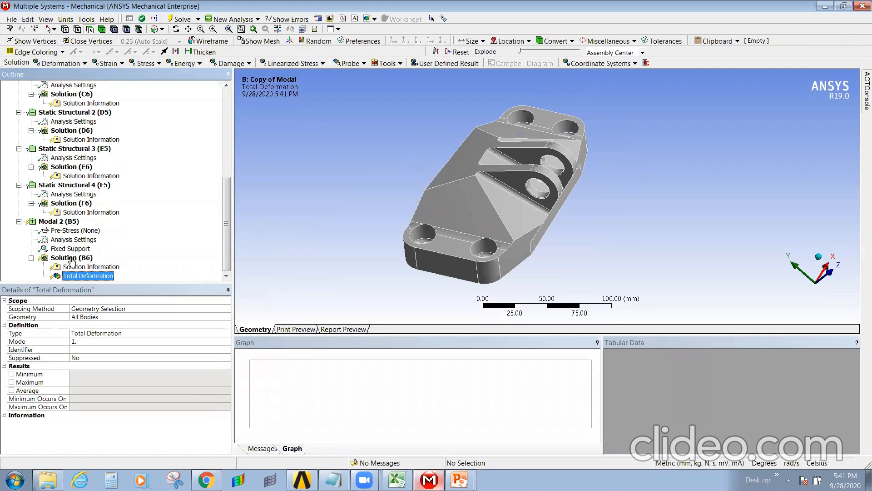
click(70, 258)
right_click(72, 257)
click(107, 278)
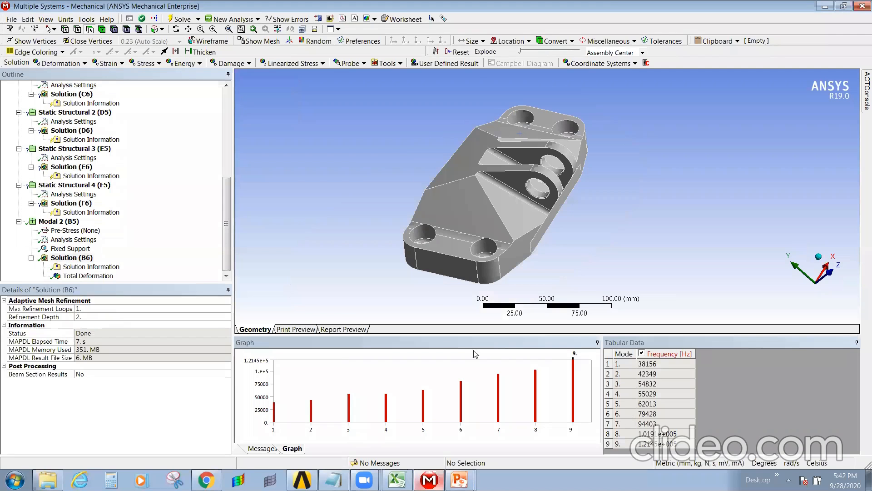
- Create mode shape results for all nine modes of the Modal 2 solution
right_click(323, 380)
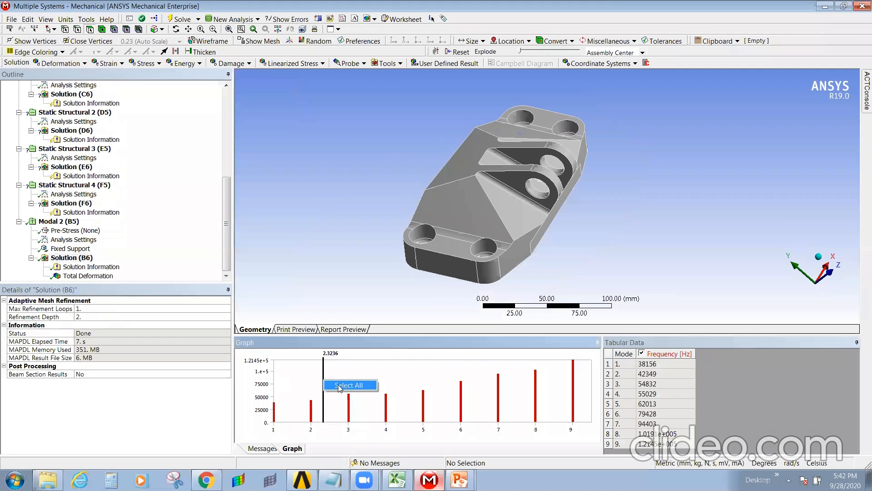
click(348, 385)
right_click(339, 386)
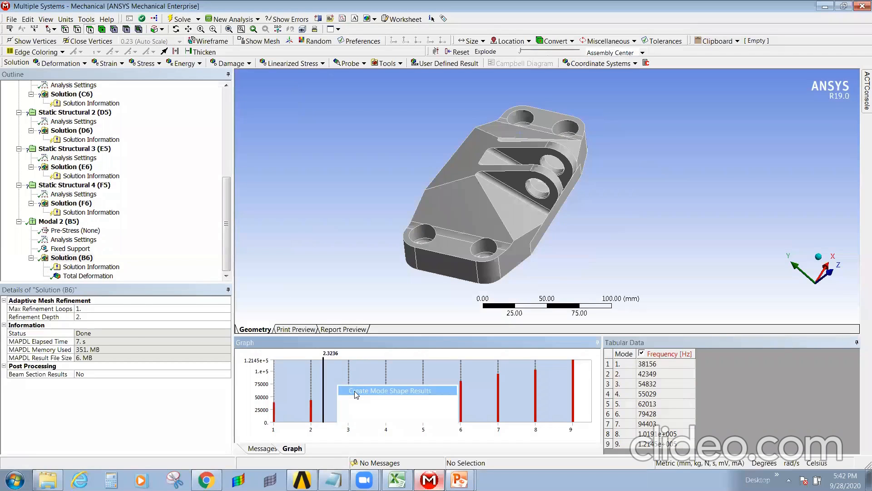
click(356, 392)
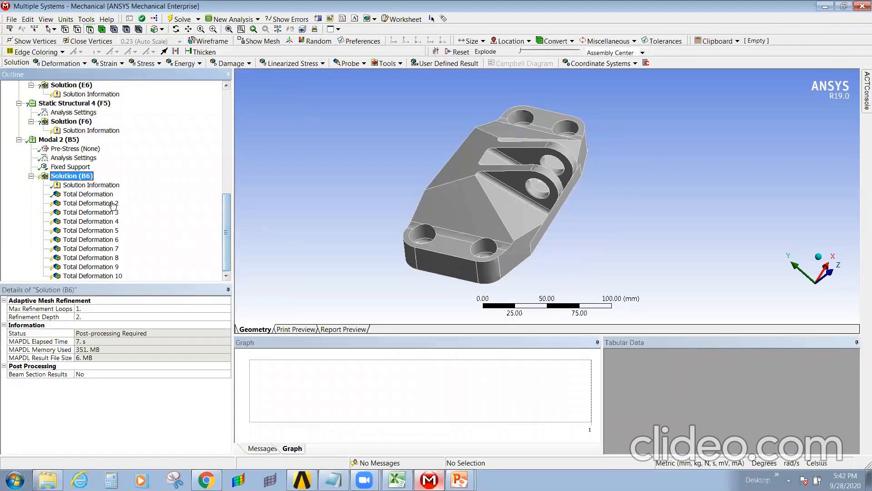
- Evaluate all Total Deformation results of the Modal 2 solution
click(98, 194)
right_click(101, 195)
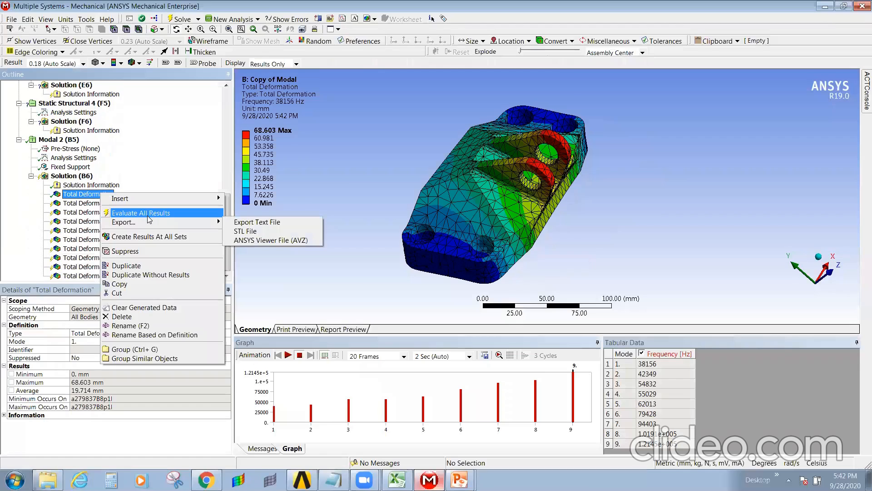
click(148, 214)
- Examine the Modal 2 mode shapes one after another, from Total Deformation 2 through Total Deformation 10
click(102, 203)
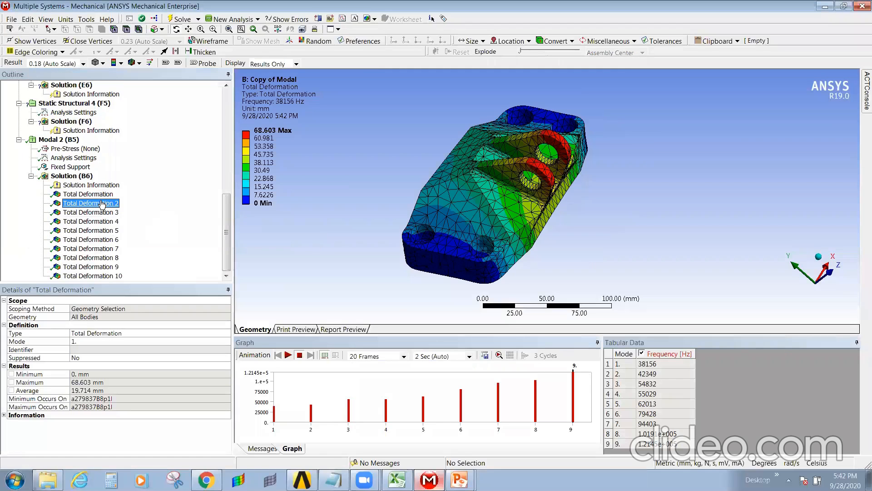
click(103, 213)
click(103, 222)
click(104, 230)
click(104, 240)
click(106, 248)
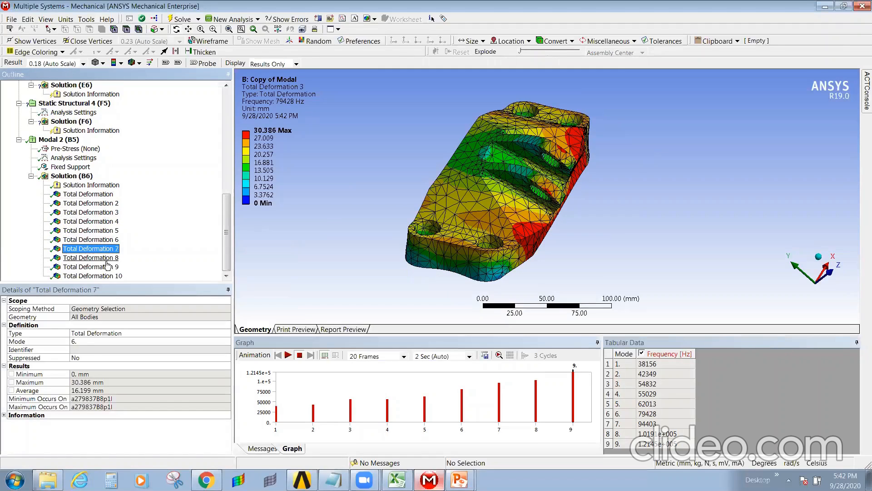
click(107, 258)
click(108, 267)
click(109, 276)
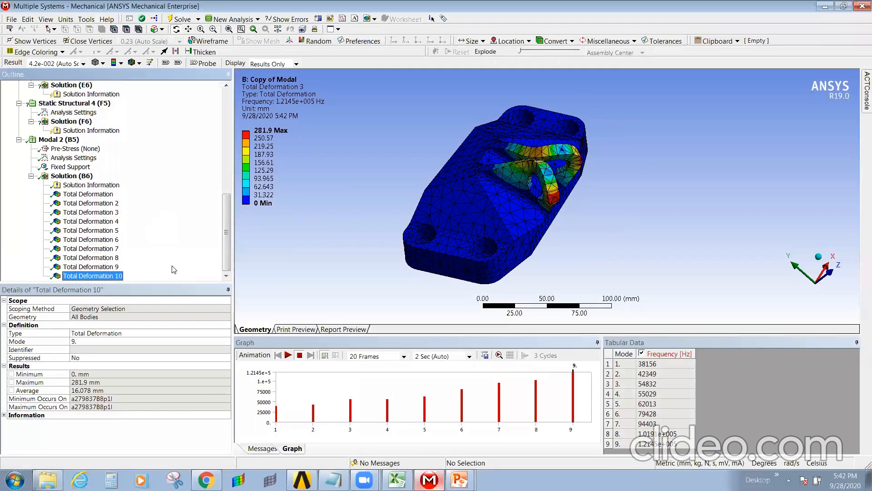
- Animate the first Modal 2 mode shape, Total Deformation 2, and view the bracket from its side
click(91, 204)
click(288, 355)
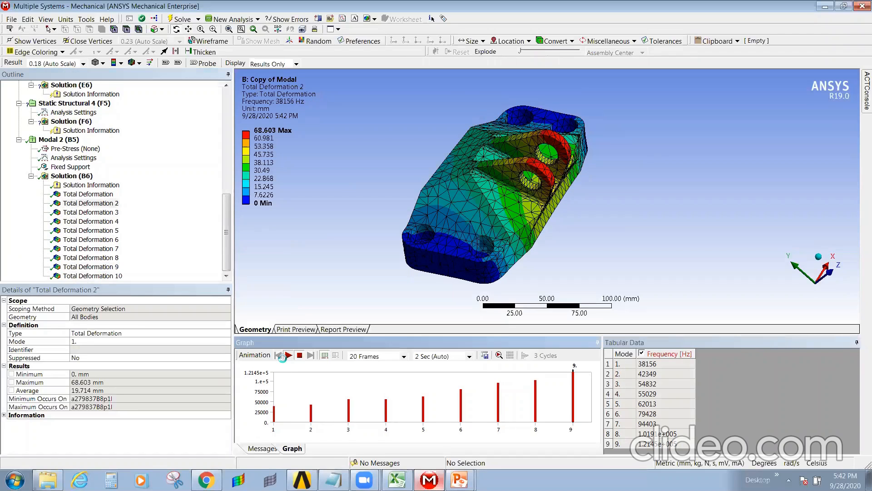
drag(518, 260, 514, 295)
- Try the undeformed wireframe overlay on the deformation result, and set the edge display to No WireFrame
click(139, 63)
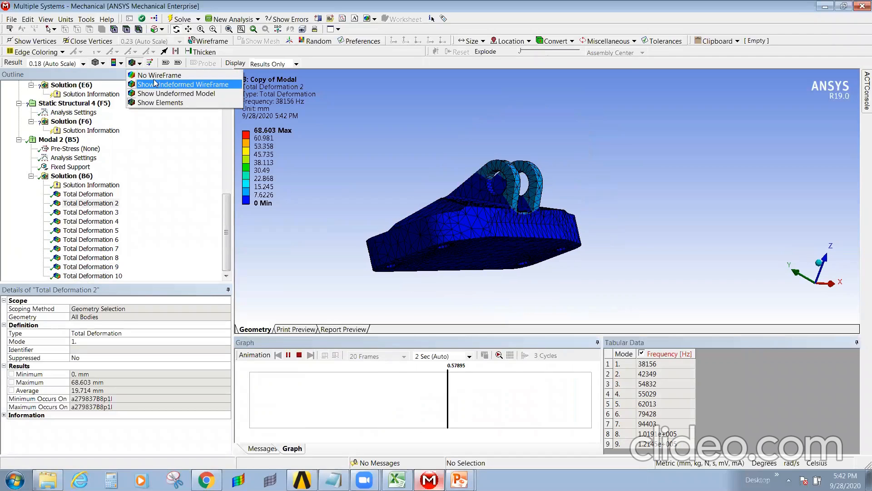
click(154, 84)
click(138, 63)
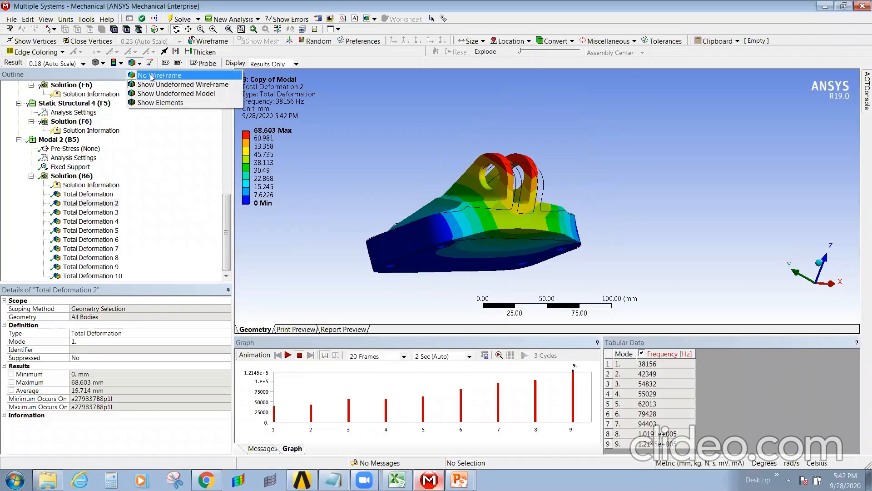
click(152, 76)
- Replay the Total Deformation 2 animation without mesh lines and inspect the bracket's motion from several angles
drag(634, 230, 676, 252)
click(289, 356)
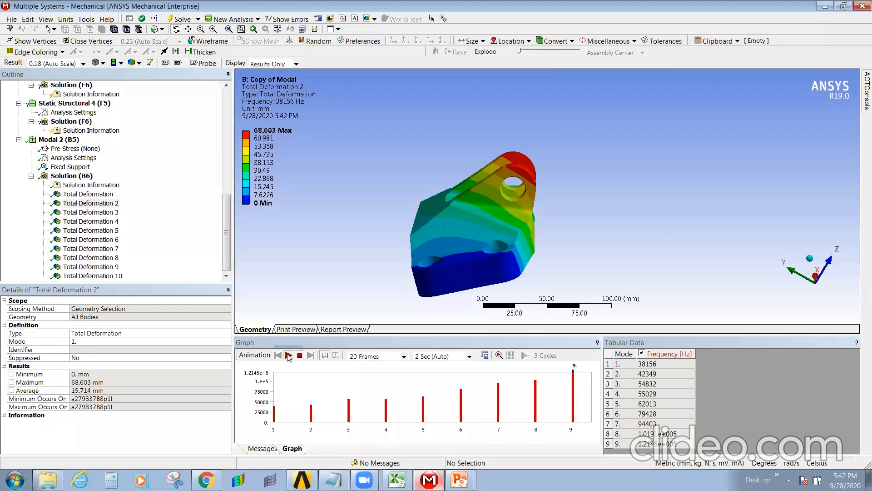
drag(553, 252, 645, 253)
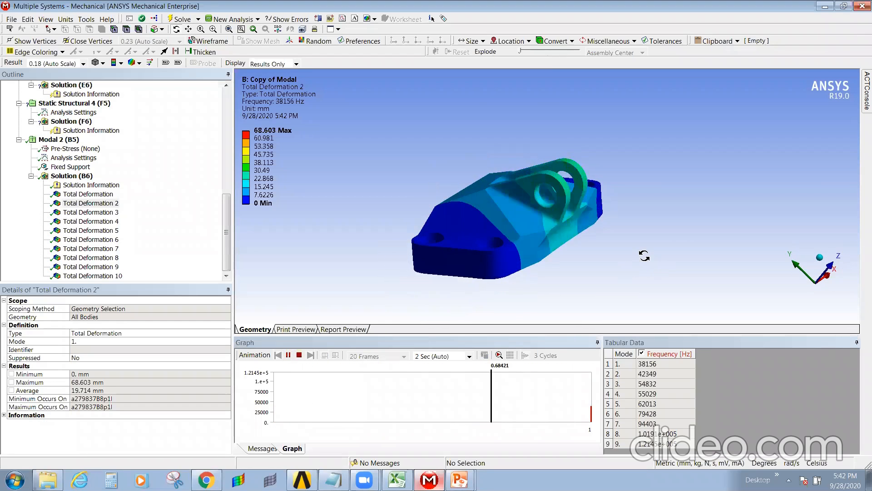
- Animate the second and third Modal 2 mode shapes, Total Deformation 3 and Total Deformation 4
click(90, 211)
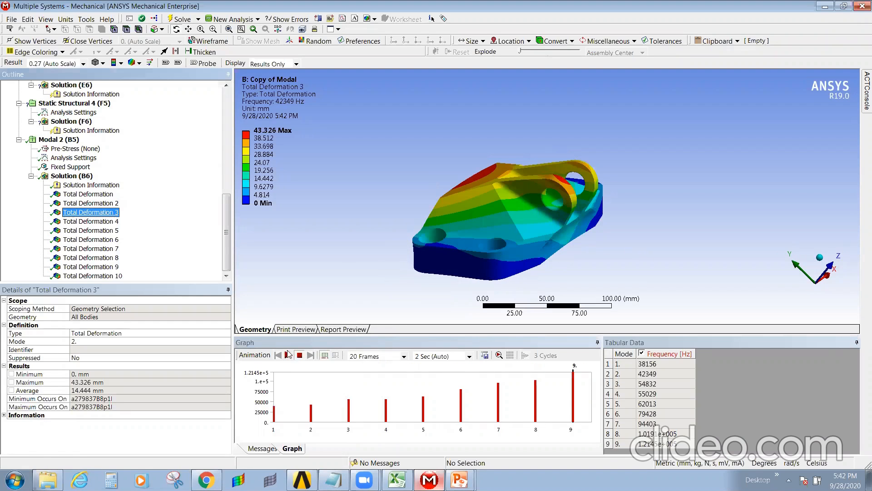
click(288, 354)
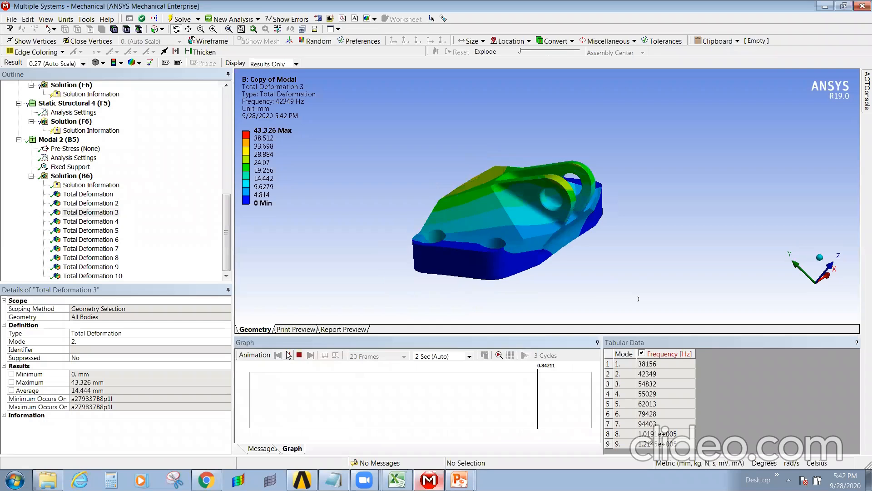
click(91, 222)
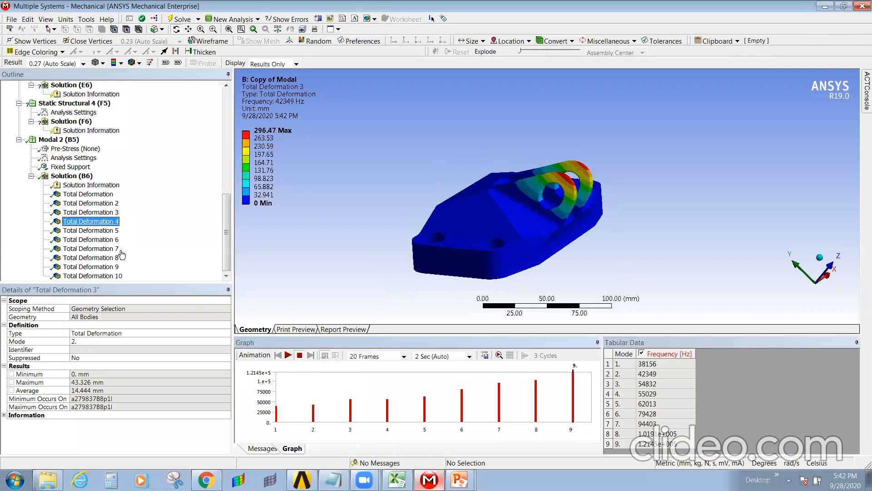
click(289, 354)
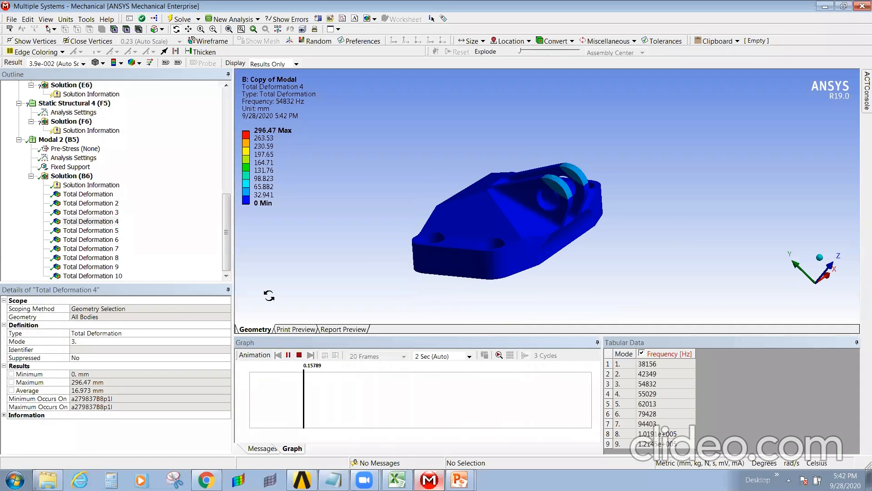
- Insert a Fixed Support into the Static Structural (C5) analysis
click(164, 205)
scroll(58, 175, up, 6)
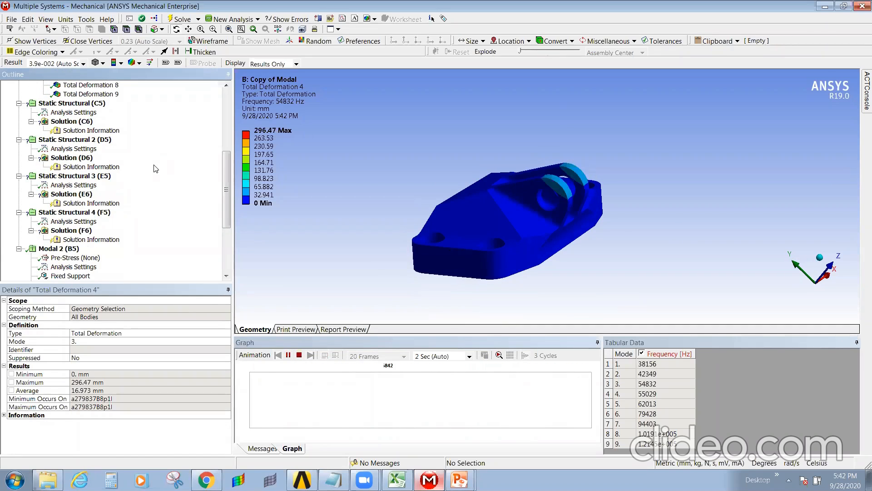
click(72, 158)
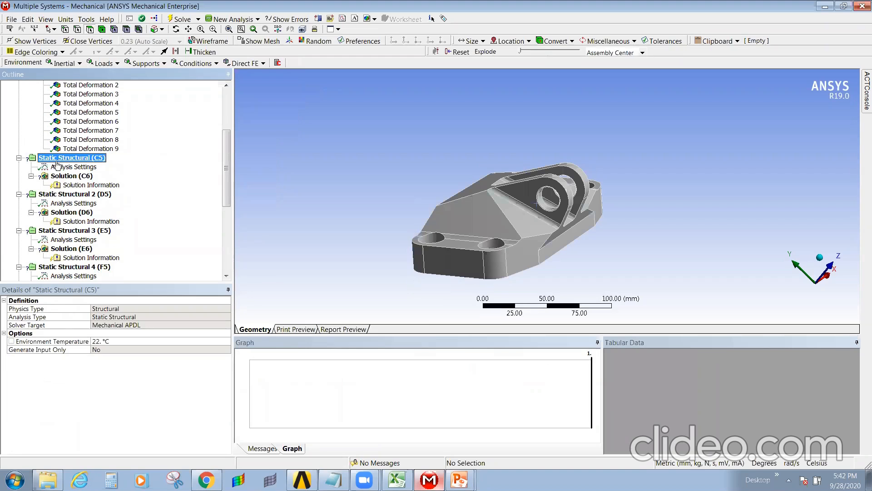
right_click(75, 160)
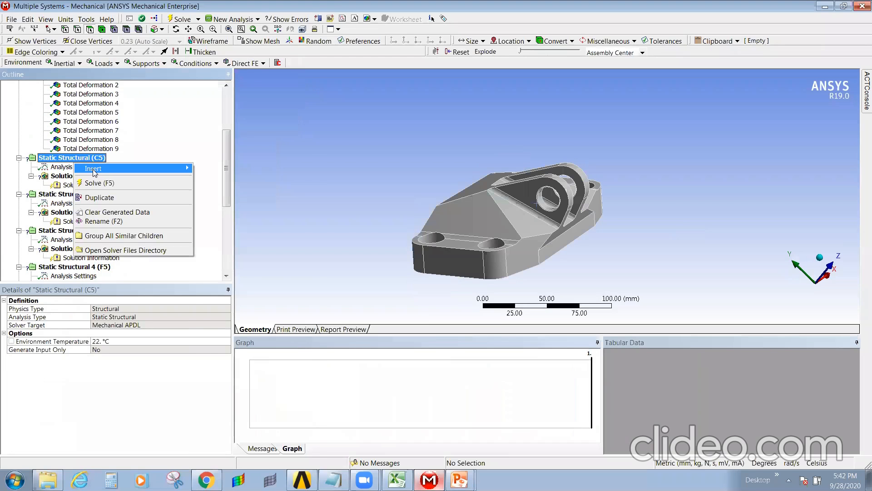
mouse_move(174, 171)
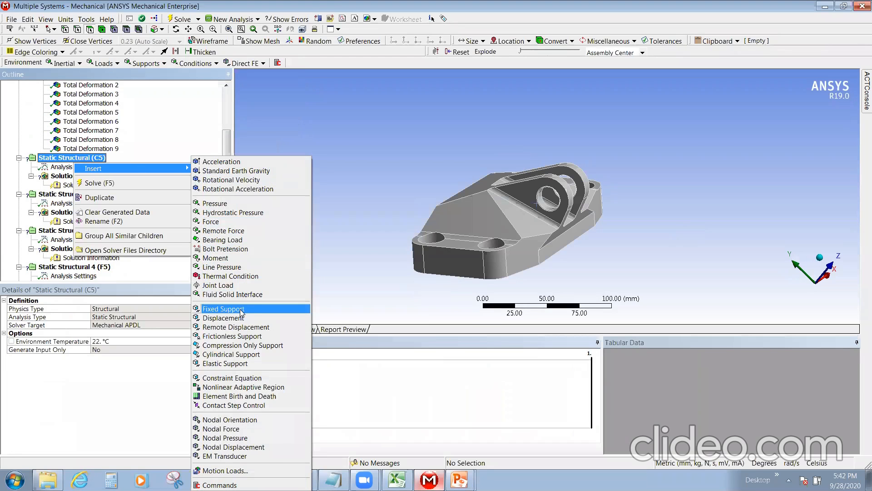
click(223, 309)
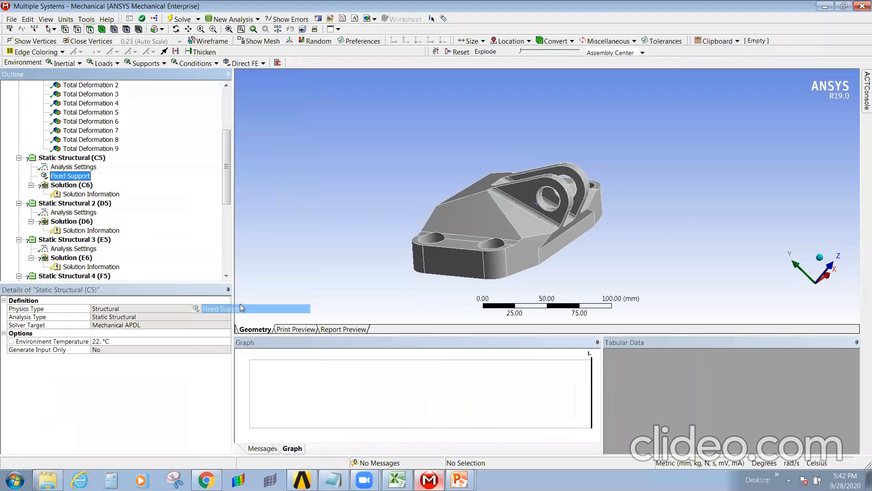
- Insert two Bearing Loads into the Static Structural (C5) analysis
right_click(95, 162)
mouse_move(134, 166)
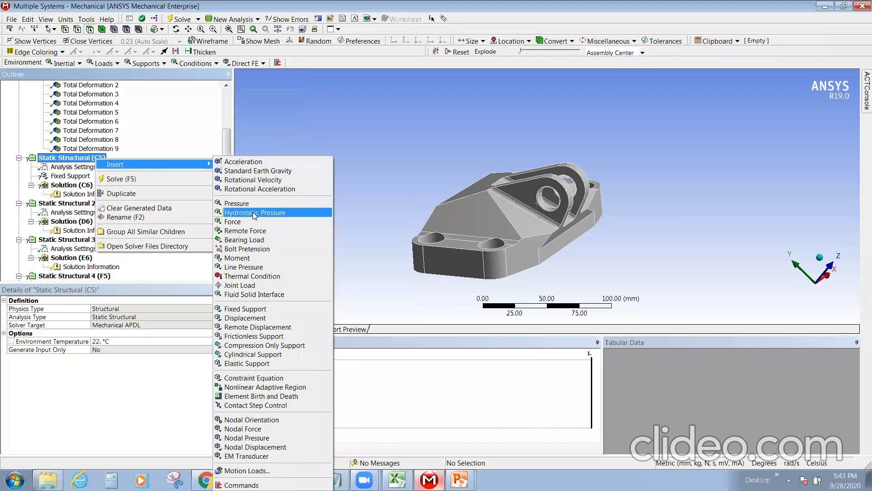
click(244, 240)
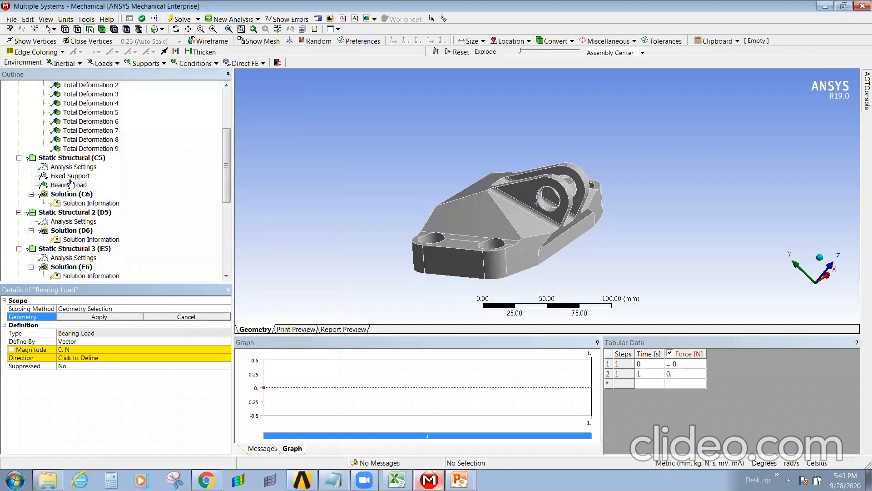
click(73, 159)
right_click(73, 159)
mouse_move(136, 163)
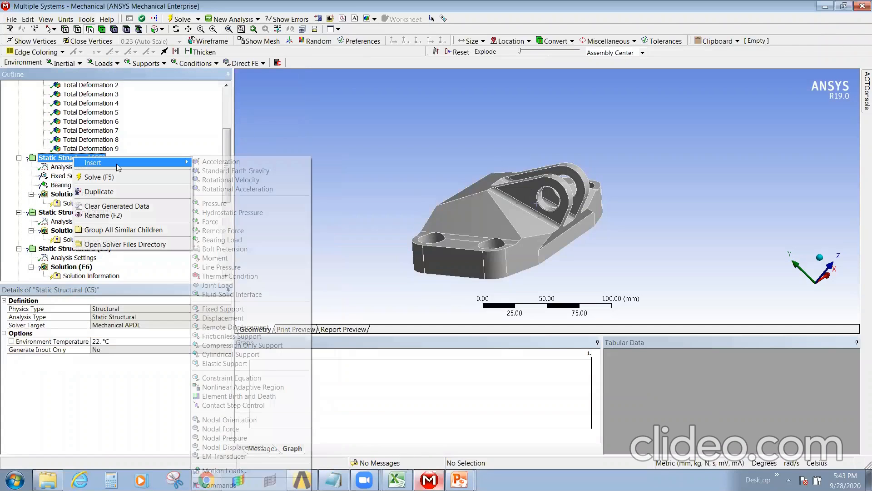
click(238, 240)
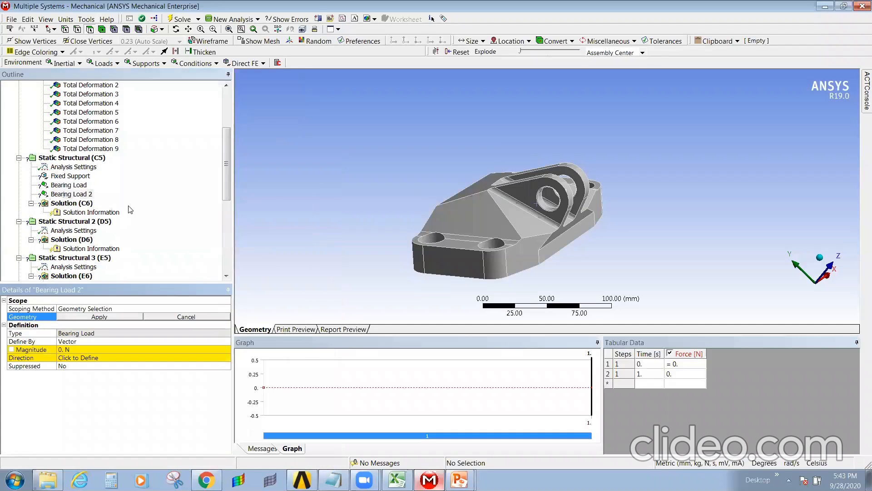
- Scope the Static Structural (C5) Fixed Support to the inner cylindrical faces of the bracket's four bolt holes
click(68, 185)
middle_drag(644, 247, 785, 278)
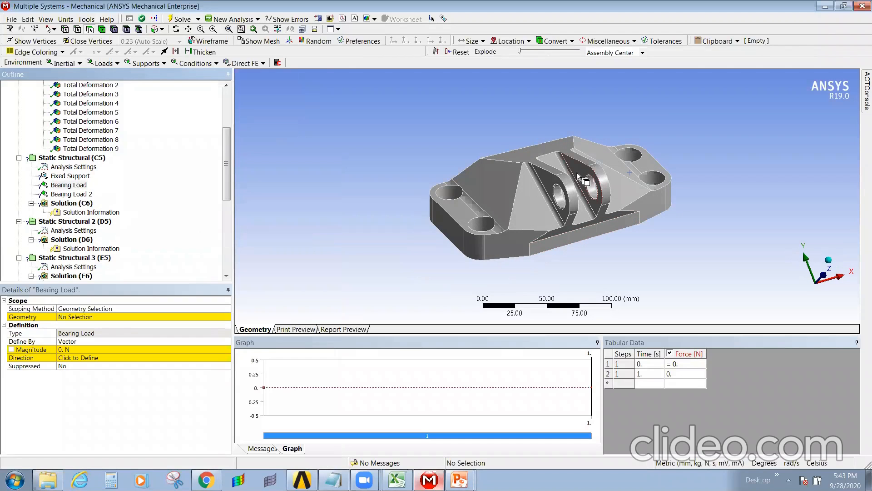
scroll(651, 217, up, 2)
ctrl+middle_drag(650, 217, 594, 216)
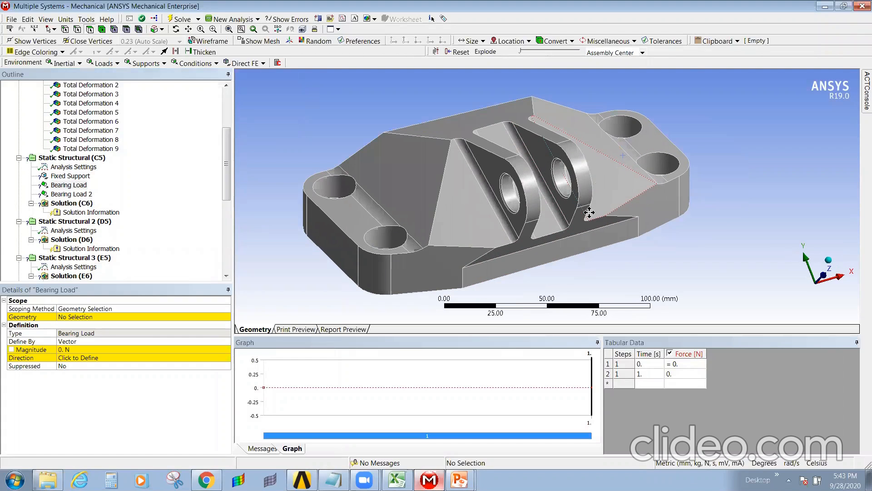
click(71, 176)
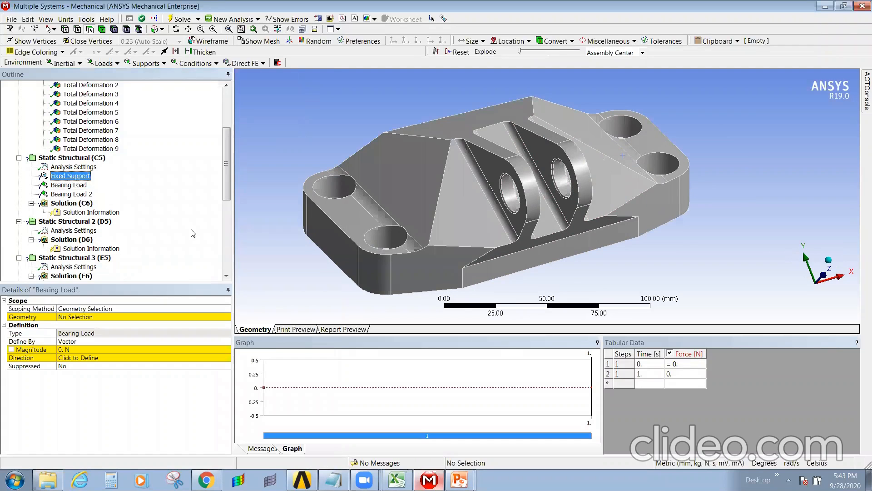
middle_drag(421, 259, 382, 252)
click(383, 250)
ctrl+click(335, 164)
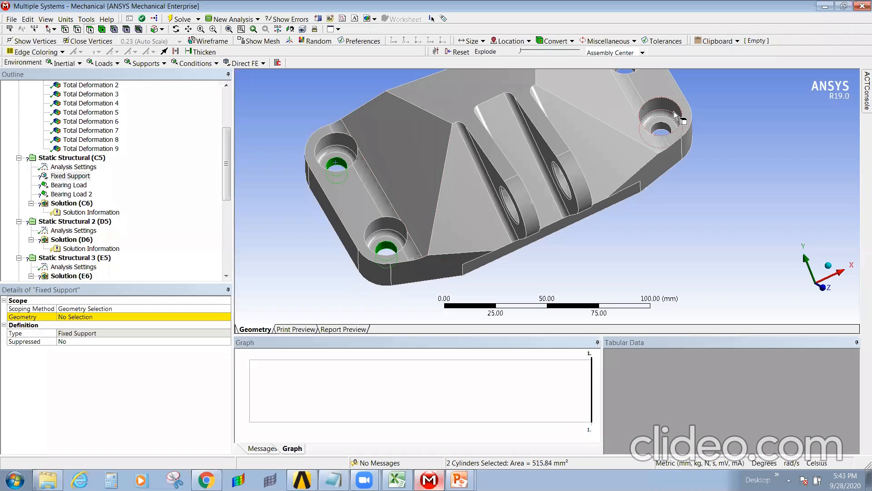
ctrl+click(656, 128)
ctrl+middle_drag(666, 152, 642, 195)
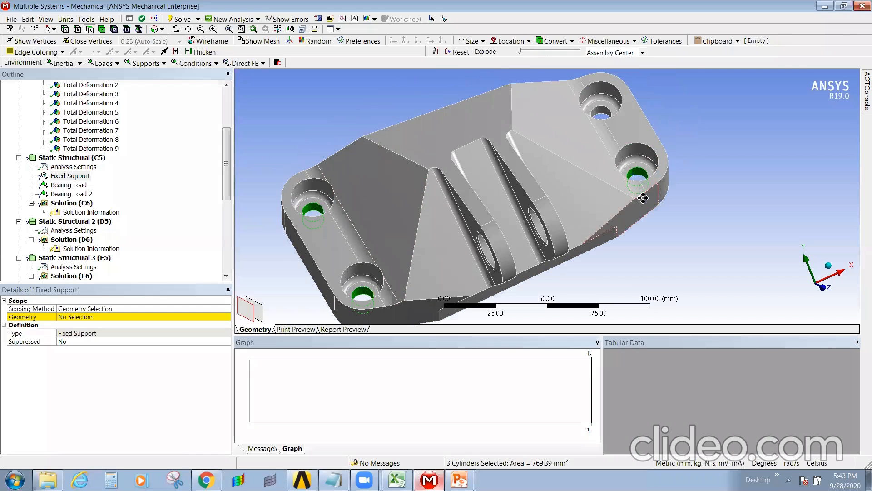
ctrl+click(601, 109)
click(91, 316)
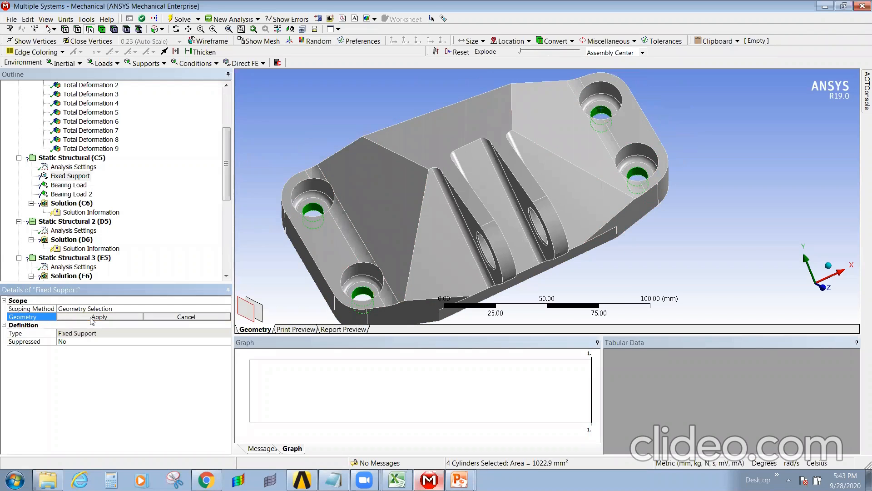
click(71, 316)
middle_drag(485, 228, 652, 225)
scroll(489, 222, down, 5)
middle_drag(527, 208, 477, 204)
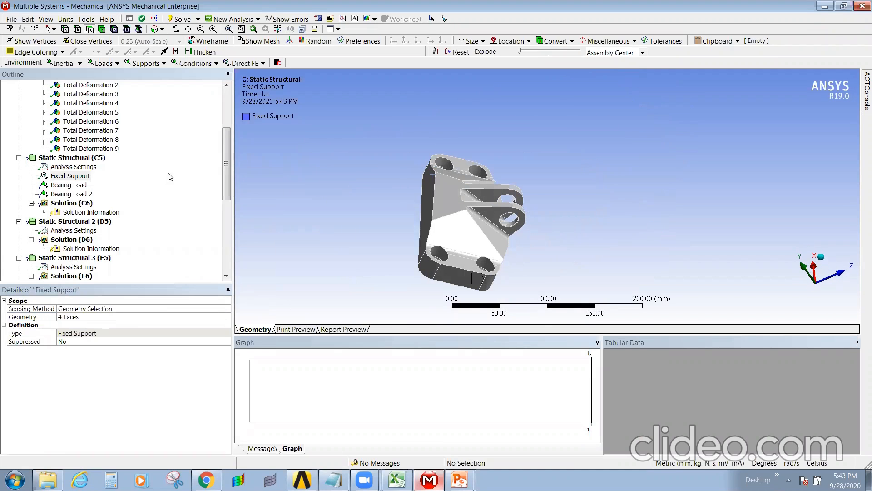
- Review the Fixed Support defined in the Modal 2 analysis on the bracket
drag(228, 168, 232, 246)
click(74, 168)
middle_drag(540, 249, 472, 203)
click(63, 141)
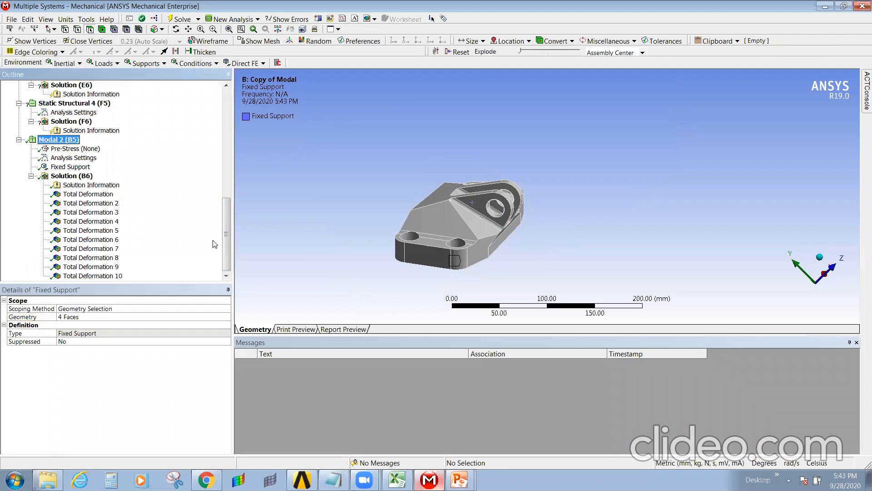
- Animate the first Modal 2 mode shape, Total Deformation 2, again and examine how the clevis lugs move
click(113, 203)
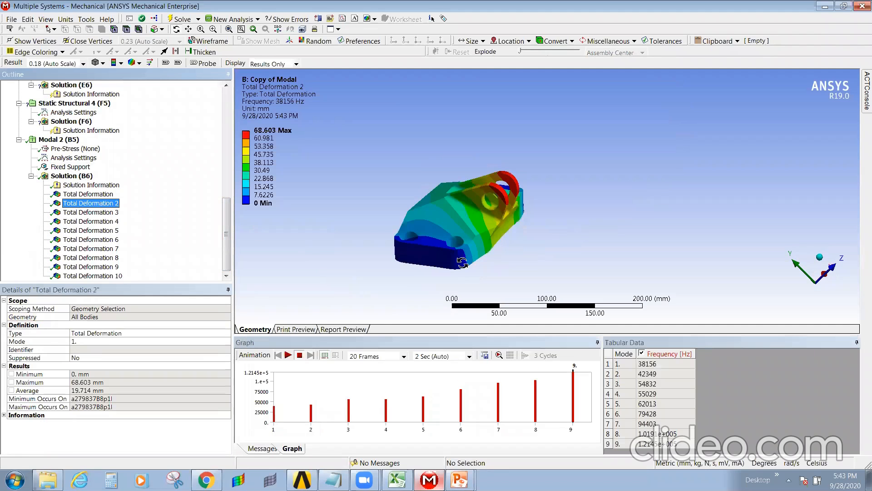
middle_drag(484, 282, 566, 260)
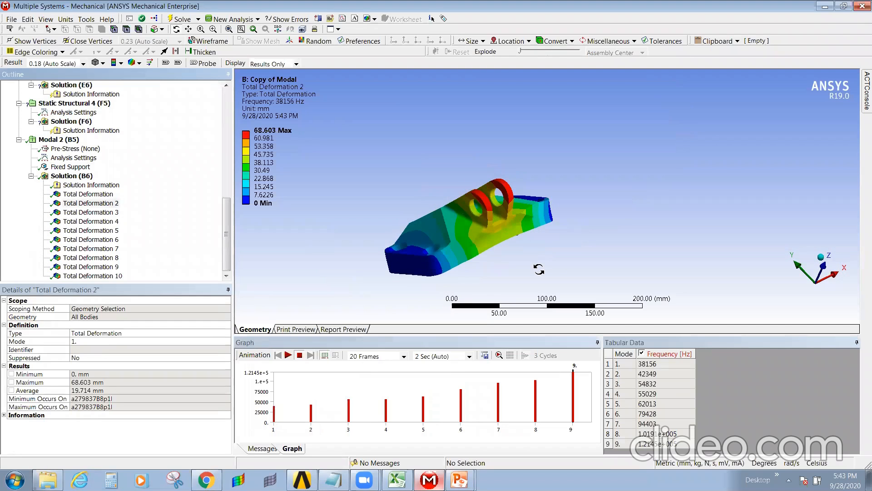
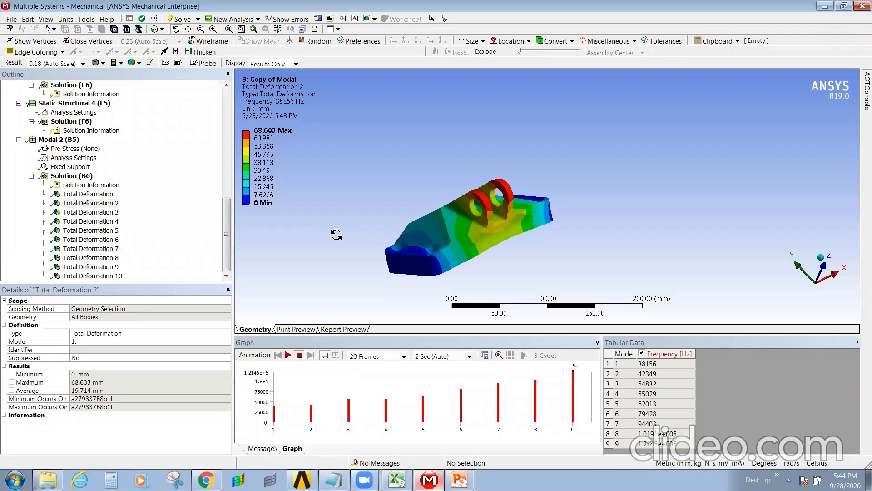
click(100, 206)
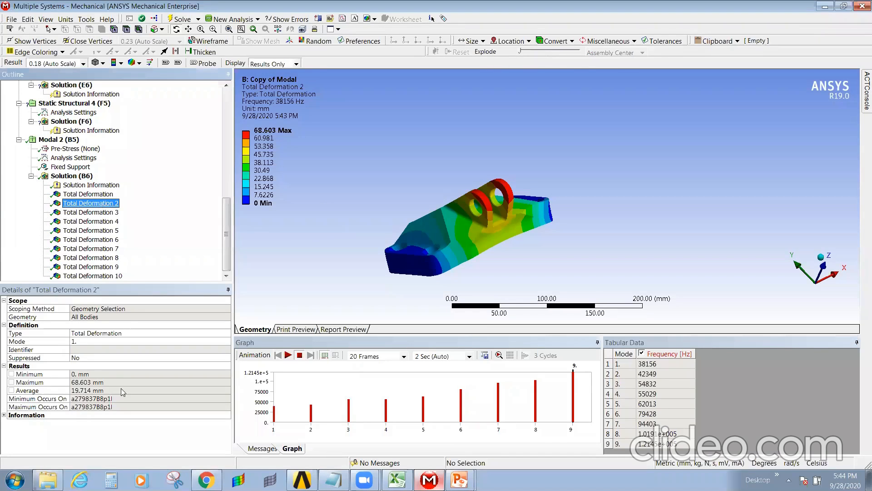
click(290, 357)
middle_drag(522, 213, 600, 202)
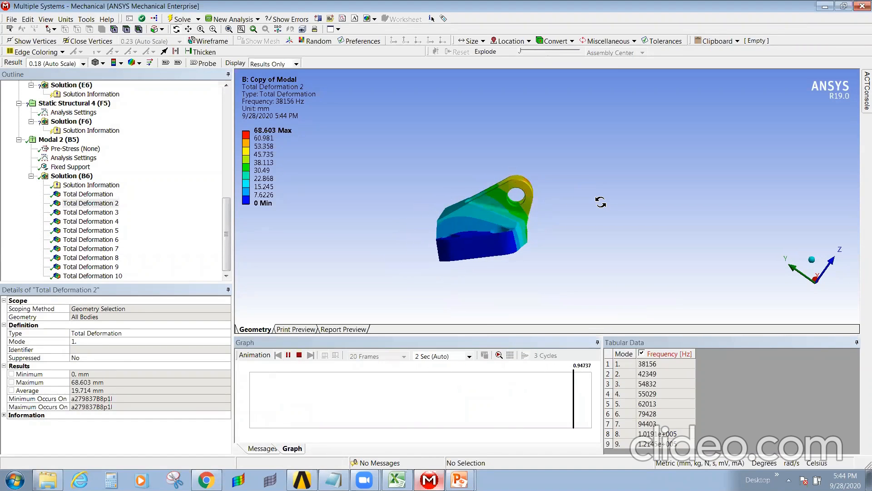
- Set the deformation scale to 2x Auto for the first Modal 2 mode and view the animated bracket along its X axis
click(827, 266)
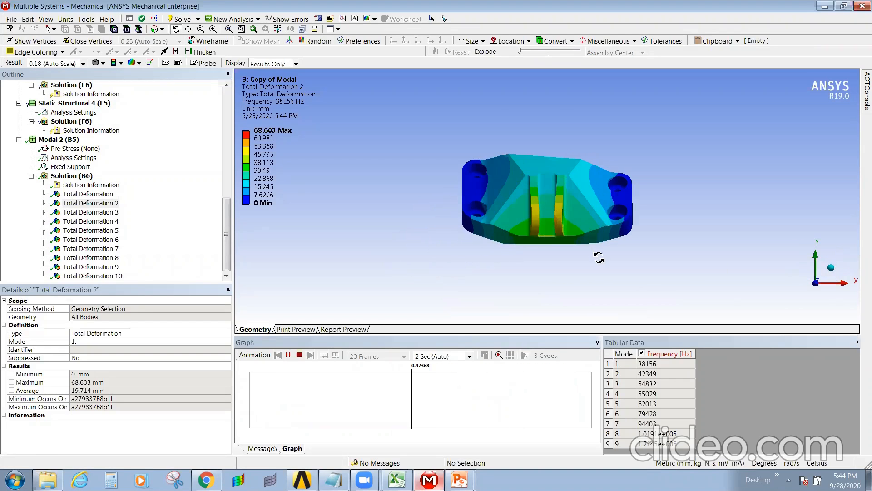
click(835, 283)
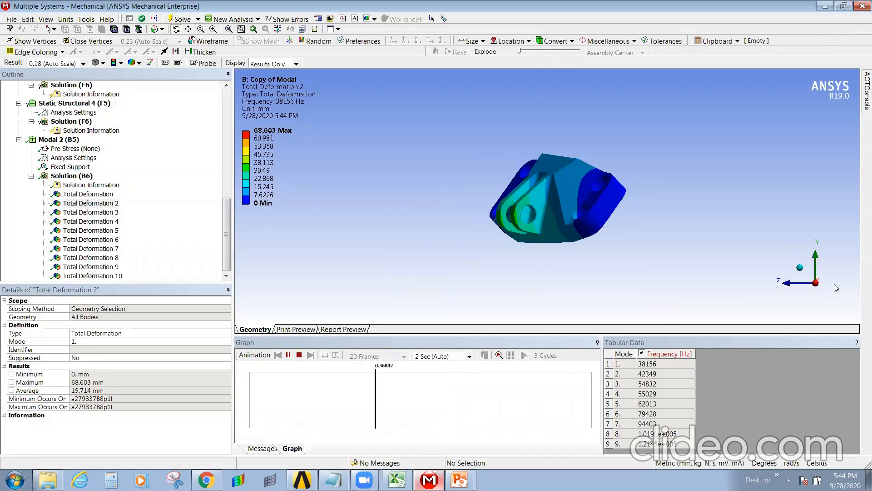
click(83, 65)
click(71, 112)
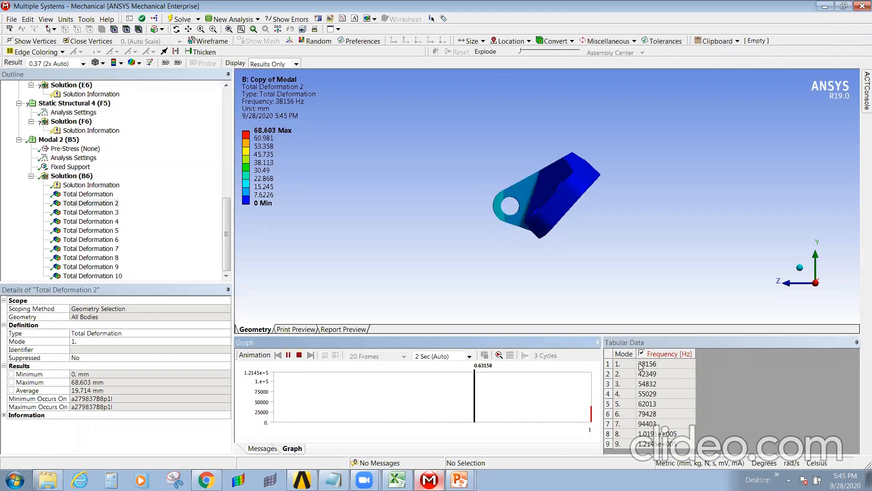
- Animate Total Deformation 3 and Total Deformation 4 of Modal 2 and examine the second and third mode shapes
click(91, 213)
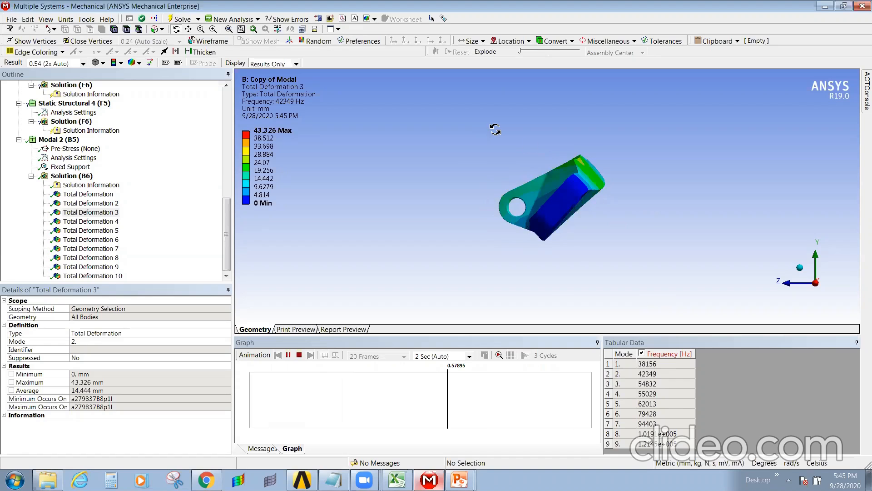
click(96, 222)
click(288, 355)
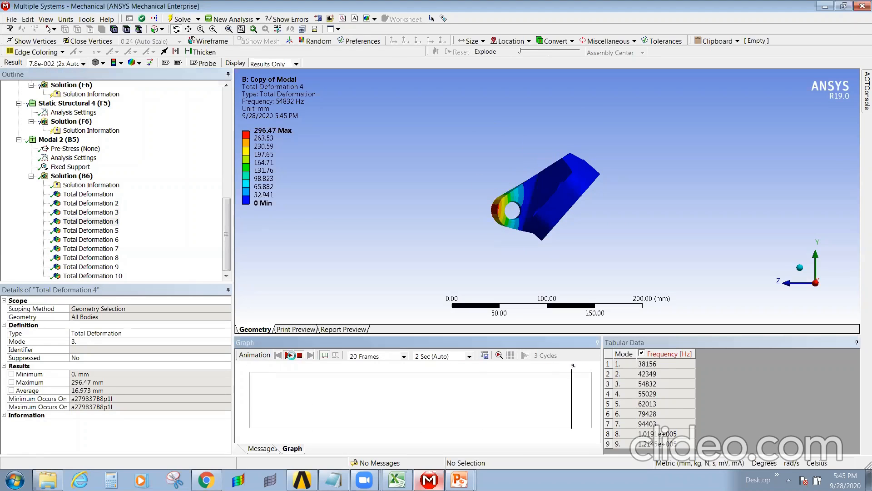
drag(614, 240, 652, 227)
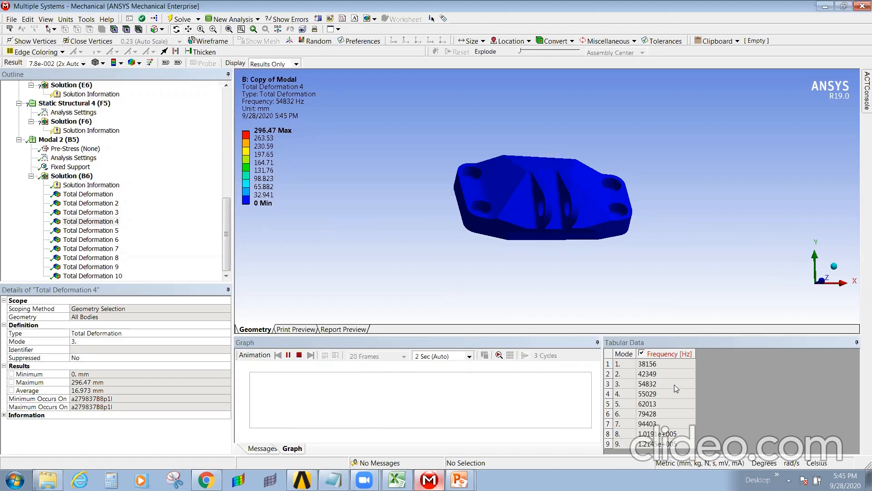
- Animate Total Deformation 5 of Modal 2 and examine the clevis lugs' movement in the fourth mode from several angles
click(99, 230)
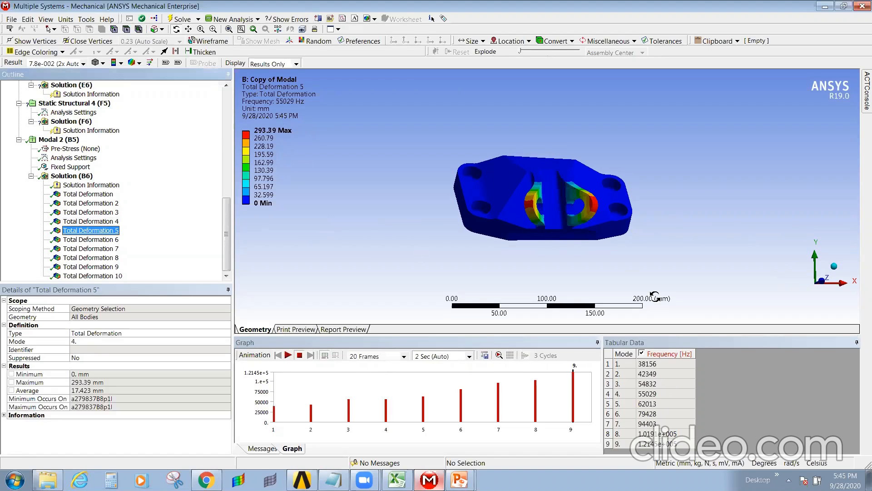
click(288, 355)
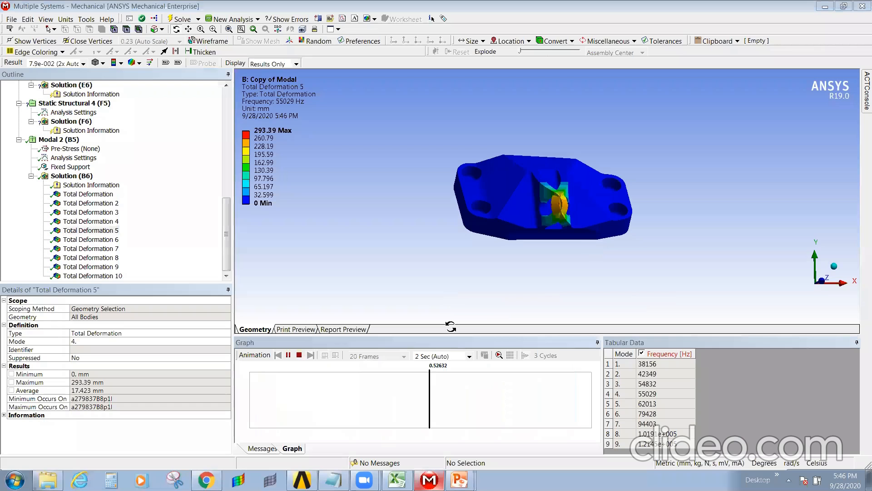
drag(494, 247, 533, 280)
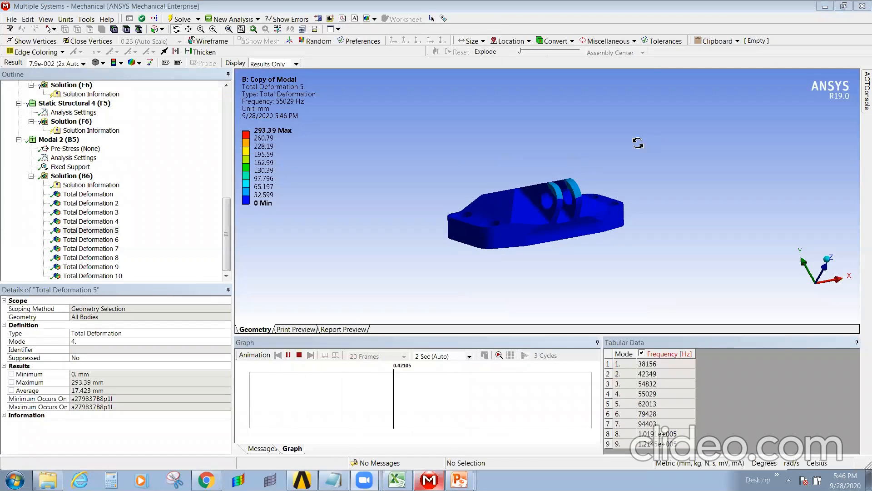
drag(594, 257, 599, 255)
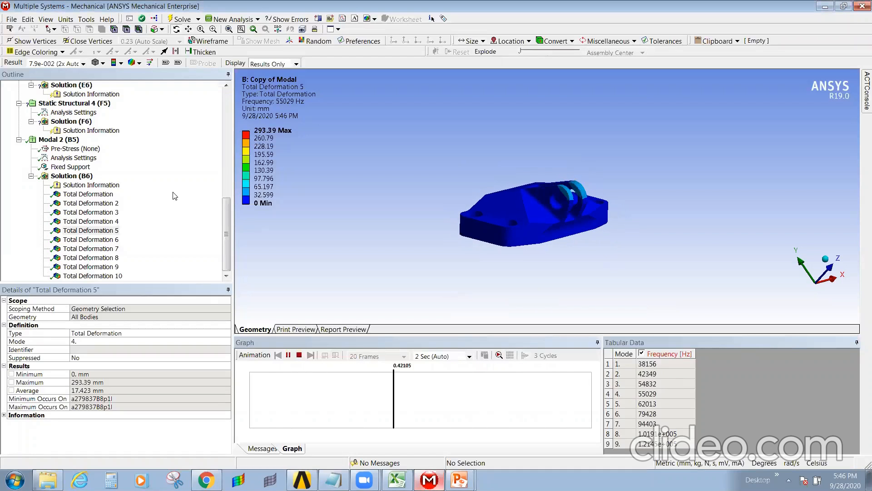
- Review the Fixed Support defined on the bolt holes in the Static Structural (C5) analysis
scroll(177, 192, up, 5)
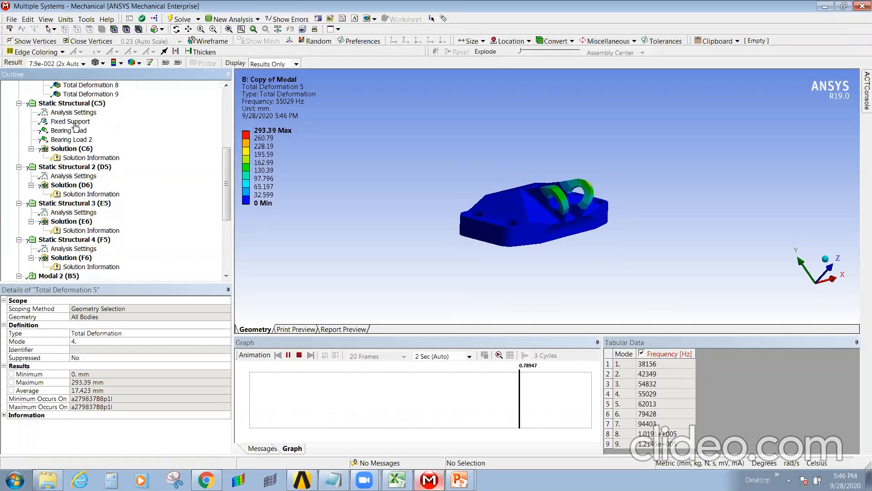
click(81, 121)
middle_drag(586, 246, 570, 291)
click(154, 189)
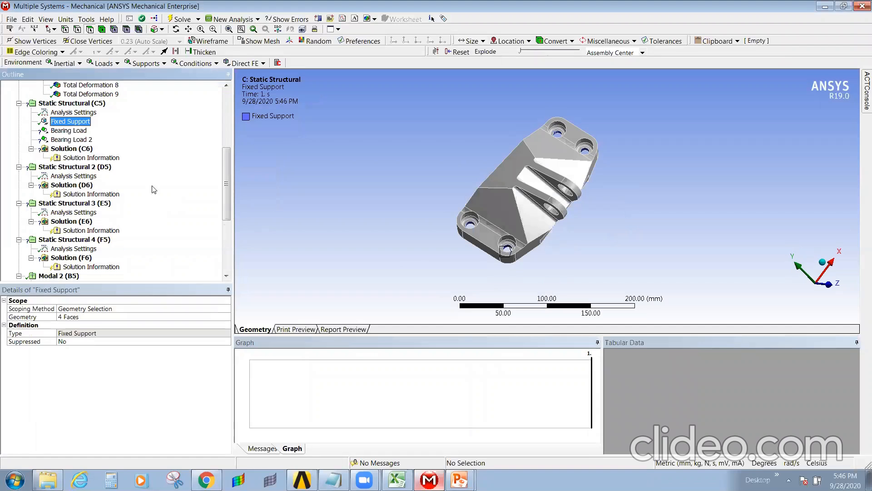
- Scope the first Bearing Load of Static Structural (C5) to the inner cylindrical face of the near clevis lug's pin hole
click(62, 132)
middle_drag(522, 293, 537, 187)
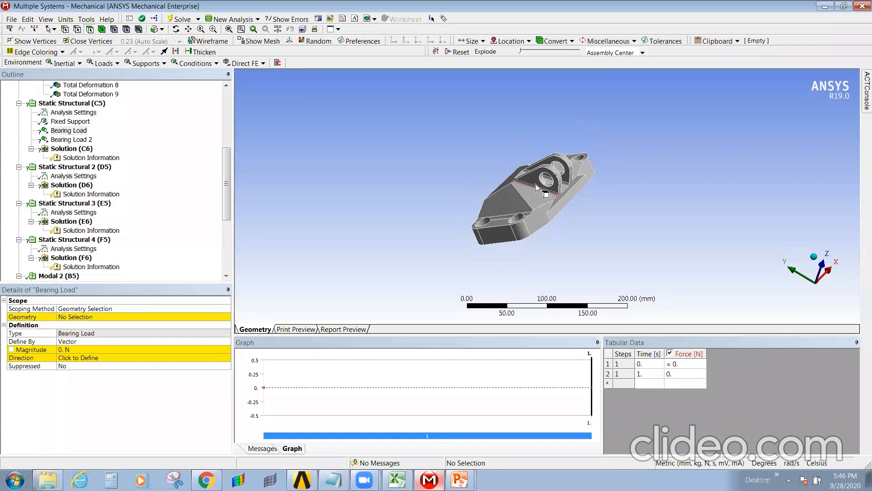
click(543, 181)
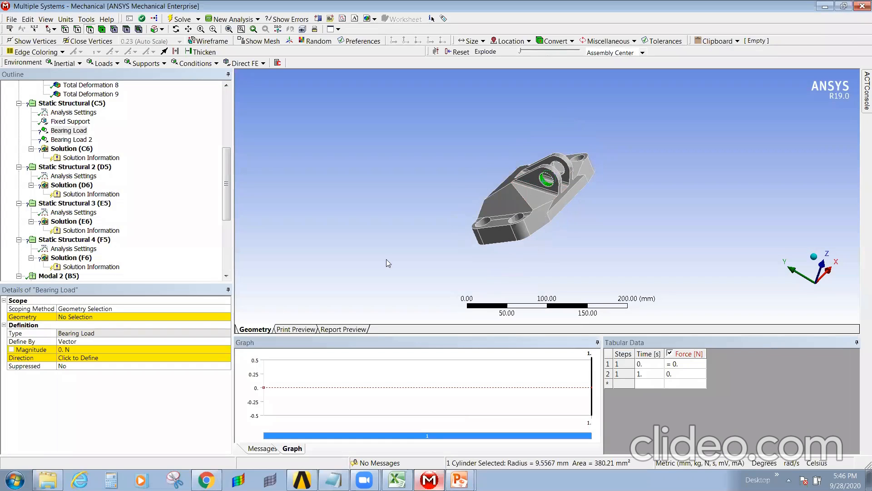
click(92, 320)
click(92, 321)
- Define the Bearing Load by Components in the CS01 coordinate system
click(207, 342)
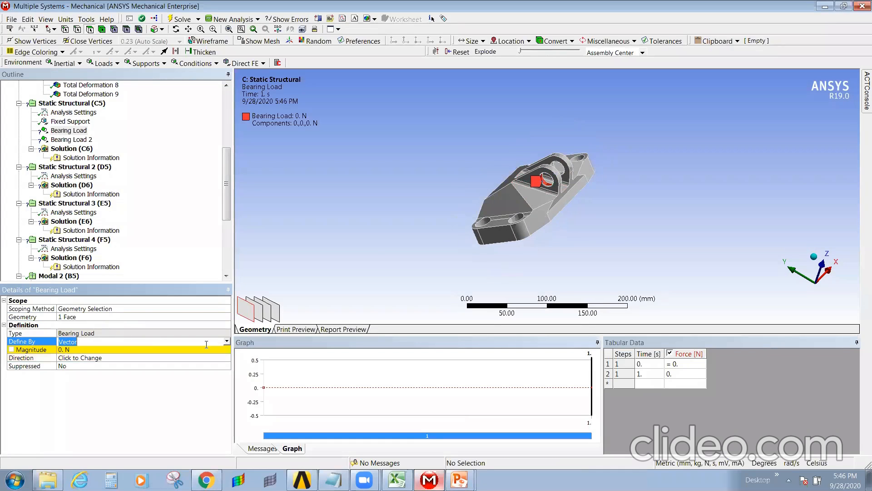
click(227, 341)
click(101, 357)
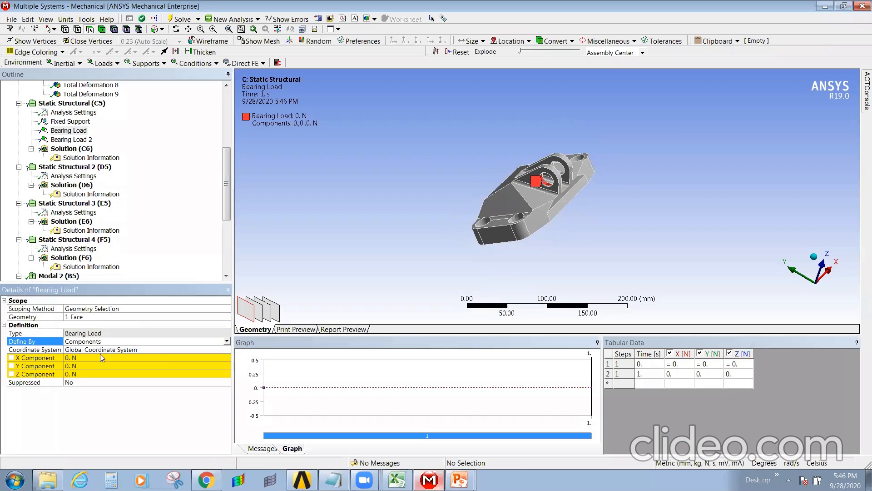
click(180, 351)
click(226, 349)
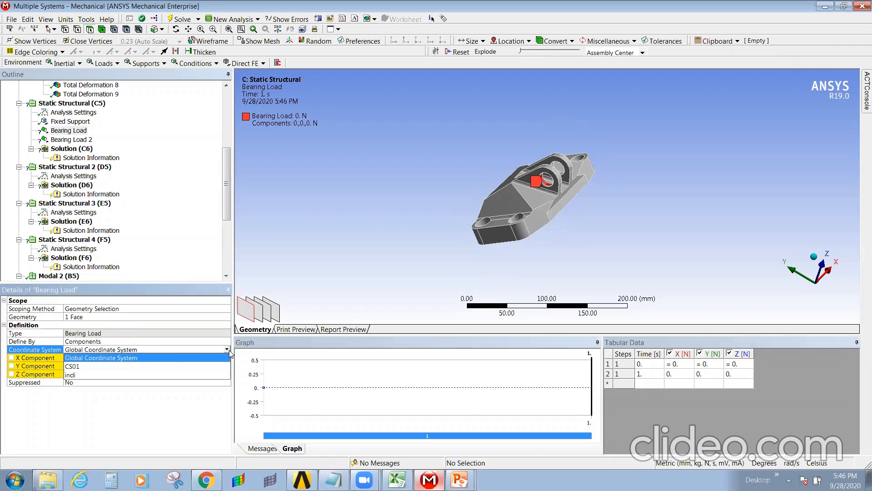
click(103, 370)
- Examine the direction of the CS01 axes at the clevis lugs relative to the bracket
middle_drag(595, 205, 547, 267)
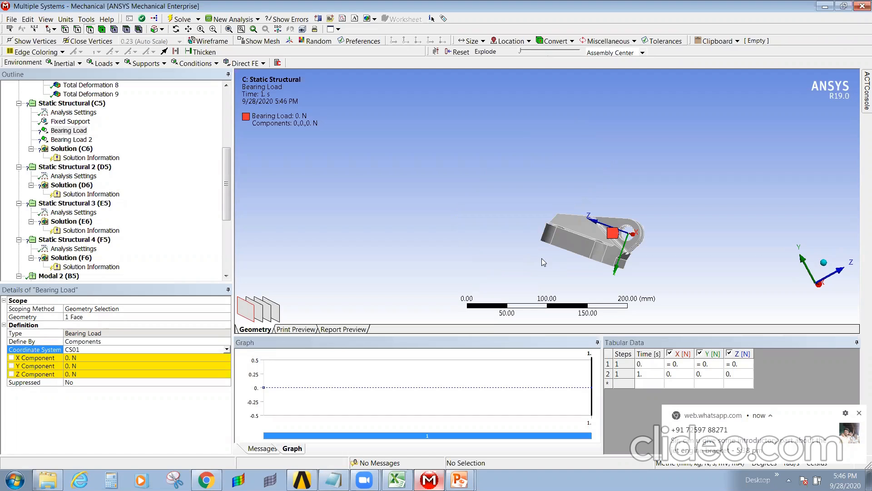
middle_drag(554, 219, 672, 290)
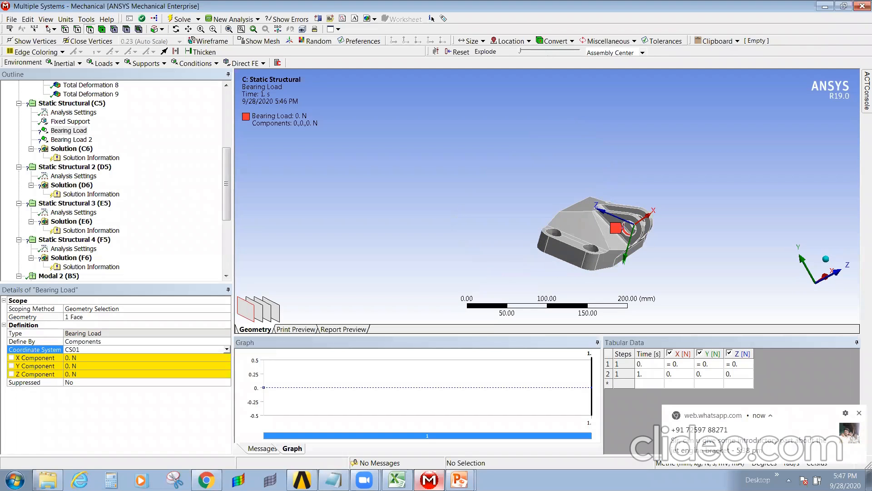
click(857, 414)
middle_drag(663, 264, 639, 281)
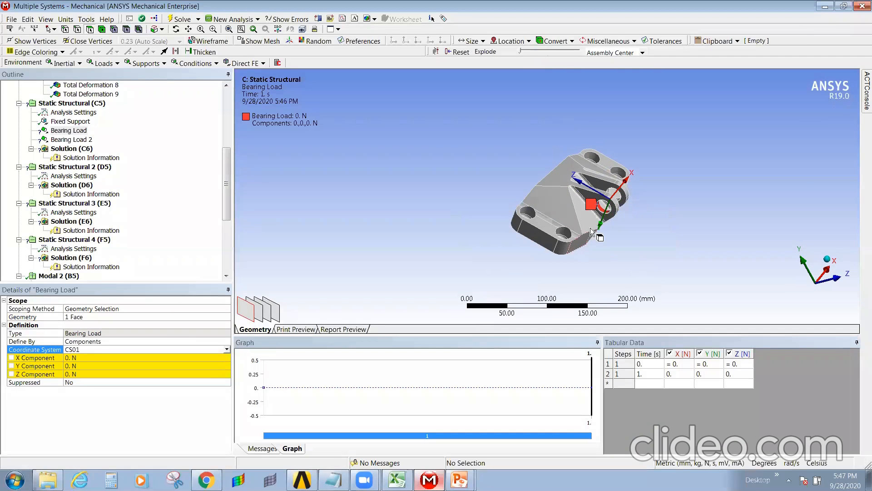
ctrl+middle_drag(630, 207, 583, 195)
scroll(622, 245, up, 1)
scroll(629, 255, up, 1)
middle_drag(584, 195, 500, 218)
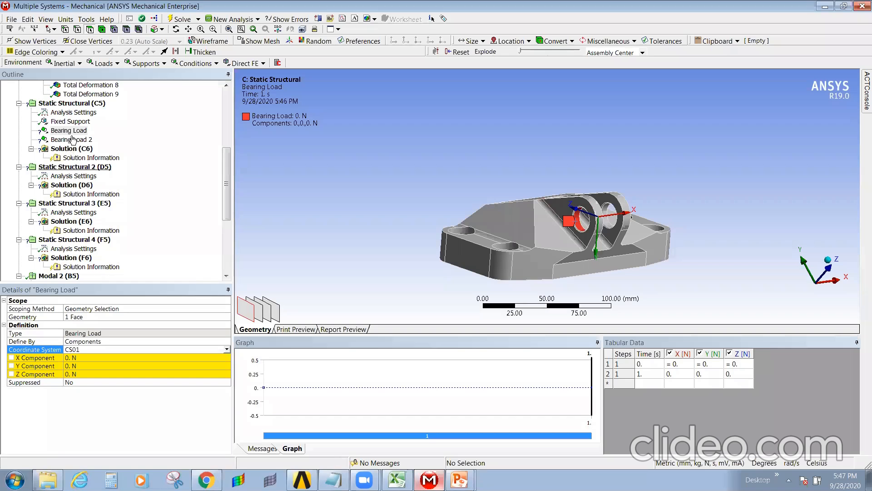
- Rename the Static Structural (C5) analysis as Veritcal and Static Structural 2 (D5) as horz
click(71, 104)
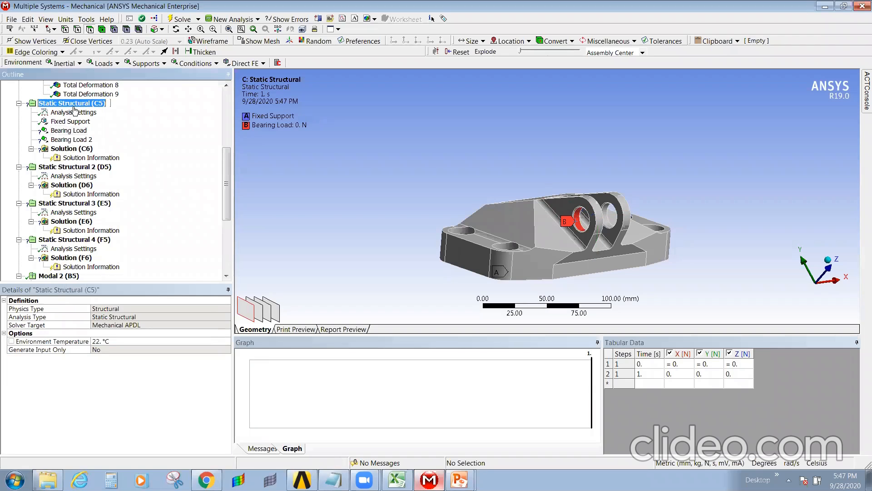
text(Ver)
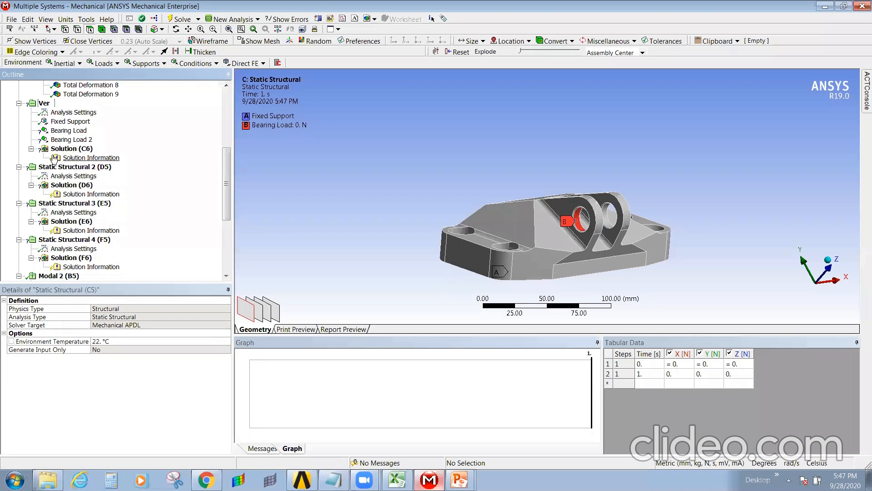
key(Return)
click(67, 167)
key(F2)
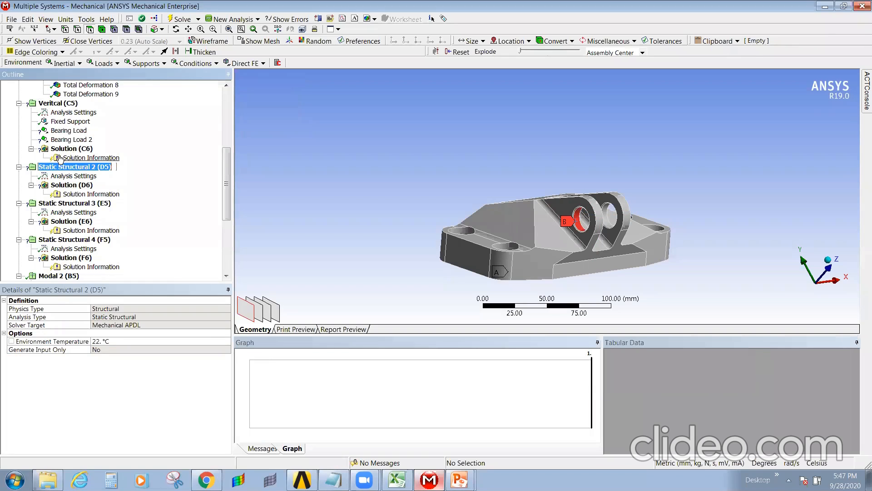
text(horz)
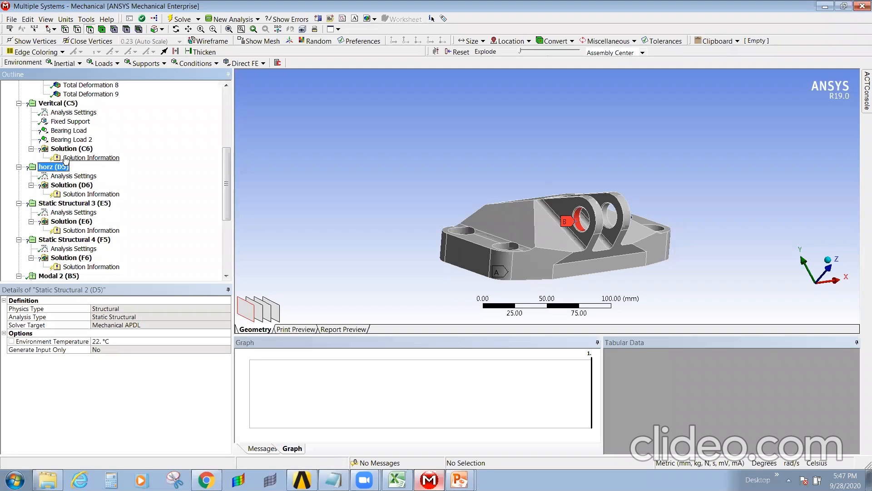
- Rename the Static Structural 3 (E5) analysis as incl
click(71, 203)
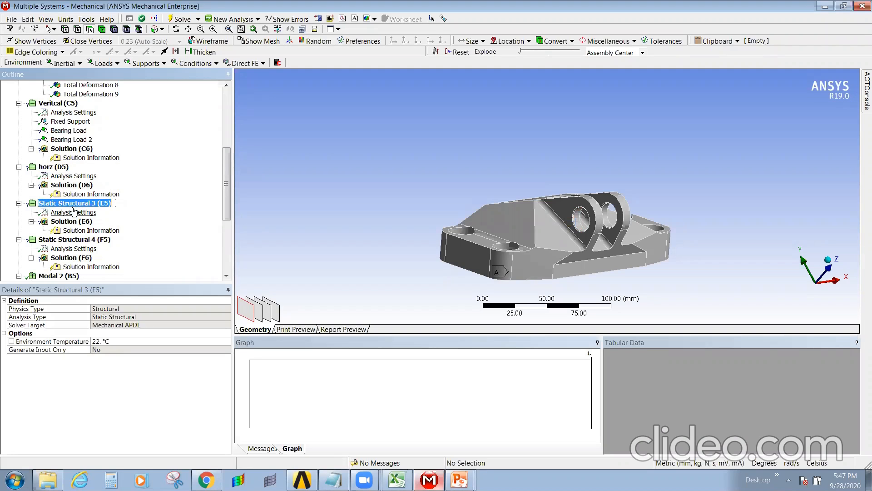
text(incl)
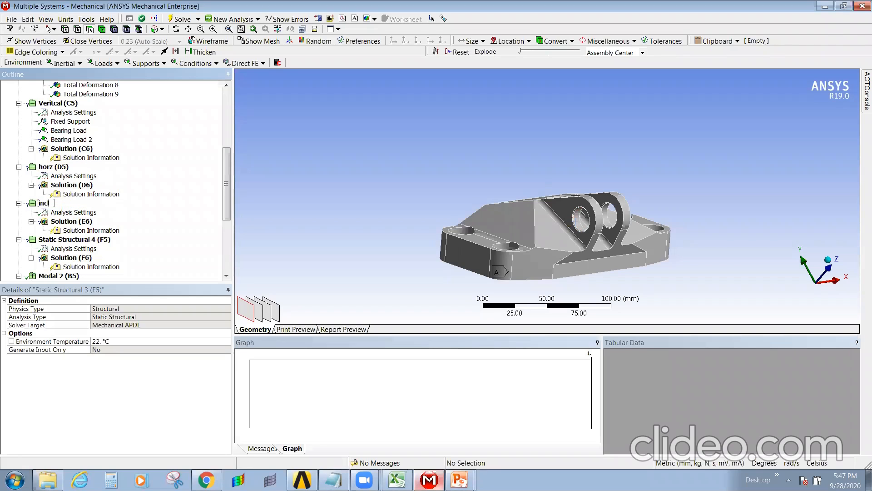
- Rename the Static Structural 4 (F5) analysis as "comided"
click(75, 241)
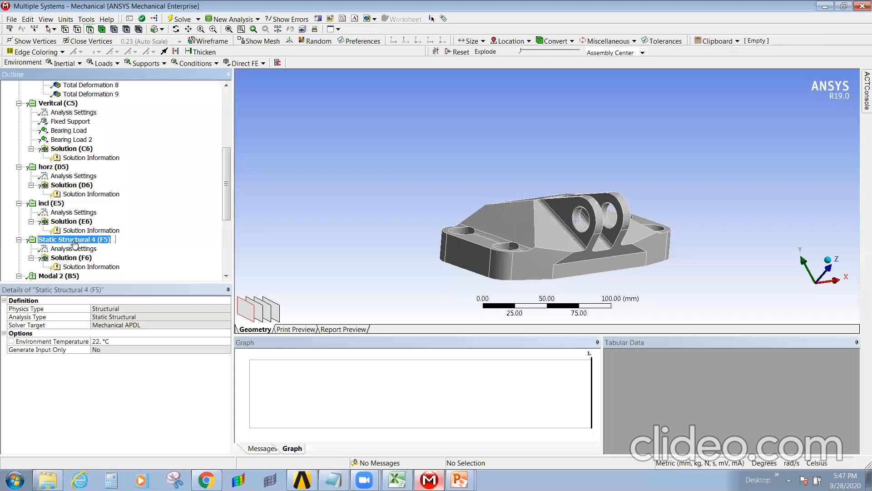
text(comided)
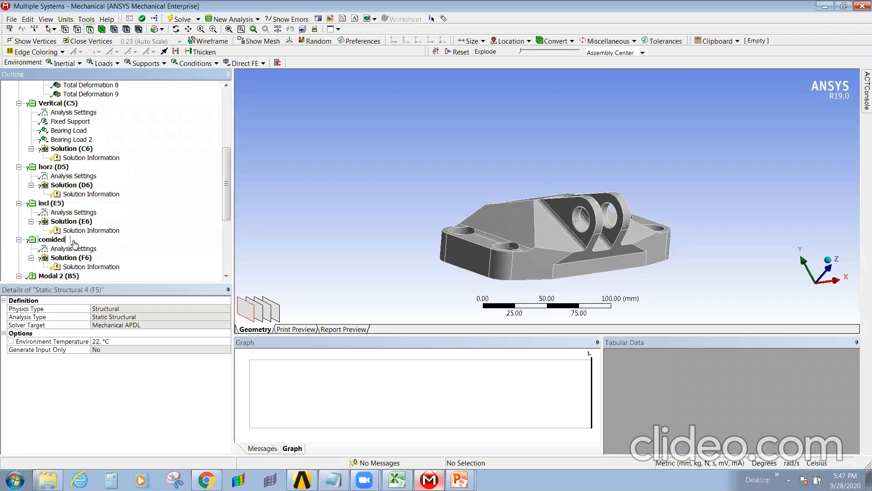
key(Return)
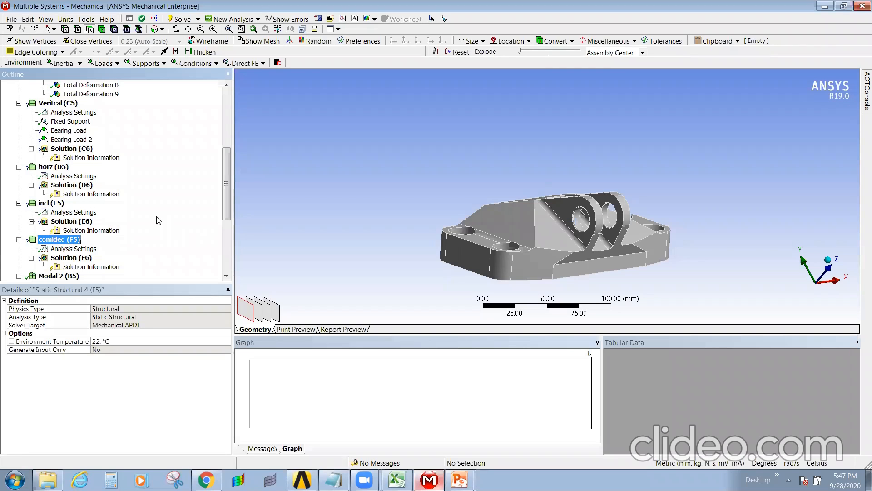
- Open the first bearing load of the Veritcal (C5) analysis and its Y component for editing
scroll(159, 221, up, 3)
click(62, 186)
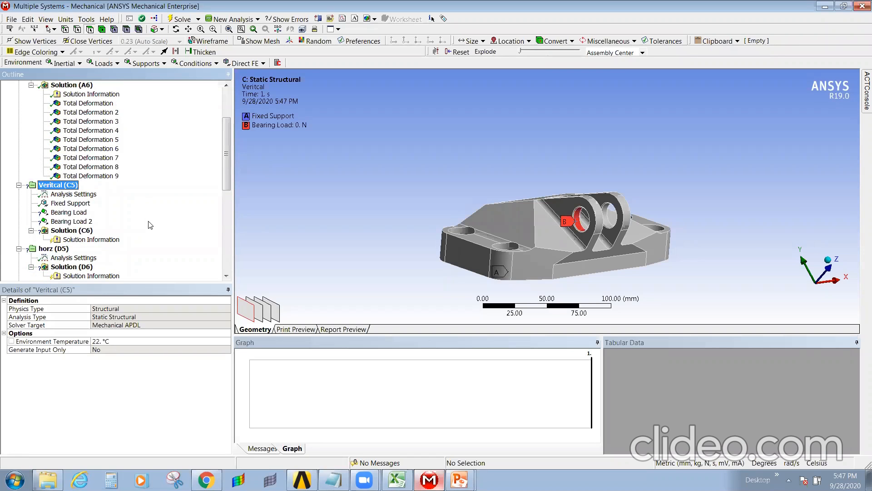
click(69, 215)
middle_drag(566, 268, 572, 292)
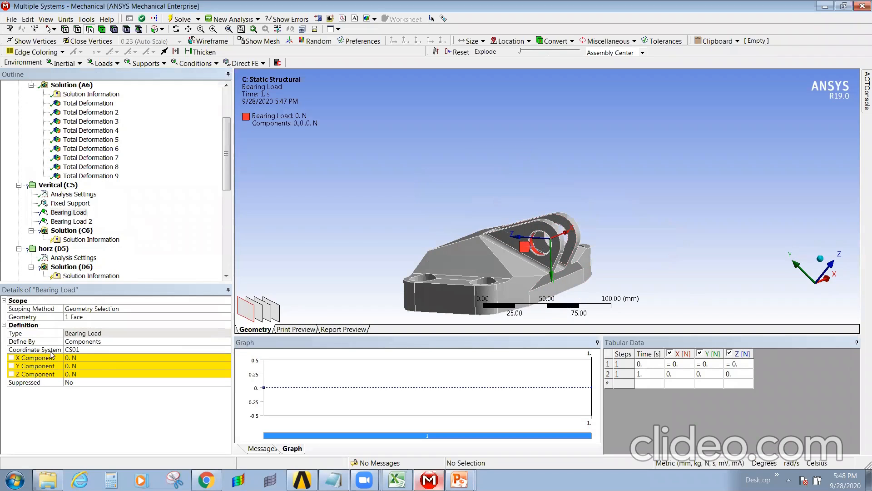
click(94, 364)
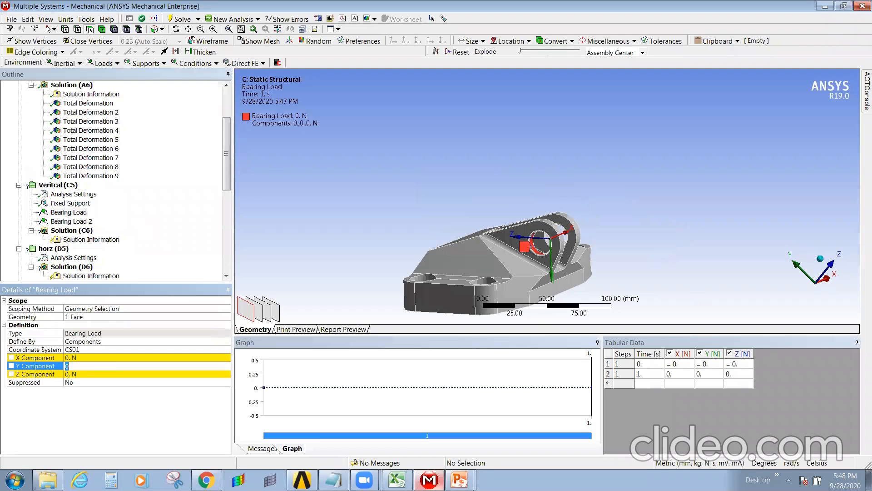
- Switch to the Engine bracket presentation in PowerPoint and copy the Case 1 vertical load value 35585.77 from the Loads and BC's slide
click(460, 480)
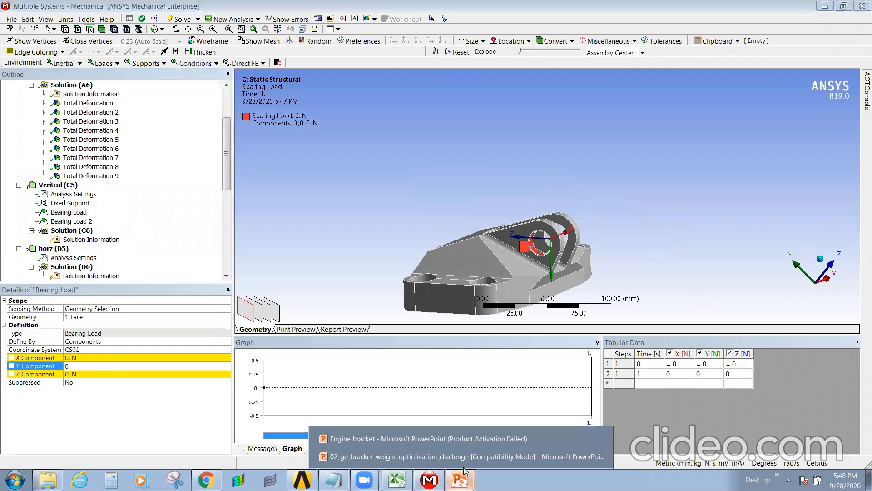
click(434, 456)
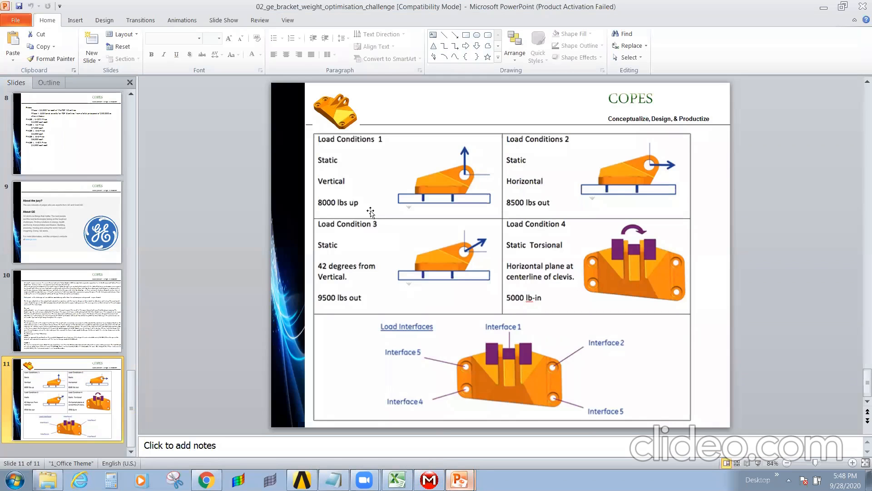
click(460, 480)
click(460, 443)
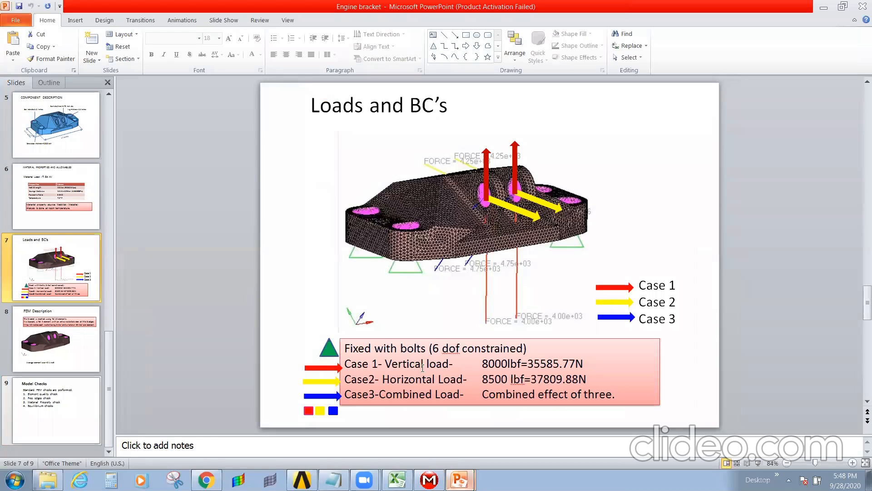
drag(527, 363, 576, 366)
key(ctrl+c)
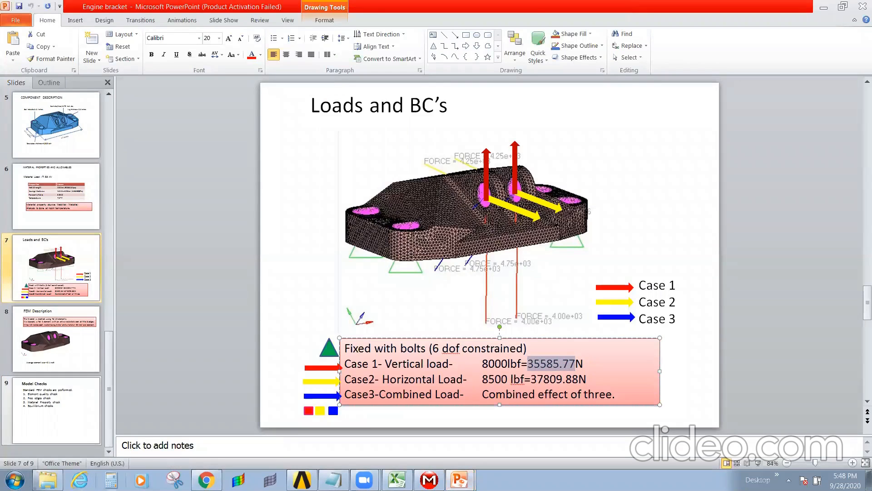
- Switch to Calculator, divide the copied load value 35585.77 by 2, and copy the result
click(111, 479)
drag(478, 125, 711, 175)
key(ctrl+v)
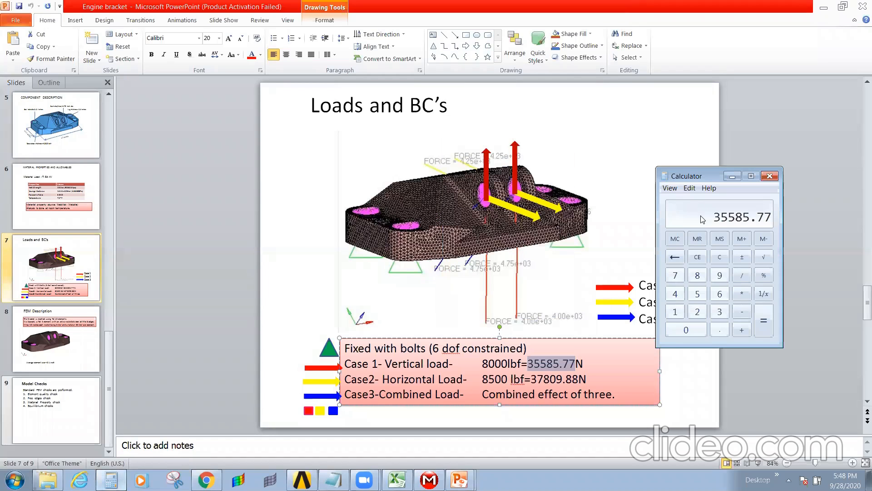
text(/2)
key(Return)
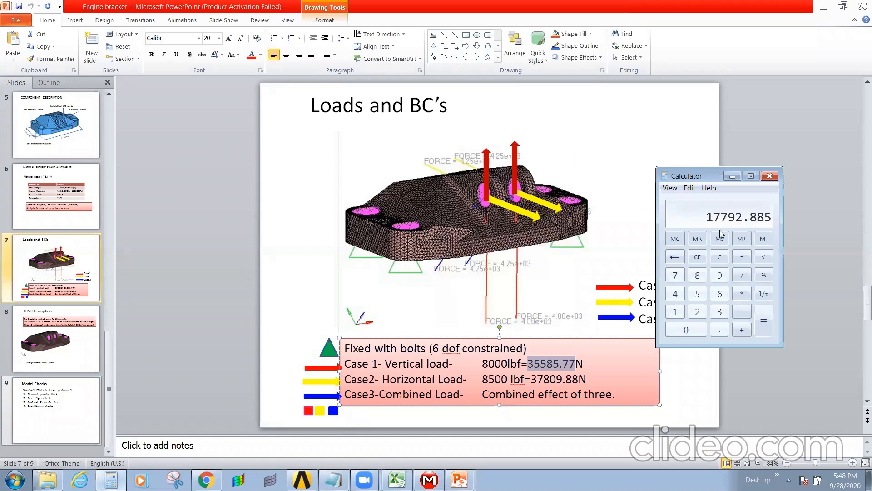
right_click(725, 221)
click(727, 223)
- Return to ANSYS Mechanical and set the first bearing load's Y component to -17792.885 N
click(733, 176)
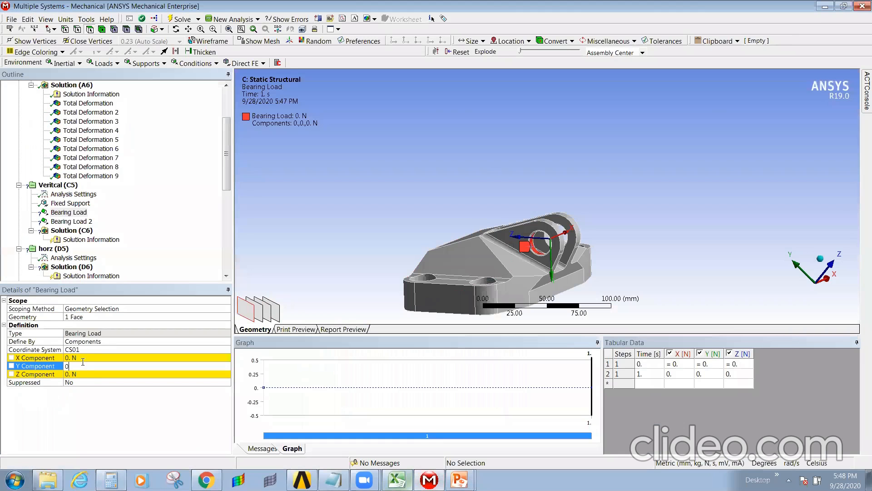
text(17792.885)
key(Return)
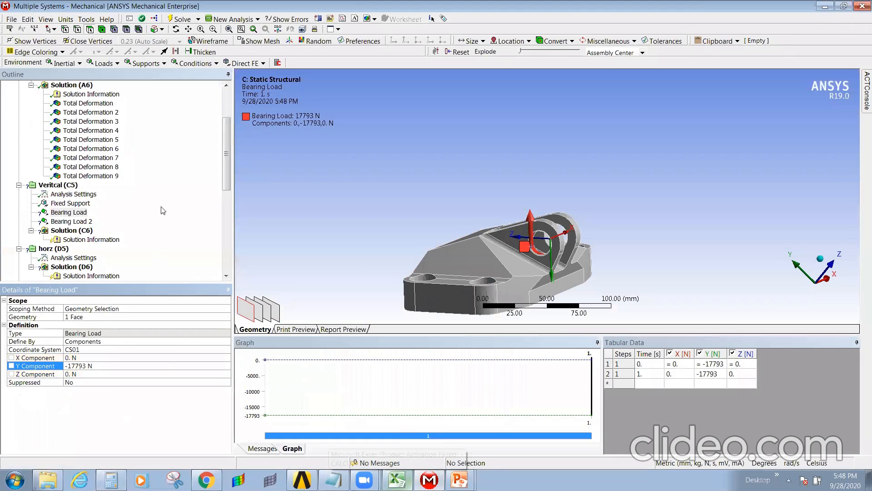
- Scope Bearing Load 2 of the Veritcal analysis to the cylindrical hole face of the second clevis lug
click(134, 221)
click(71, 222)
middle_drag(530, 280, 587, 236)
click(568, 238)
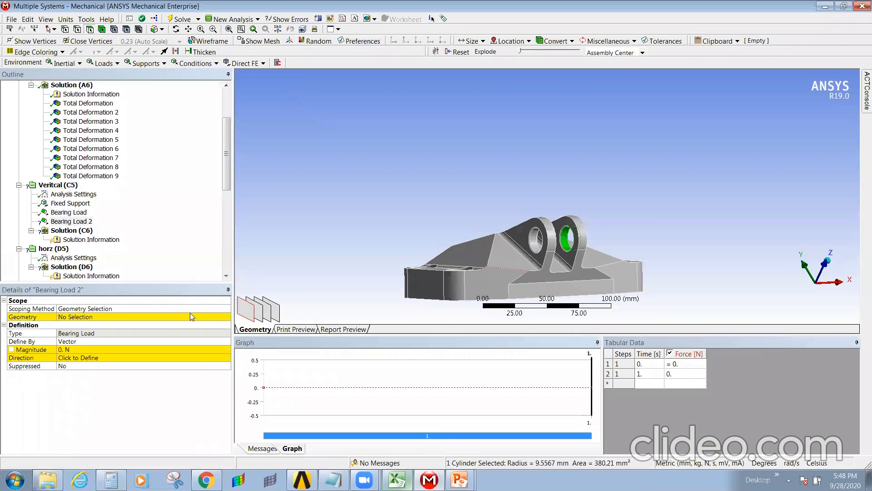
click(74, 317)
click(75, 318)
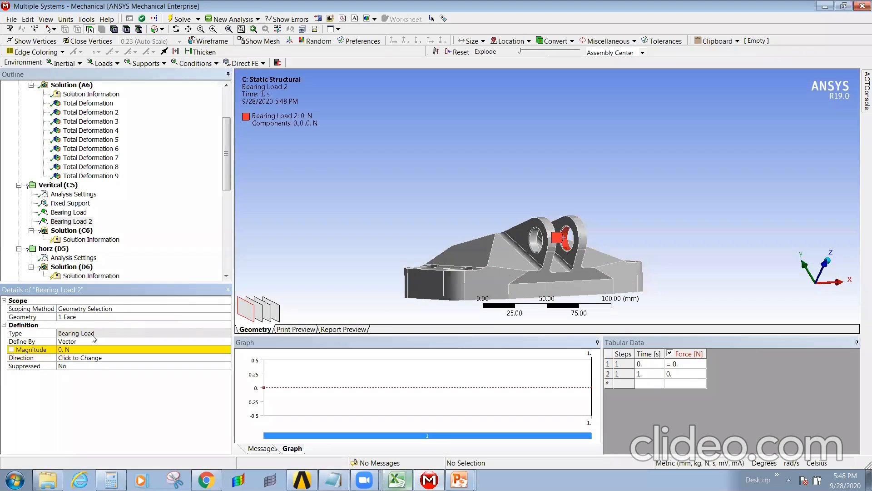
- Define Bearing Load 2 by components in the CS01 coordinate system
click(218, 341)
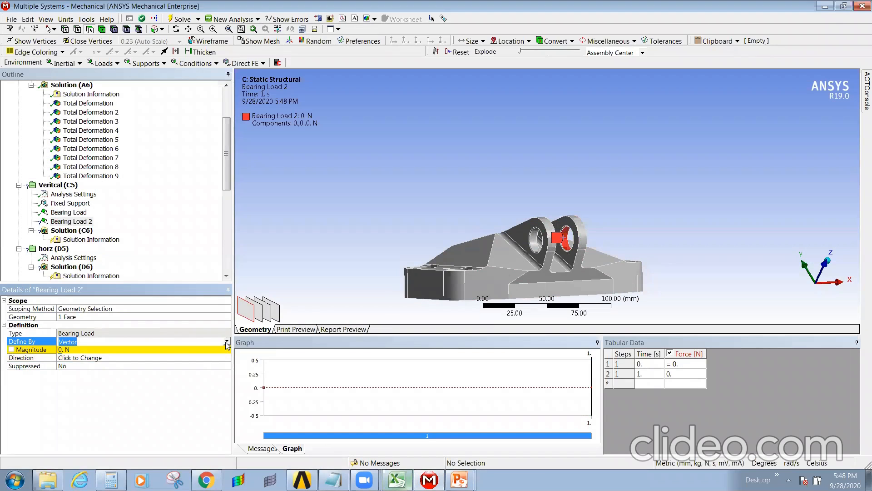
click(227, 345)
click(91, 350)
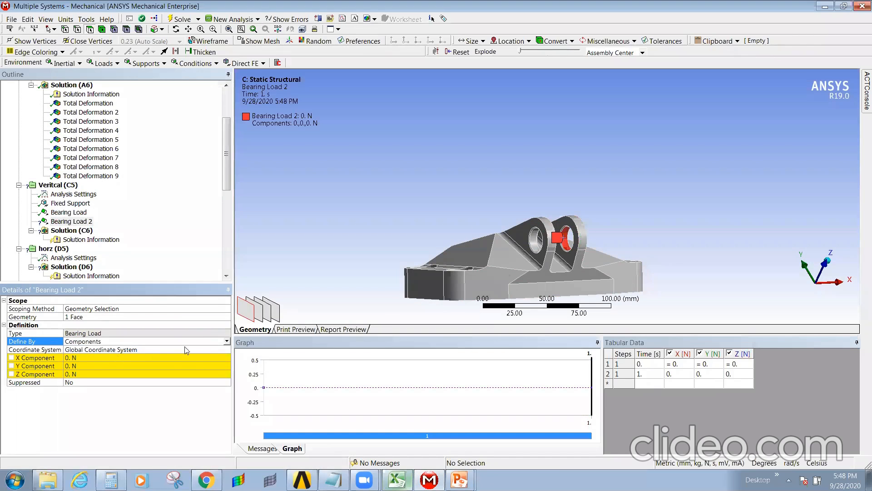
click(229, 351)
click(228, 350)
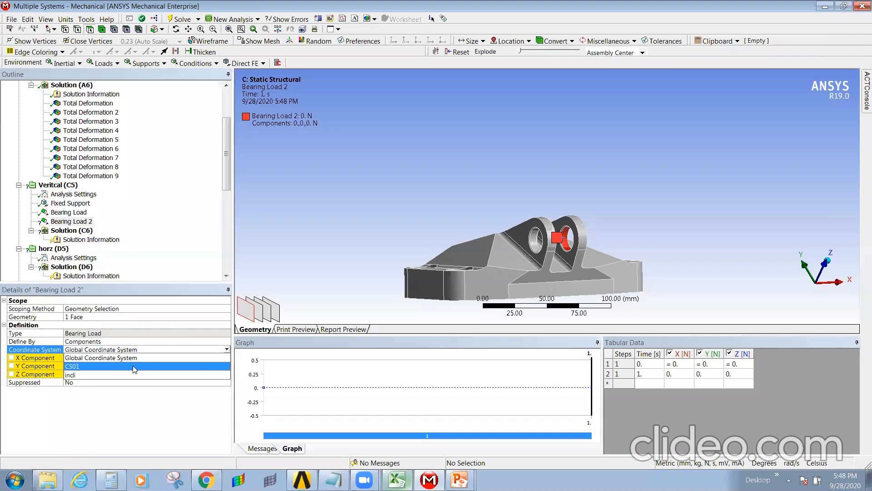
click(121, 366)
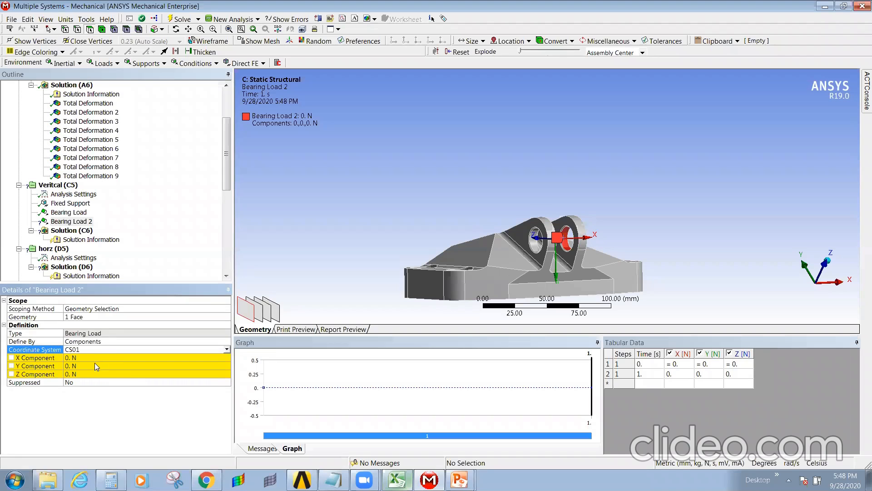
- Set Bearing Load 2's Y component to -17793 N and review the Veritcal analysis's fixed support and bearing loads
click(106, 367)
text(-17793)
key(Return)
middle_drag(505, 282, 490, 324)
click(70, 204)
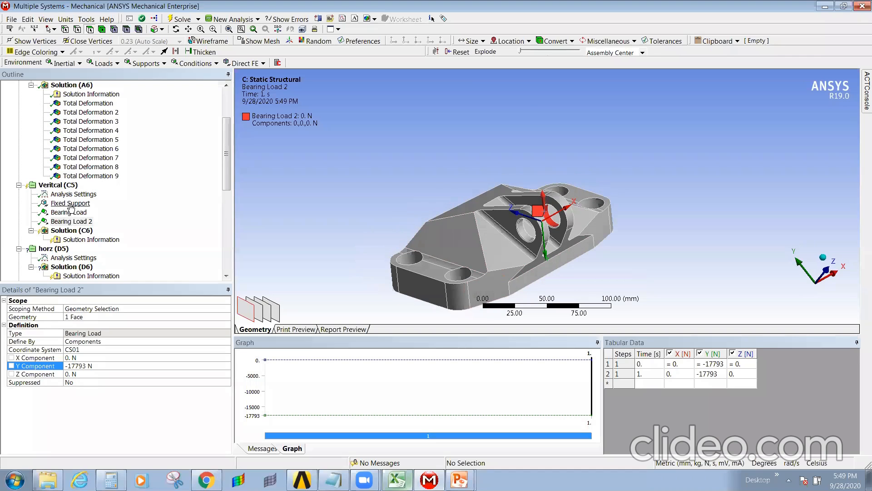
click(70, 213)
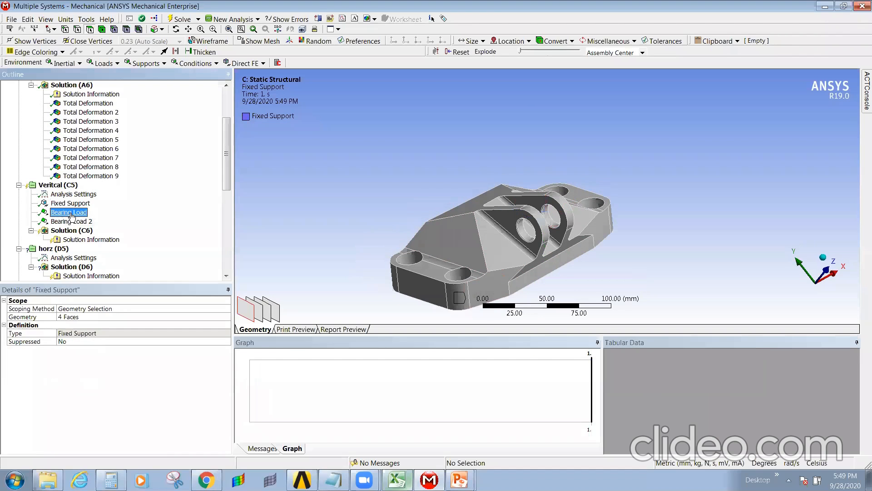
click(70, 222)
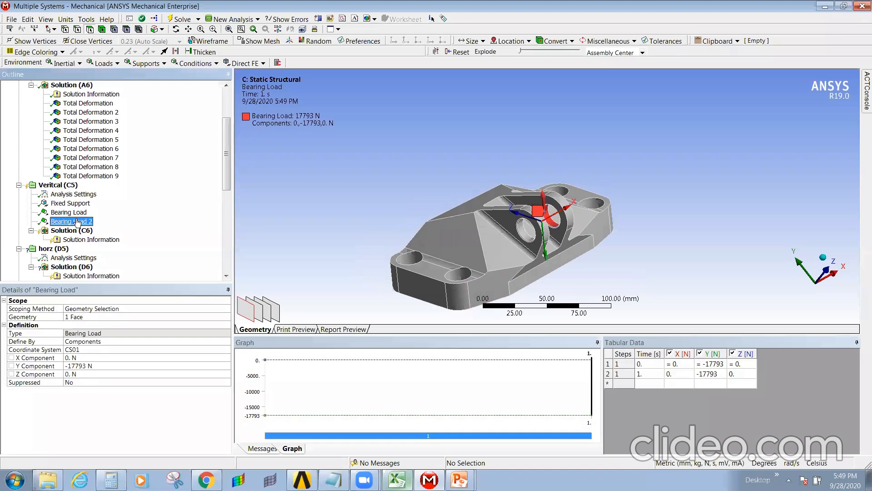
- Insert a total deformation result and an equivalent (von-Mises) stress result under Solution (C6)
click(82, 231)
right_click(82, 231)
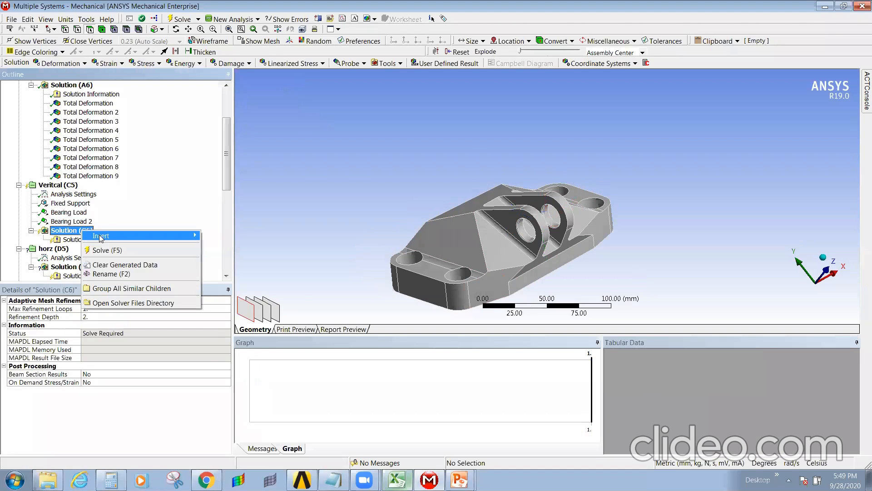
mouse_move(101, 236)
mouse_move(229, 236)
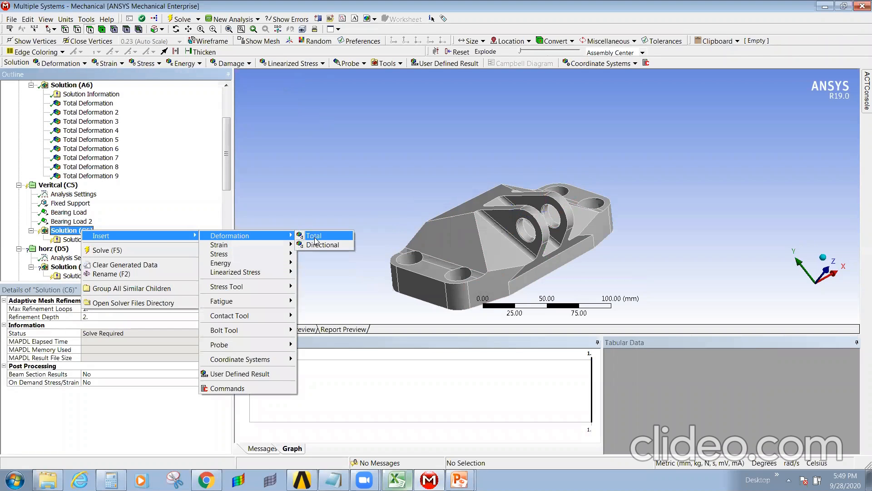
click(314, 236)
right_click(73, 231)
mouse_move(100, 239)
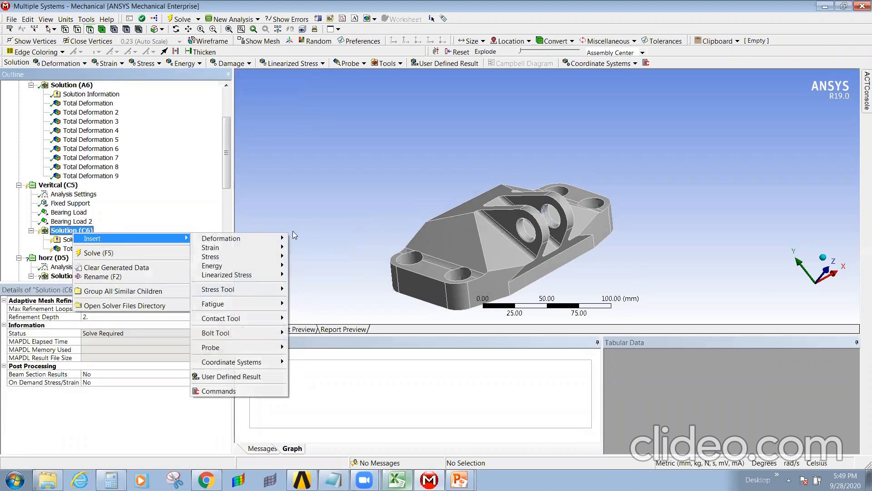
mouse_move(236, 257)
click(318, 255)
- Add an equivalent (von-Mises) elastic strain result and a shear stress result to Solution (C6)
right_click(75, 231)
mouse_move(96, 233)
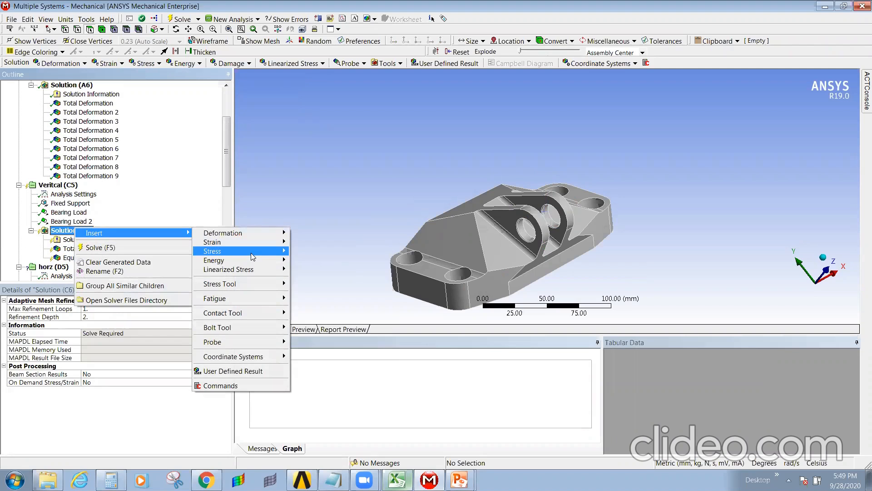
mouse_move(272, 242)
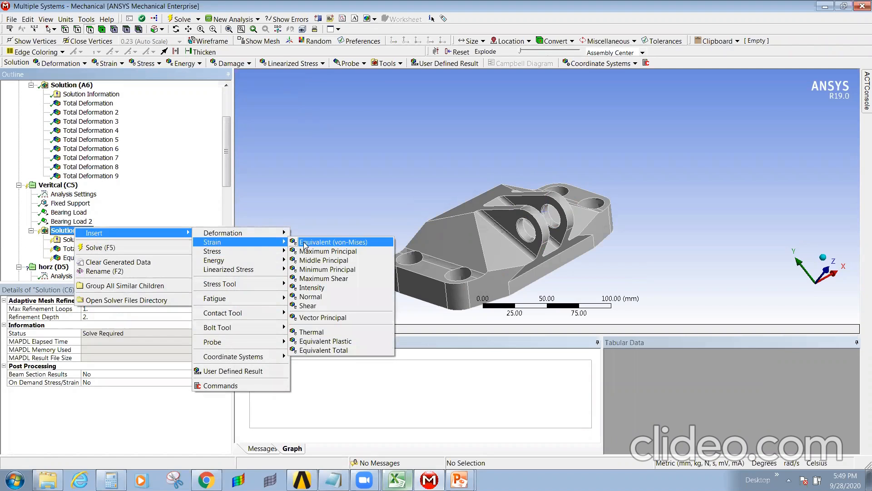
click(305, 242)
click(72, 230)
right_click(76, 233)
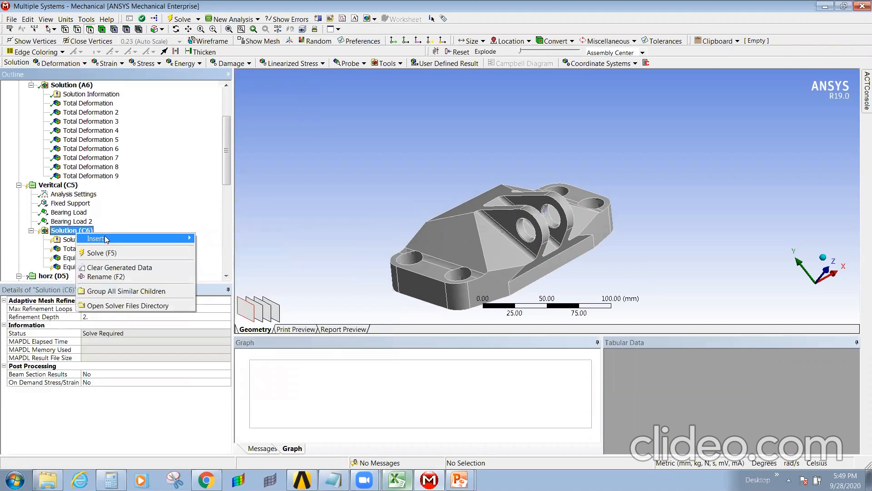
mouse_move(105, 240)
mouse_move(250, 258)
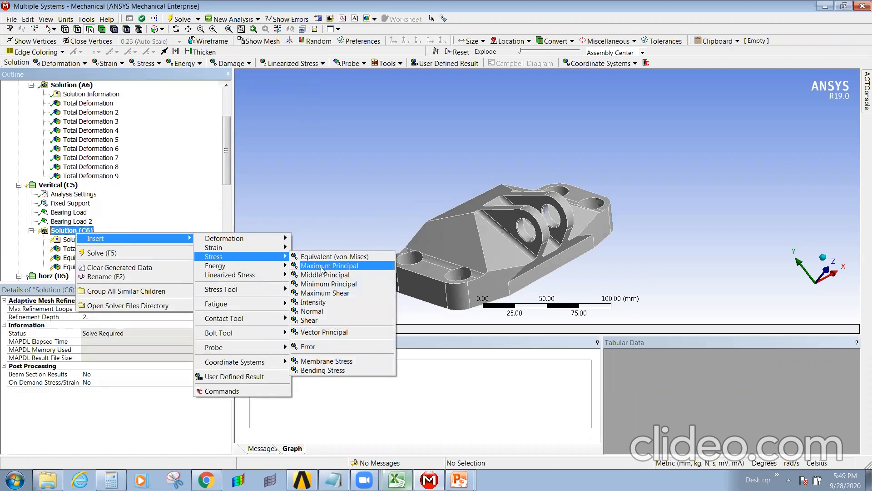
click(324, 321)
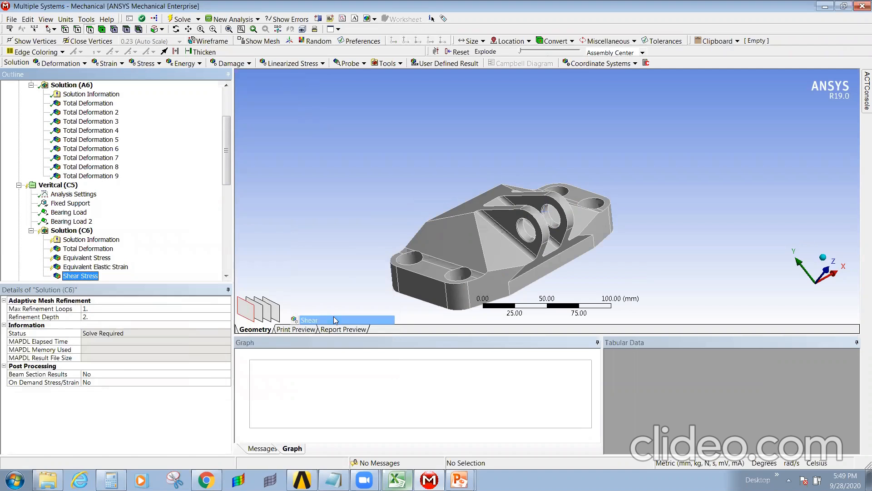
- Insert a maximum principal stress result under Solution (C6) and select the Veritcal (C5) analysis to show its loads
click(72, 229)
right_click(73, 231)
mouse_move(114, 233)
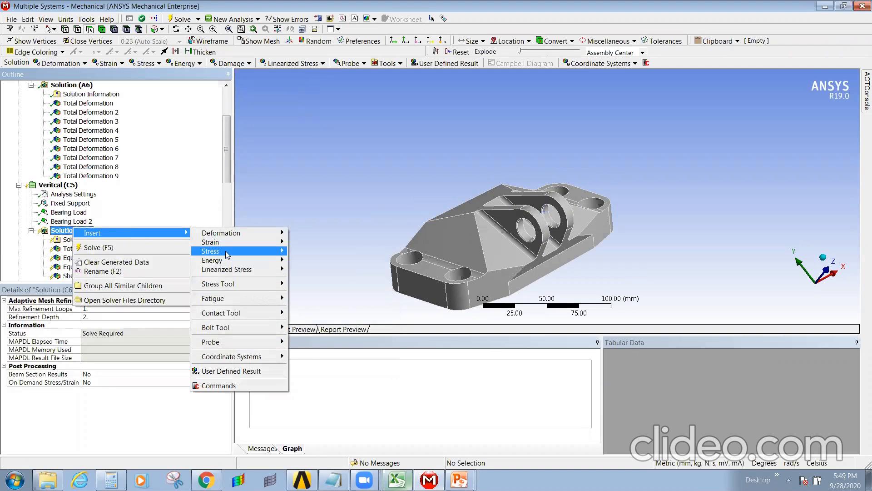
mouse_move(227, 255)
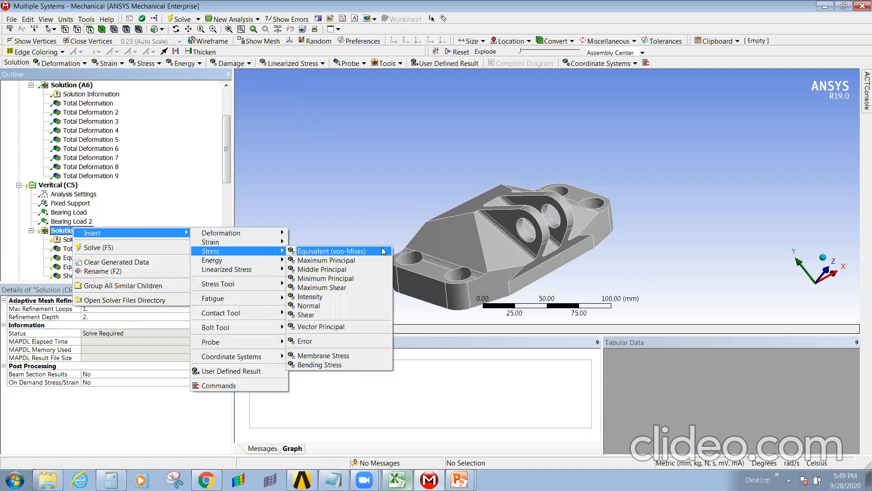
click(340, 261)
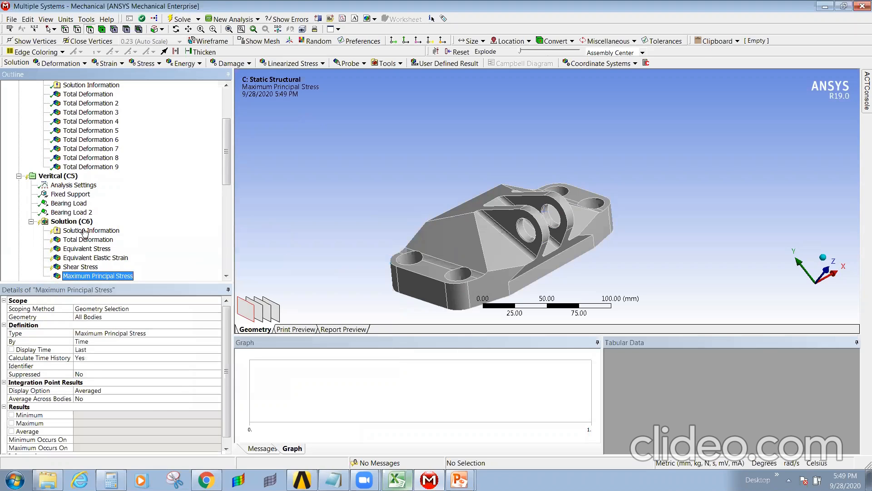
click(55, 177)
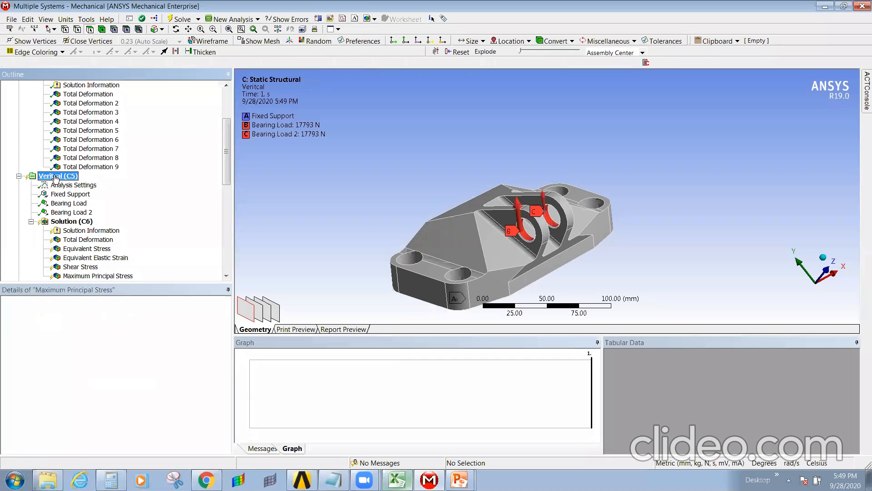
- Solve the Veritcal (C5) static structural analysis
right_click(55, 177)
click(86, 197)
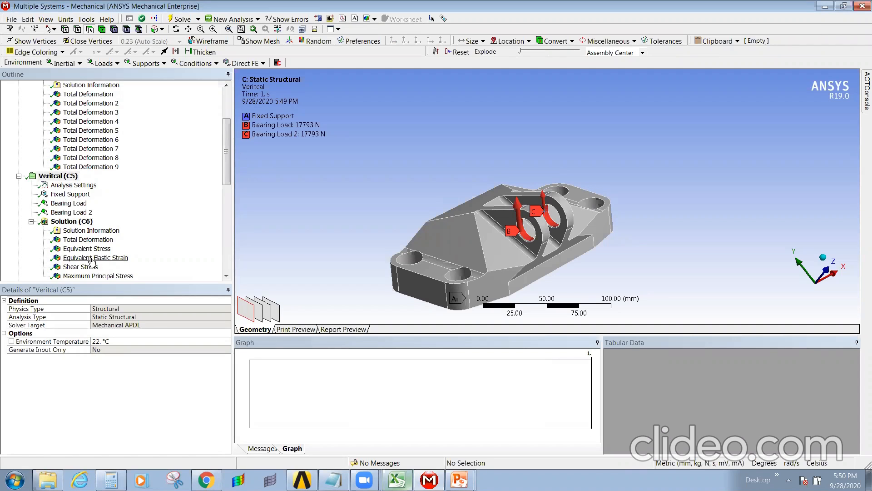
click(191, 217)
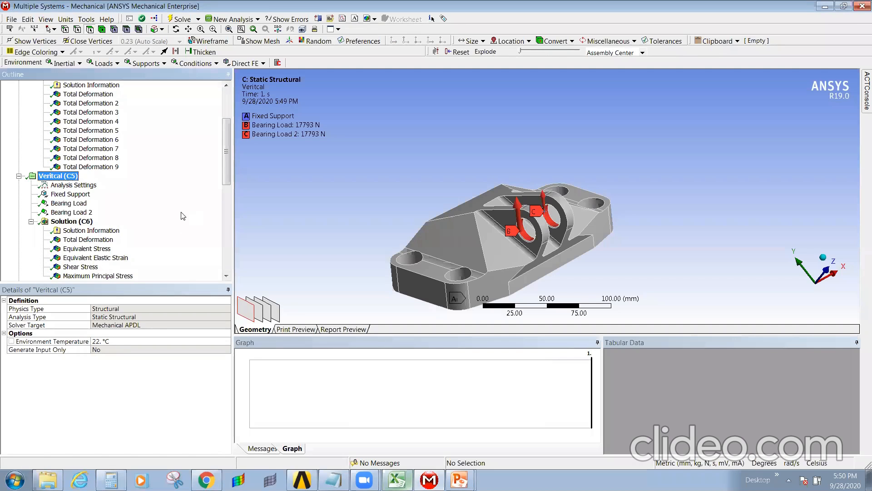
- Show the total deformation result of Solution (C6) and set its deformation scale to 1.0 (True Scale)
click(91, 240)
middle_drag(522, 218, 504, 251)
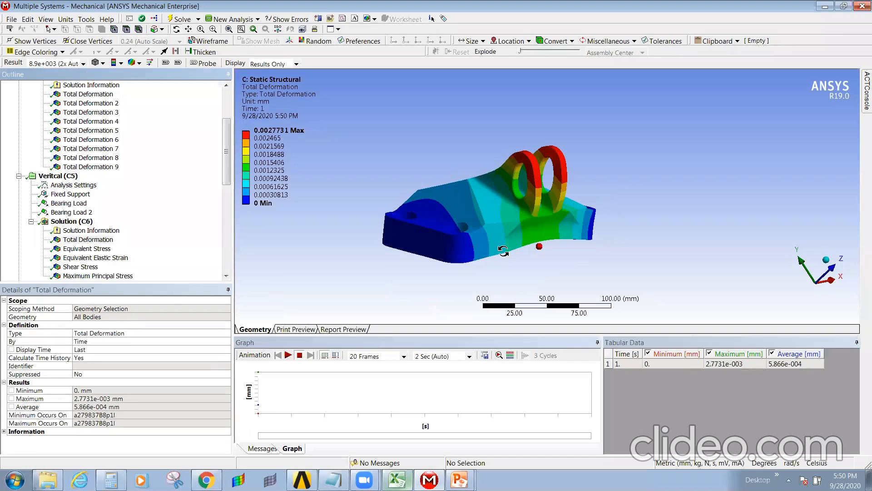
click(83, 64)
click(63, 84)
middle_drag(534, 222, 469, 235)
- Examine the equivalent stress, equivalent elastic strain, shear stress and maximum principal stress results of Solution (C6)
click(86, 248)
click(81, 258)
middle_drag(537, 232, 475, 237)
click(85, 271)
click(103, 275)
middle_drag(522, 219, 467, 245)
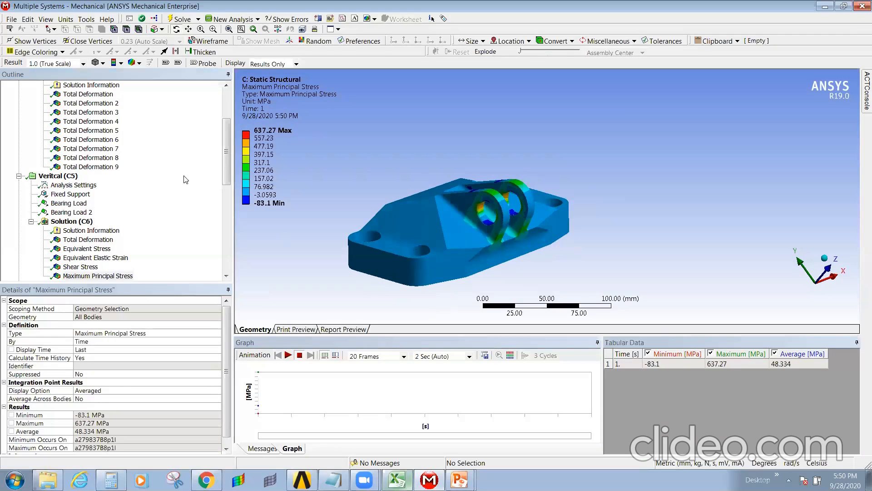
- Insert a fixed support in the horz (D5) analysis
drag(226, 151, 226, 194)
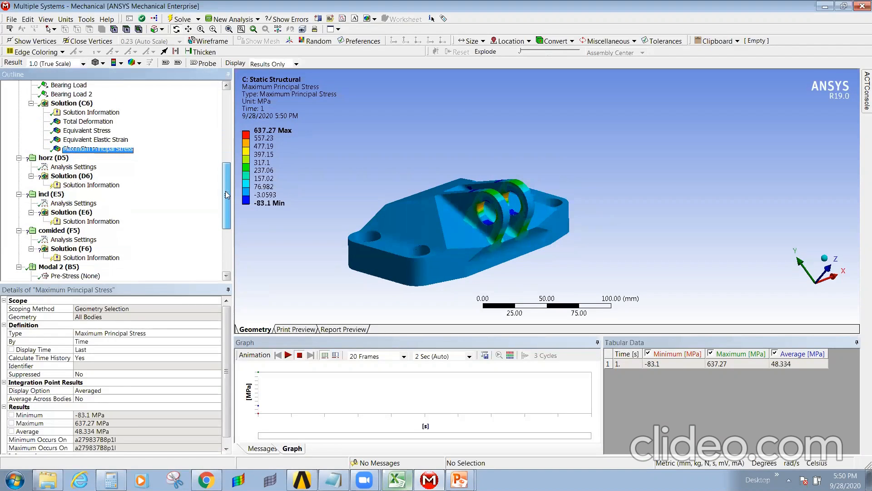
click(53, 157)
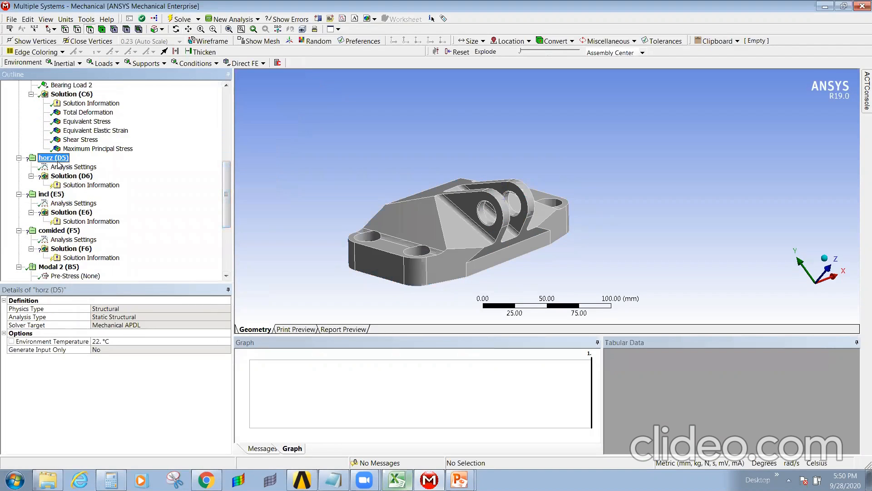
right_click(57, 160)
mouse_move(93, 173)
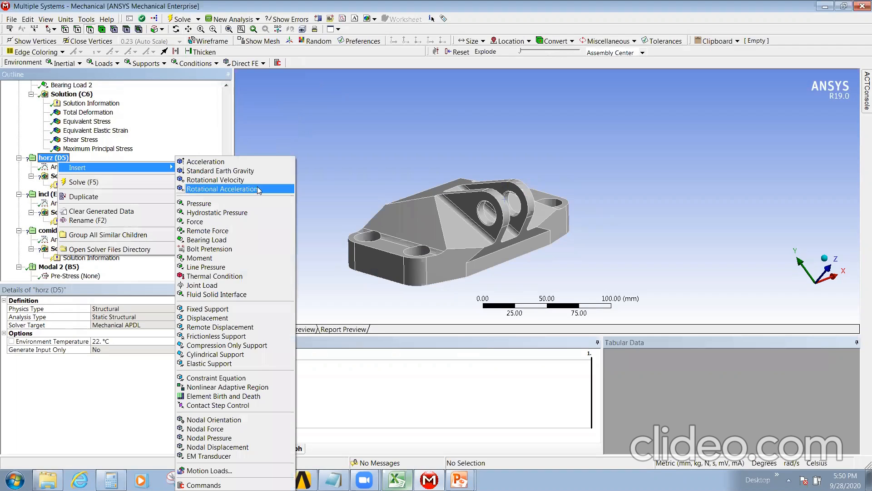
click(217, 314)
right_click(54, 157)
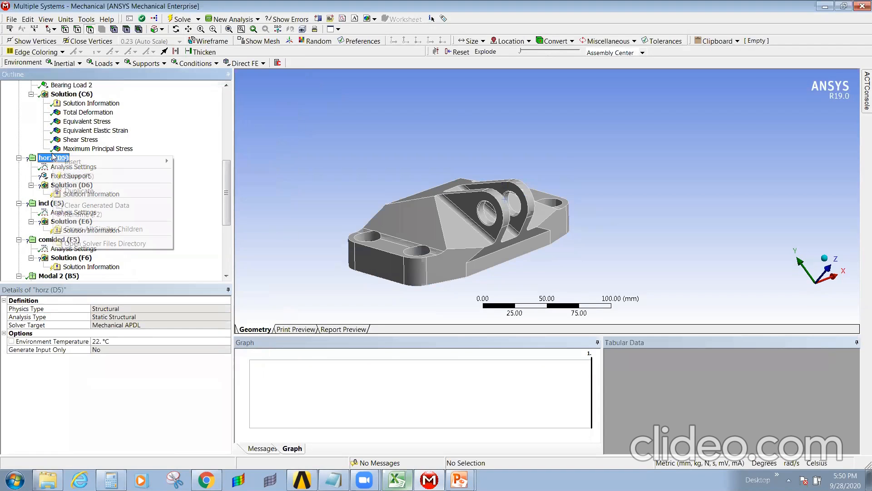
click(204, 145)
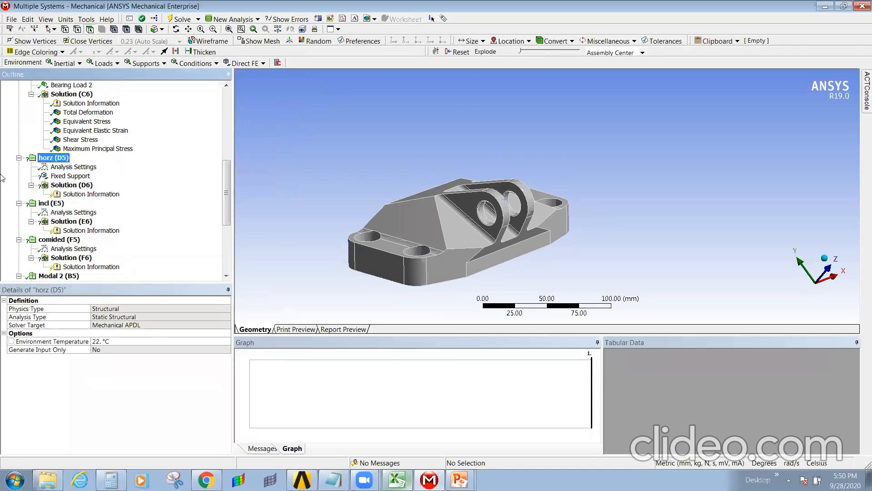
right_click(53, 158)
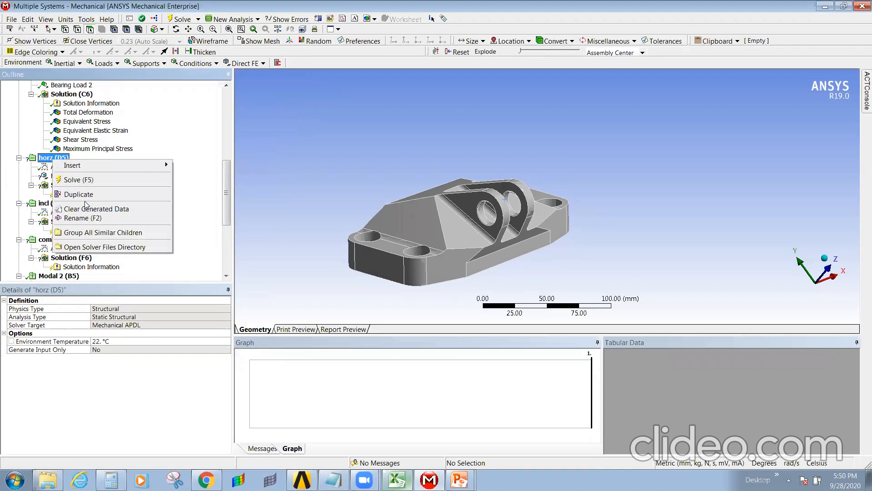
click(205, 239)
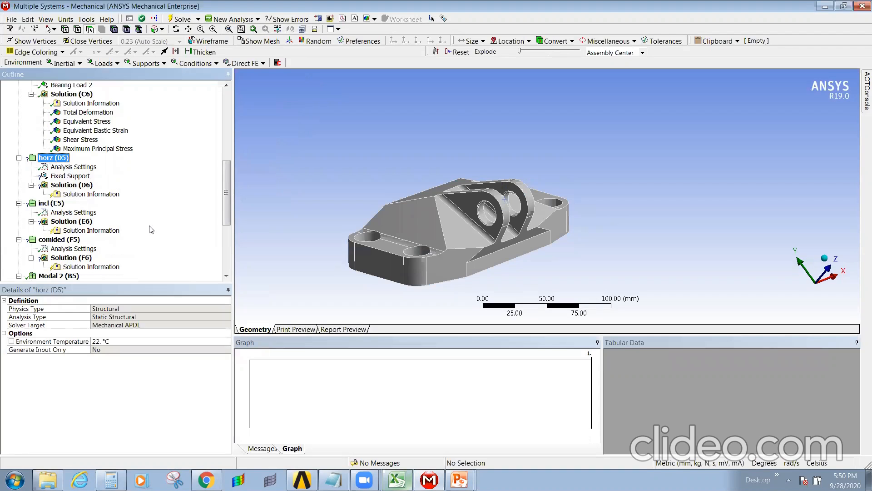
- Duplicate the Veritcal (C5) analysis with its loads and results, and rename the copy horz_01
scroll(154, 231, up, 2)
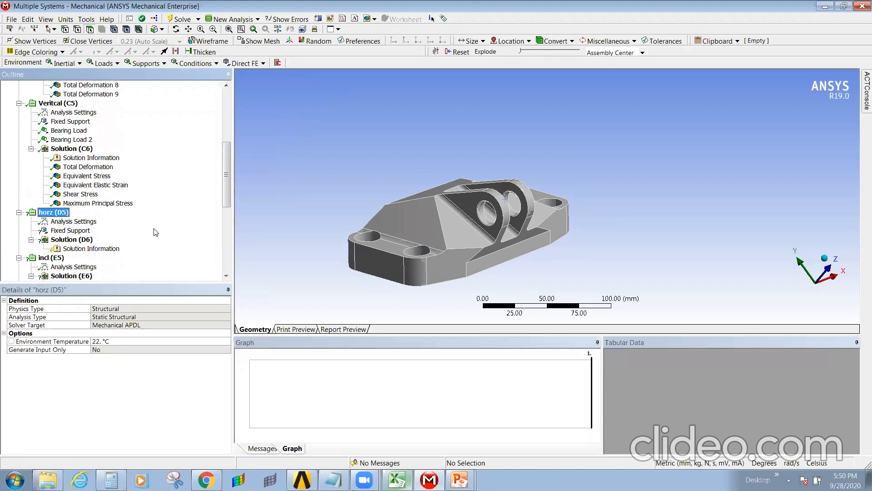
click(57, 103)
right_click(58, 102)
click(86, 120)
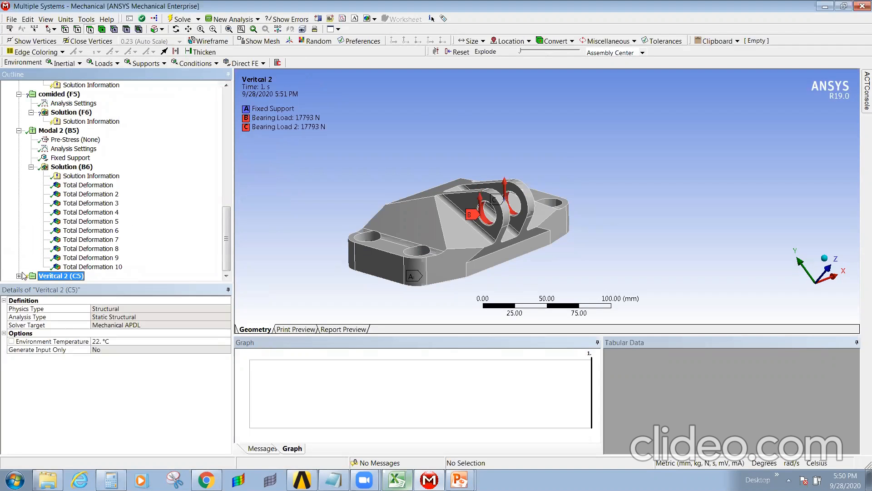
click(53, 275)
text(hor)
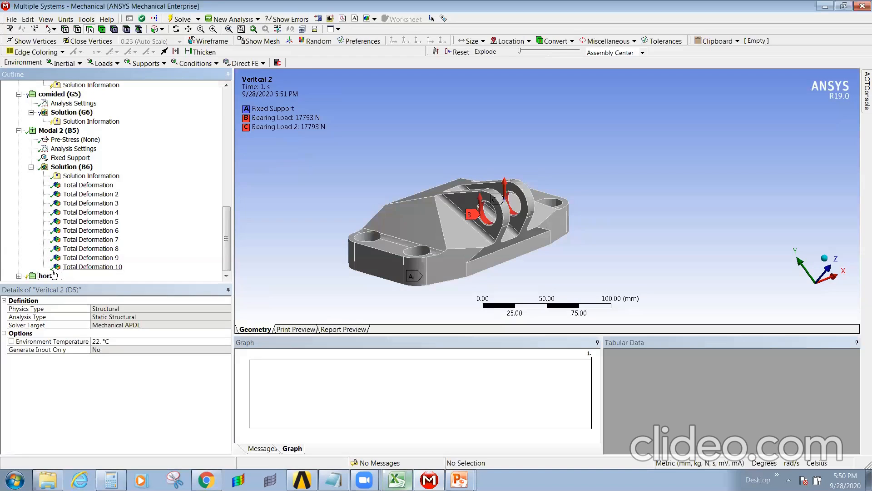
text(z_01)
key(Return)
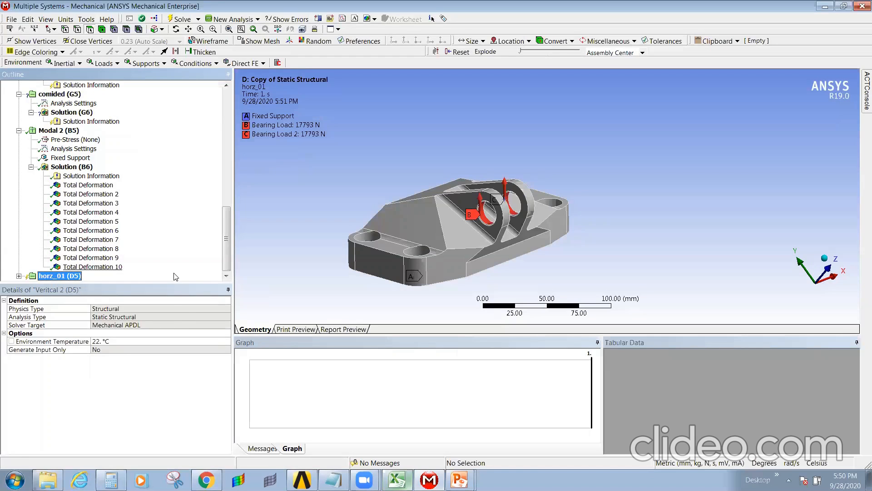
- Review the fixed support, both bearing loads and their directions, and the result objects copied into horz_01 (D5)
click(19, 276)
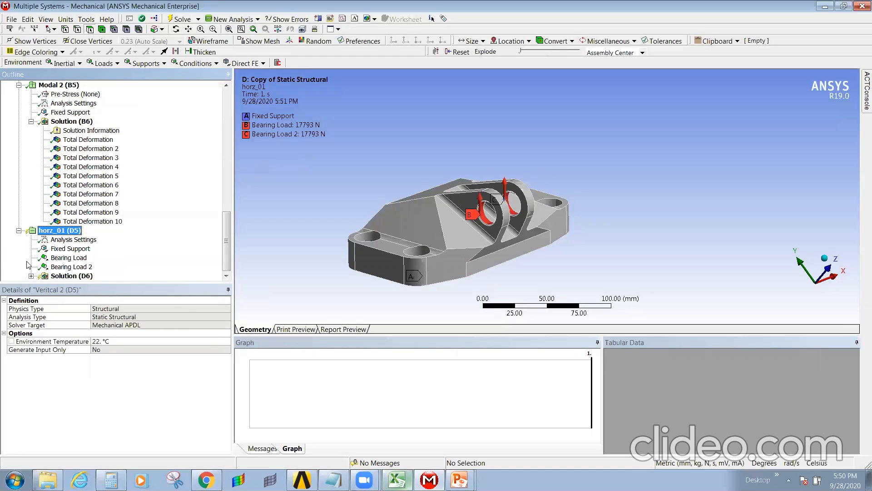
click(68, 250)
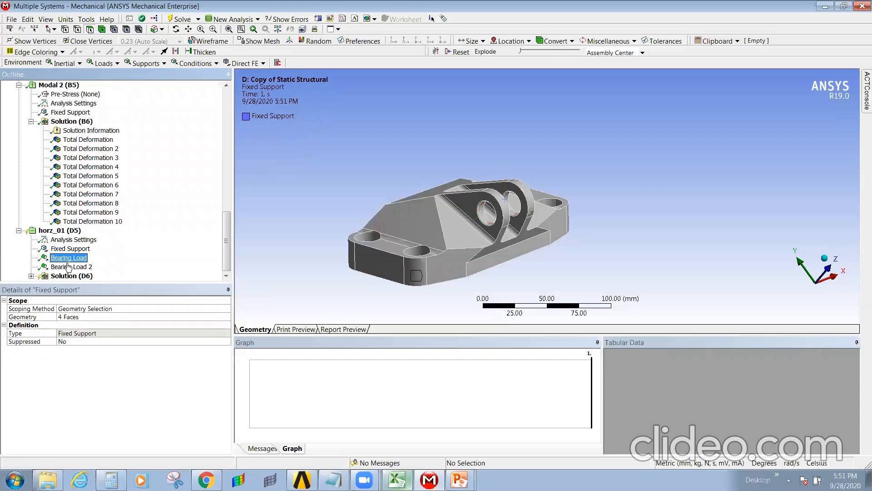
click(68, 258)
click(68, 267)
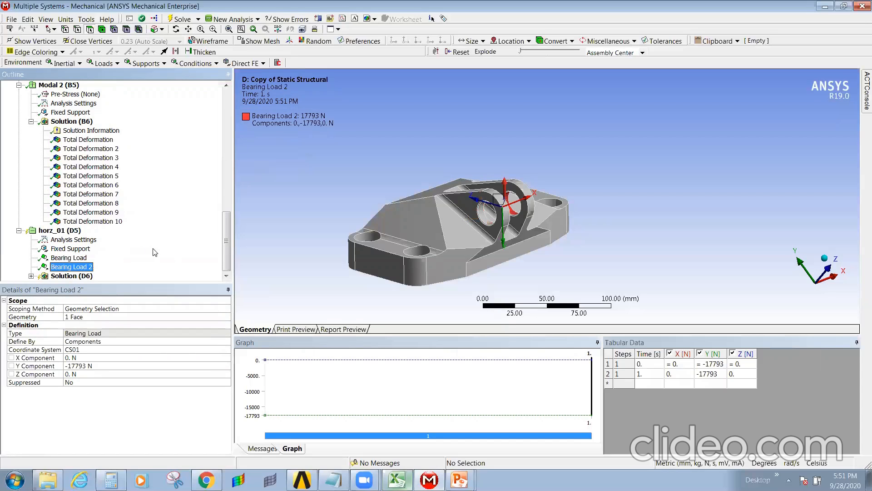
click(31, 276)
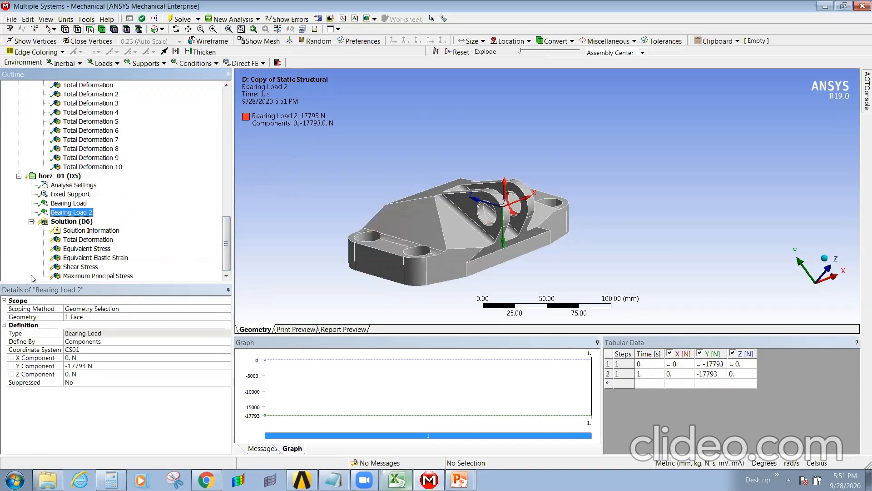
click(69, 203)
middle_drag(522, 200, 568, 228)
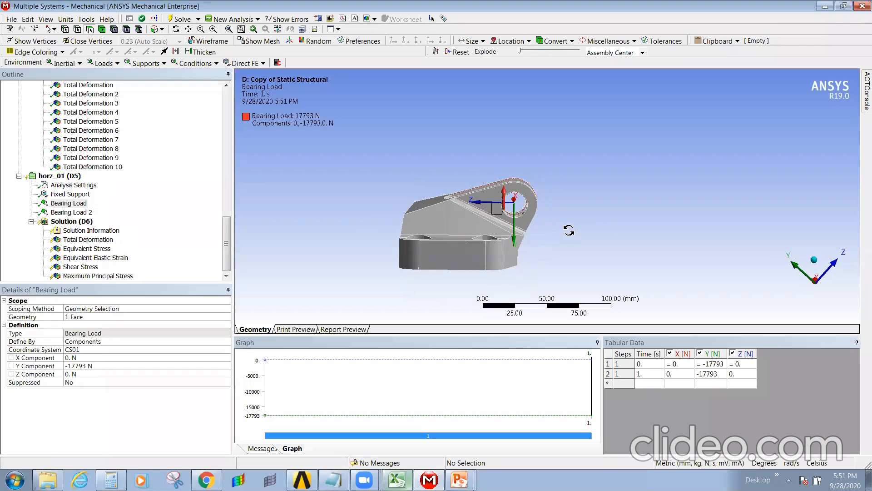
click(81, 202)
click(84, 409)
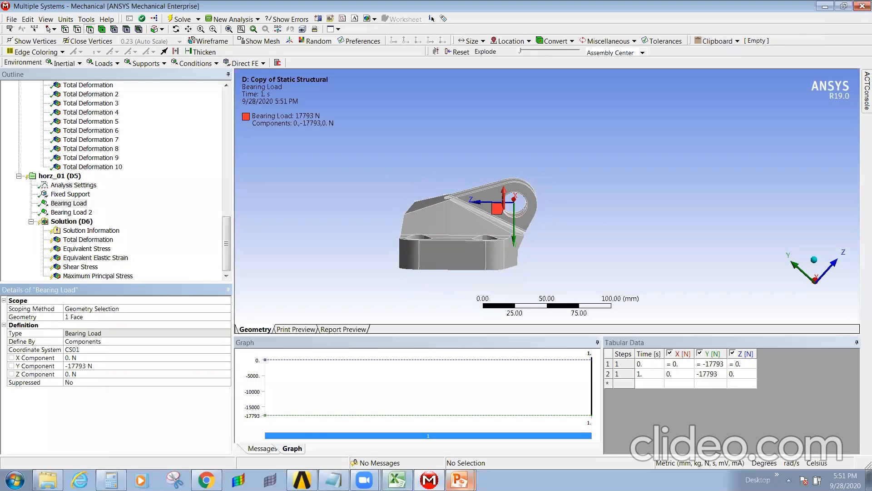
- Switch to the Engine bracket presentation in PowerPoint and copy the Case 2 horizontal load value, 37809.88
mouse_move(460, 480)
click(454, 441)
drag(535, 378, 578, 380)
key(ctrl+c)
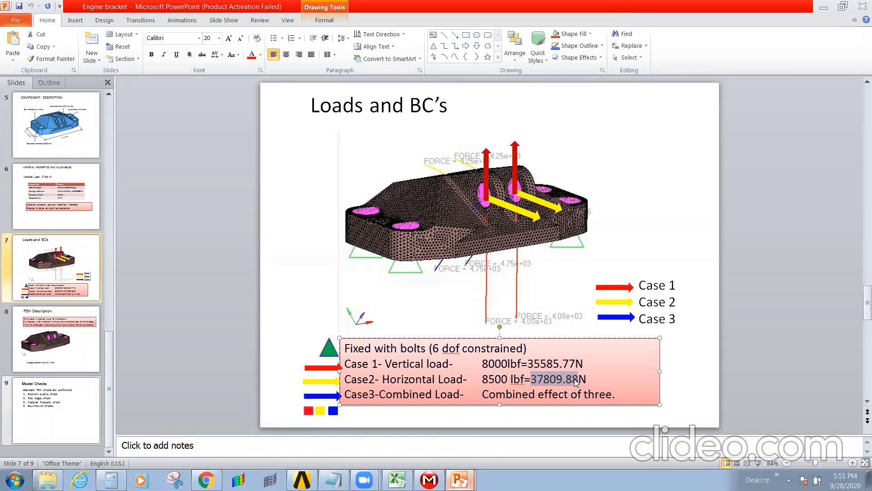
- Switch to Calculator, divide the copied 37809.88 load by 2 and copy the result
mouse_move(460, 480)
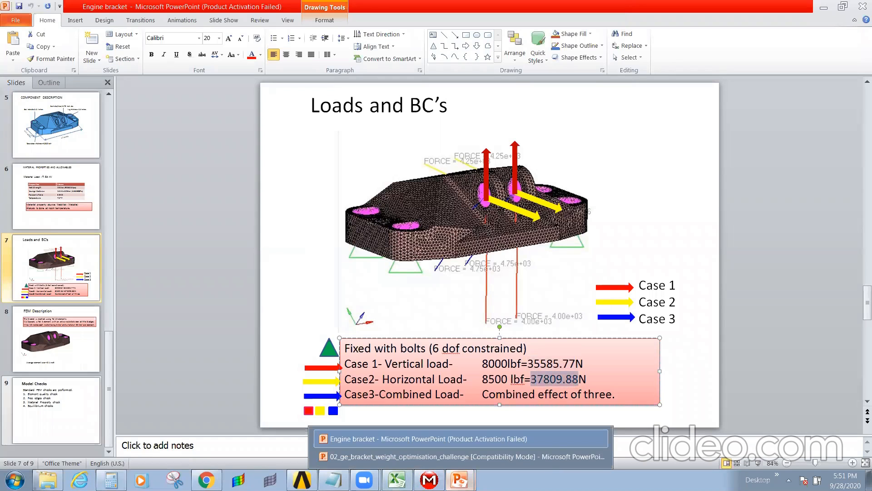
click(111, 480)
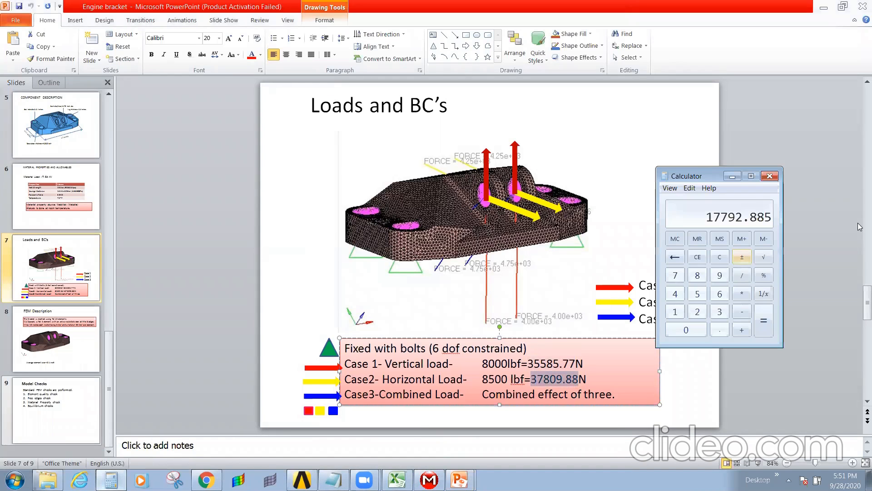
key(Escape)
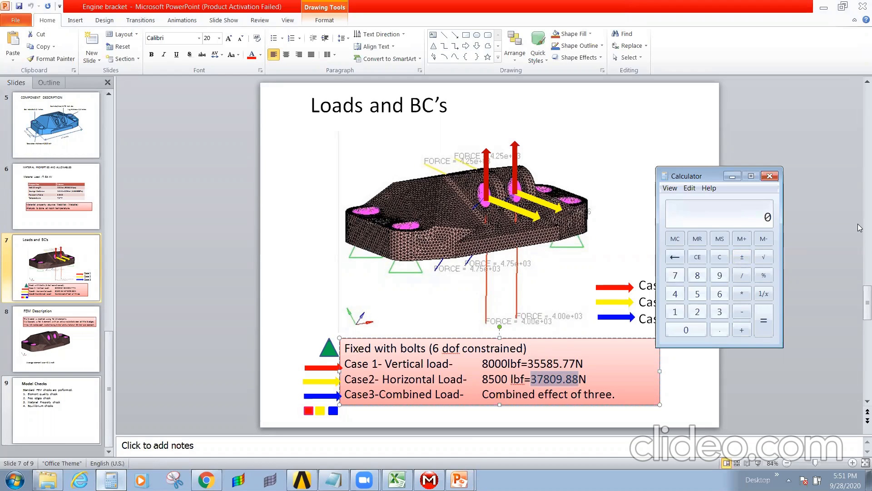
key(ctrl+v)
text(/2)
key(Return)
right_click(735, 218)
click(741, 225)
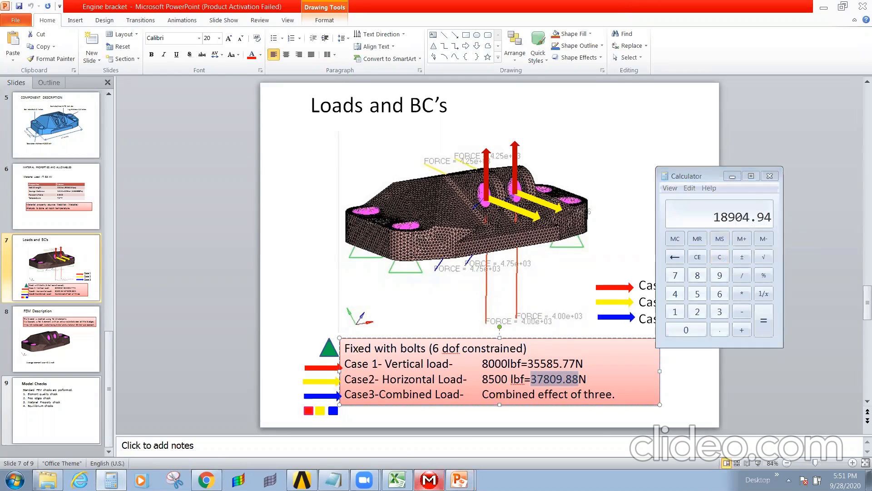
- Switch back to ANSYS Mechanical and set the Z component of horz_01's Bearing Load to -18904.94 N
click(429, 479)
click(97, 374)
text(-)
key(ctrl+v)
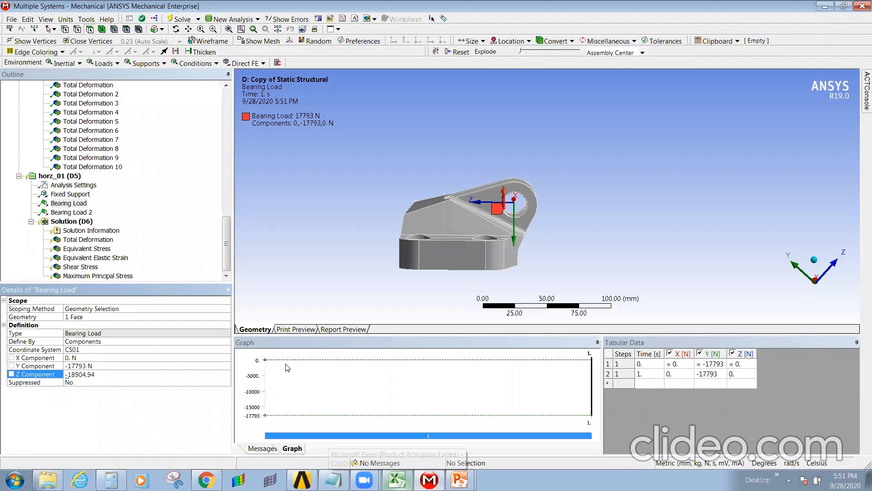
- Set the Y component of horz_01's first Bearing Load to 0 N and check the load direction
click(114, 366)
key(BackSpace)
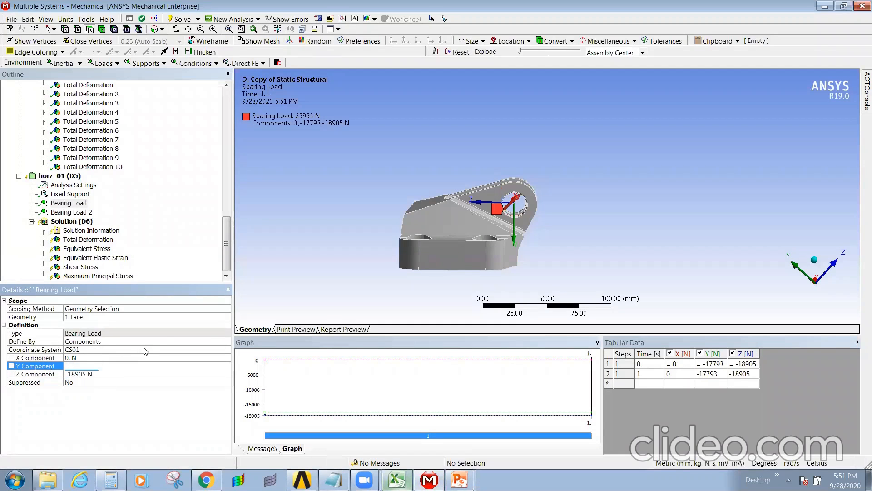
click(163, 332)
click(99, 366)
text(0)
key(Return)
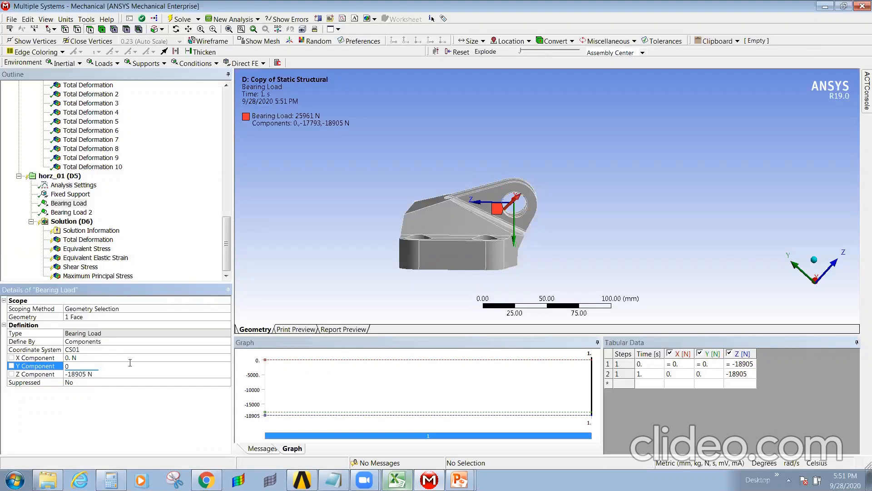
middle_drag(537, 179, 514, 216)
- Copy the first Bearing Load's Z component value and set Bearing Load 2's Y component to 0 N
click(108, 374)
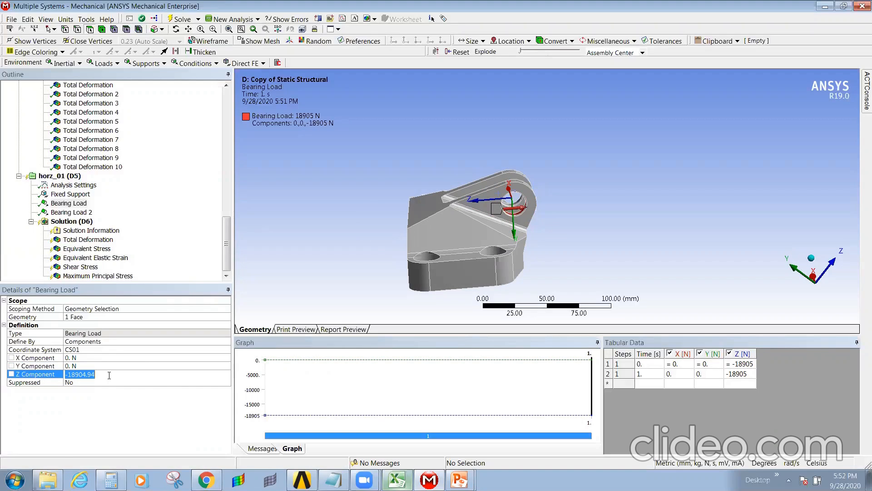
click(117, 418)
click(73, 212)
click(95, 366)
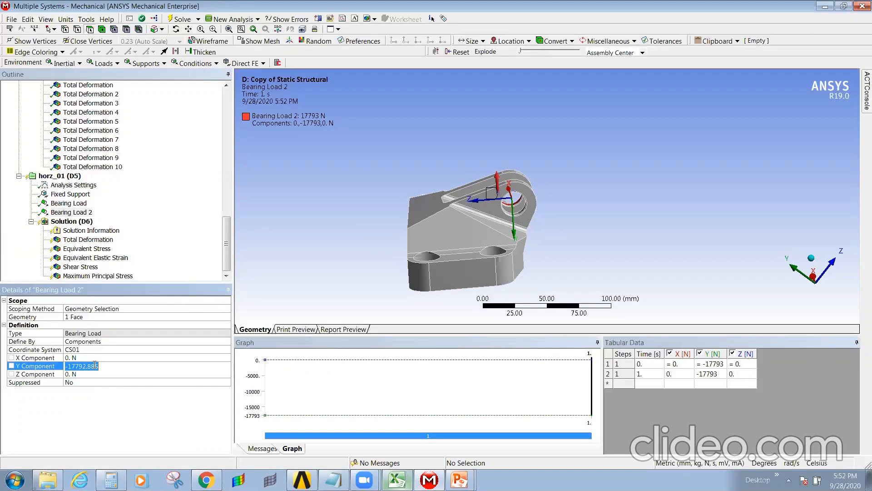
key(ctrl+v)
key(Return)
click(101, 368)
text(0)
click(418, 301)
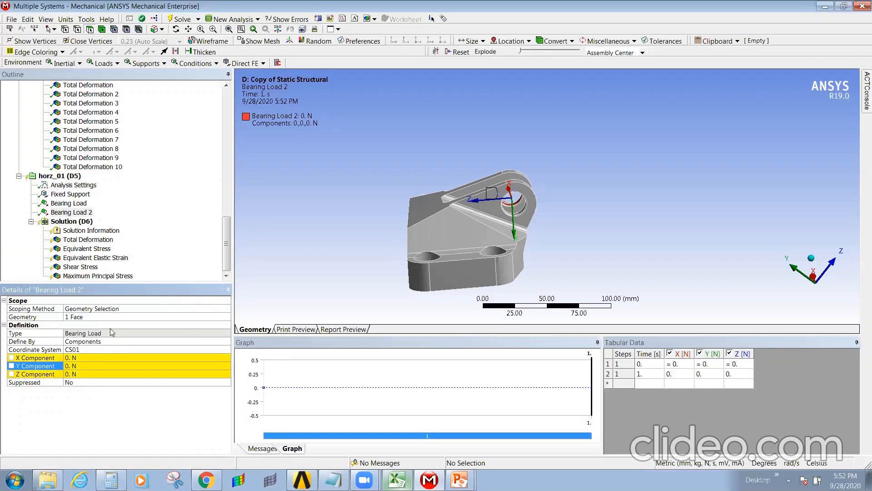
- Set Bearing Load 2's Z component in horz_01 to -18904.94 N and select Solution (D6)
click(94, 374)
key(ctrl+v)
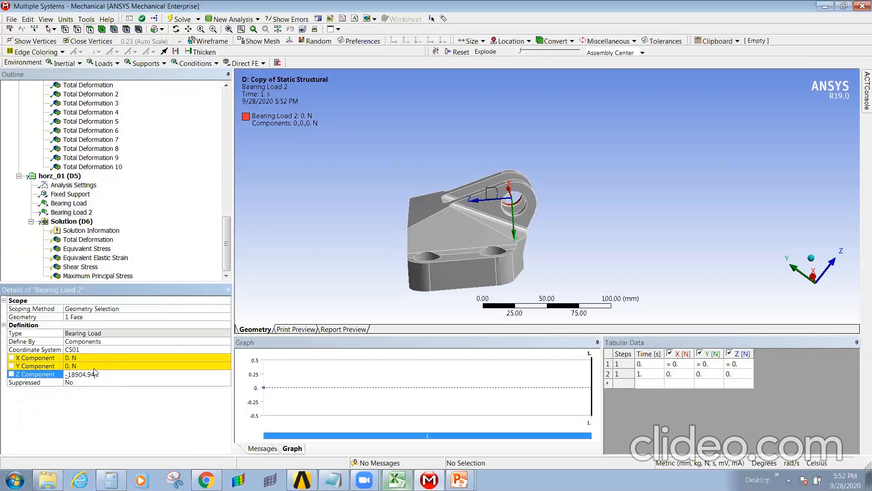
key(Return)
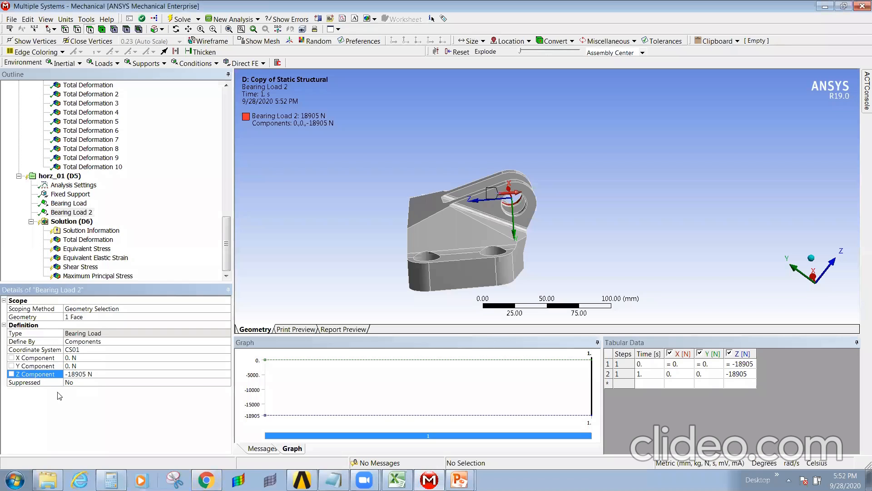
middle_drag(378, 275, 486, 240)
click(73, 221)
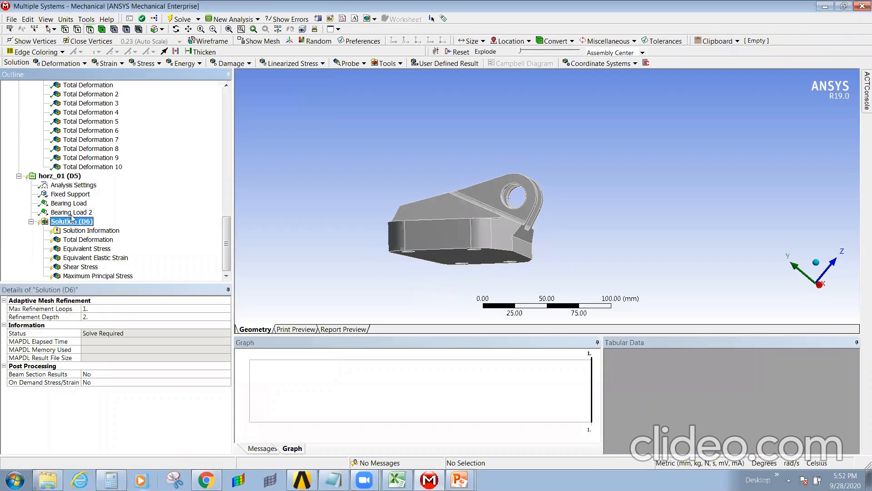
- Check horz_01's Fixed Support and applied loads, and solve its Solution (D6)
right_click(72, 219)
click(194, 188)
click(70, 194)
click(57, 176)
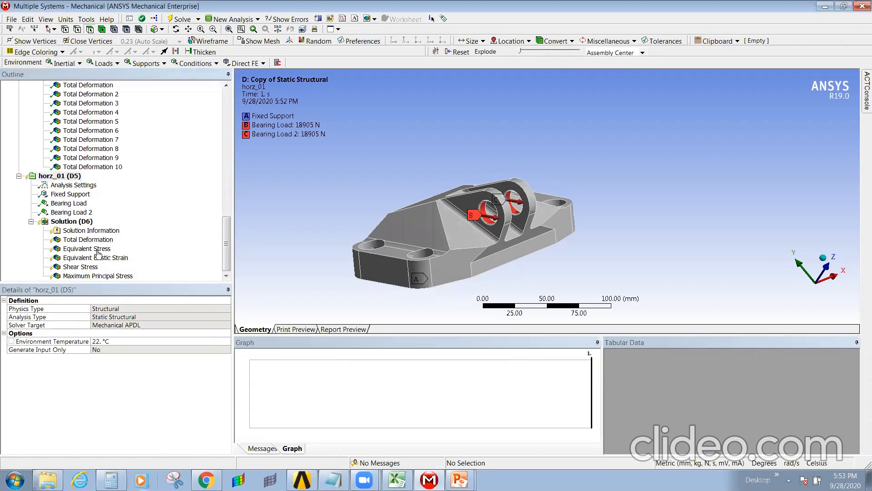
click(85, 222)
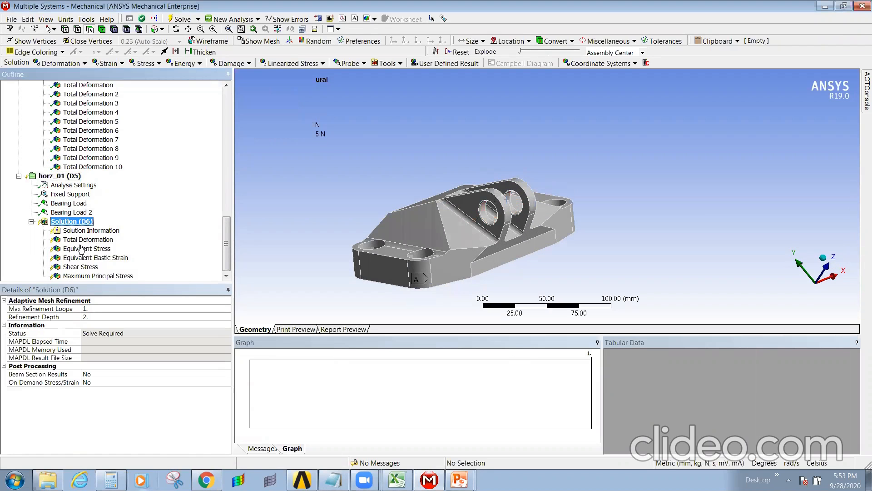
right_click(68, 222)
click(95, 243)
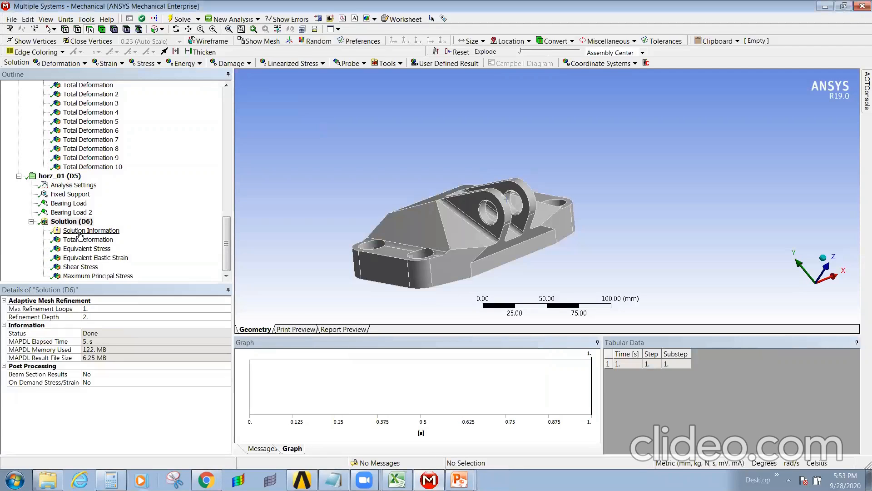
- Review horz_01's total deformation, equivalent stress, equivalent elastic strain, shear stress and maximum principal stress results
click(92, 239)
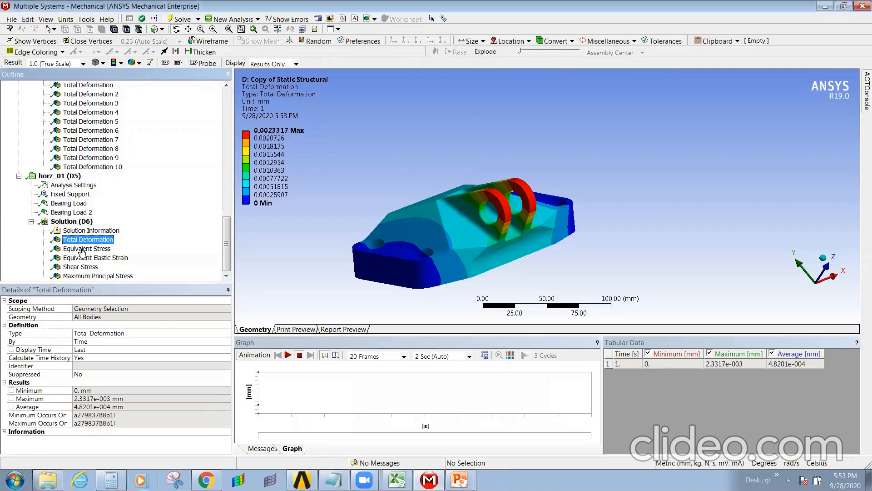
click(82, 250)
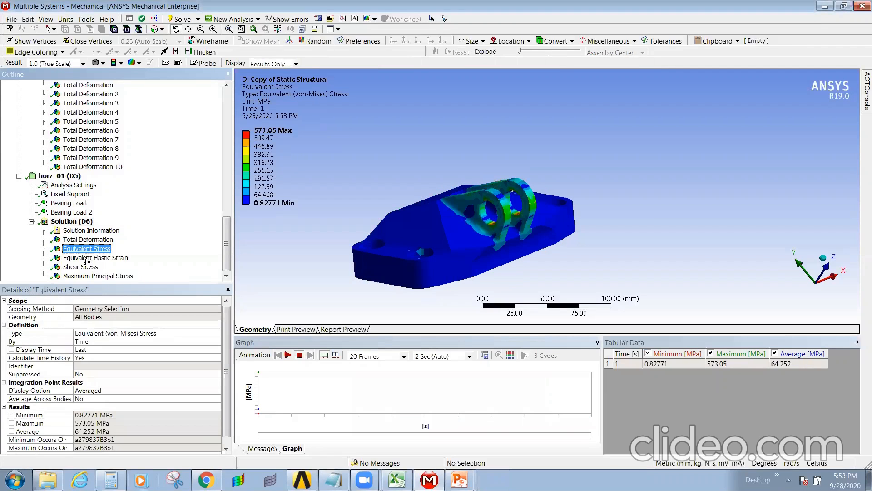
click(87, 259)
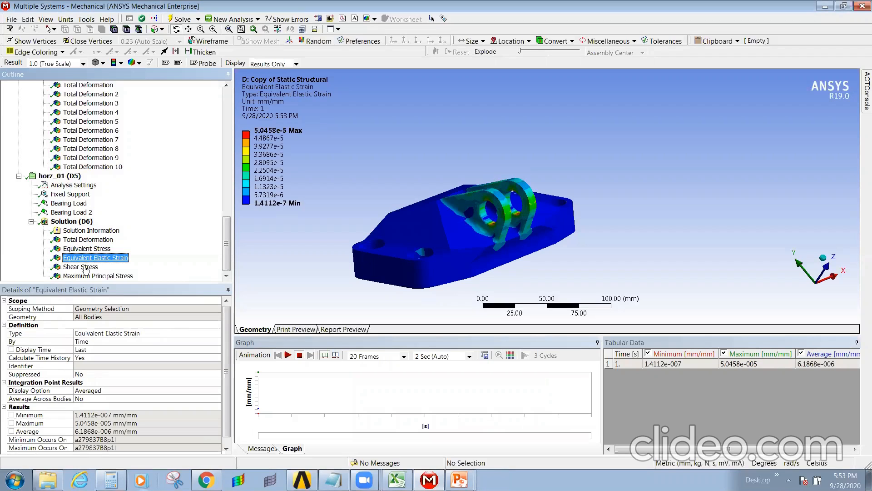
click(86, 268)
click(87, 276)
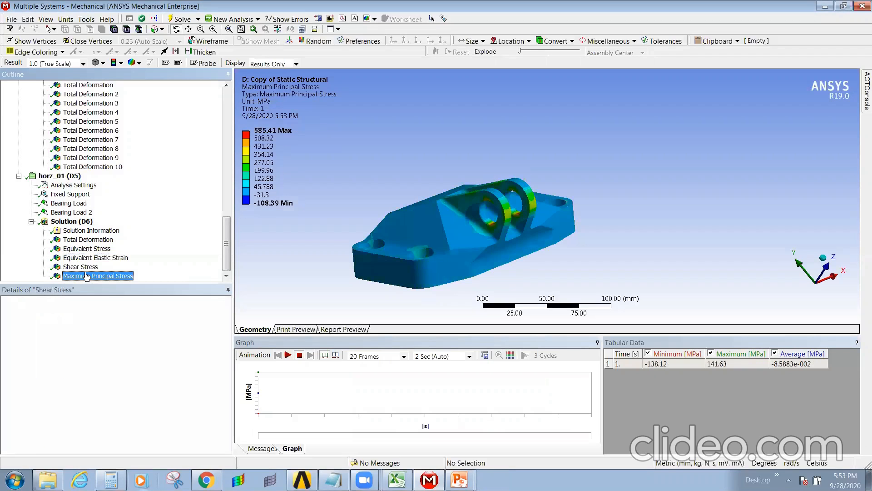
drag(468, 200, 441, 198)
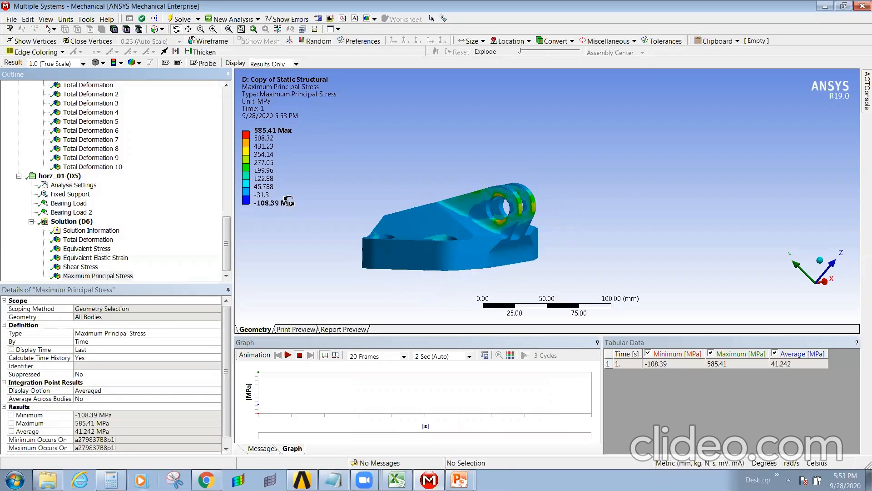
click(228, 248)
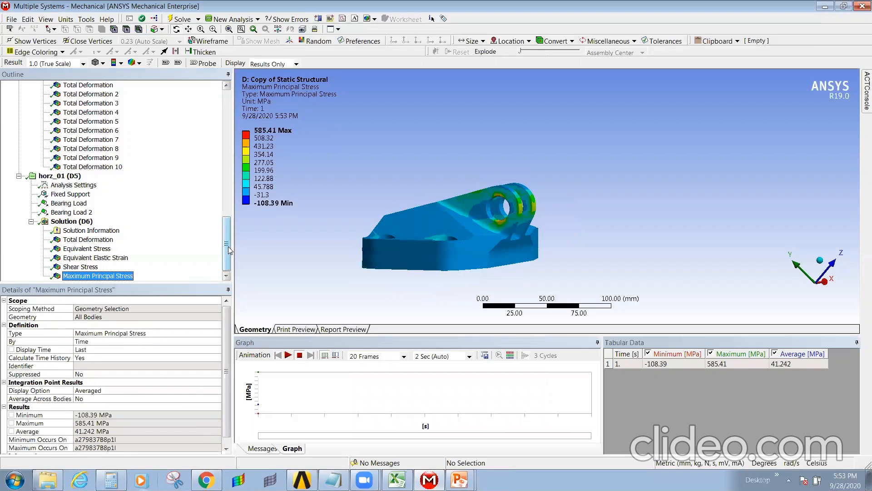
- Duplicate the horz_01 analysis, expand the copy and rename it incli_01
click(72, 176)
right_click(72, 177)
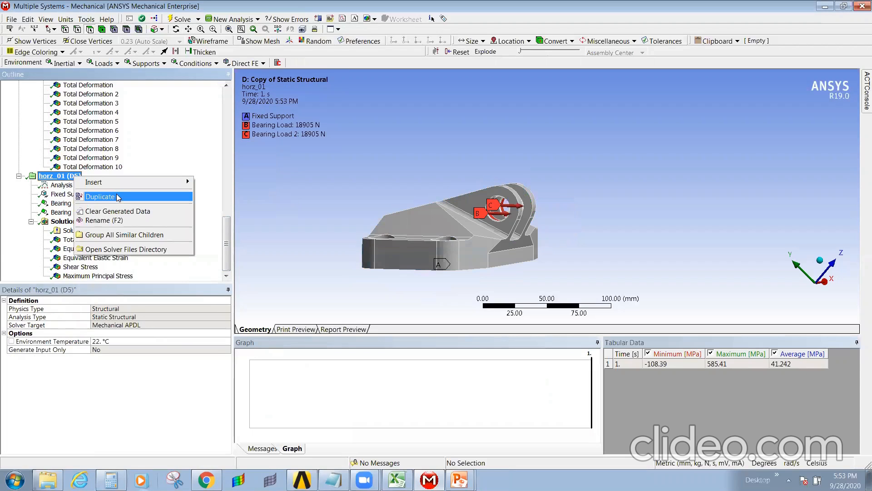
click(117, 197)
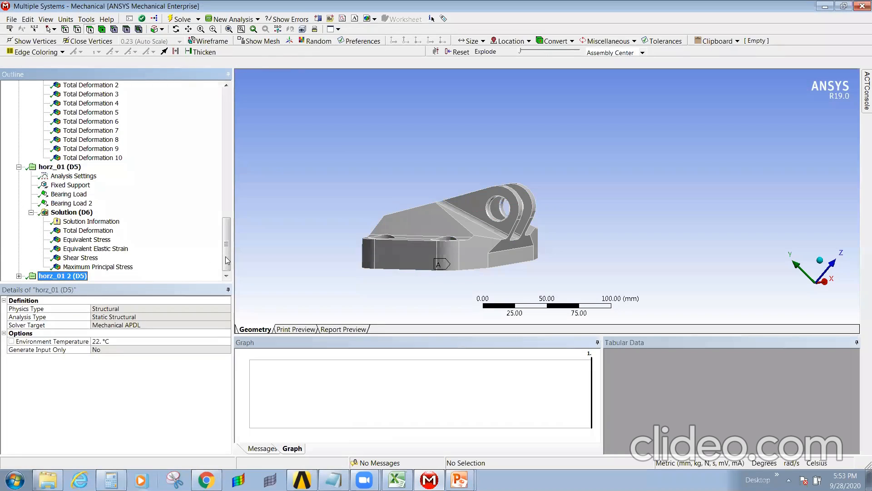
click(19, 276)
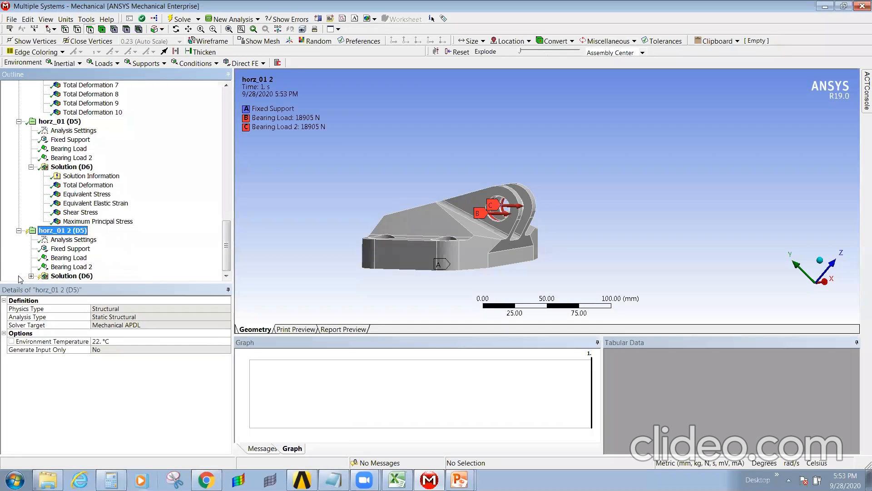
click(62, 232)
text(incli)
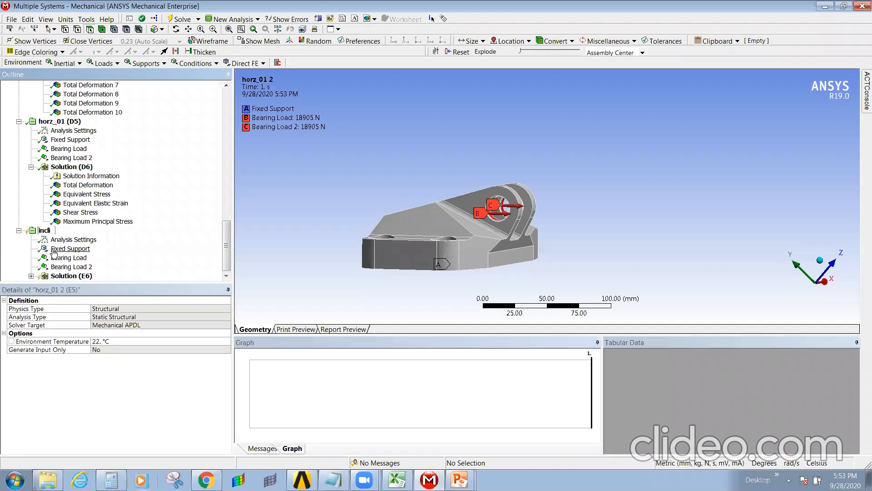
text(_01)
key(Return)
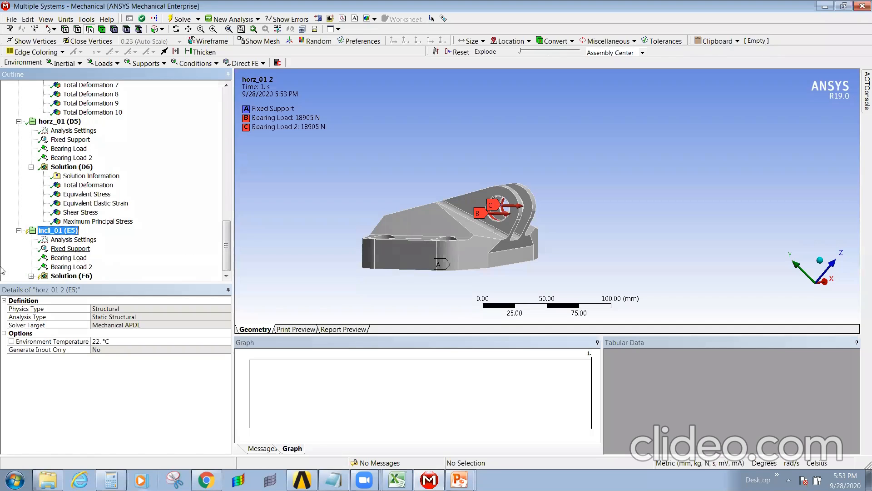
- Inspect incli_01's Fixed Support and first Bearing Load, and consult the load conditions in the 02_ge_bracket_weight_optimisation_challenge PowerPoint presentation
click(71, 248)
middle_drag(477, 258, 450, 298)
click(69, 258)
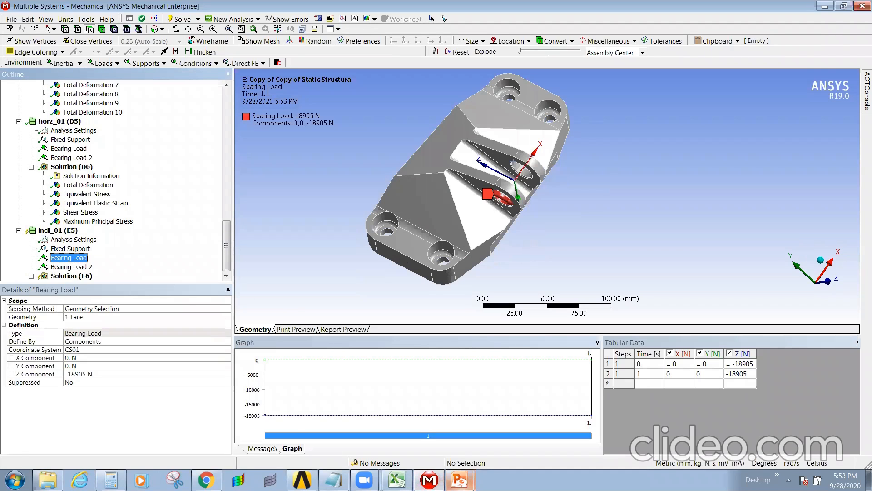
mouse_move(459, 481)
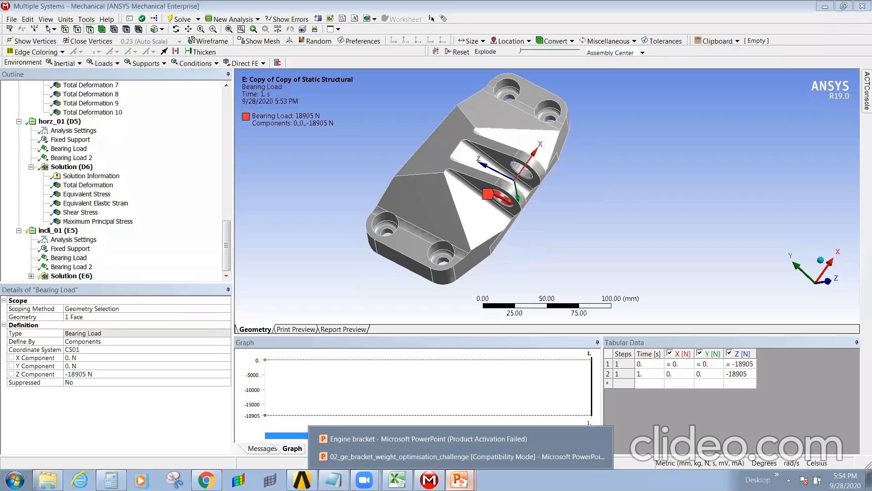
click(434, 457)
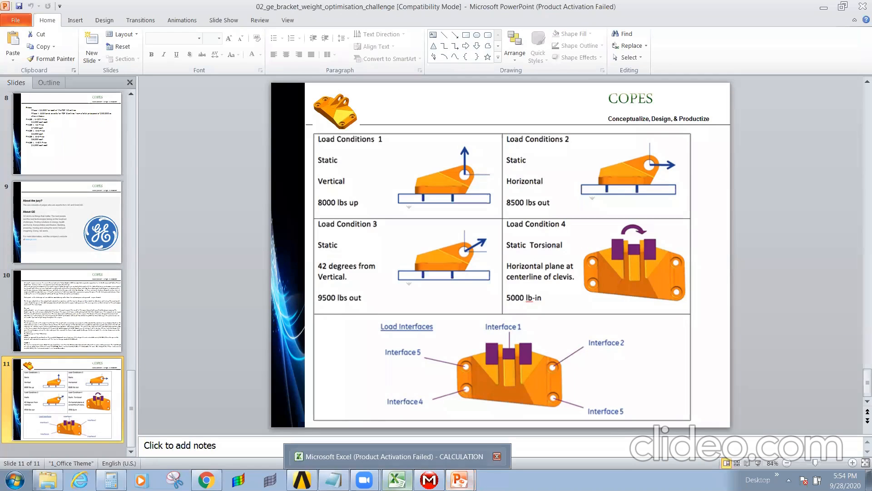
- Switch to the CALCULATION workbook in Excel, enter 9500 in L68 with unit lbs in M68, and put unit N in M69
mouse_move(429, 480)
click(398, 480)
click(504, 377)
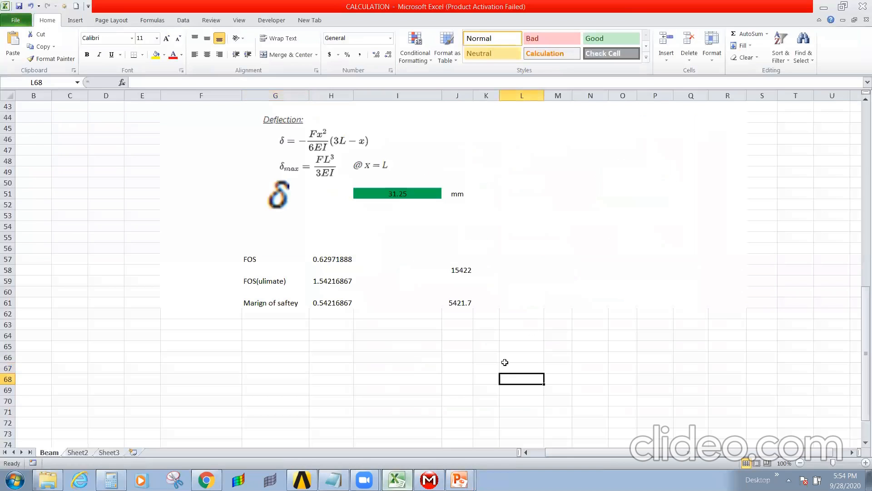
text(9500)
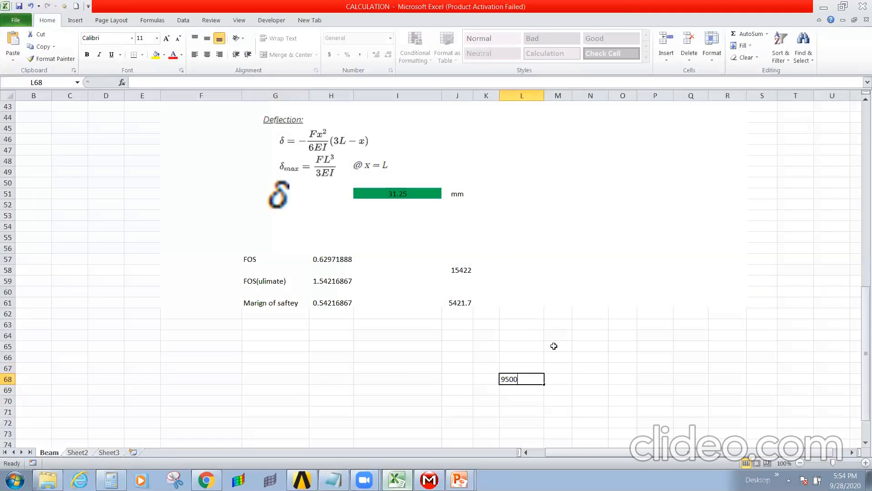
key(Tab)
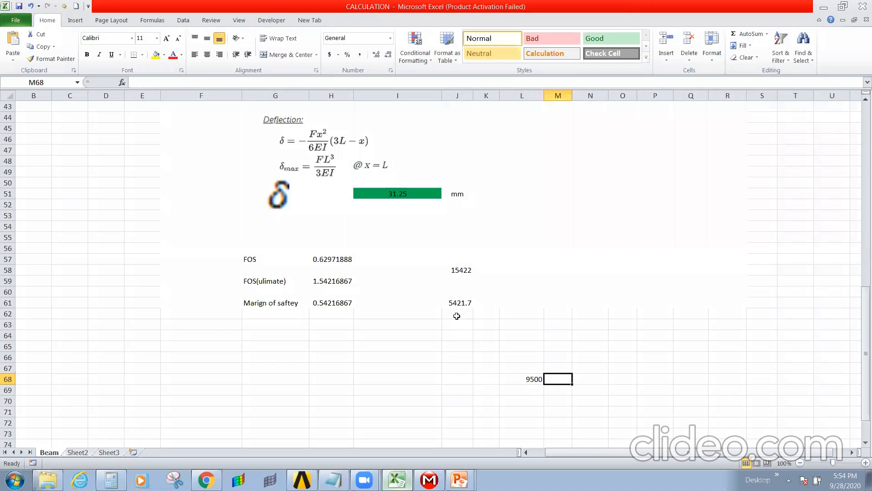
text(lbs)
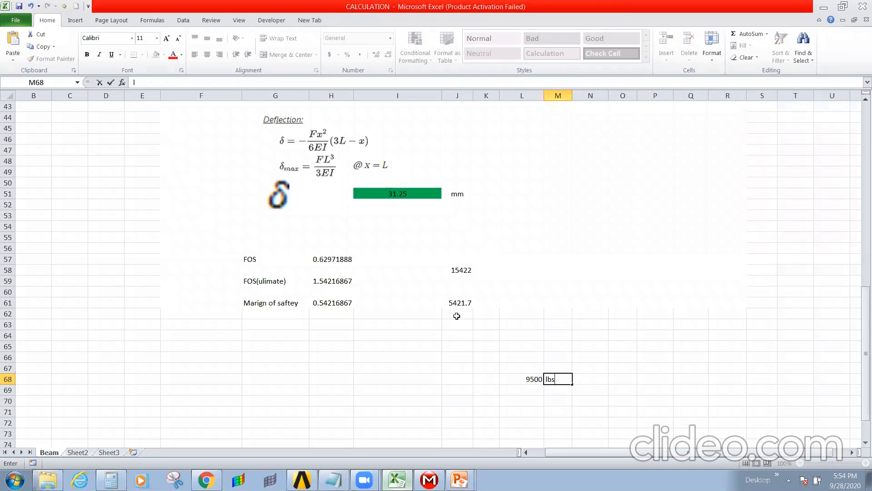
key(Return)
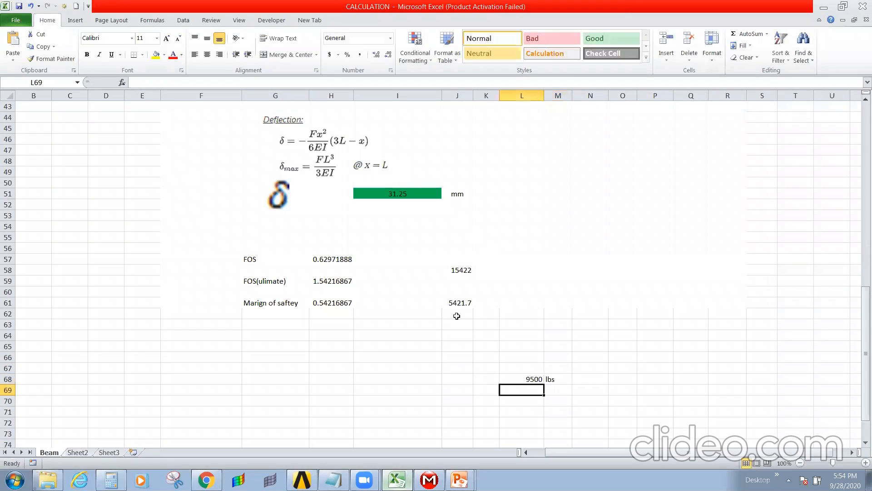
key(Right)
text(N)
key(Left)
text(24)
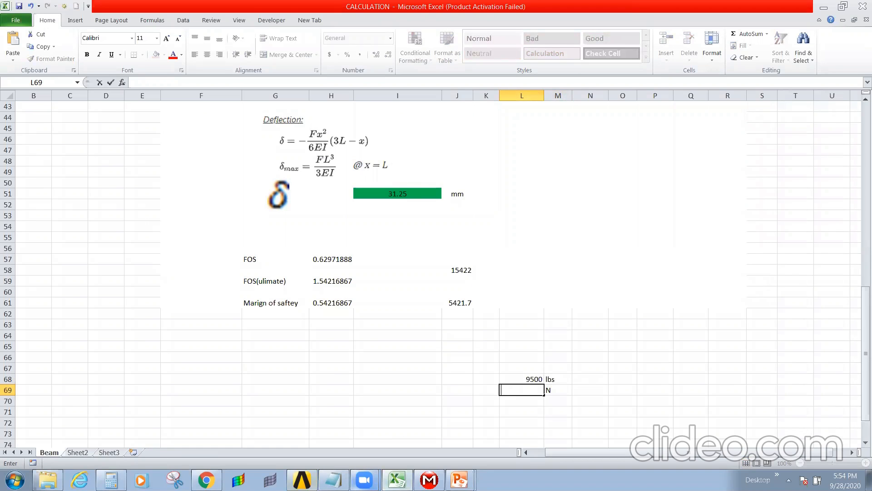
- Switch to Chrome, search Google for "lbs to n" and open Kyle's Converter's Pounds to Newtons page
click(206, 480)
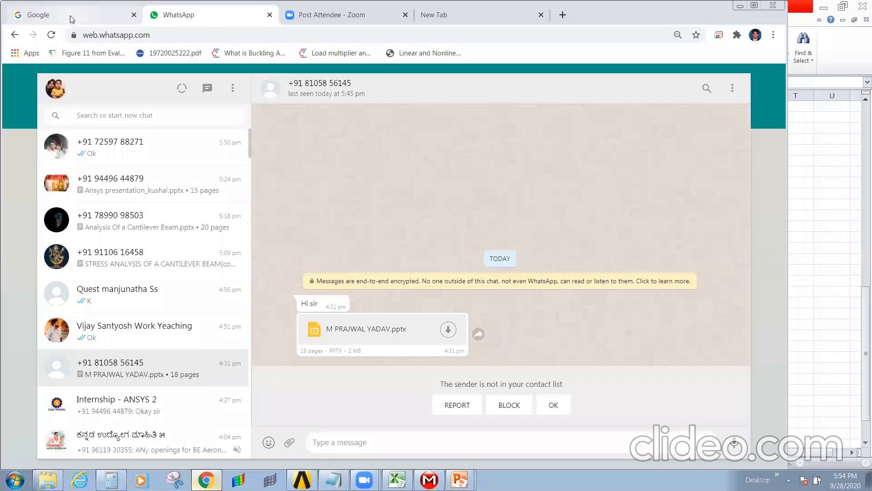
click(70, 17)
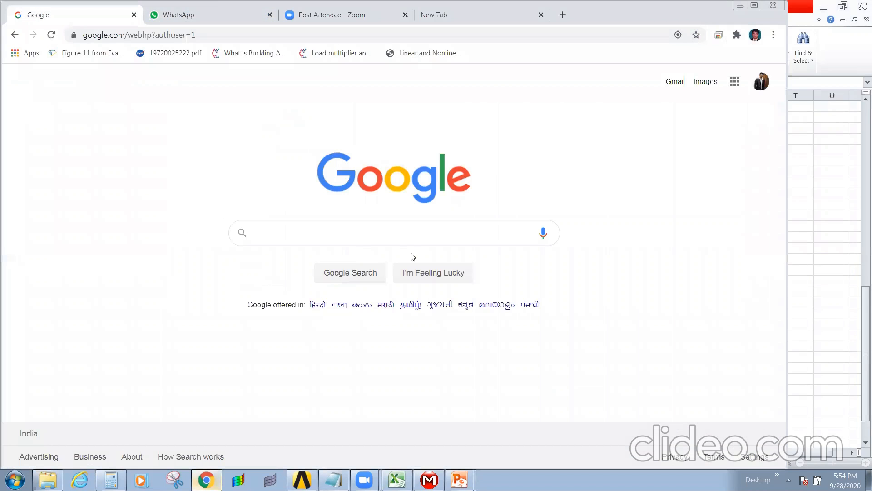
click(482, 231)
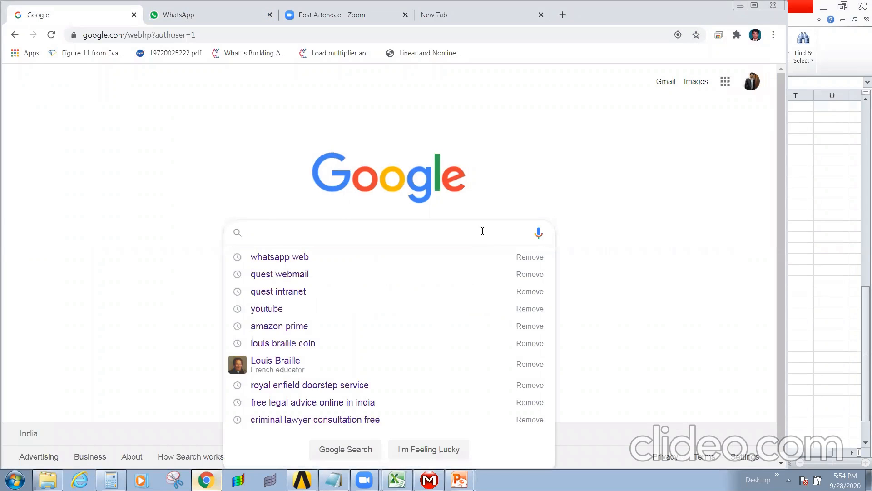
text(lbs to)
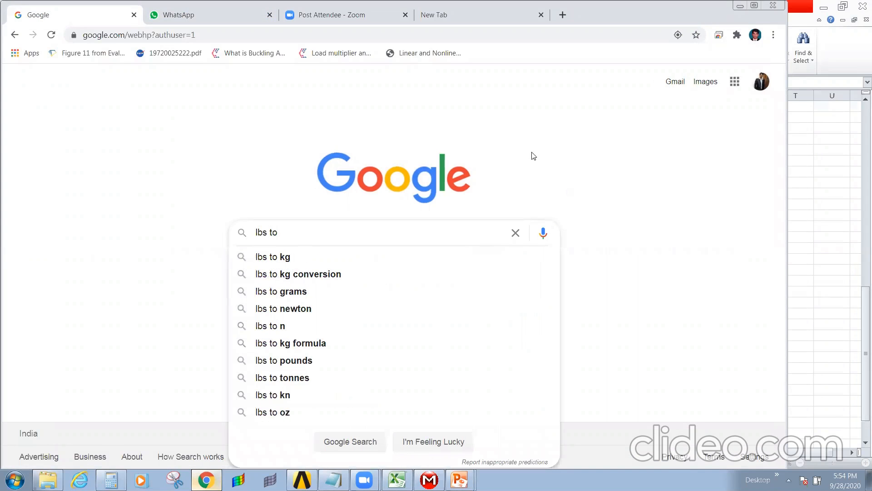
click(292, 326)
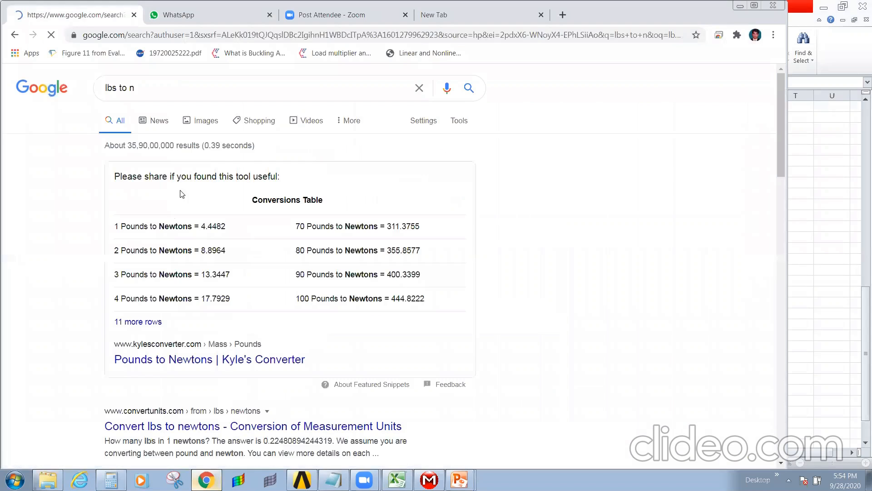
click(190, 366)
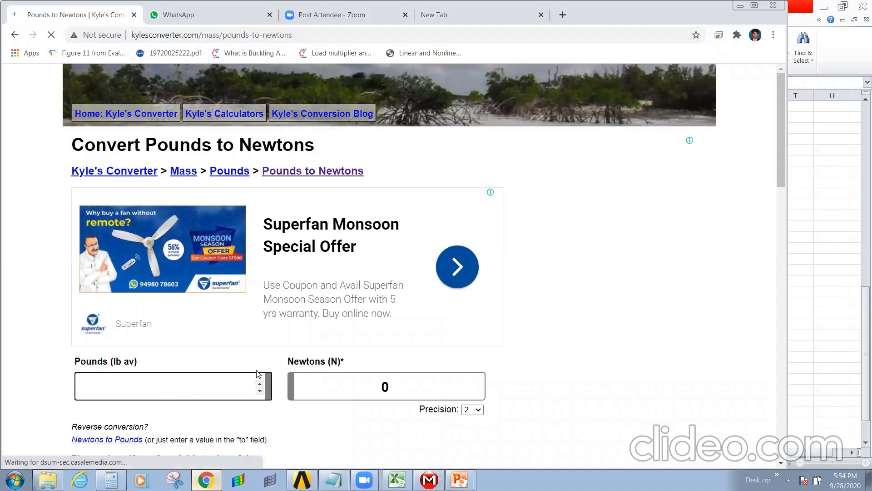
- Enter 21 pounds in the converter and copy the resulting newton value
click(258, 374)
text(21)
drag(363, 385, 422, 386)
key(ctrl+c)
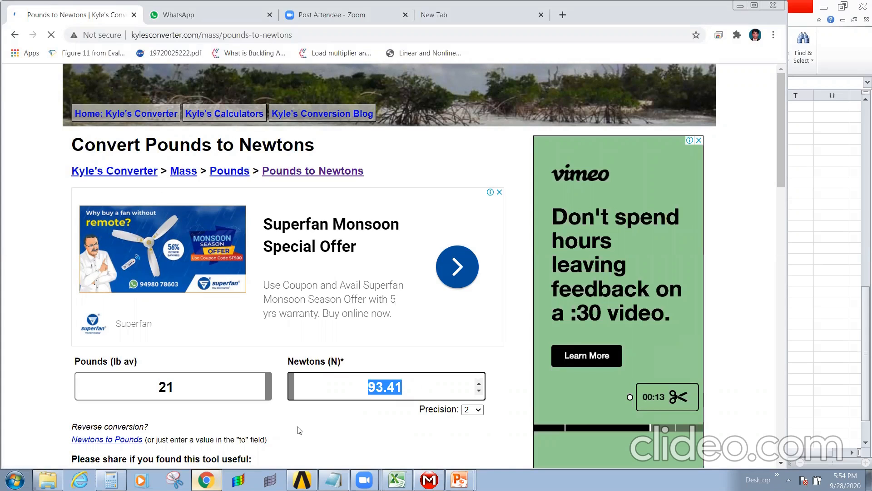
- Minimize Chrome, paste the copied value 93.41 into cell L69 of the workbook and dismiss the chat notification
click(738, 6)
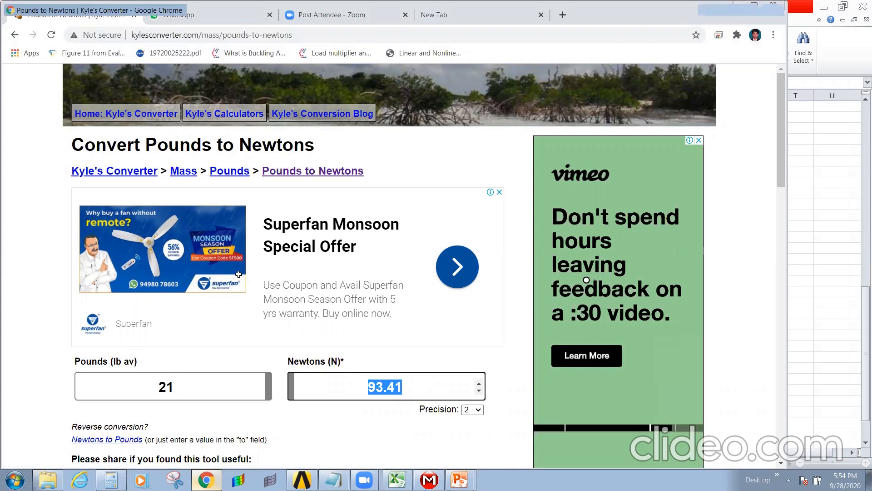
click(568, 420)
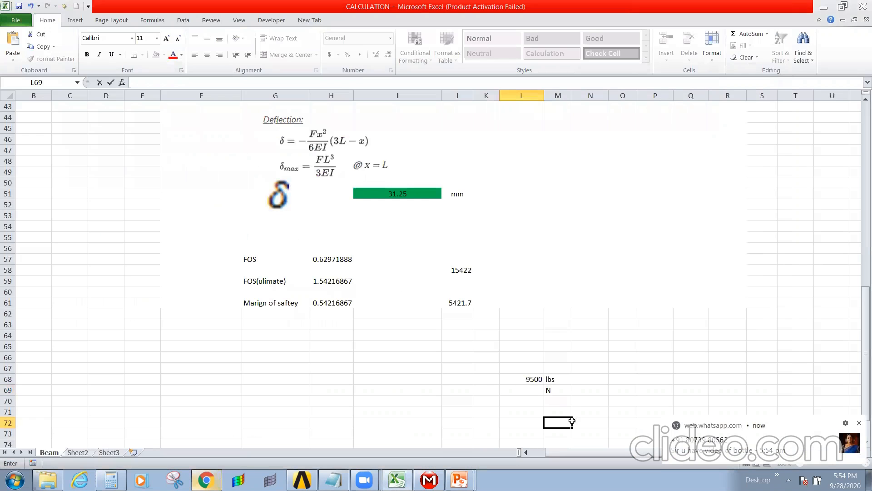
click(528, 391)
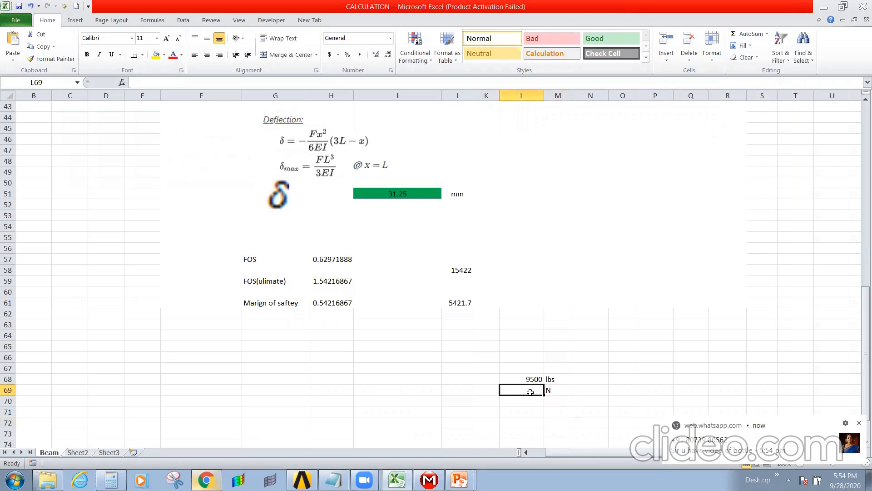
key(ctrl+v)
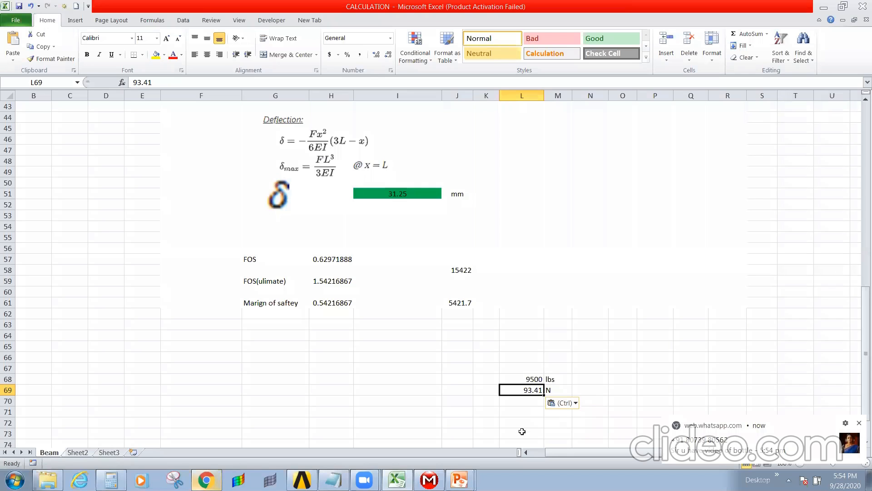
click(859, 423)
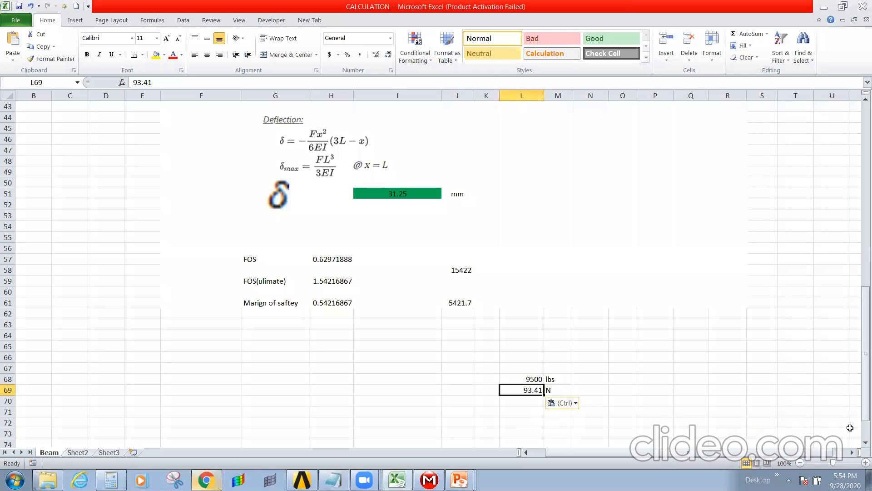
click(493, 390)
text(=)
click(529, 382)
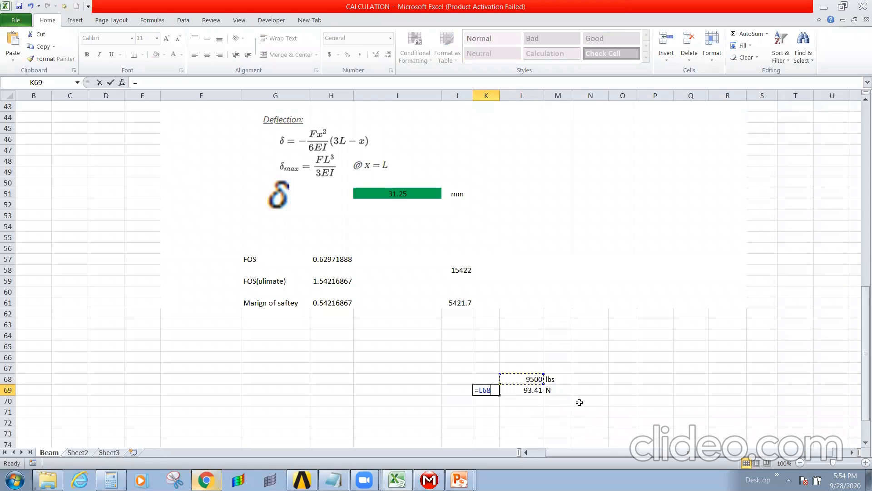
- Switch to Chrome and check Kyle's Pounds to Newtons converter and its reverse Newtons to Pounds page
click(209, 480)
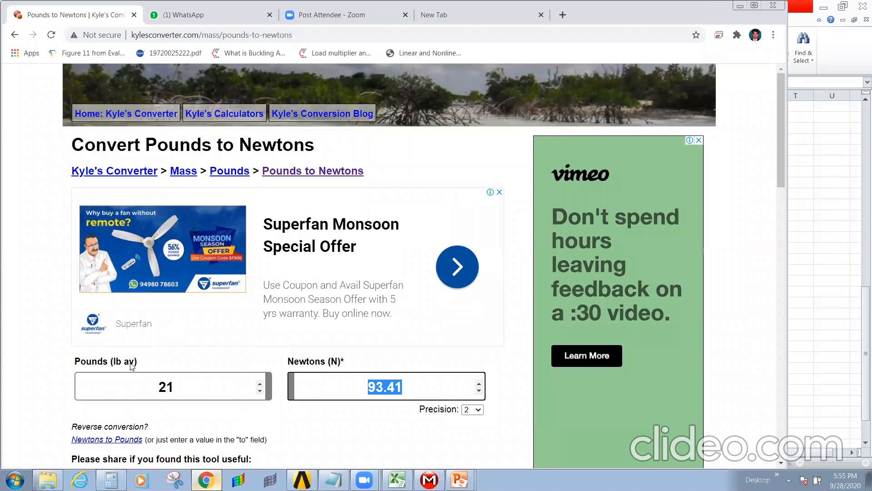
drag(109, 365, 137, 364)
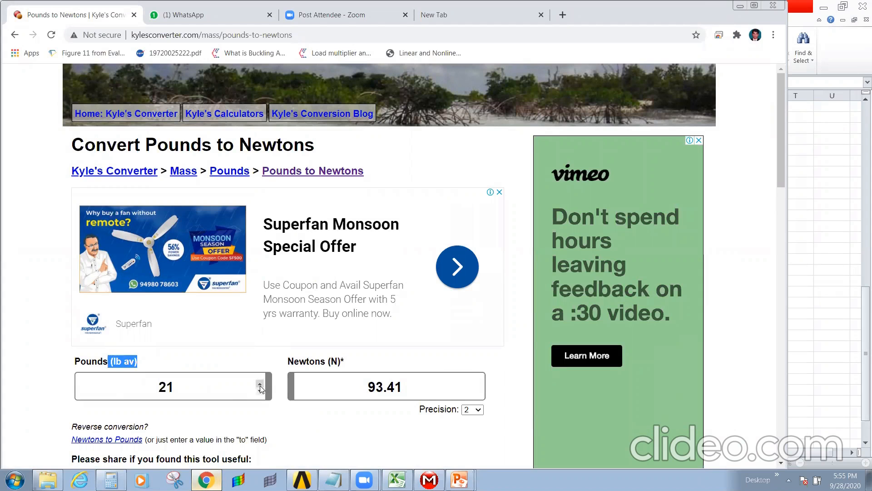
click(261, 385)
click(260, 390)
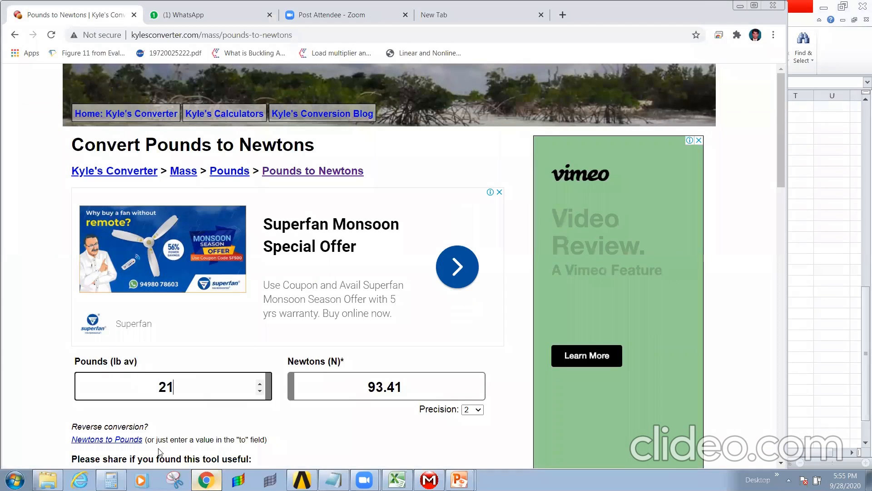
scroll(145, 437, down, 1)
scroll(145, 437, down, 2)
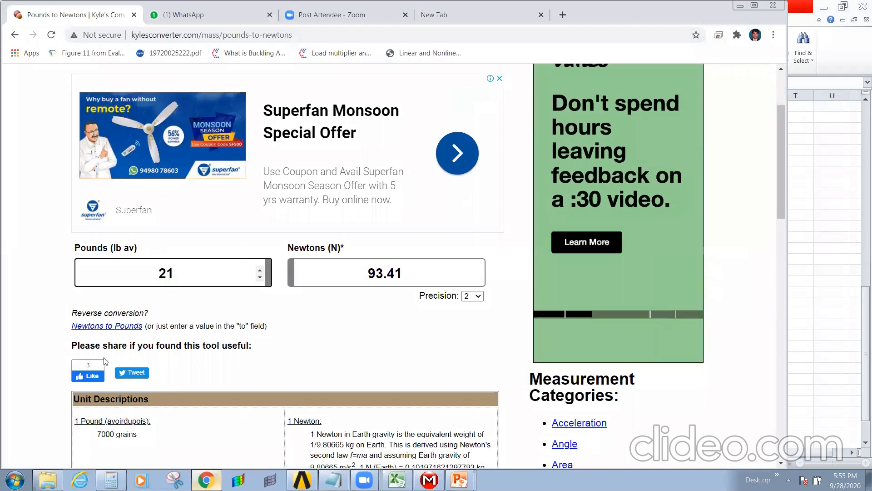
click(106, 326)
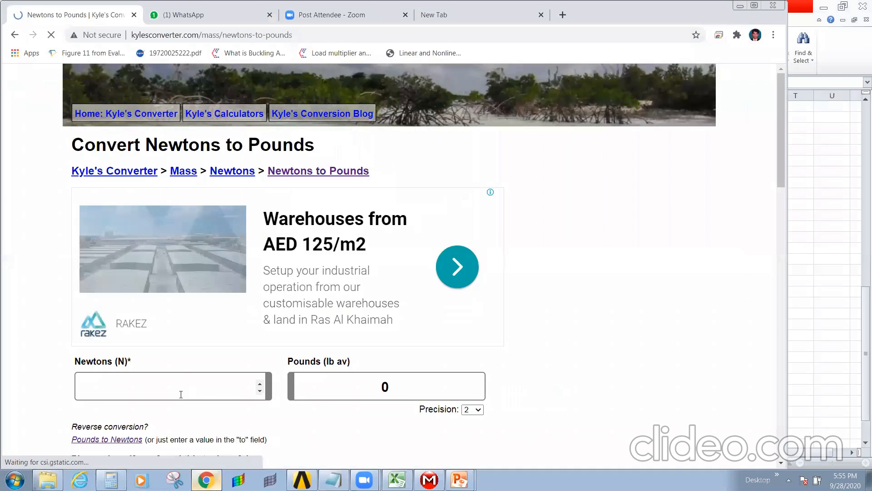
click(16, 34)
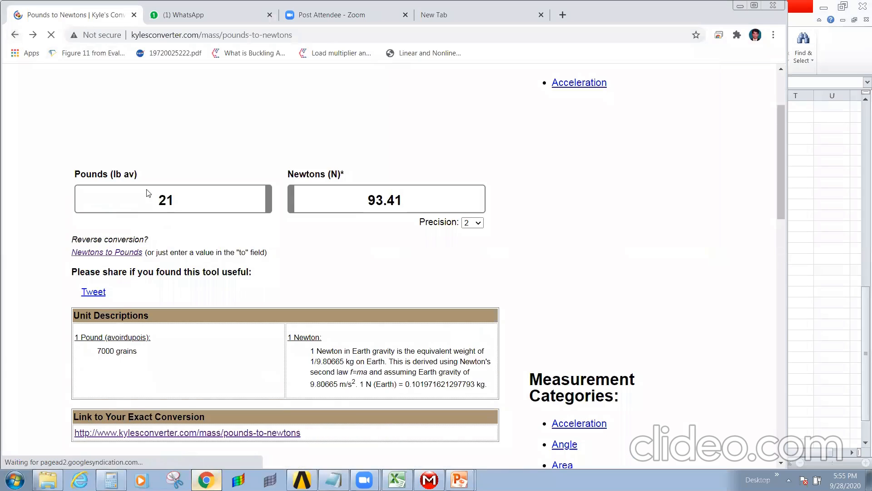
- Go back to Google, search for "lbf to n" and enter 950 pound-force in the force converter
click(14, 35)
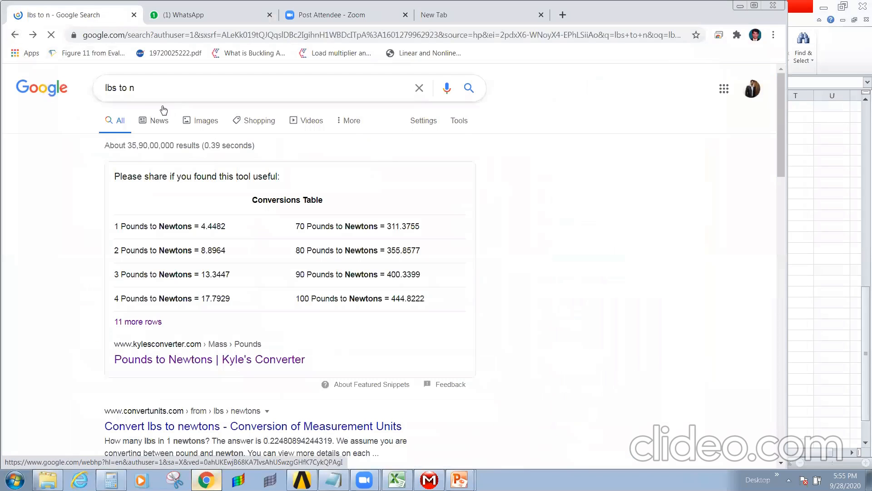
click(114, 89)
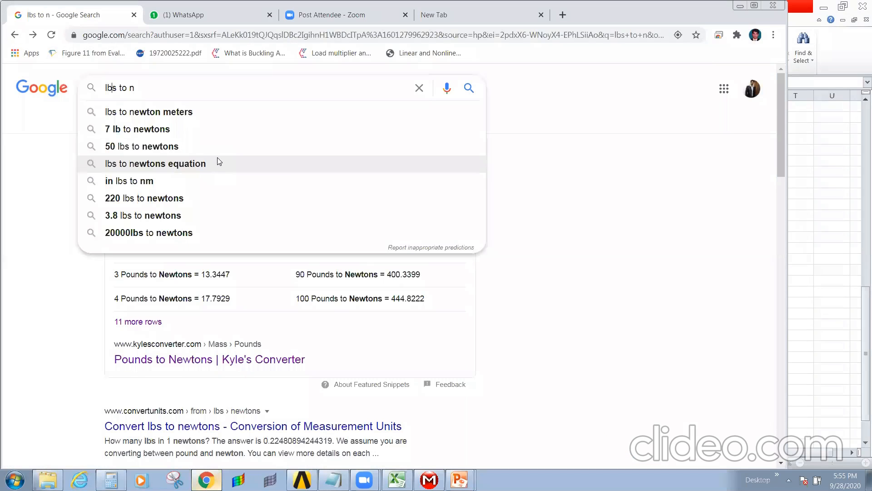
key(Delete)
text(f)
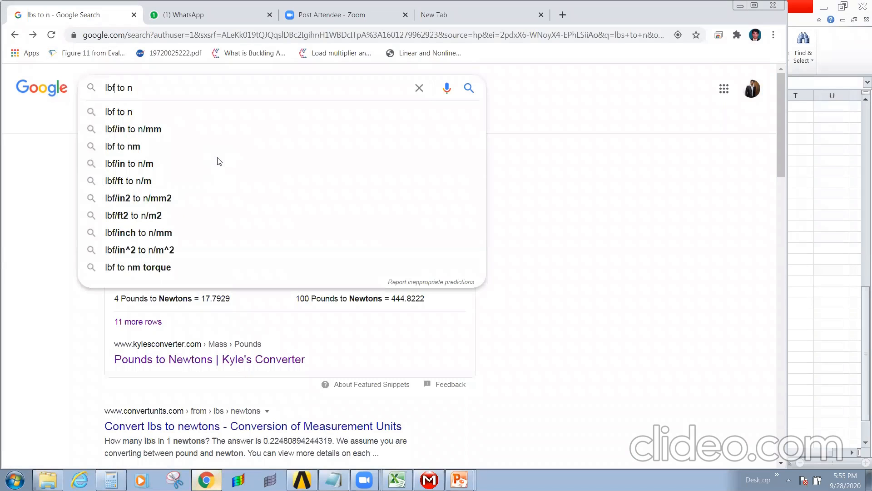
key(Return)
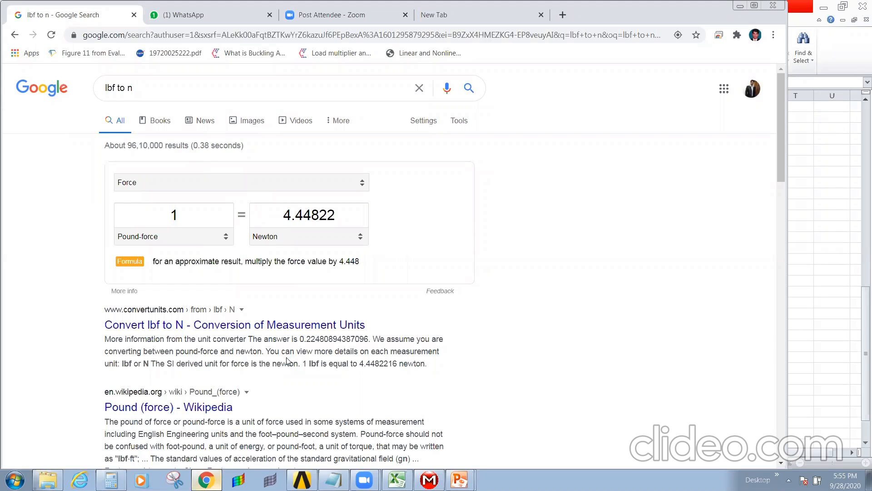
click(190, 219)
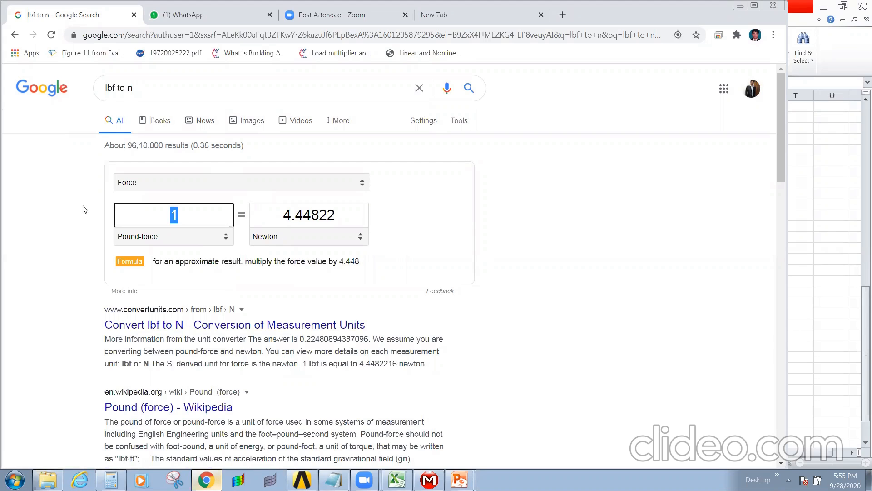
text(950)
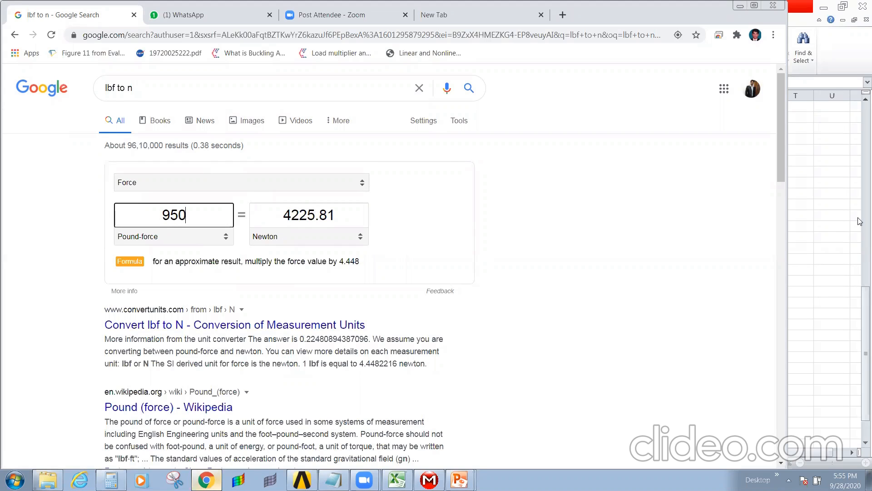
- Switch to PowerPoint and review the load conditions slide and the Engine bracket deck's Loads and BC's slide
click(461, 481)
click(440, 437)
click(462, 480)
click(440, 456)
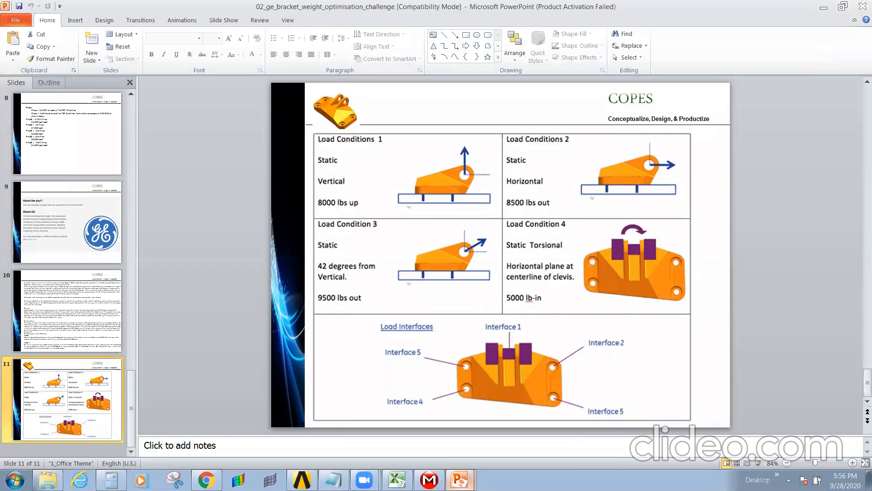
click(461, 481)
click(803, 378)
click(821, 7)
mouse_move(430, 481)
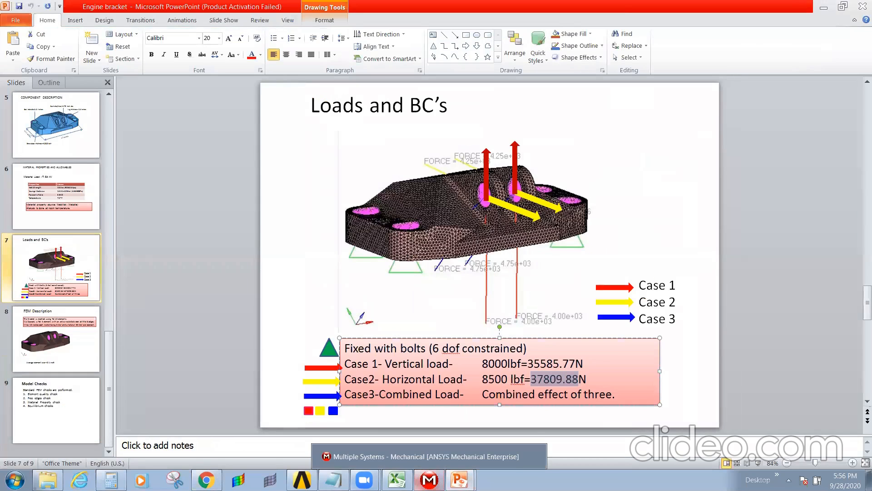
- Return to Chrome, set the converter's pound-force value to 9500 and check the available source units
mouse_move(206, 480)
click(199, 457)
text(00)
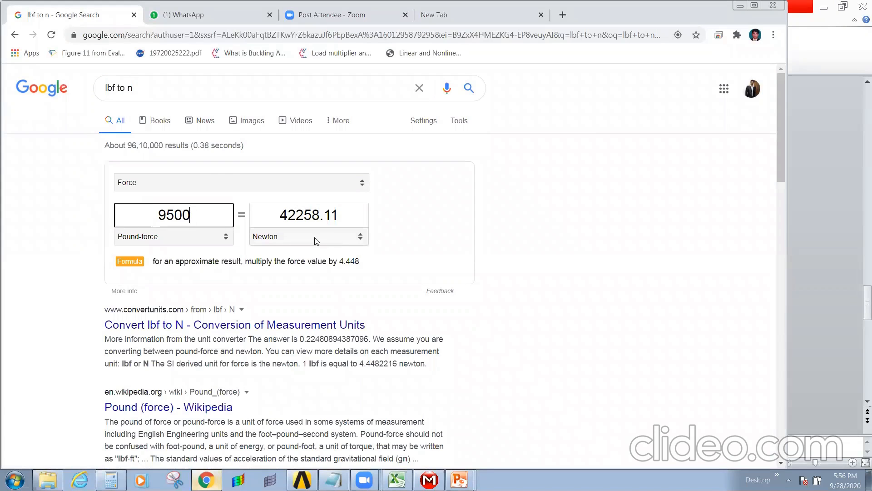
click(161, 238)
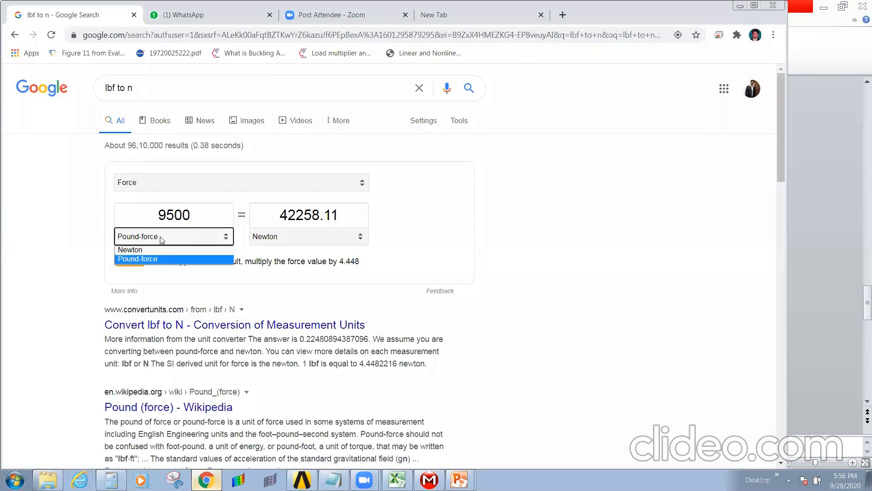
key(Escape)
- Search Google for "lbs to newton" and highlight the conversion factor in the featured result
click(115, 88)
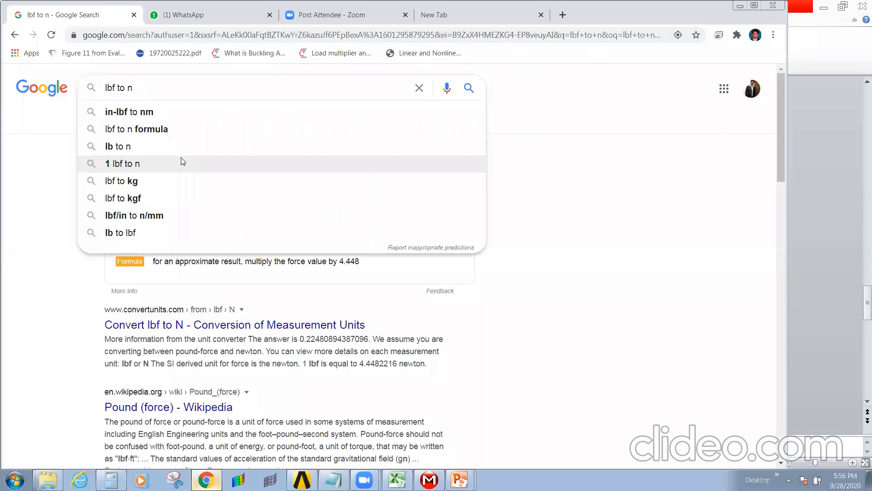
key(BackSpace)
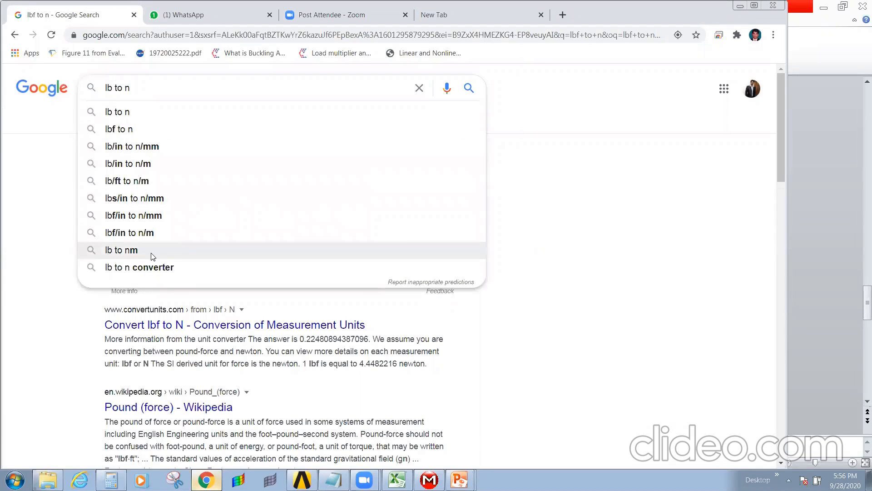
text(s)
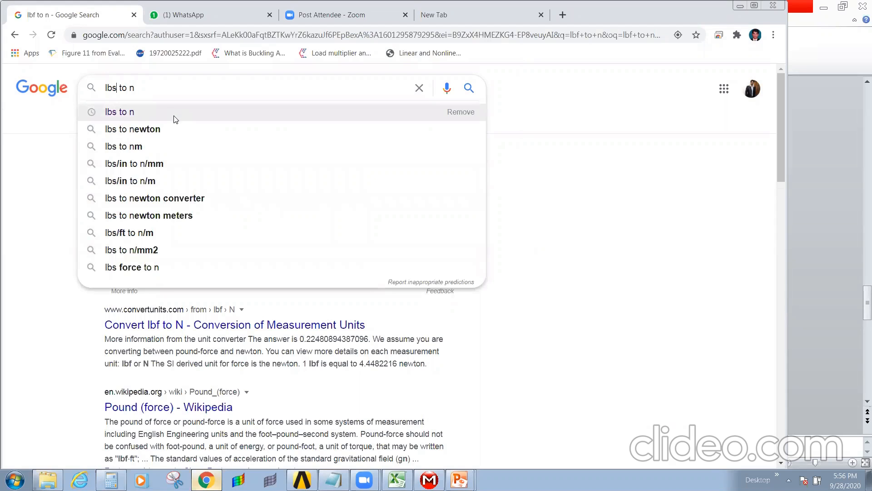
click(161, 129)
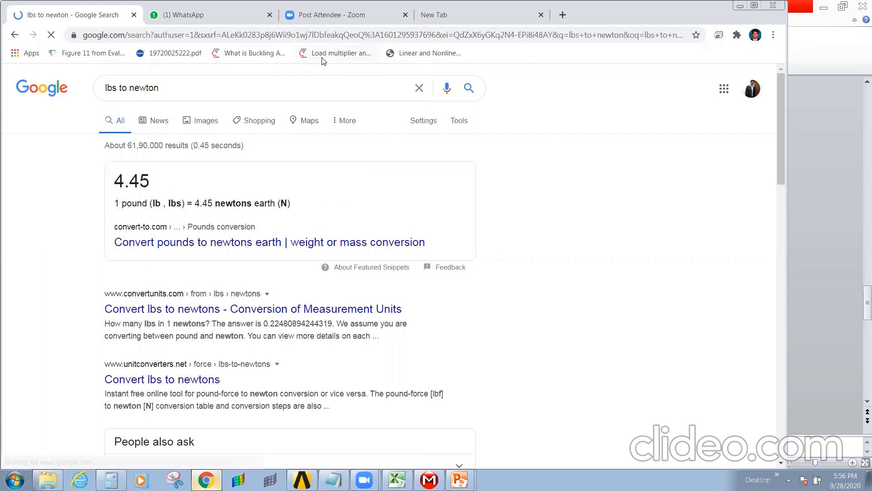
drag(152, 184, 115, 183)
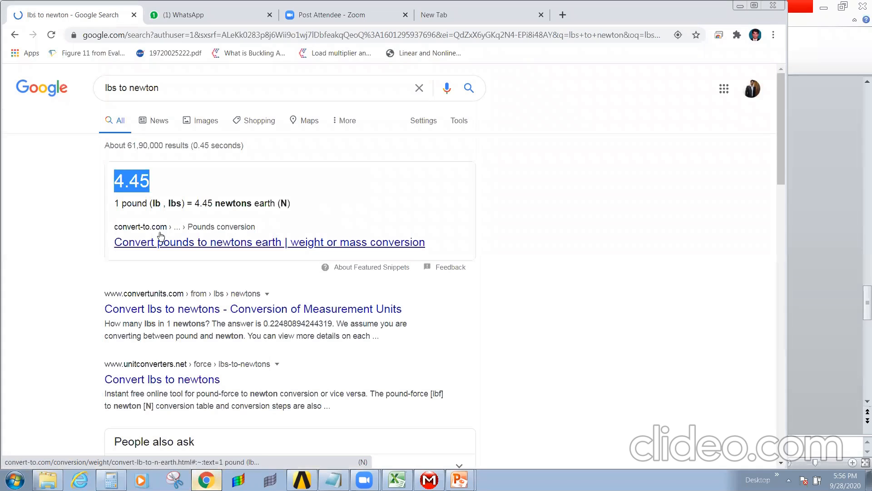
- Check the load cells in Excel, return to Chrome and open UnitConverters.net's Convert lbs to newtons page
click(397, 479)
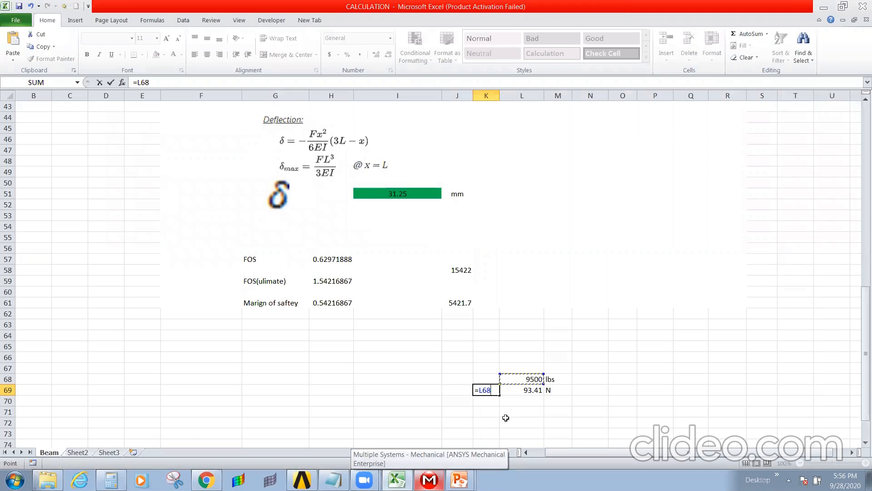
click(206, 480)
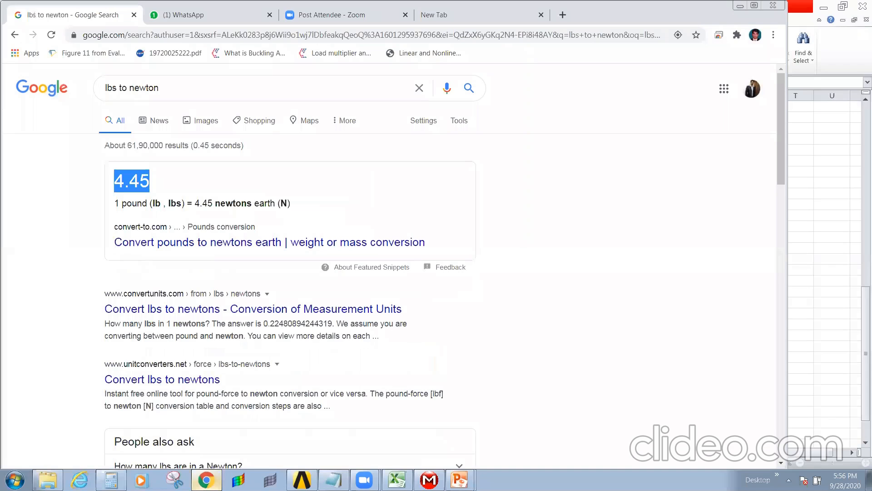
click(247, 278)
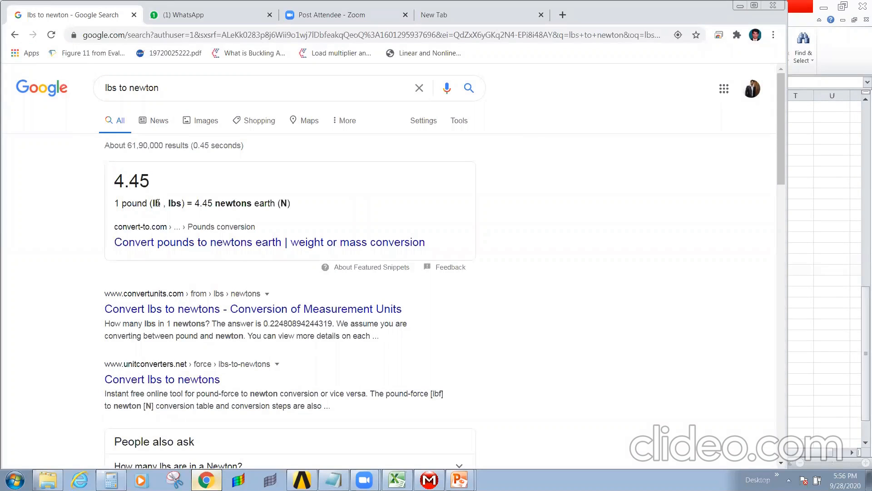
drag(153, 203, 184, 203)
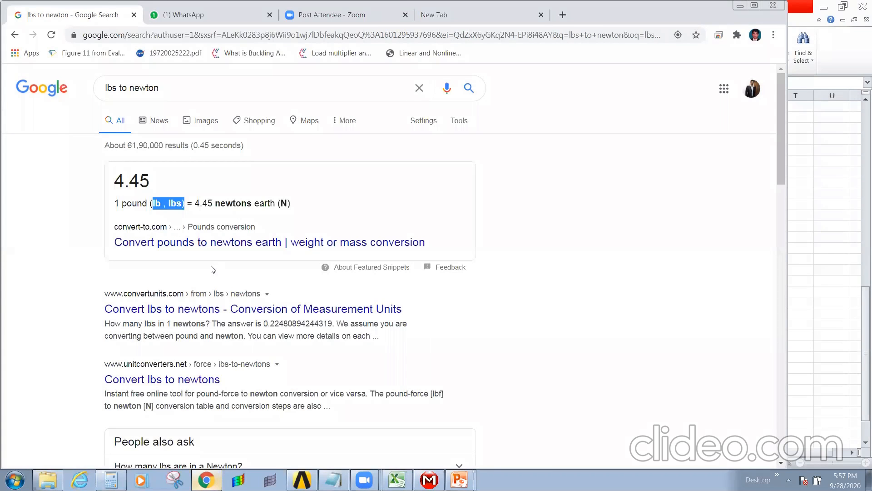
click(197, 380)
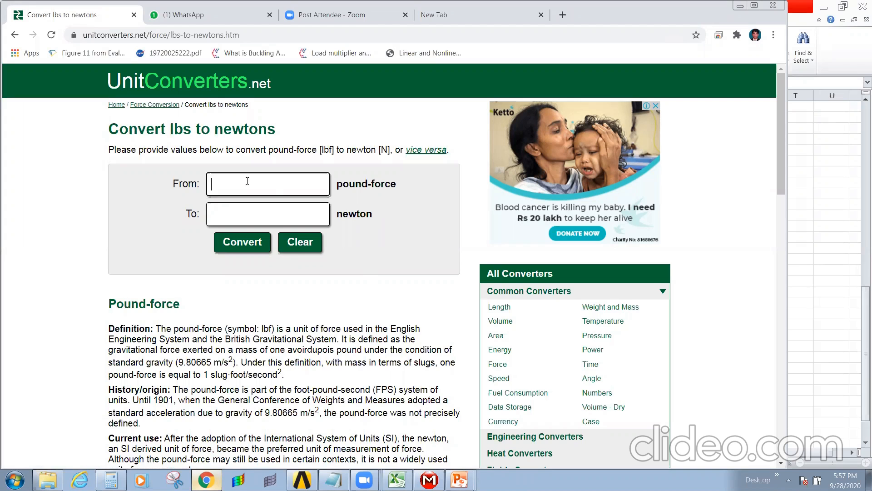
- Switch to Excel and complete the pending K69 formula as a reference to cell L69
click(397, 480)
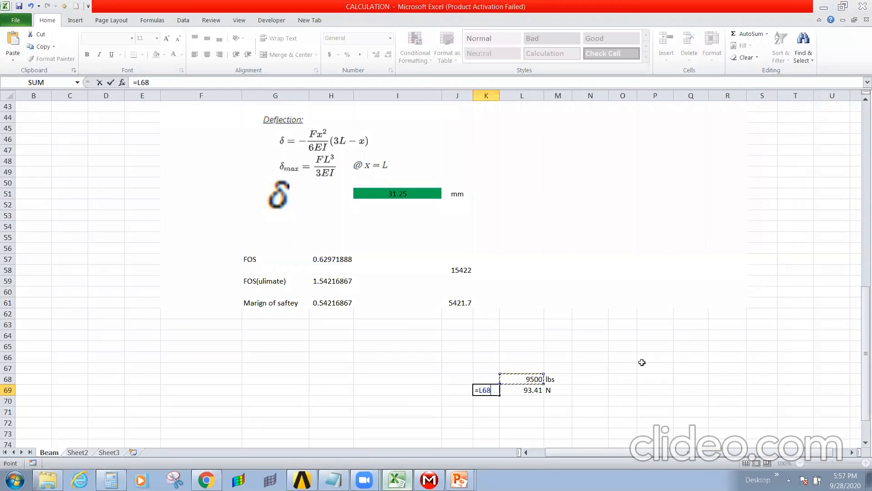
click(524, 390)
text(4.45)
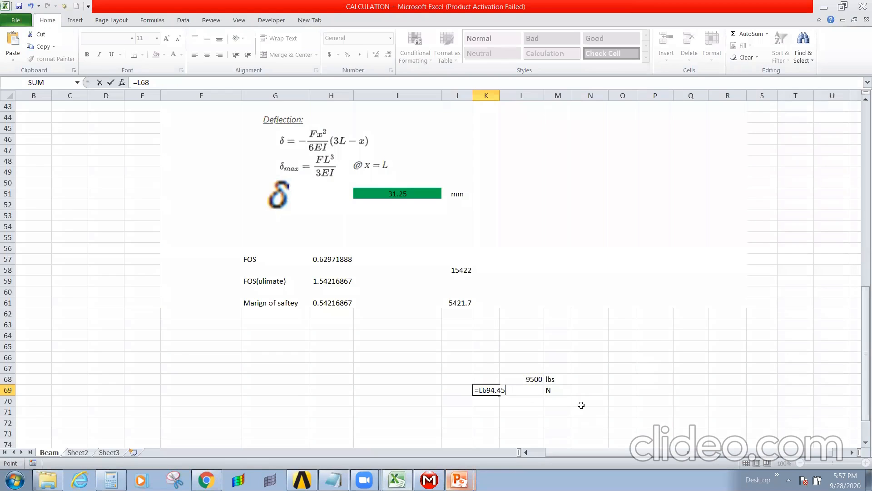
key(BackSpace)
key(shift+Return)
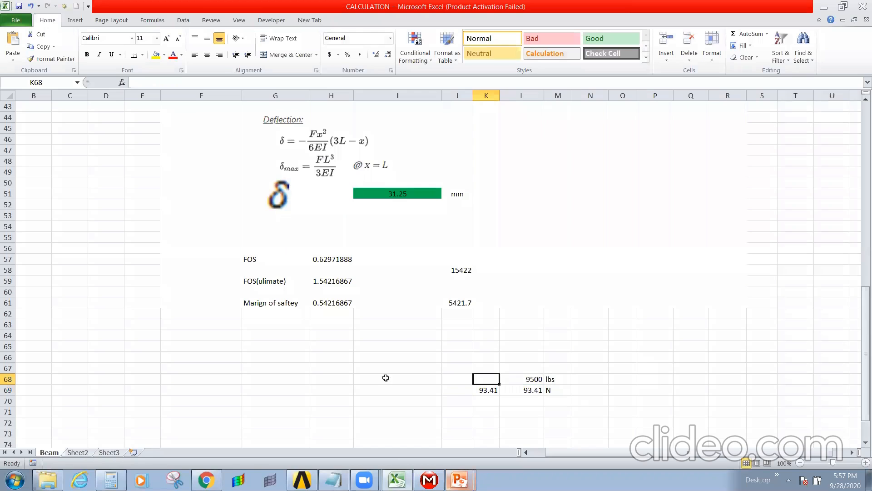
- Replace the value in L69 with the formula =L68*4.45 and clear cell K69
click(483, 390)
click(524, 389)
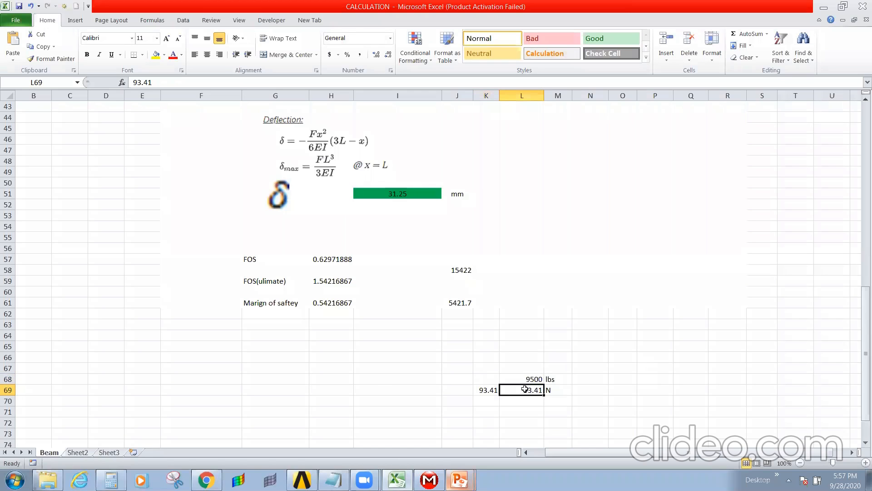
text(=)
click(528, 379)
text(*4.45)
key(Return)
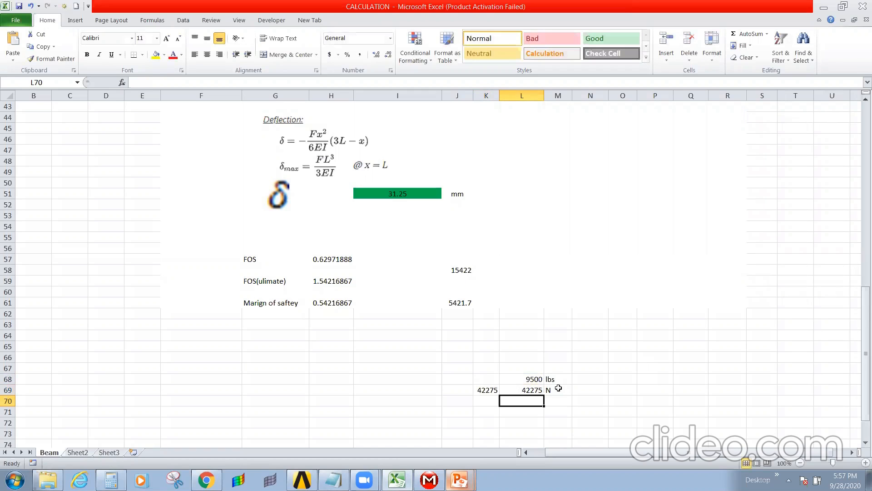
click(480, 391)
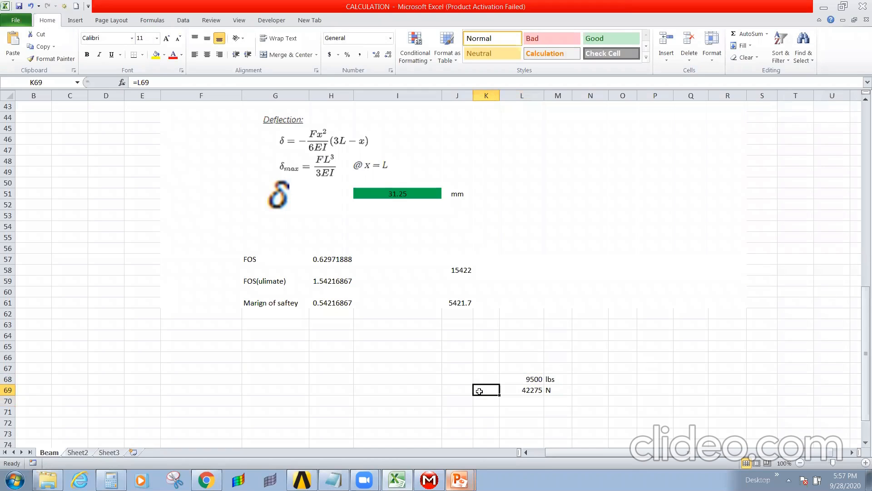
click(530, 390)
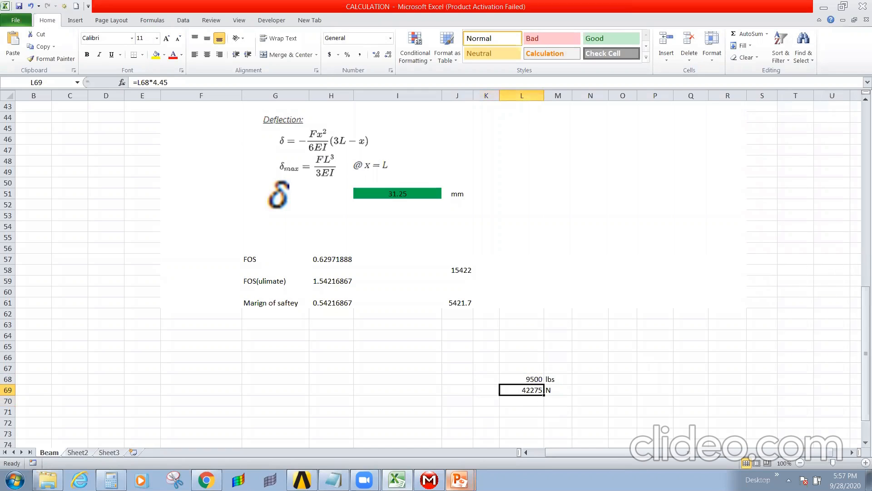
- Enter the formula =L69/2 in L70 to halve the newton load and copy that cell
click(535, 401)
text(=)
click(529, 390)
text(/2)
key(Return)
click(534, 401)
key(ctrl+c)
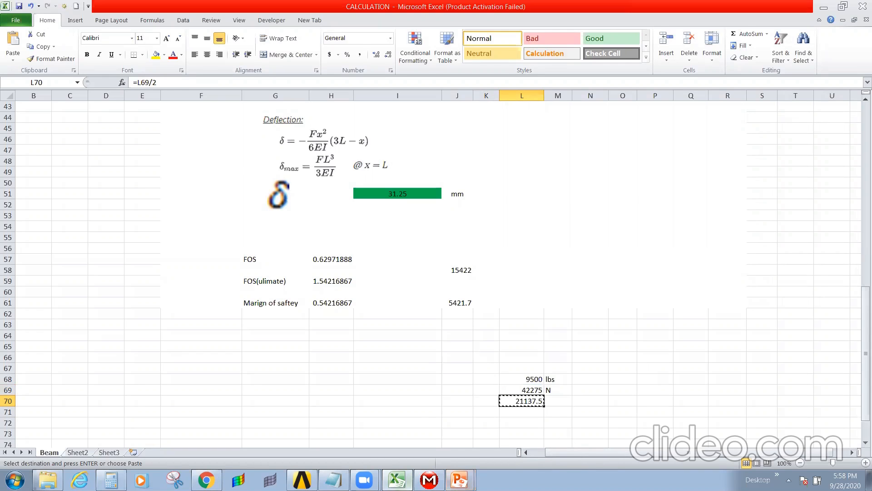
- Switch to ANSYS Mechanical and change the coordinate system of incli_01's first Bearing Load to incli
click(430, 480)
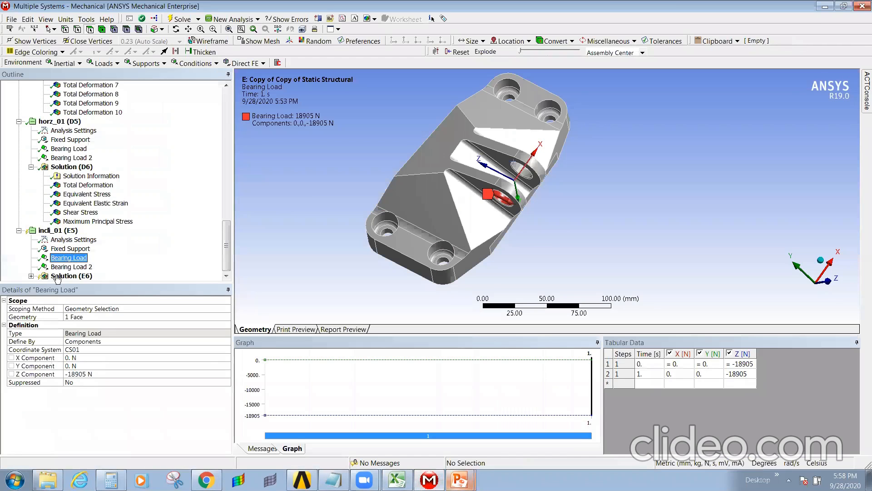
click(69, 258)
middle_drag(462, 222, 604, 227)
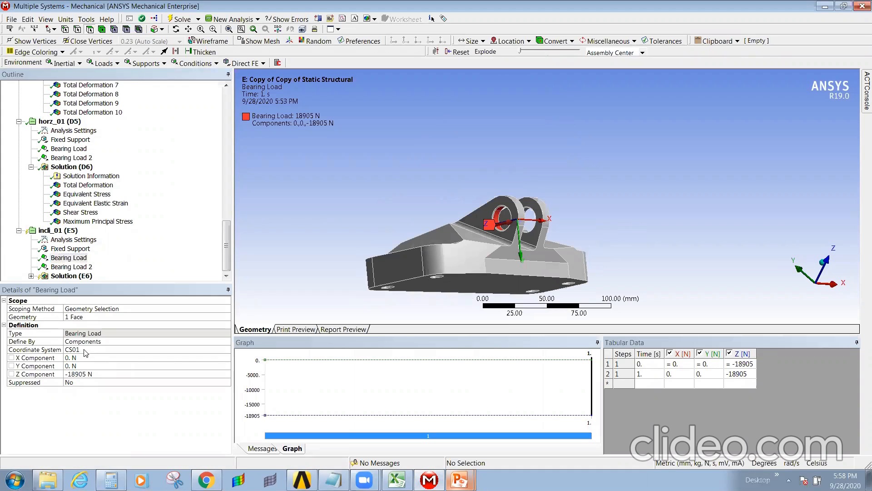
click(186, 341)
click(163, 350)
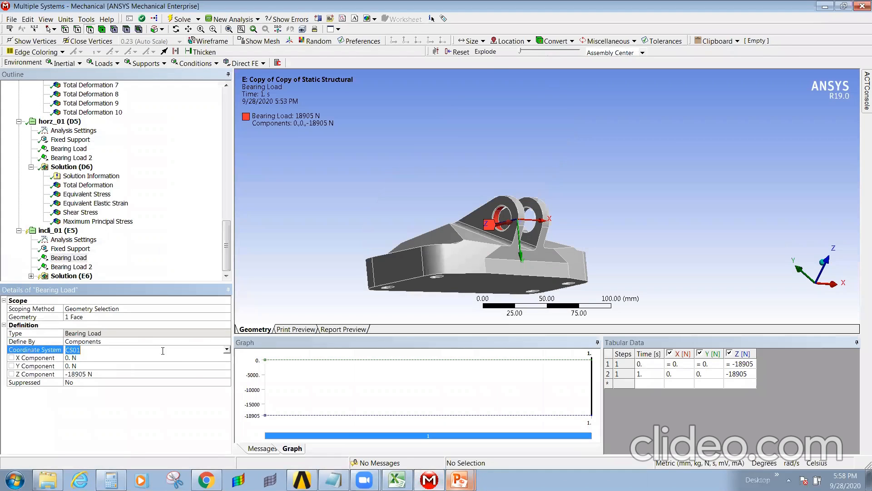
click(226, 352)
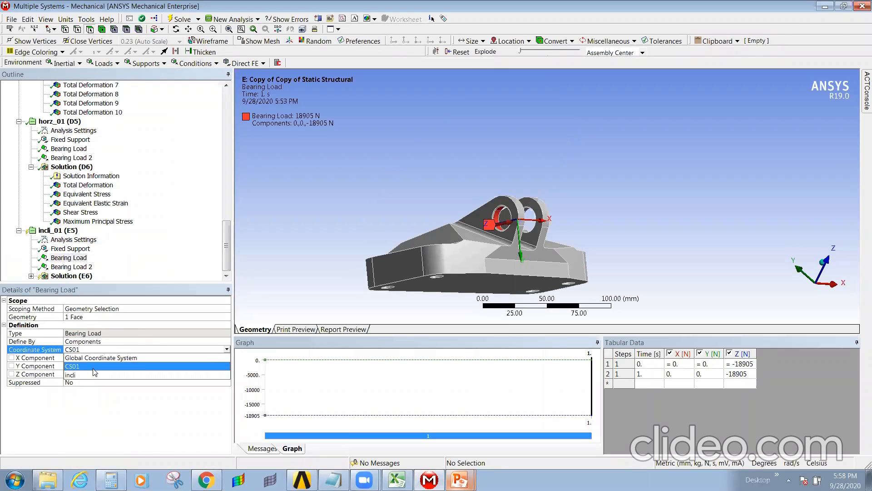
click(88, 374)
middle_drag(416, 253, 461, 274)
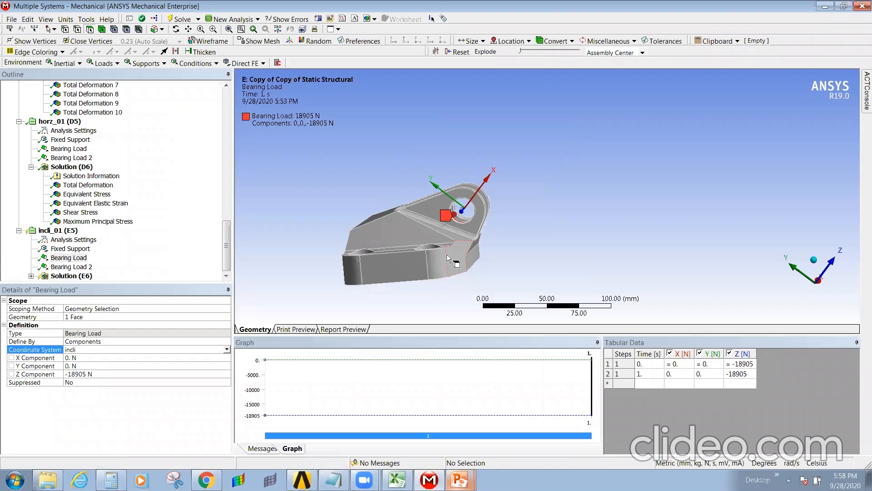
- Set incli_01's first Bearing Load to the copied 21137.5 N in X and 0 N in Z
click(97, 359)
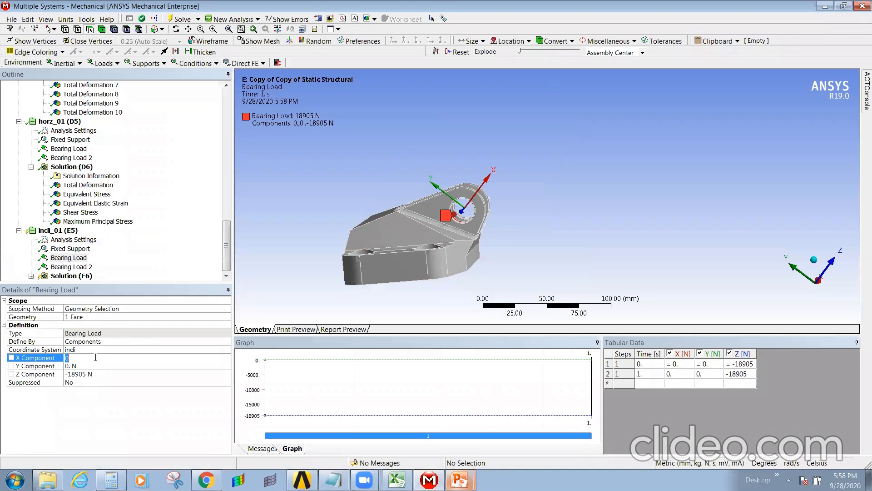
key(ctrl+v)
click(98, 373)
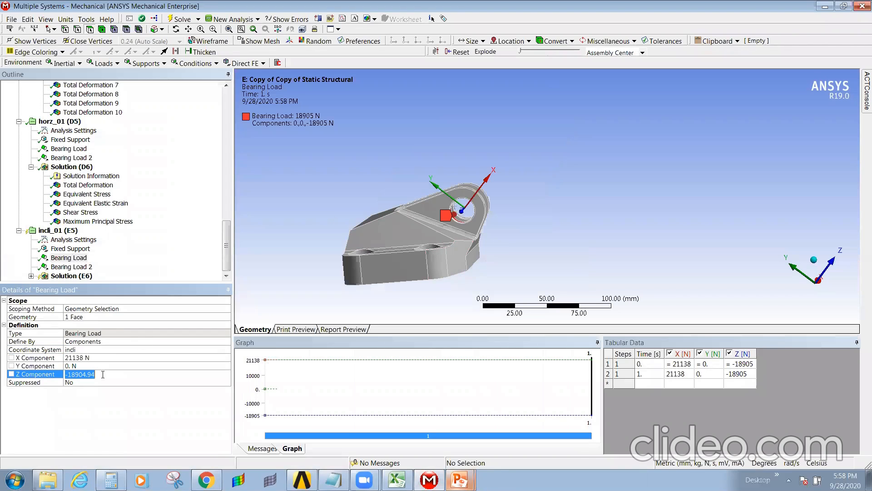
key(BackSpace)
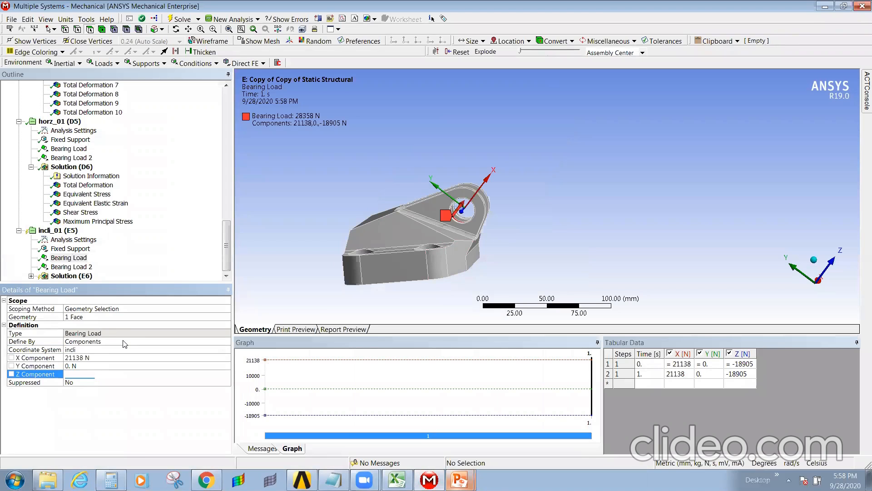
click(102, 373)
text(0)
key(Return)
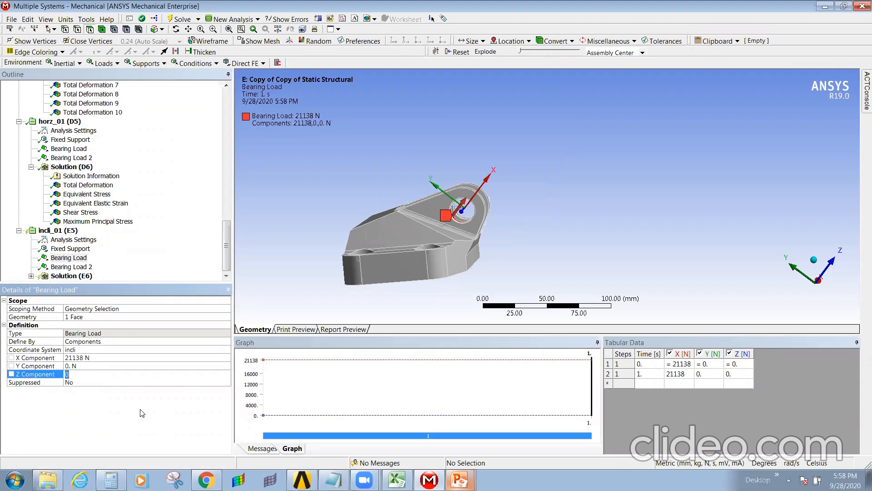
- Set incli_01's Bearing Load 2 to 0 N in Z and the copied 21137.5 N in X
click(72, 267)
click(97, 374)
text(0)
key(Return)
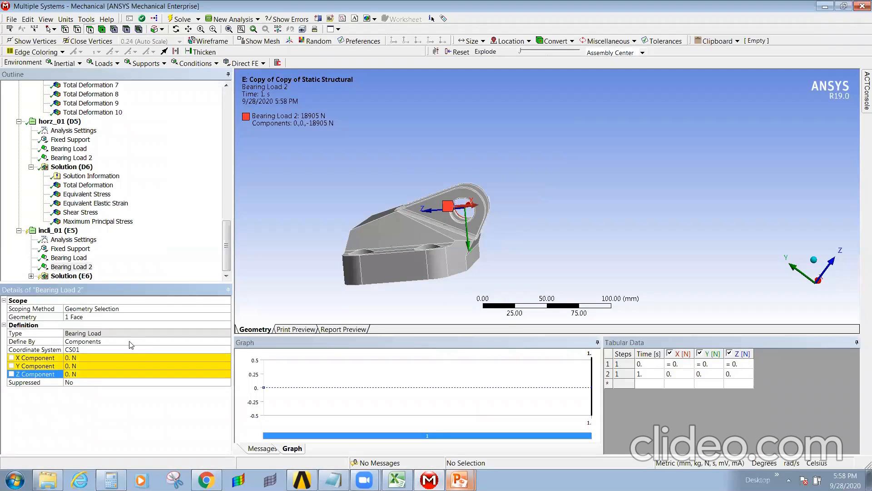
click(113, 357)
key(ctrl+v)
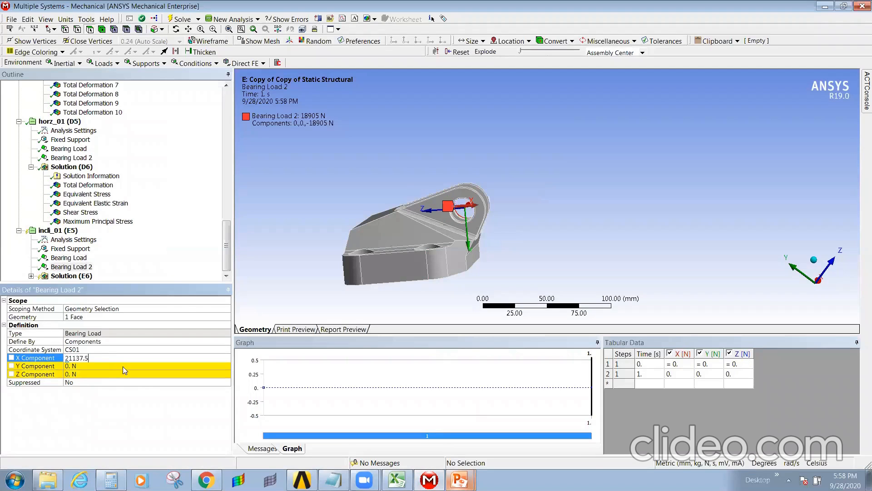
key(Return)
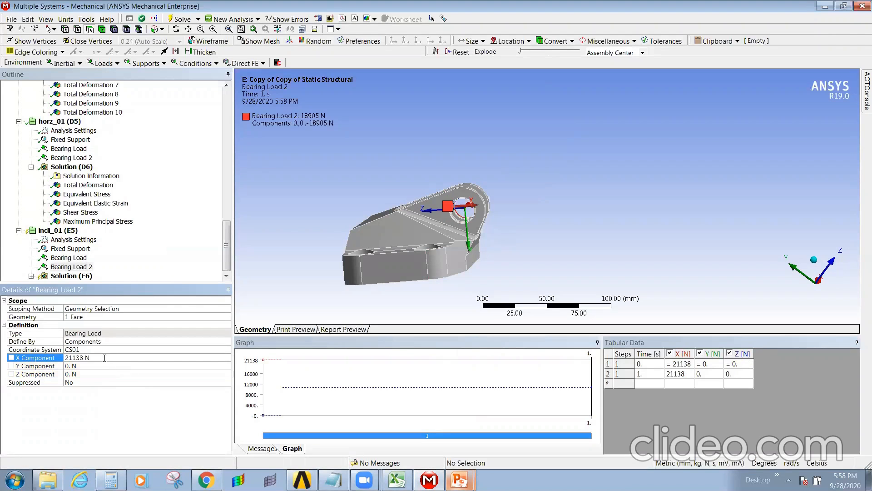
- Change the coordinate system of Bearing Load 2 to incli and check the load directions of the incli_01 case on the bracket
click(136, 349)
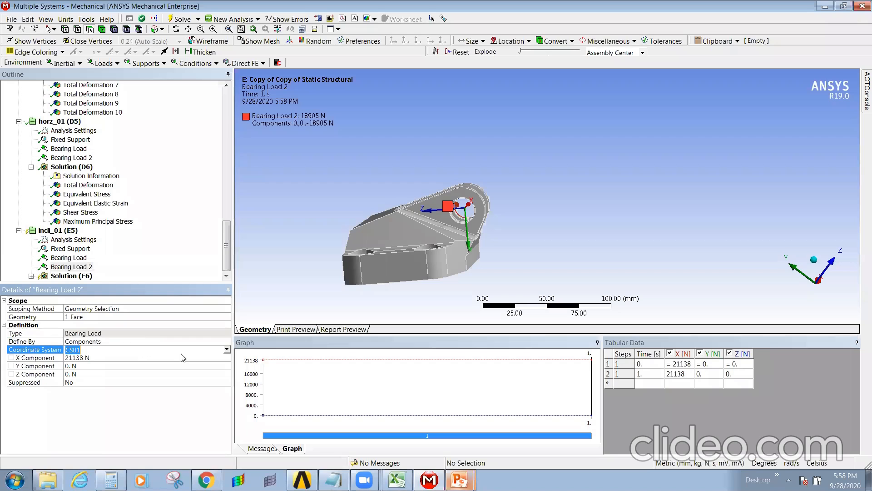
click(226, 349)
click(168, 374)
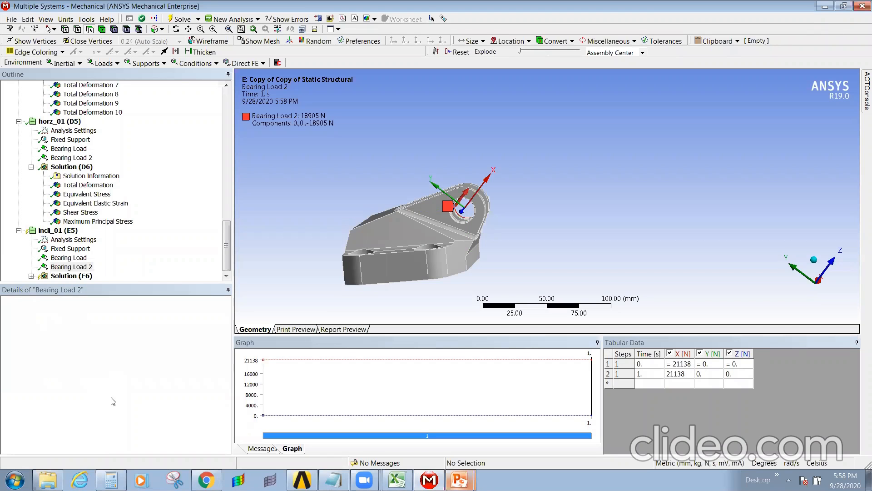
middle_drag(456, 222, 410, 222)
click(60, 231)
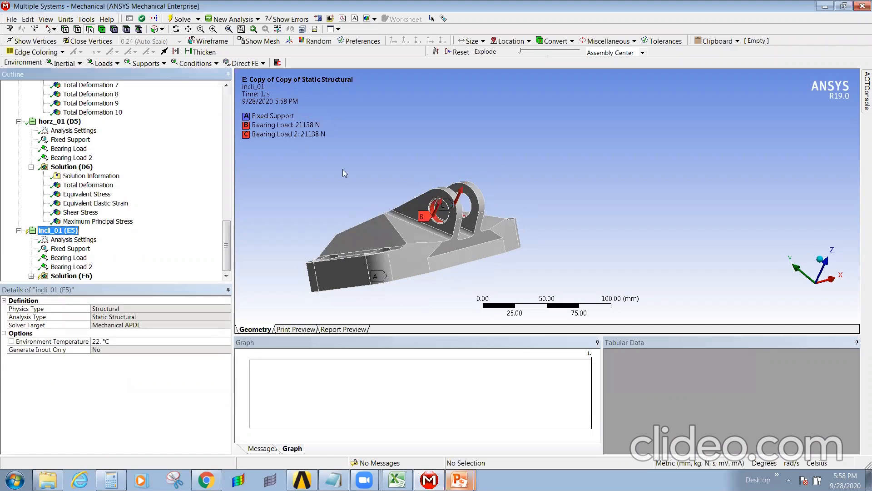
mouse_move(518, 229)
middle_down()
mouse_move(508, 235)
mouse_move(526, 230)
mouse_move(518, 234)
middle_up()
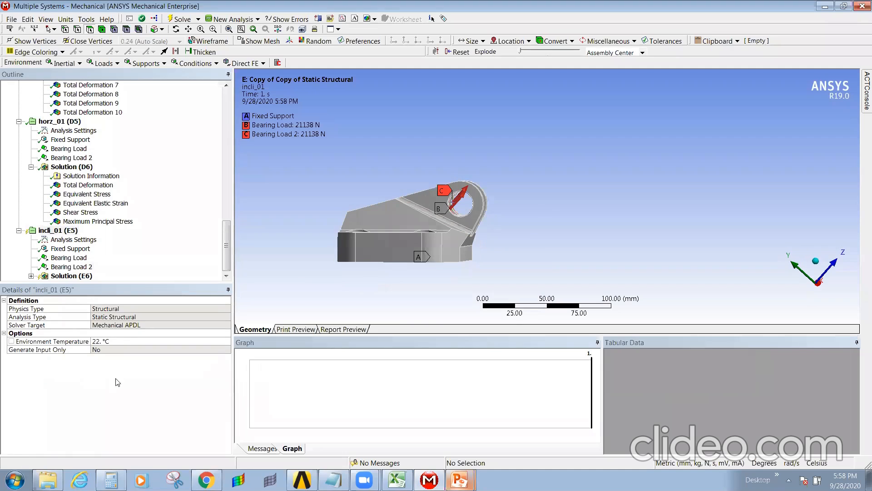
- Expand the solution of incli_01 and solve the load case
click(73, 276)
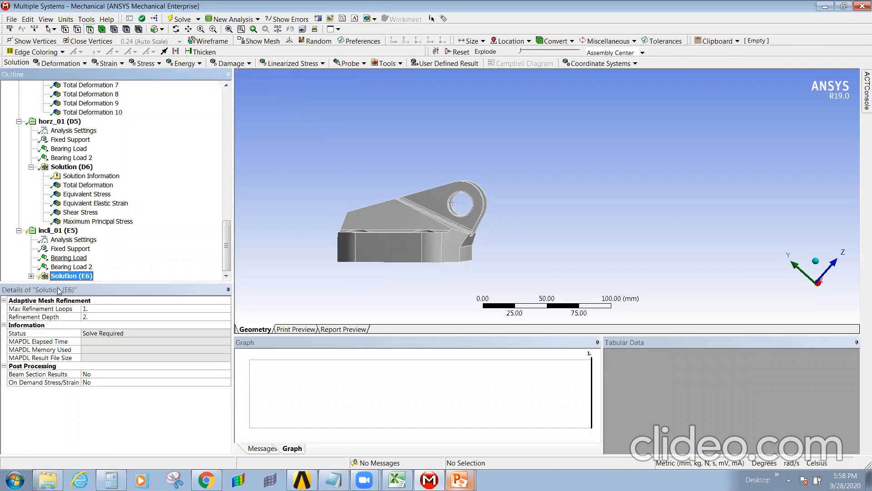
click(31, 276)
right_click(70, 222)
click(104, 248)
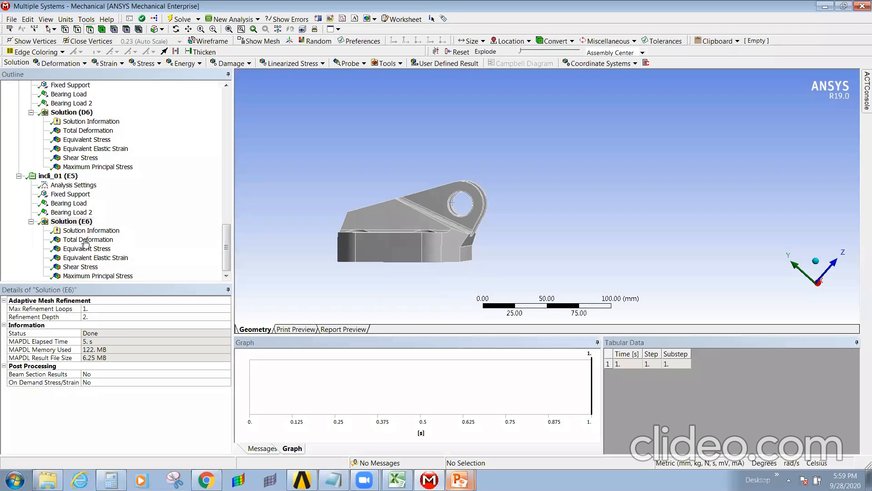
- Review incli_01's total deformation, equivalent stress, equivalent elastic strain, shear stress and maximum principal stress results
click(88, 241)
click(91, 249)
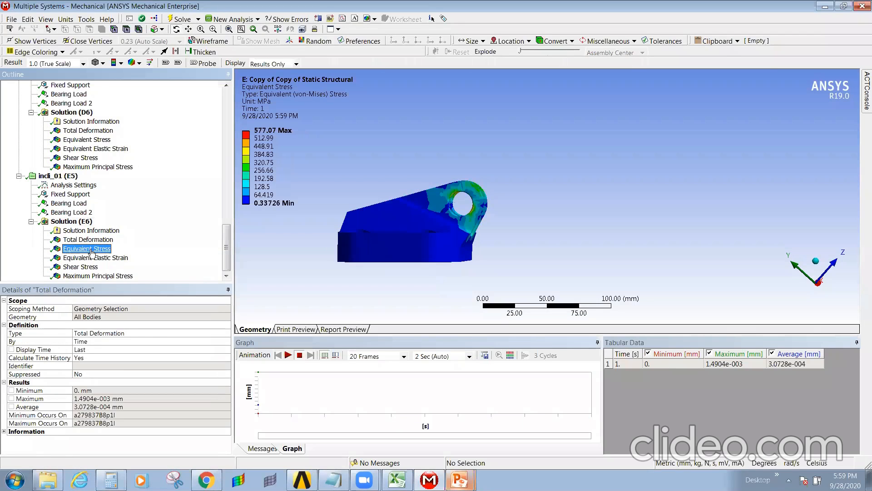
click(93, 259)
click(91, 268)
click(96, 277)
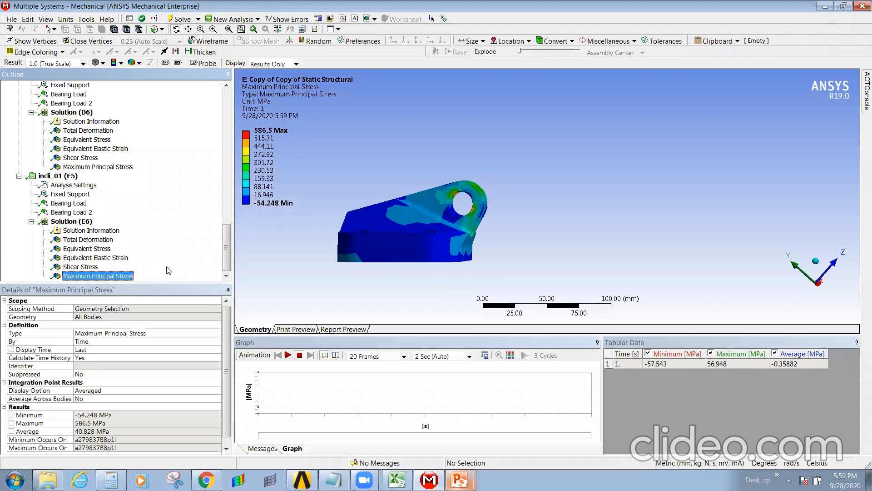
- Duplicate the incli_01 static structural analysis
click(62, 178)
right_click(62, 178)
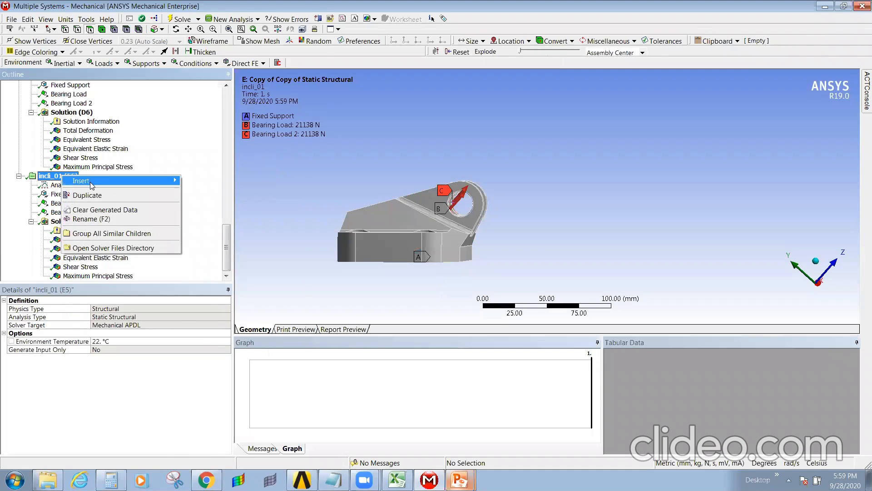
mouse_move(92, 185)
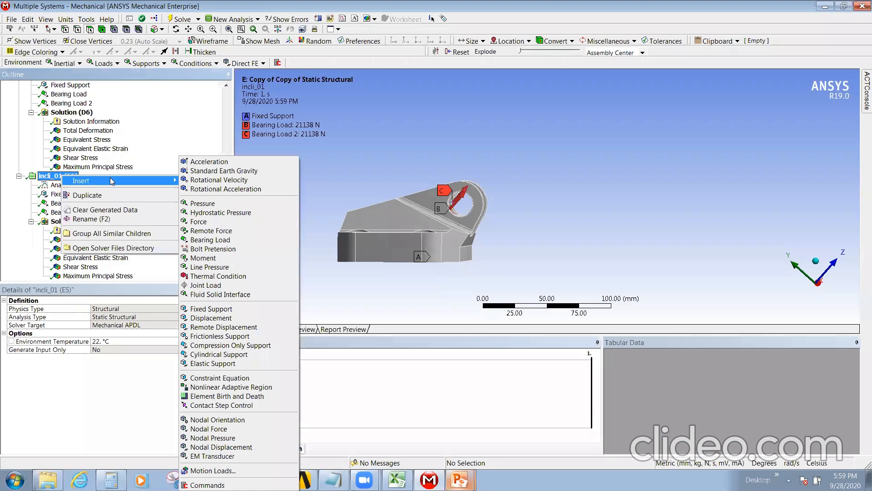
click(88, 196)
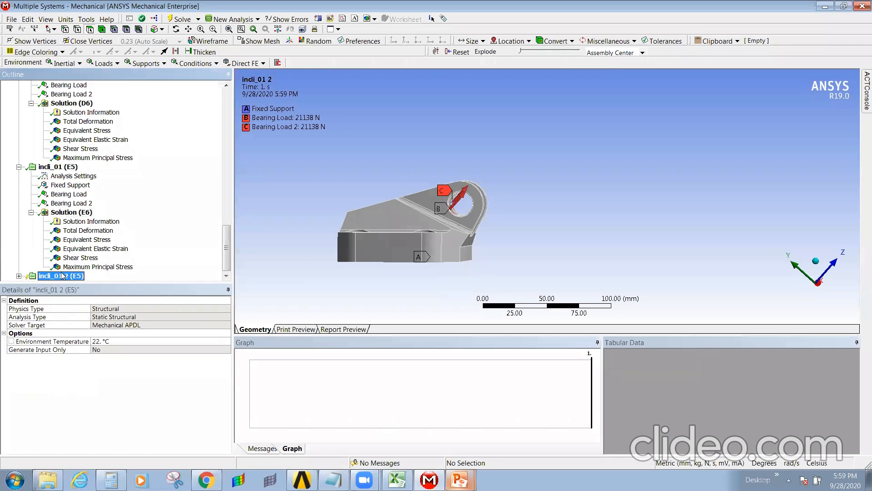
- Try to rename the duplicated analysis incli_01 2 in the outline
key(F2)
key(c)
key(i)
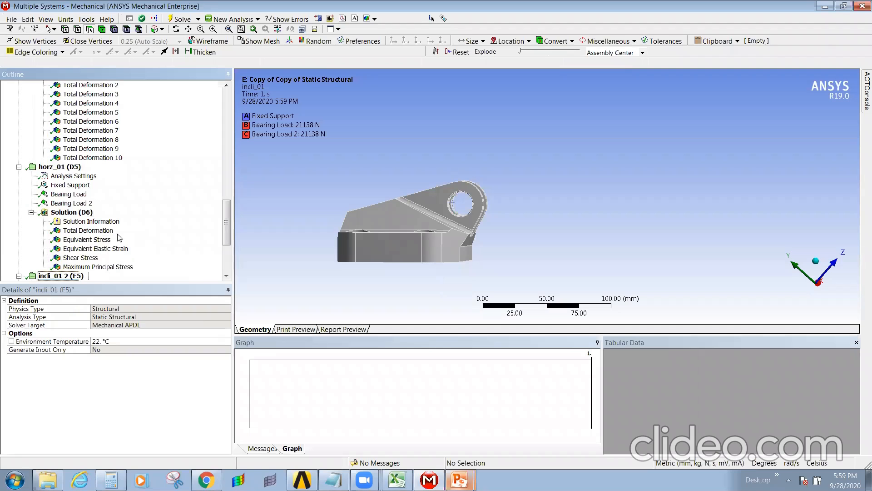
click(67, 277)
key(BackSpace)
key(BackSpace)
key(Return)
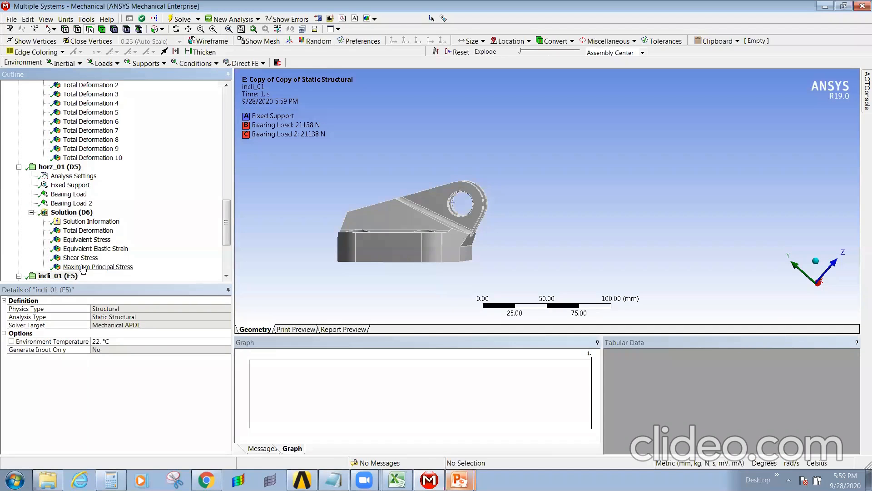
- Rename the incli_01 analysis as cominded
click(62, 276)
text(cominded)
key(Return)
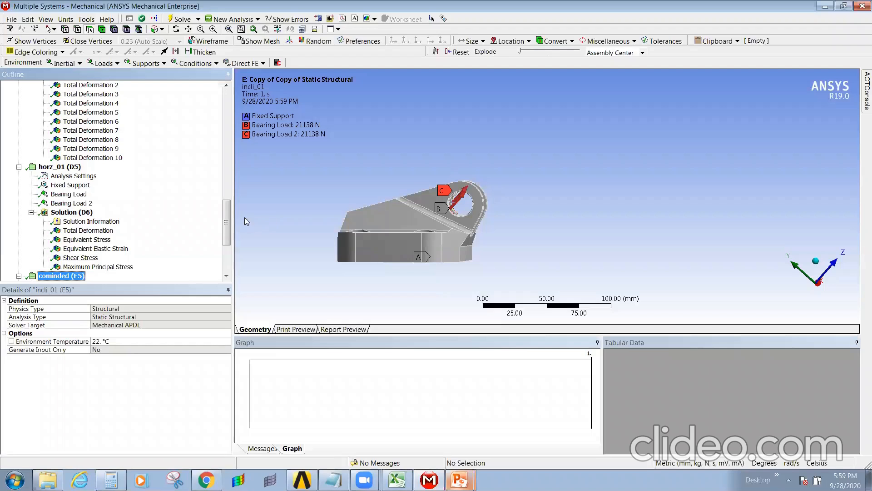
- Check the fixed support and the first bearing load definition of the cominded analysis
scroll(229, 220, down, 4)
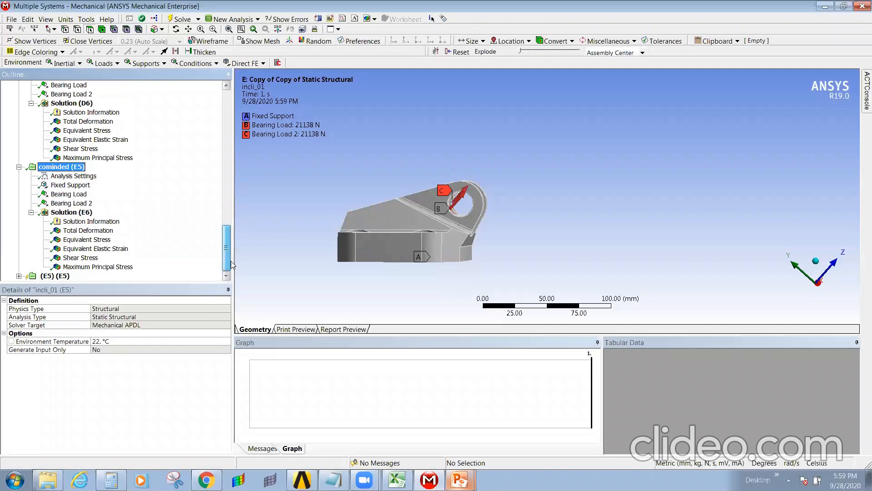
click(64, 195)
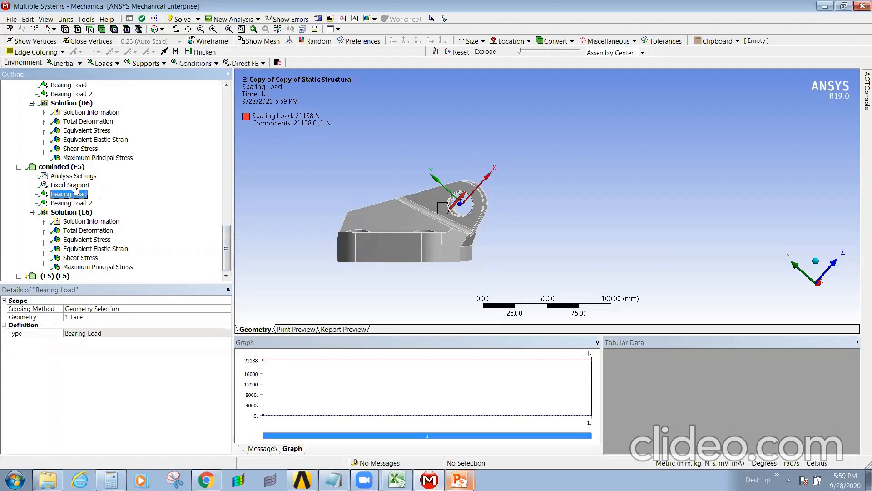
click(75, 185)
middle_drag(431, 245, 408, 249)
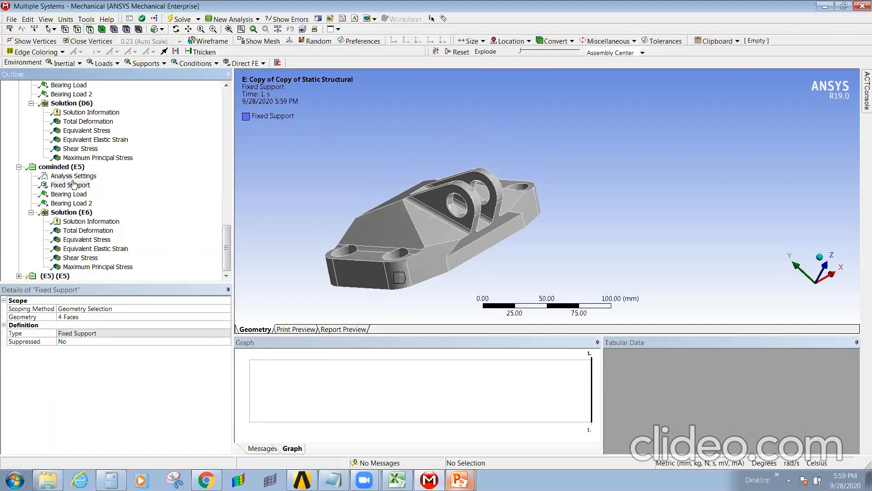
click(71, 194)
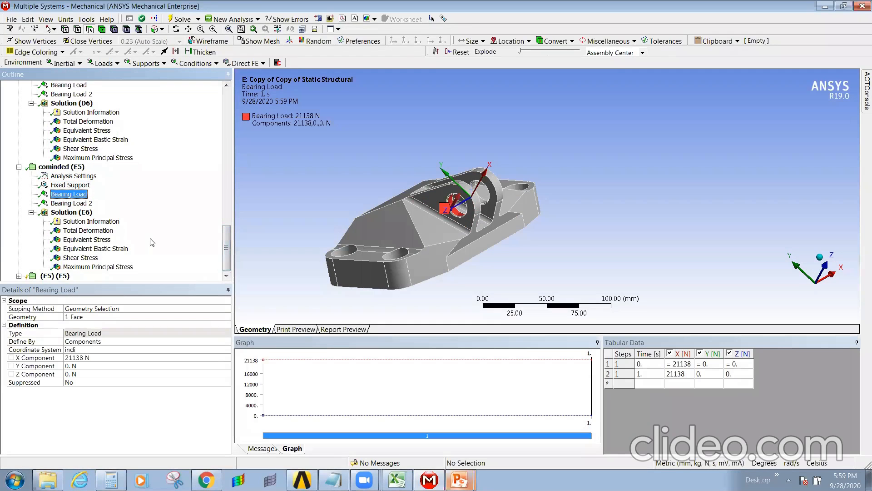
click(78, 214)
right_click(80, 213)
mouse_move(108, 217)
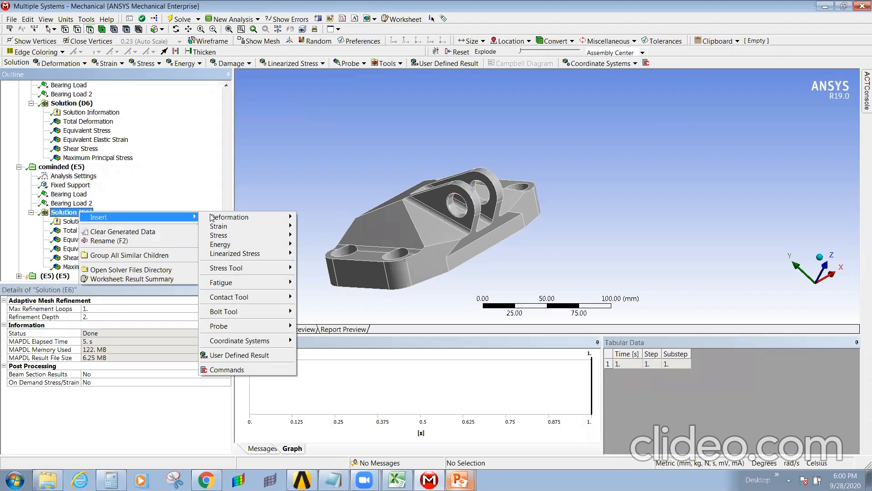
key(Escape)
- Insert a new bearing load into the cominded analysis and duplicate it
click(61, 167)
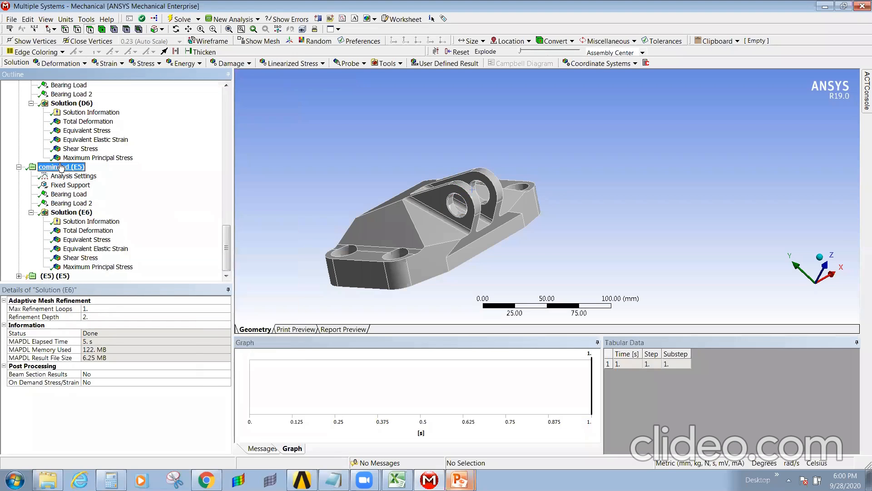
right_click(60, 167)
mouse_move(110, 171)
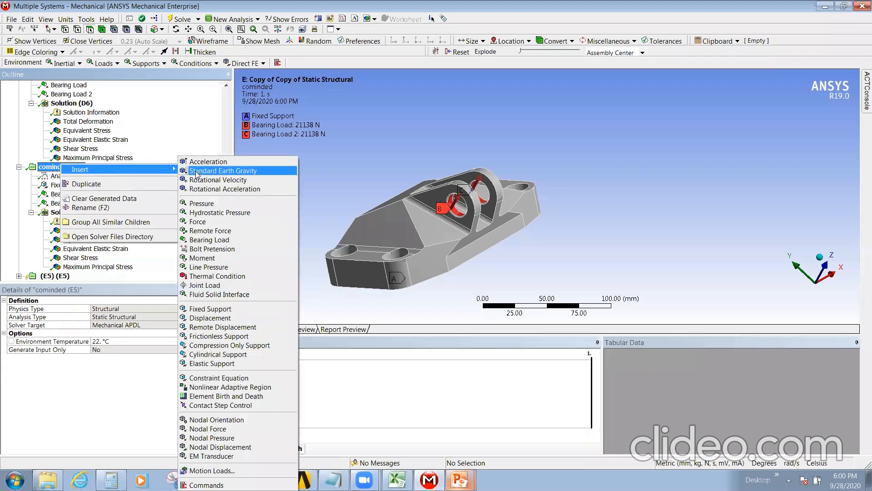
click(216, 240)
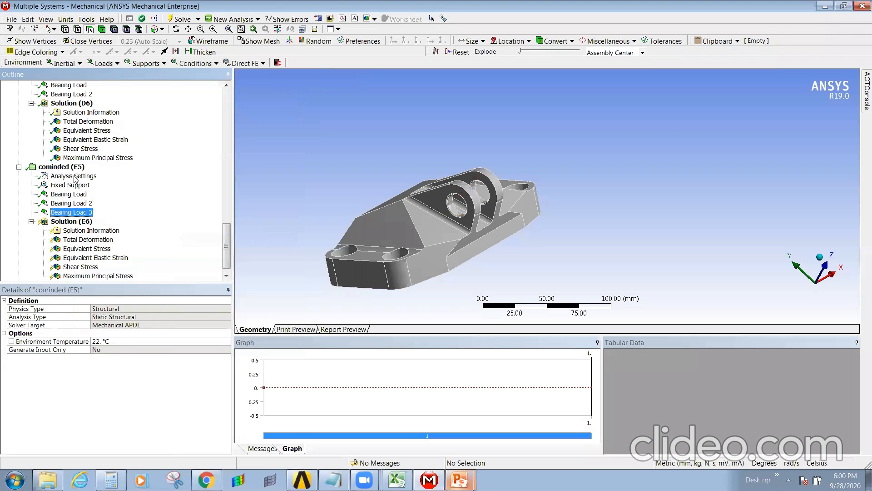
right_click(79, 213)
click(103, 247)
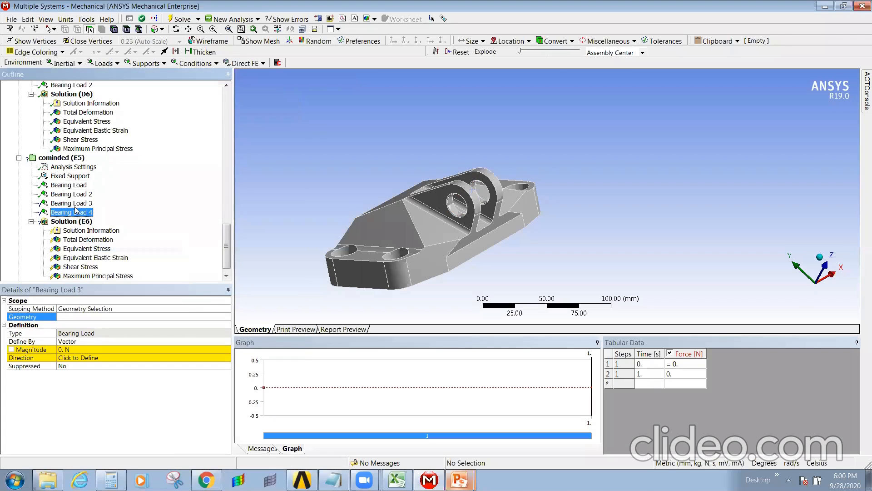
- Duplicate Bearing Load 4 and its copy so the cominded analysis has six bearing loads
right_click(80, 215)
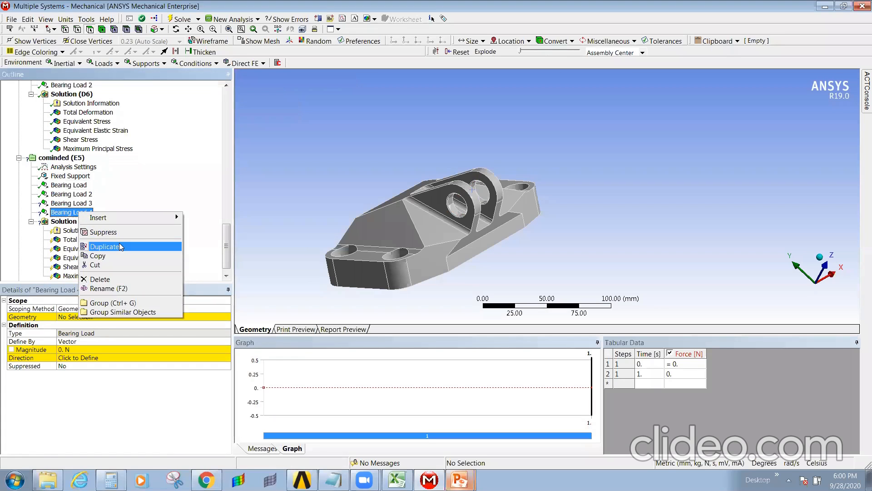
click(104, 247)
right_click(75, 216)
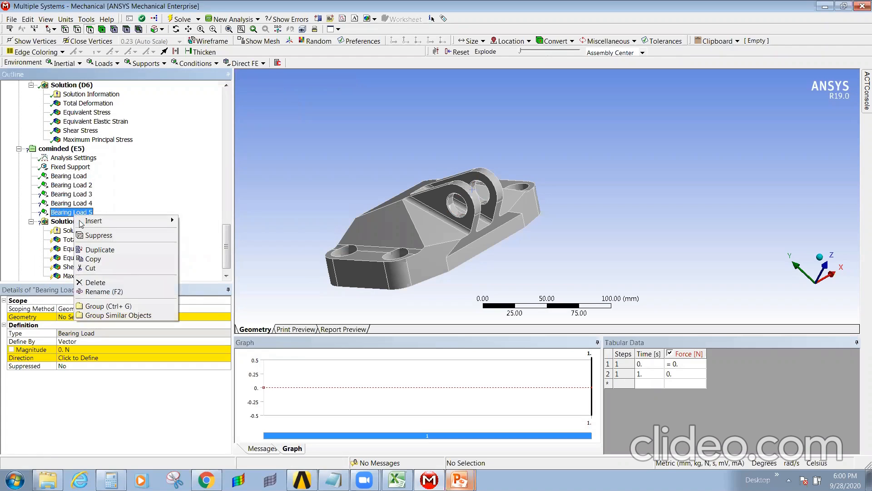
click(104, 247)
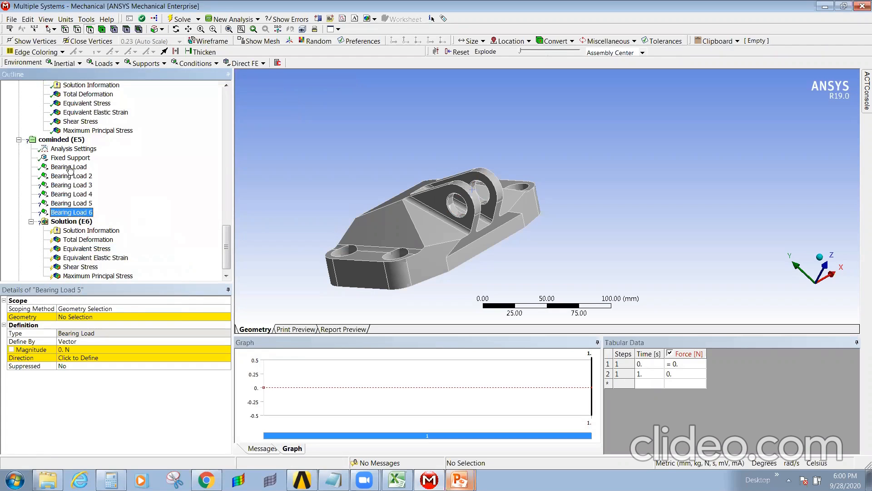
- Rename the first bearing load of the cominded analysis as incl_1
click(69, 168)
click(74, 168)
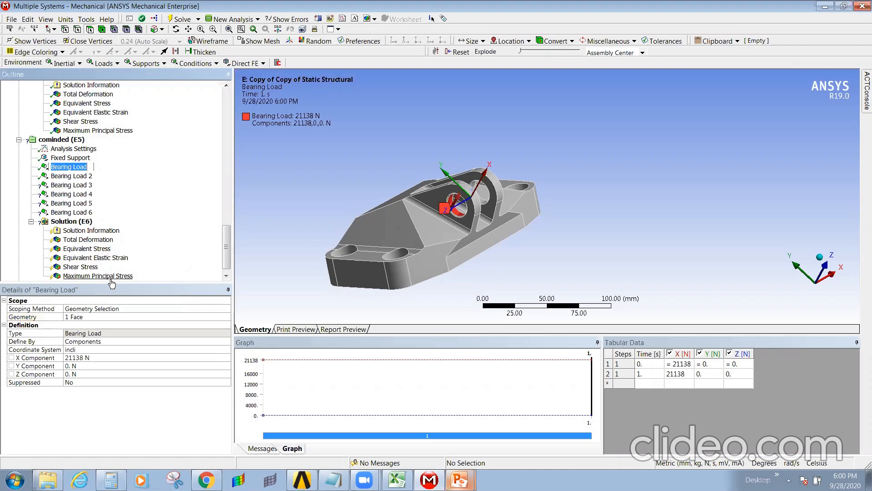
text(incl)
key(Return)
text(l)
key(Return)
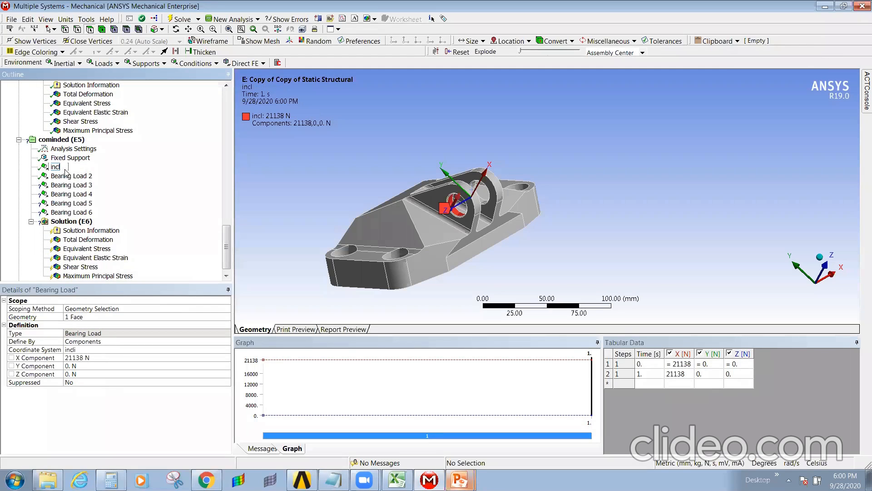
text(_1)
key(Return)
- Rename Bearing Load 2 of the cominded analysis as incl_02
click(78, 177)
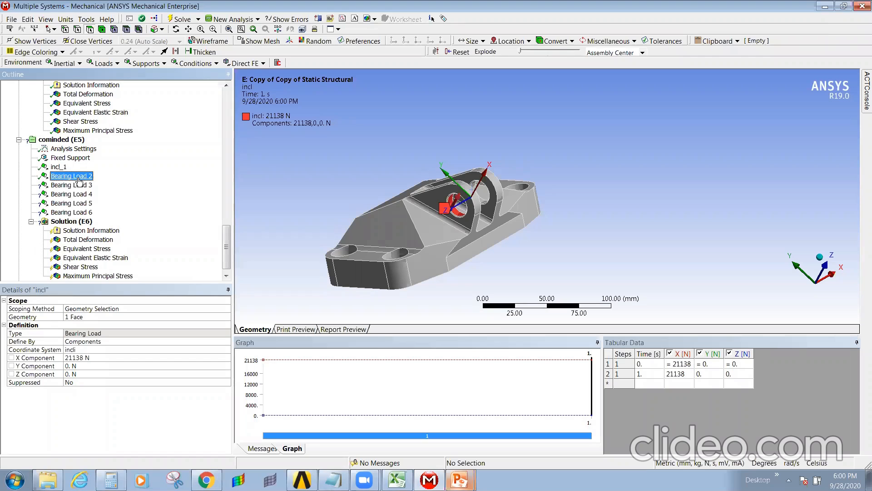
click(75, 176)
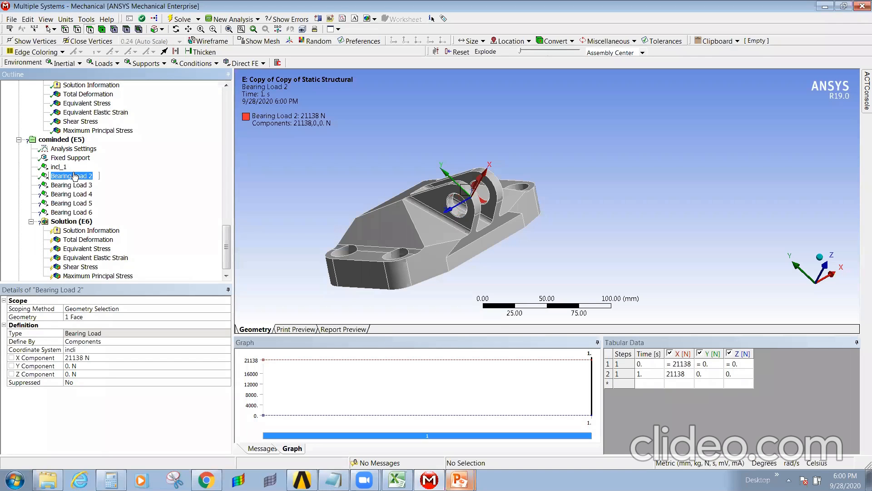
text(incl_02)
key(Return)
- Rename Bearing Load 3 as ver and Bearing Load 4 as ver_2 in the cominded analysis
click(74, 185)
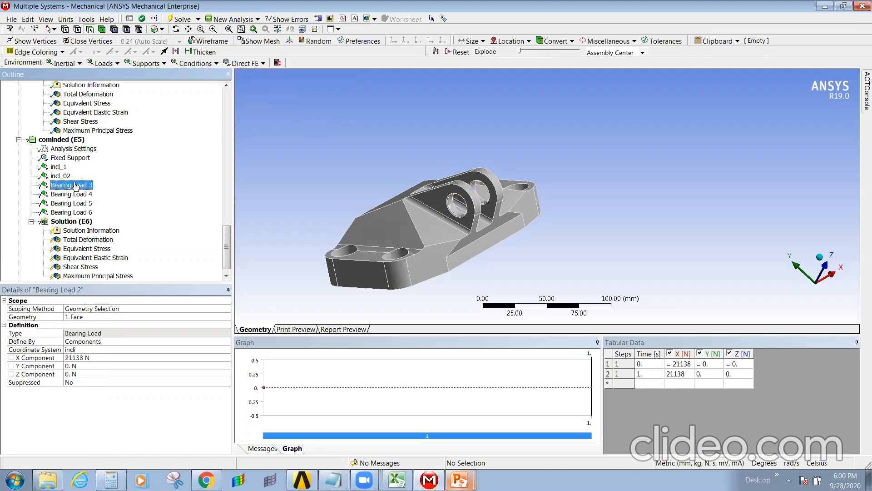
click(74, 186)
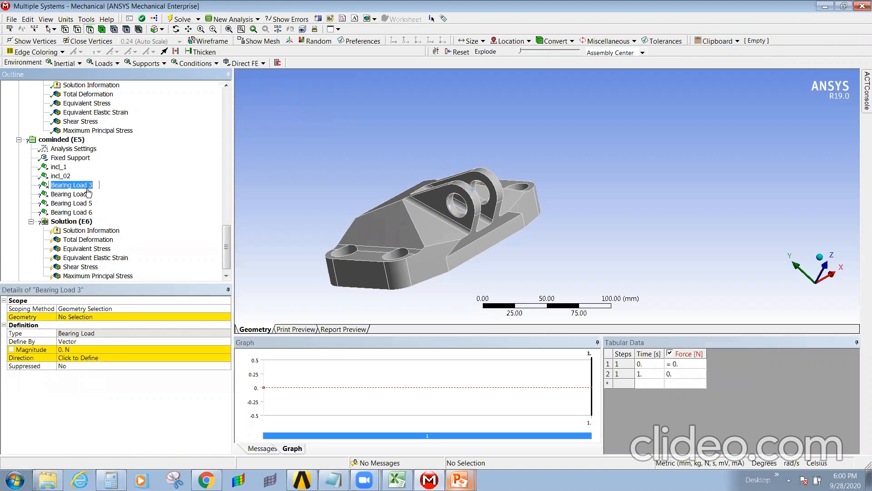
text(ver)
key(Return)
click(81, 195)
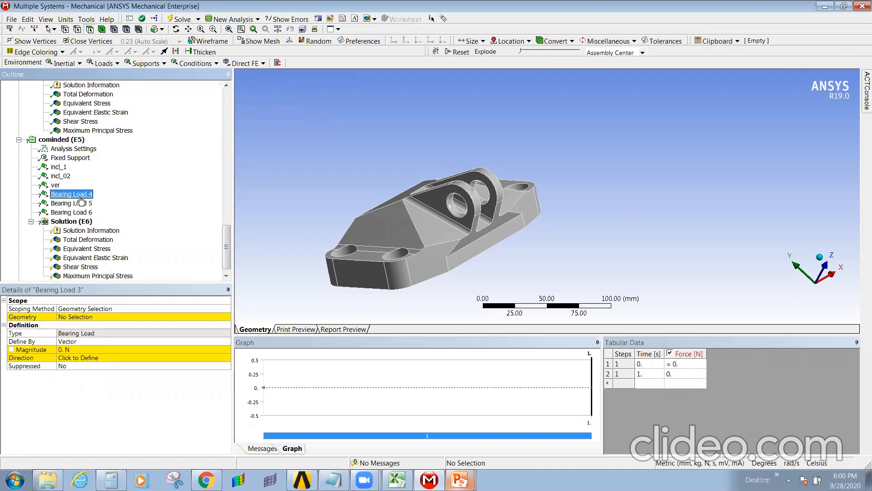
click(71, 195)
text(ver_2)
key(Return)
- Rename Bearing Load 5 as hor_1 and Bearing Load 6 as hor_2 in the cominded analysis
click(77, 205)
click(77, 207)
text(hor)
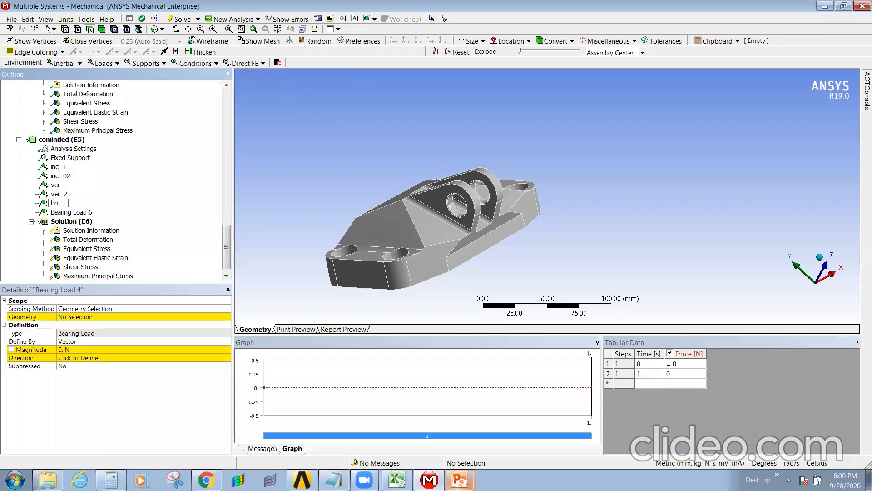
text(_1)
key(Return)
click(78, 213)
click(78, 213)
text(hor_2)
key(Return)
- Check the force directions of the incl_1 and incl_02 loads on the bracket lugs
click(55, 185)
click(58, 167)
click(60, 175)
middle_drag(530, 227, 541, 207)
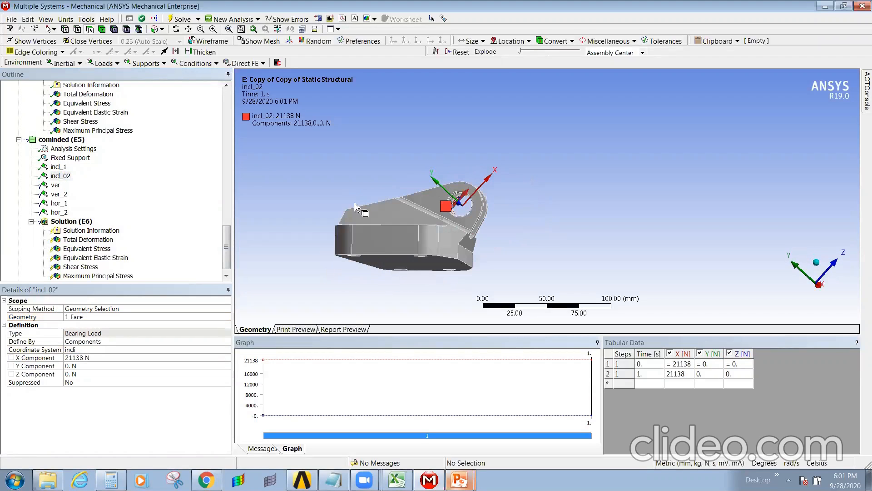
- Scope the ver bearing load to the inner hole face of the near lug
click(58, 186)
click(82, 317)
middle_drag(418, 281, 380, 227)
click(381, 223)
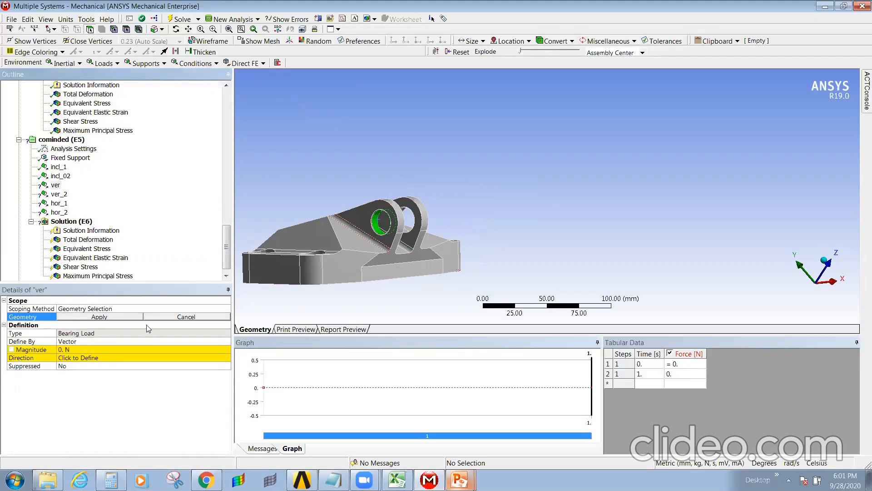
click(106, 317)
ctrl+middle_drag(385, 239, 465, 256)
- Define the ver load by components in the CS01 coordinate system
click(118, 341)
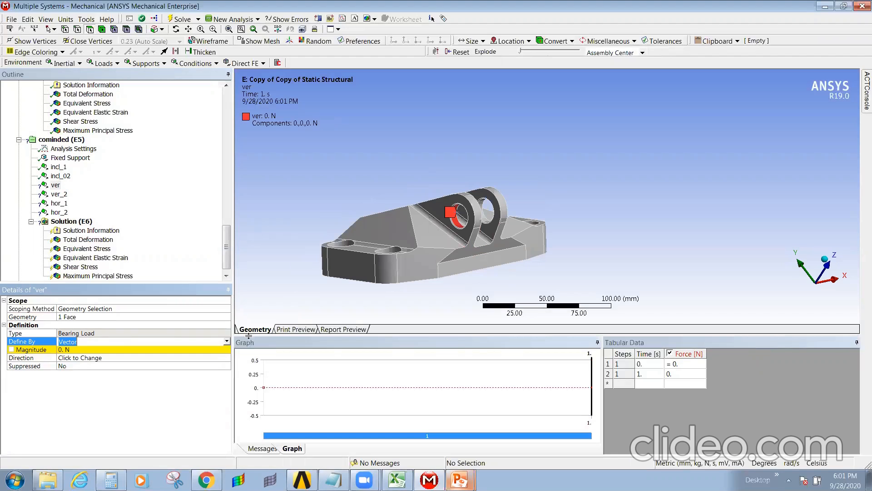
click(227, 342)
click(120, 357)
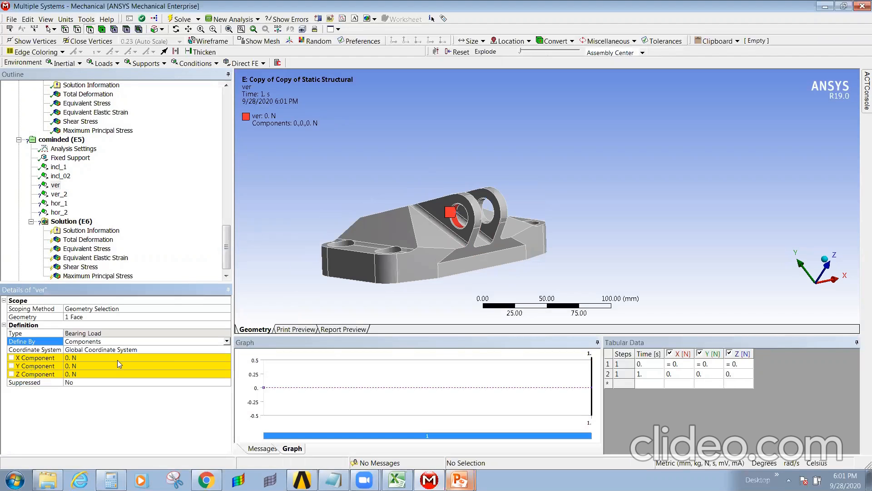
click(227, 350)
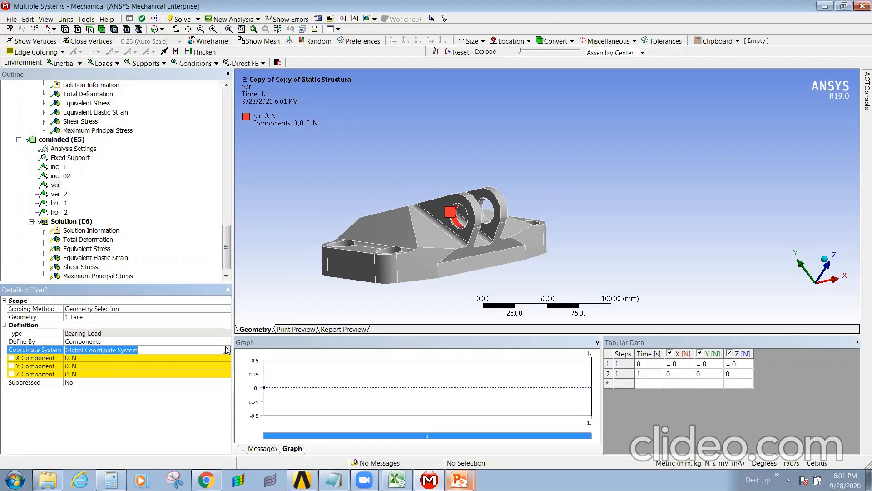
click(227, 350)
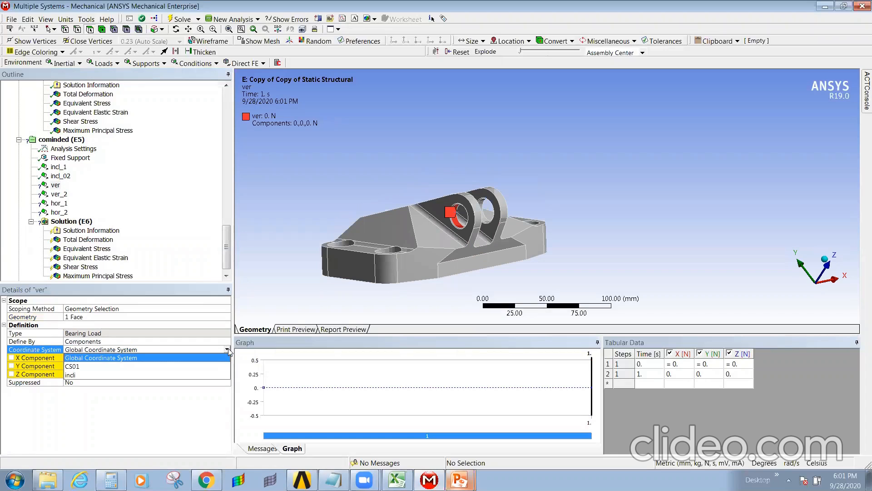
click(80, 367)
middle_drag(436, 272, 383, 283)
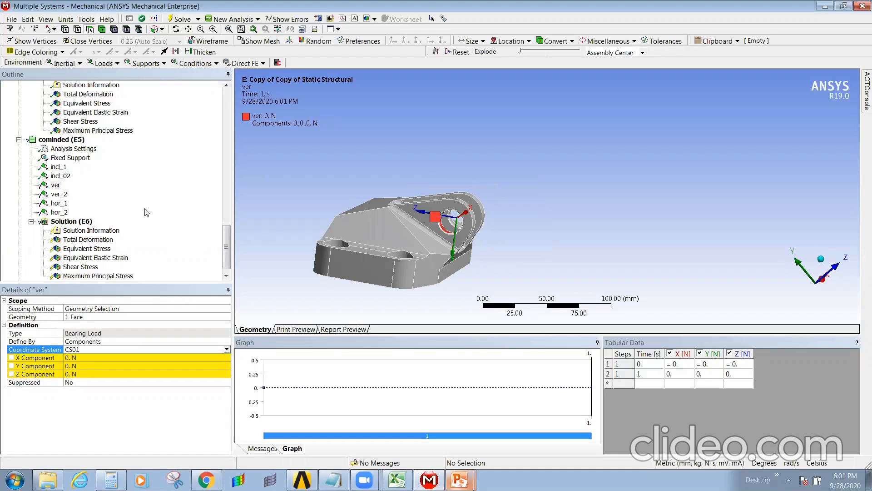
- Copy the Y component value of the first bearing load in the Veritcal analysis
scroll(78, 177, up, 15)
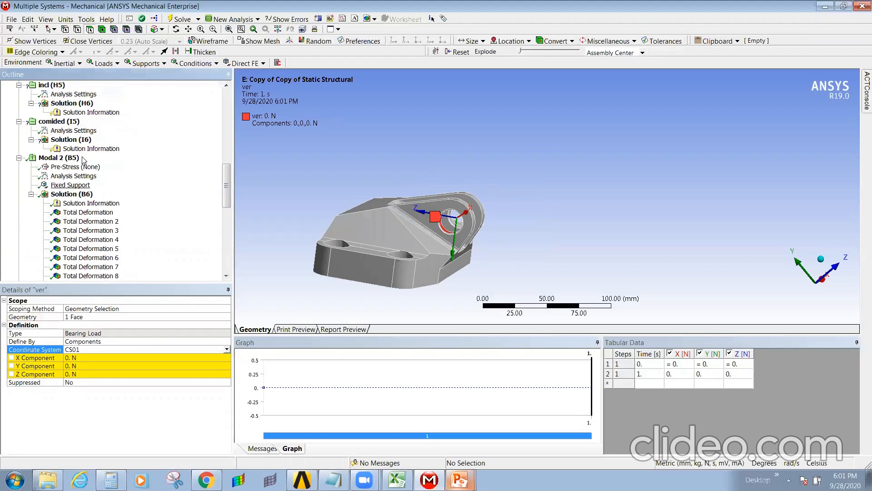
scroll(75, 173, up, 10)
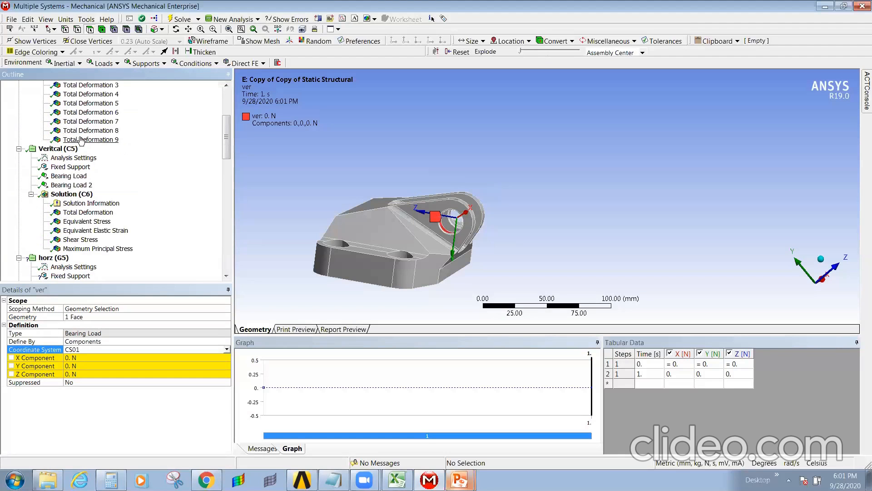
scroll(67, 150, down, 3)
click(69, 203)
click(97, 365)
key(ctrl+c)
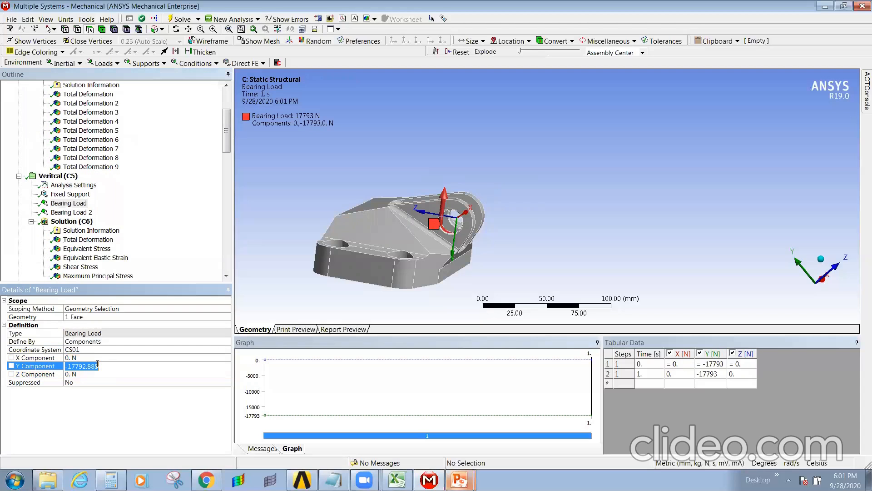
click(98, 407)
- Set the Y component of the ver load in the cominded analysis to -17792.885 N
scroll(155, 240, down, 6)
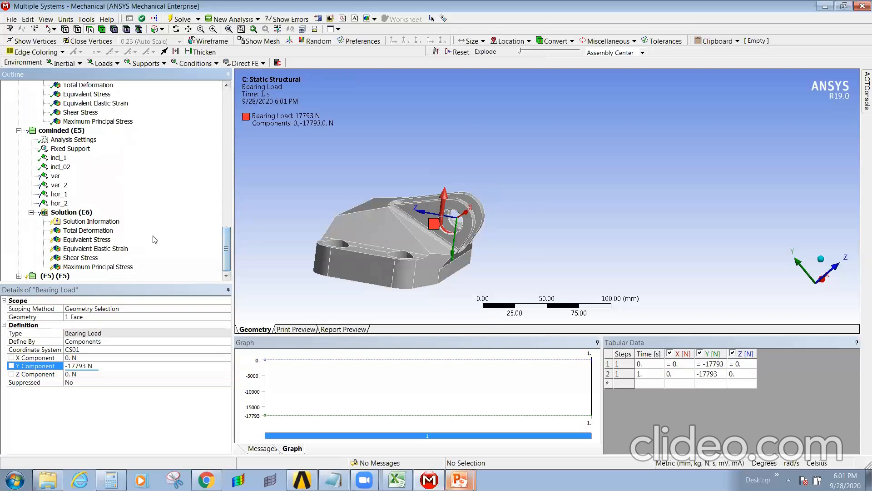
click(55, 176)
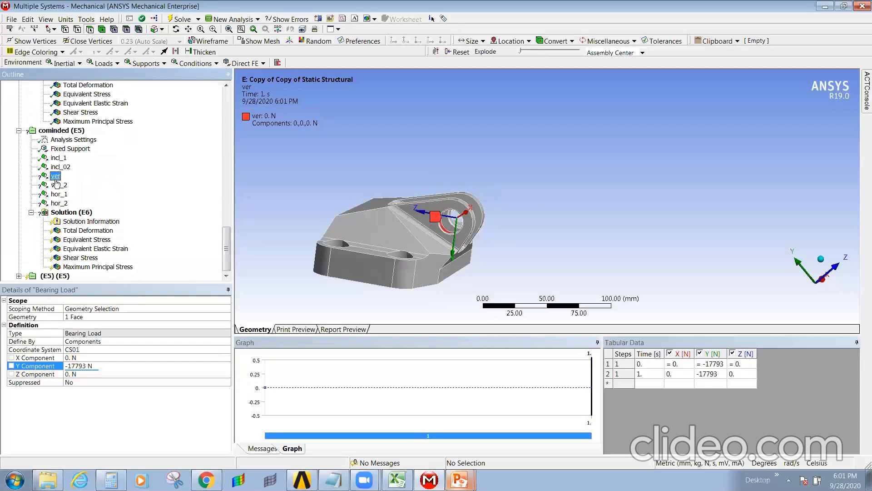
click(97, 365)
text(-17793)
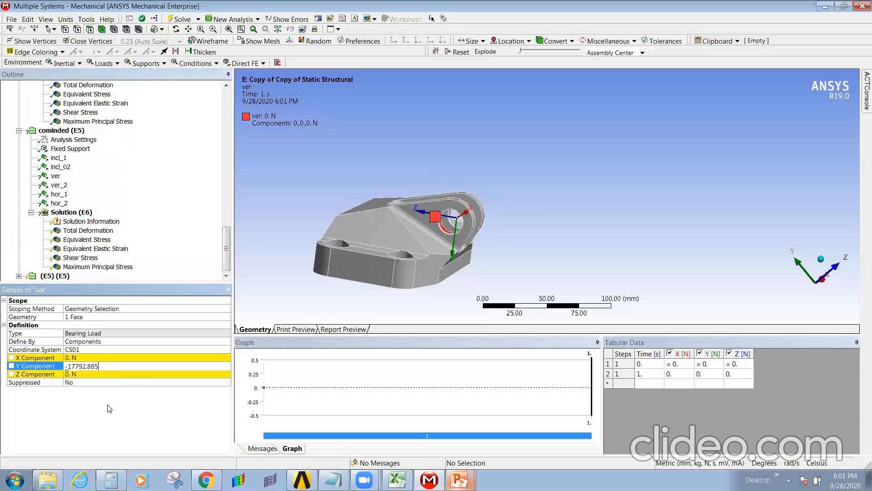
key(Return)
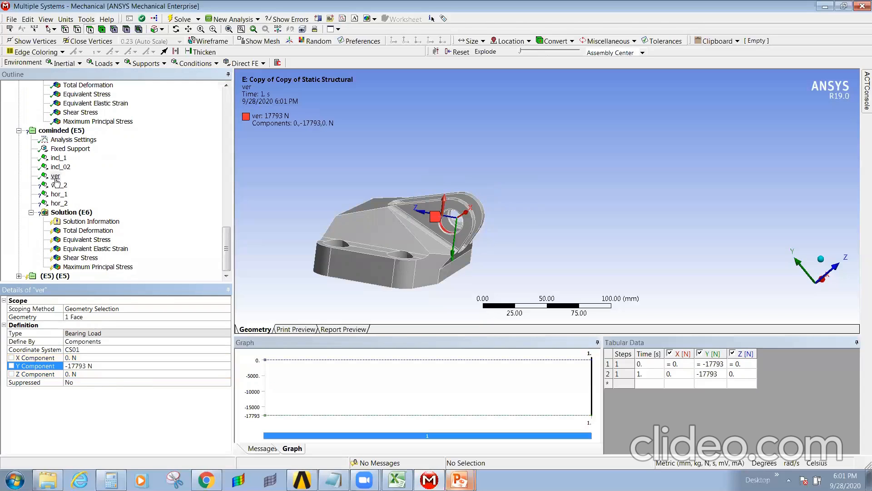
middle_drag(459, 254, 491, 241)
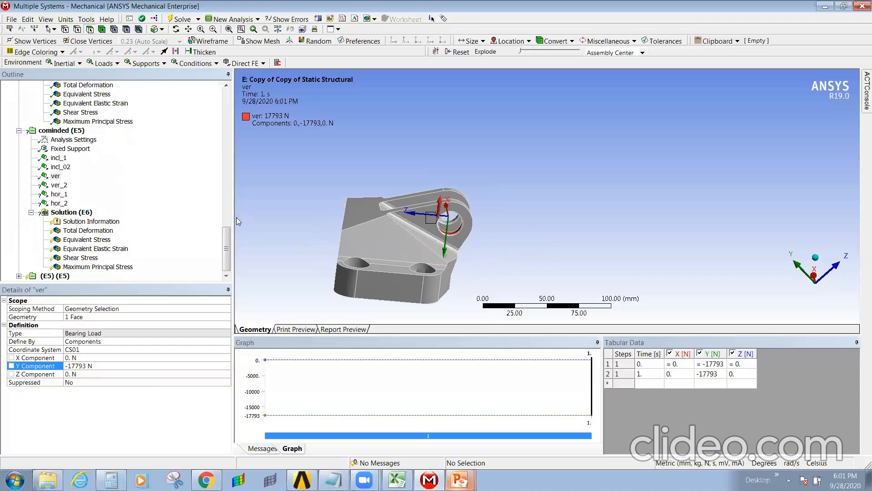
- Scope the ver_2 bearing load to the inner hole face of the second lug
click(59, 185)
middle_drag(400, 273, 454, 241)
click(428, 214)
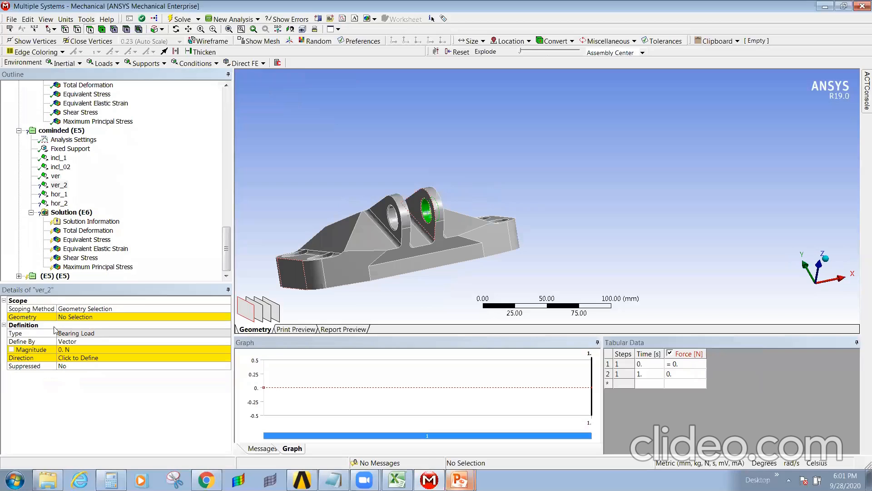
click(74, 317)
click(70, 317)
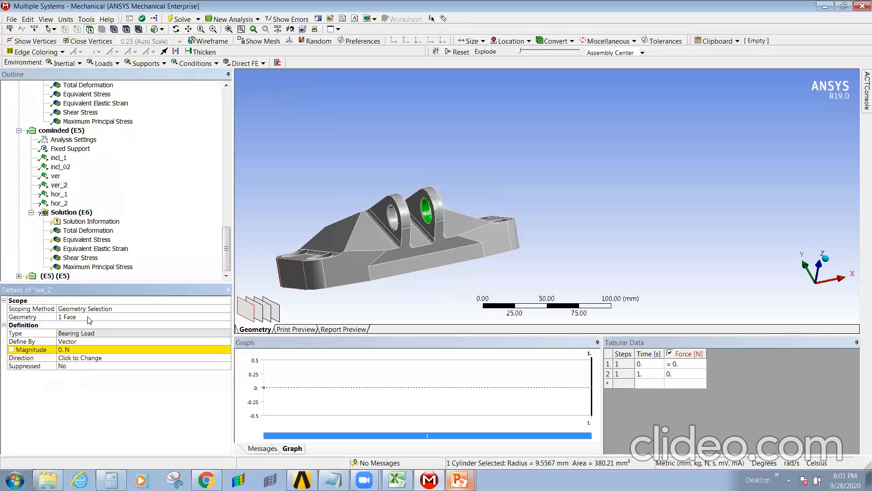
- Define the ver_2 load by components in the CS01 coordinate system
click(88, 342)
click(227, 341)
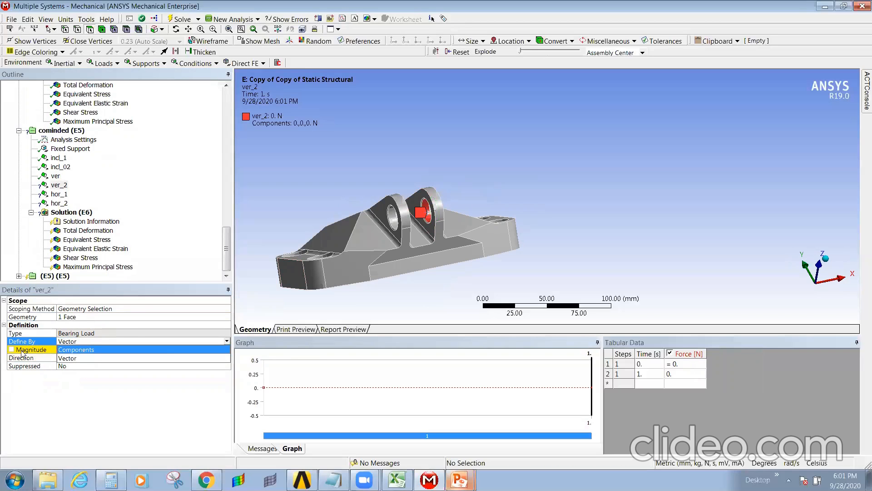
click(88, 349)
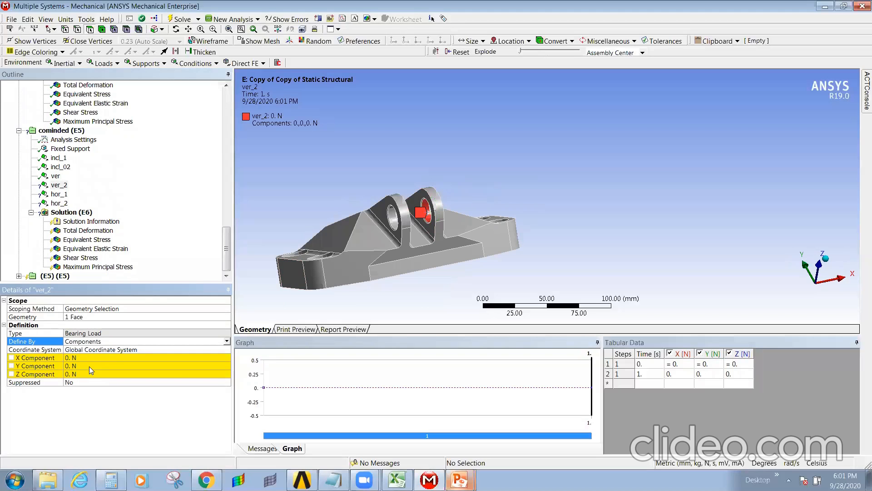
click(189, 349)
click(226, 349)
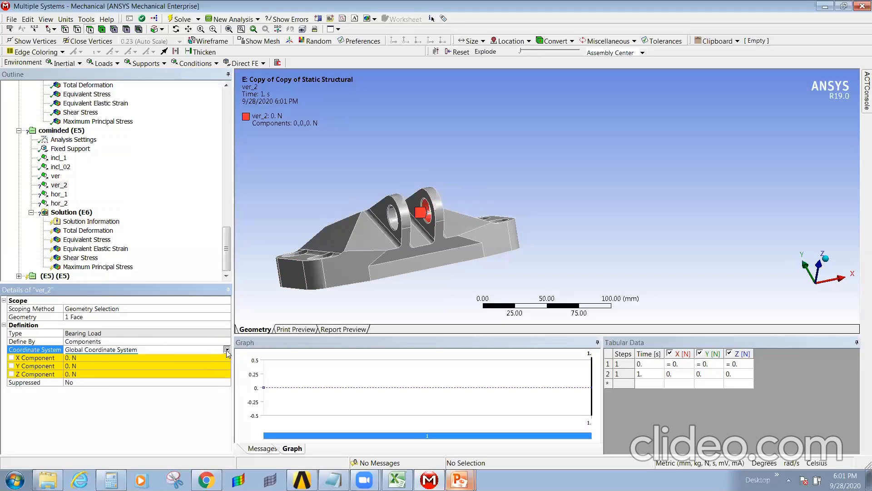
click(104, 368)
- Set the Y component of the ver_2 load to the copied value of -17792.885 N
click(105, 366)
key(ctrl+v)
key(Return)
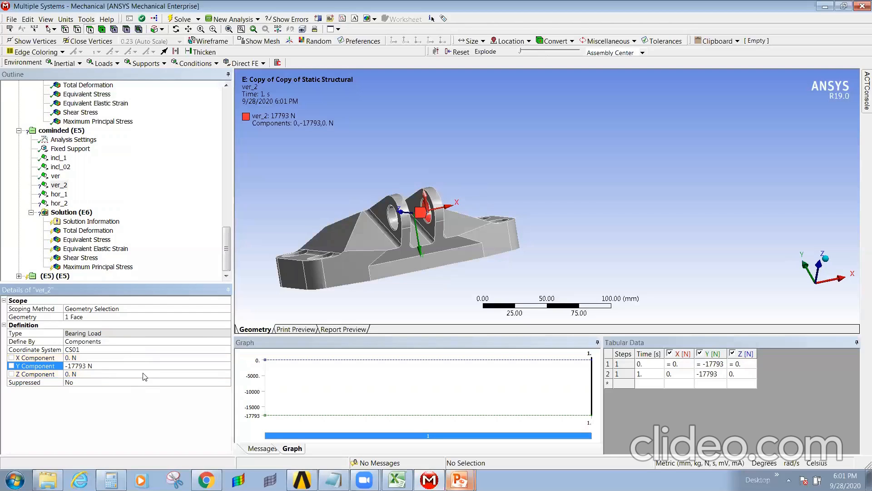
middle_drag(369, 296, 451, 258)
- Copy the Z component value of the first bearing load in the horz_01 analysis for use in the cominded analysis
click(59, 194)
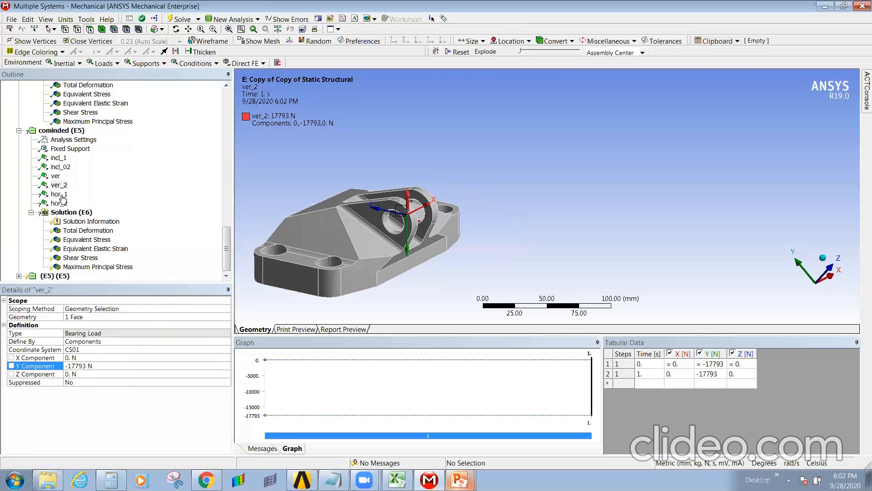
drag(227, 250, 239, 218)
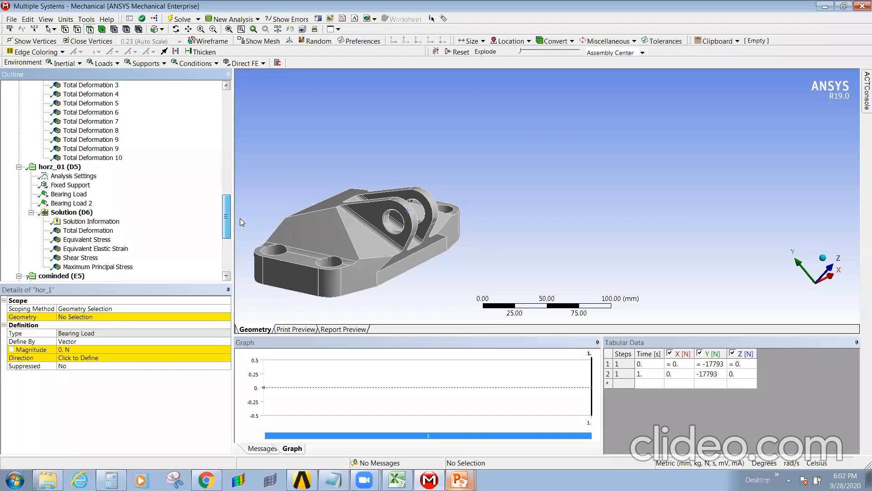
click(69, 194)
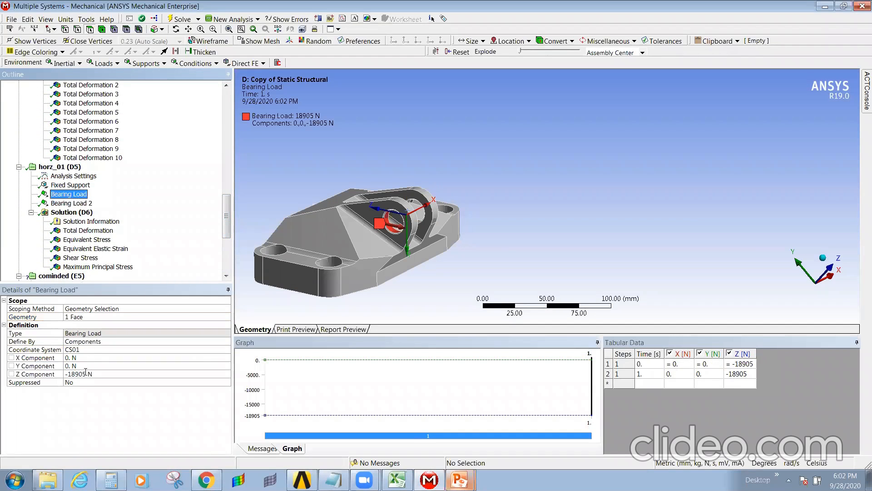
click(86, 373)
click(194, 246)
scroll(194, 246, down, 5)
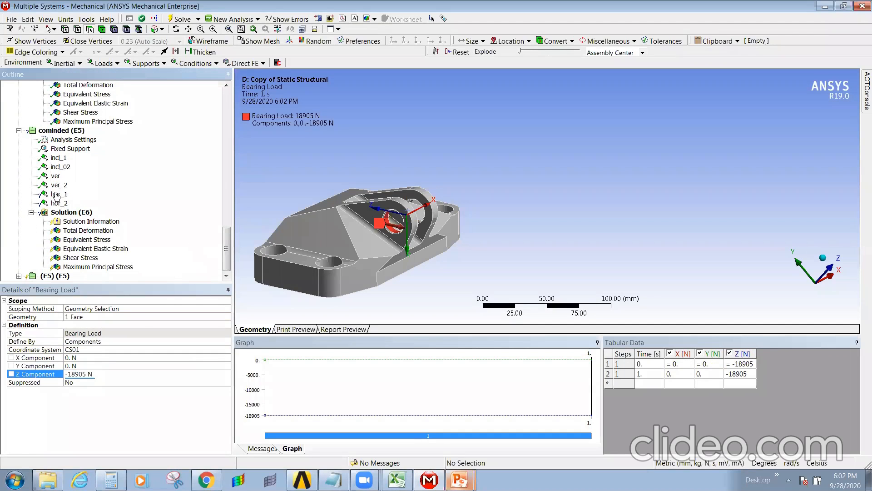
- Scope the hor_1 bearing load of the cominded analysis to the inner hole face of the first lug
click(58, 195)
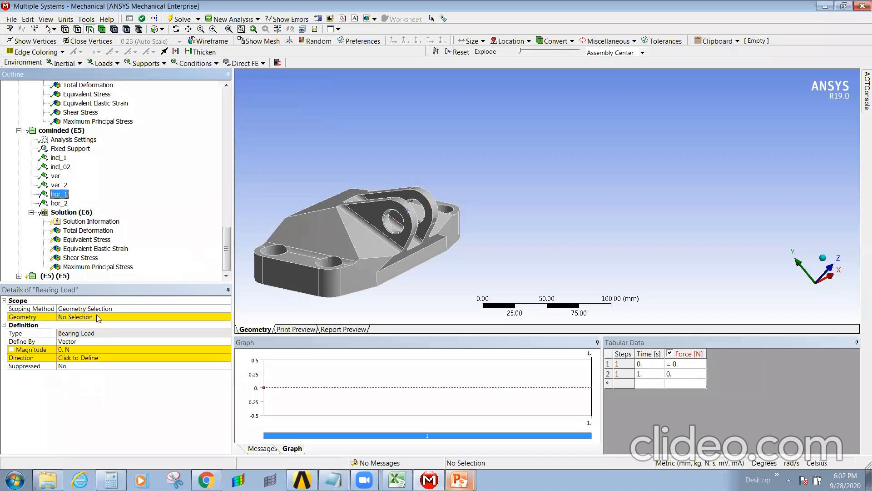
click(84, 321)
click(386, 222)
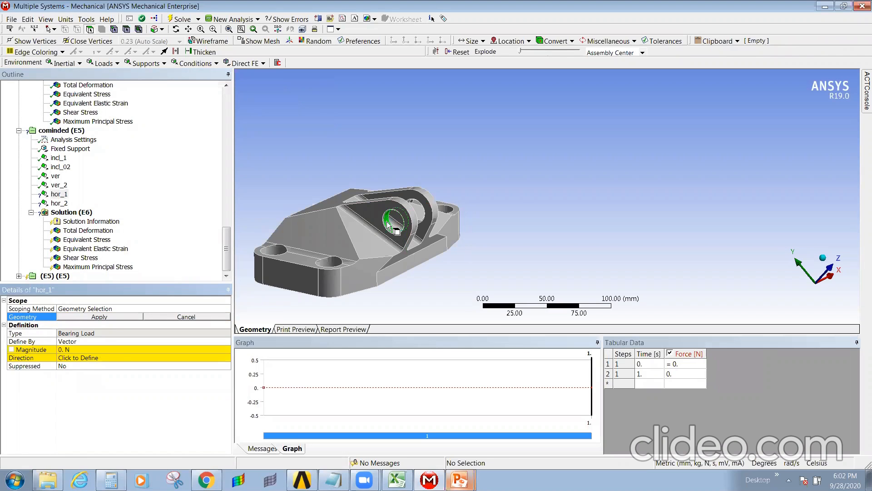
click(99, 317)
- Define the hor_1 load by components in the CS01 coordinate system
click(206, 342)
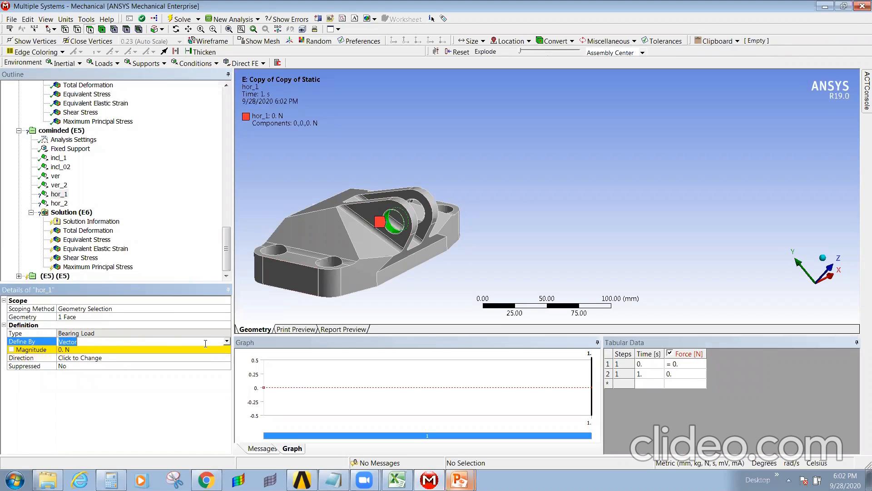
click(228, 341)
click(120, 354)
click(205, 350)
click(226, 350)
click(114, 365)
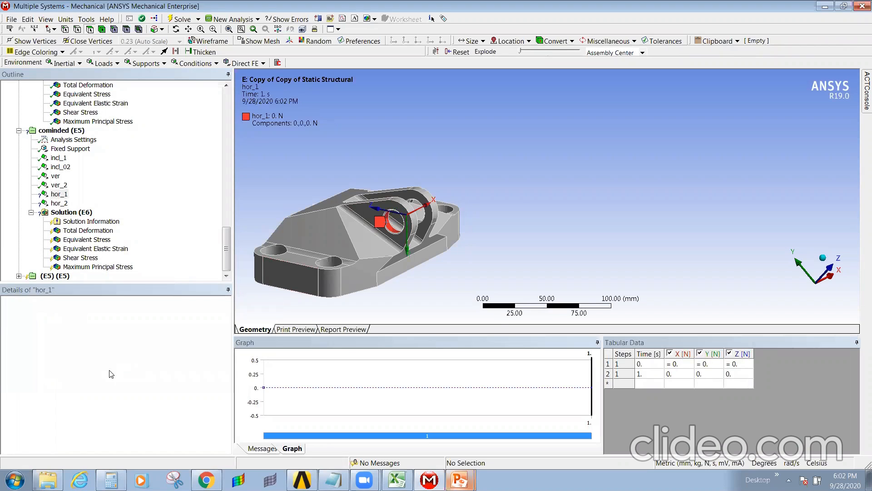
- Set the Z component of the hor_1 load to the copied value of -18904.94 N
click(114, 373)
text(-18904.94)
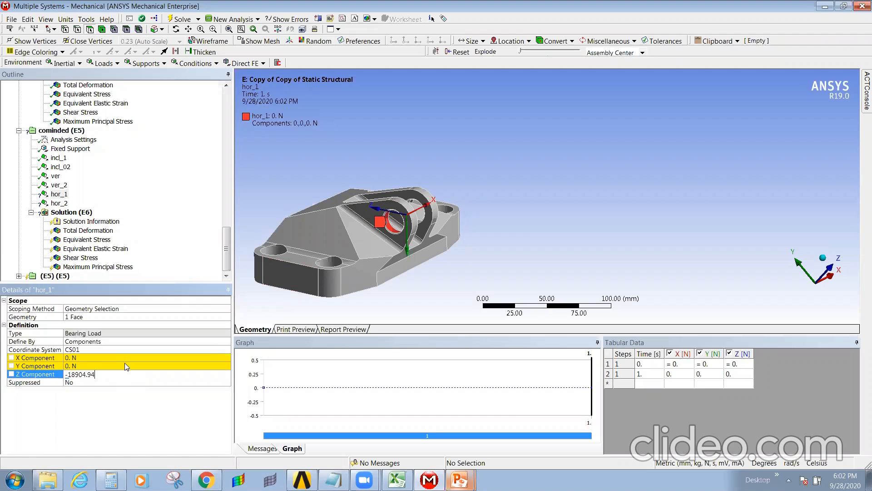
key(Return)
- Scope the hor_2 bearing load to the inner hole face of the second lug
middle_drag(329, 282, 502, 240)
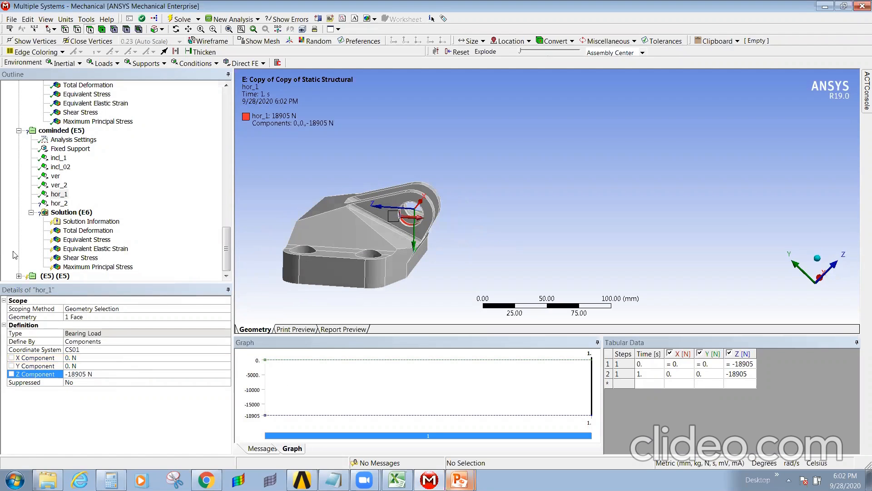
click(61, 204)
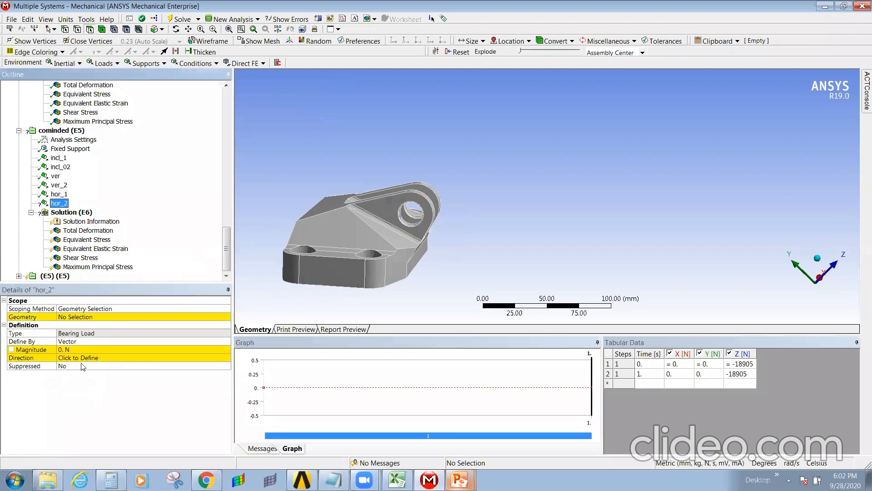
middle_drag(412, 220, 413, 210)
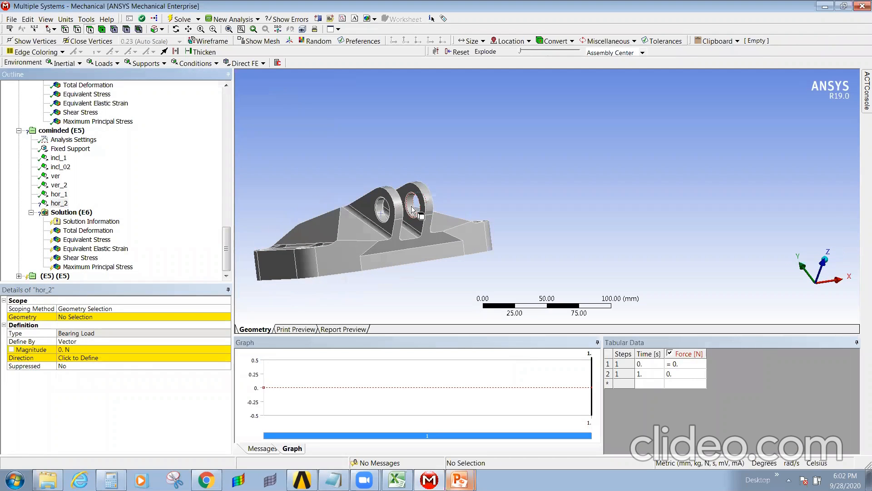
click(413, 210)
click(97, 317)
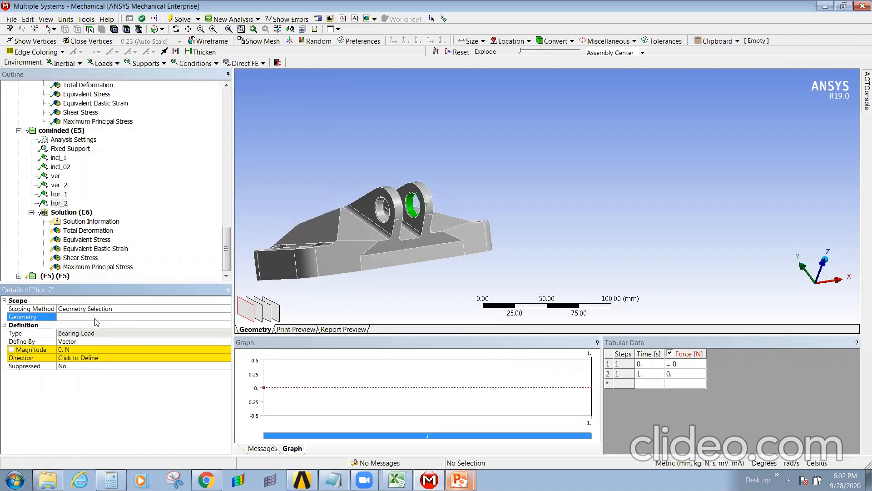
click(68, 317)
- Define the hor_2 load by components in the CS01 coordinate system
click(173, 342)
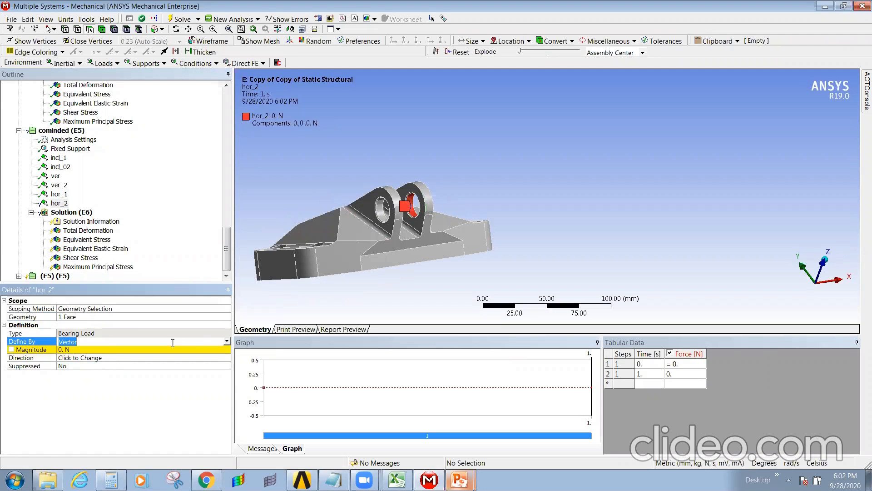
click(227, 342)
click(112, 357)
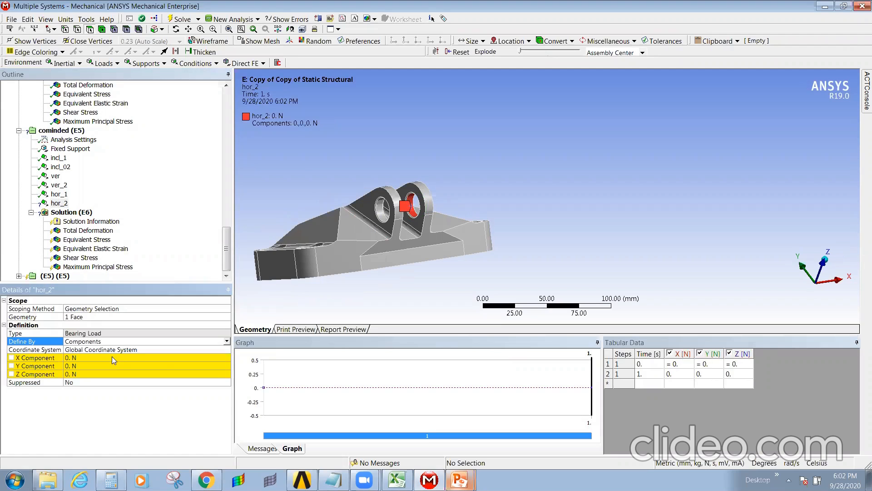
click(104, 371)
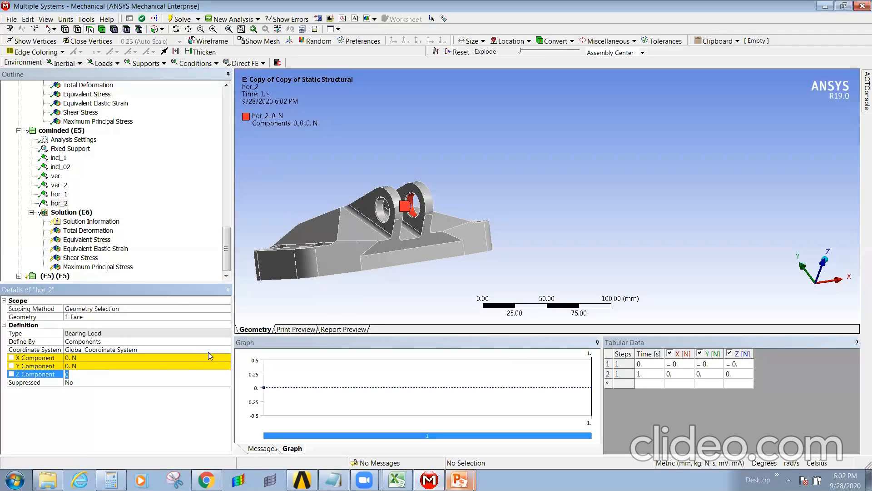
click(208, 351)
click(227, 349)
click(93, 366)
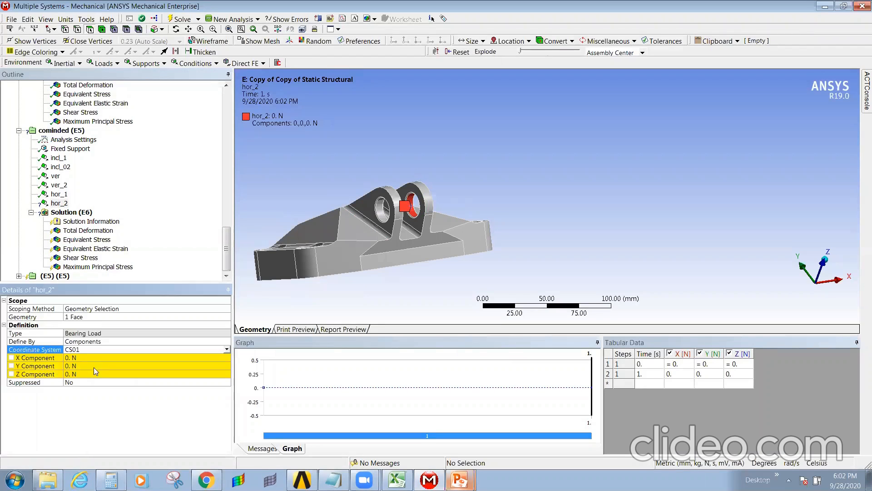
- Set the Z component of the hor_2 load to the copied value of -18904.94 N
click(94, 373)
text(-18905)
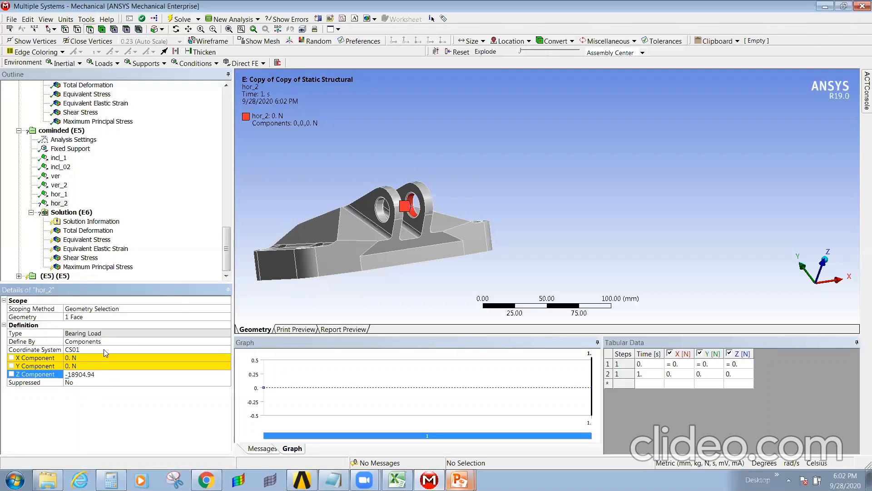
key(Return)
- Review the fixed support and all six bearing loads of the cominded analysis on the bracket
middle_drag(326, 236, 567, 244)
click(59, 132)
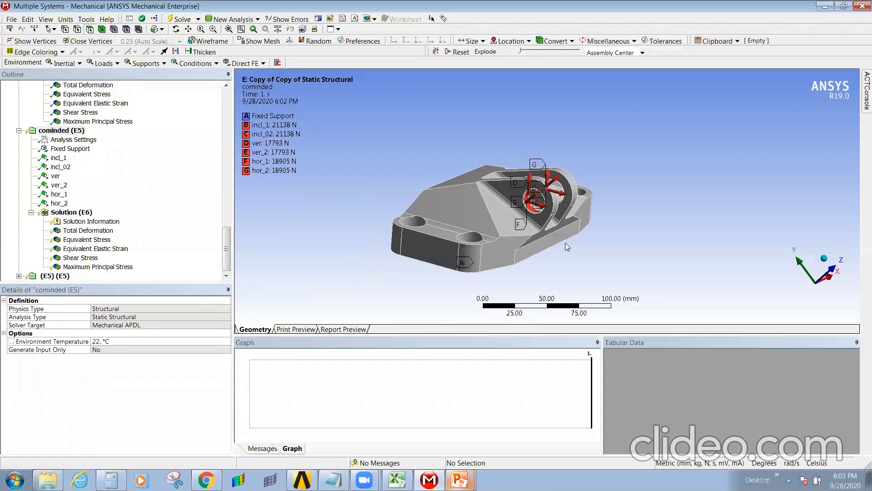
middle_drag(565, 244, 562, 250)
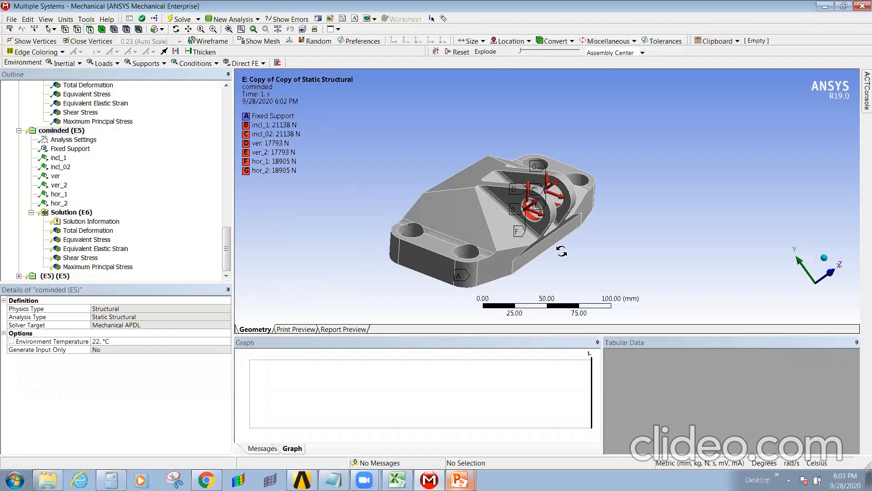
middle_drag(562, 250, 524, 271)
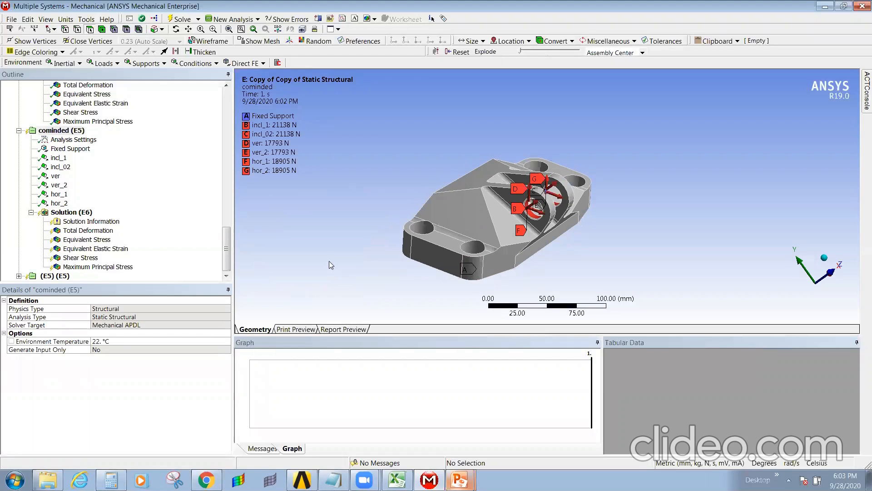
scroll(79, 269, down, 2)
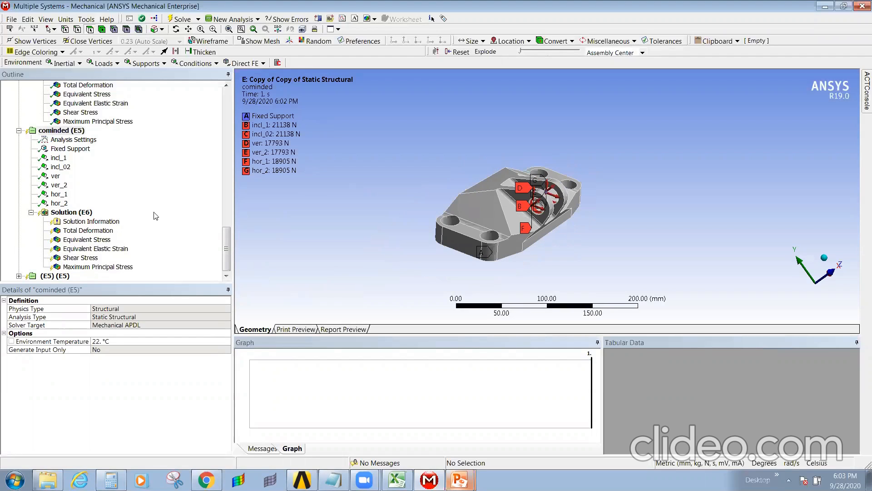
click(227, 249)
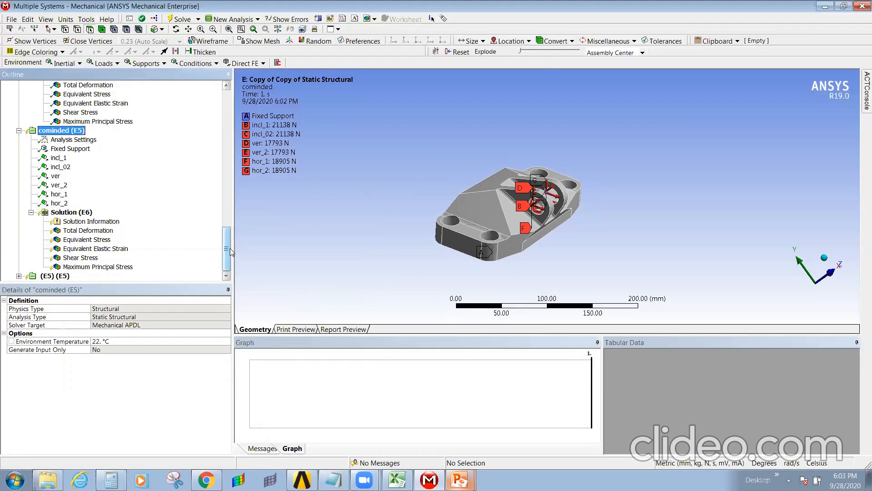
- Solve the cominded analysis and update its results
click(61, 205)
click(78, 220)
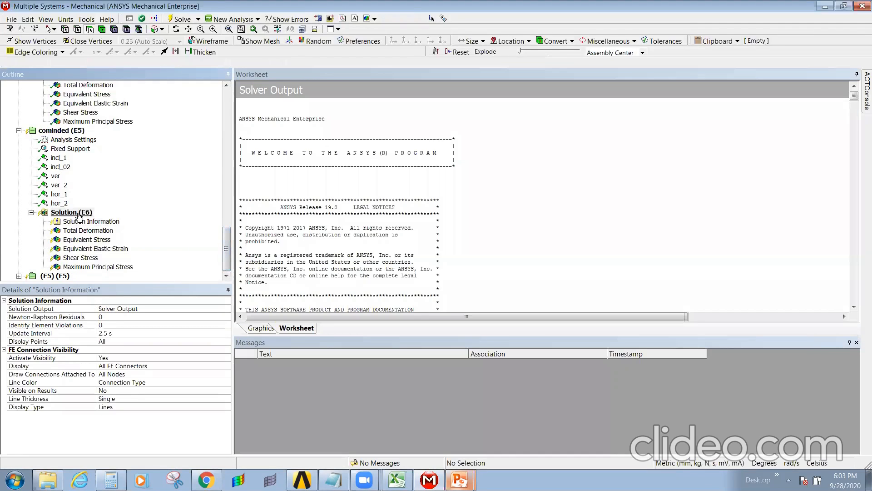
right_click(79, 214)
click(125, 238)
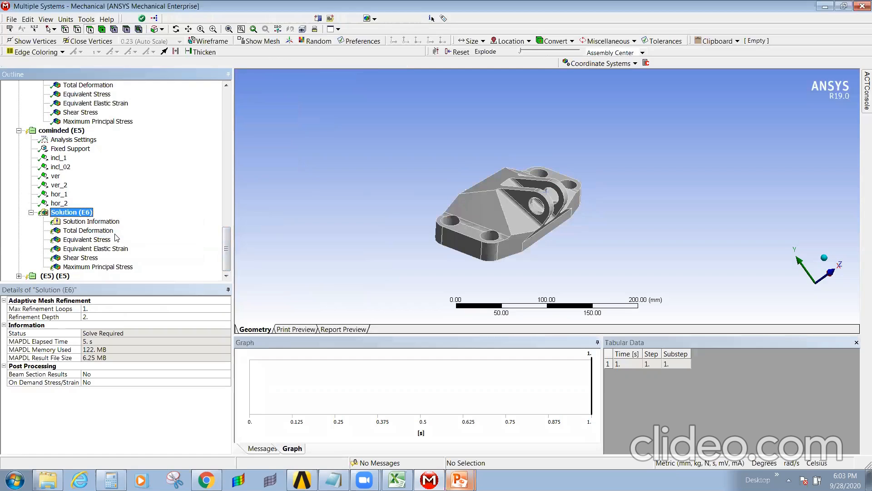
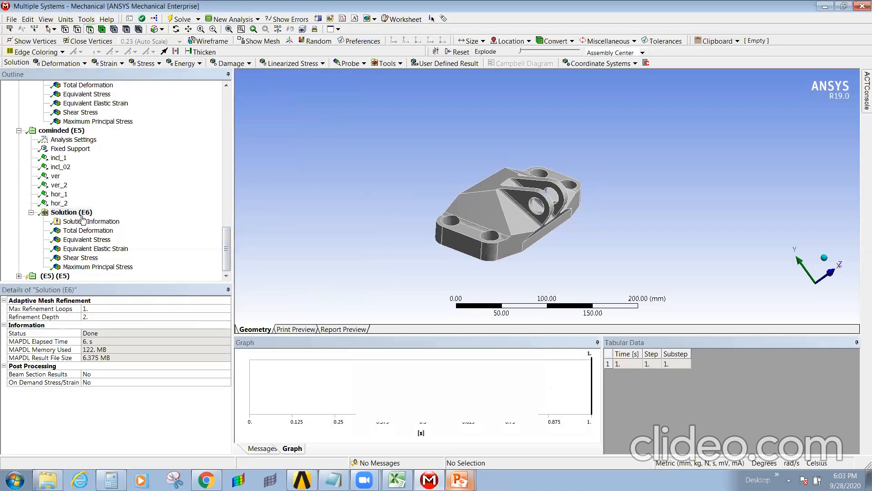
- Examine the total deformation and equivalent (von-Mises) stress results of the cominded analysis from several angles
click(90, 230)
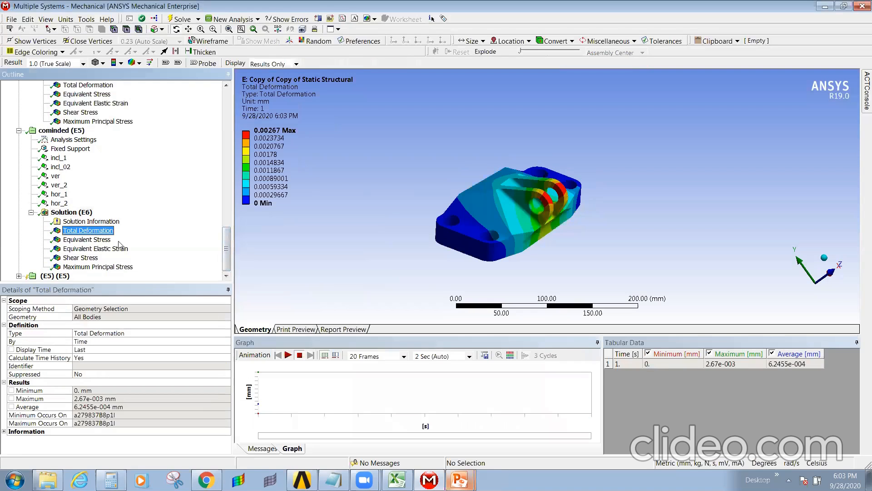
drag(521, 248, 510, 248)
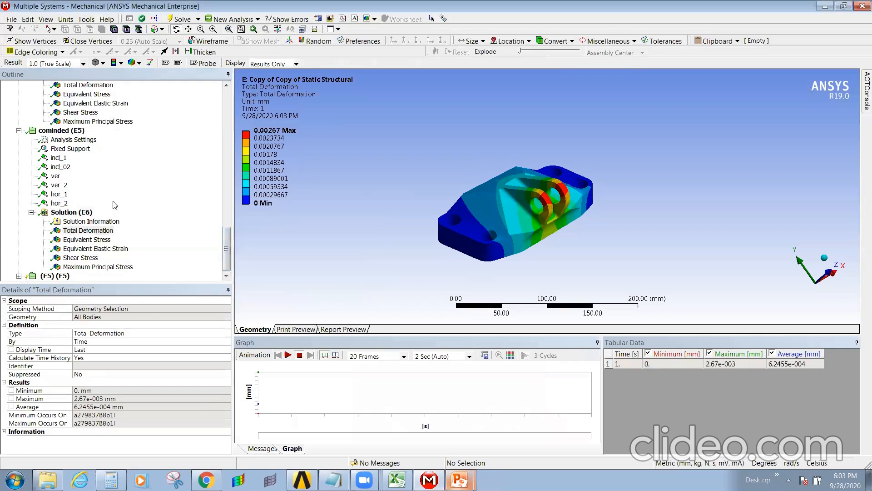
drag(528, 244, 556, 211)
click(117, 241)
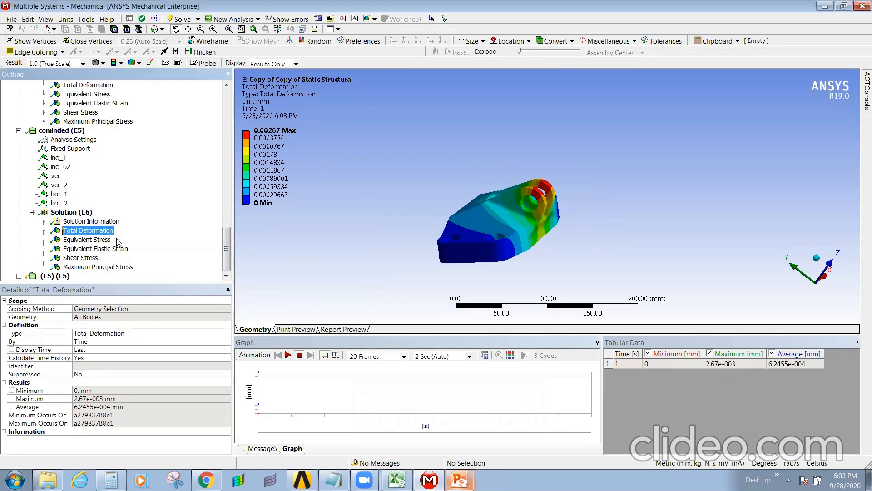
click(87, 240)
drag(557, 236, 591, 230)
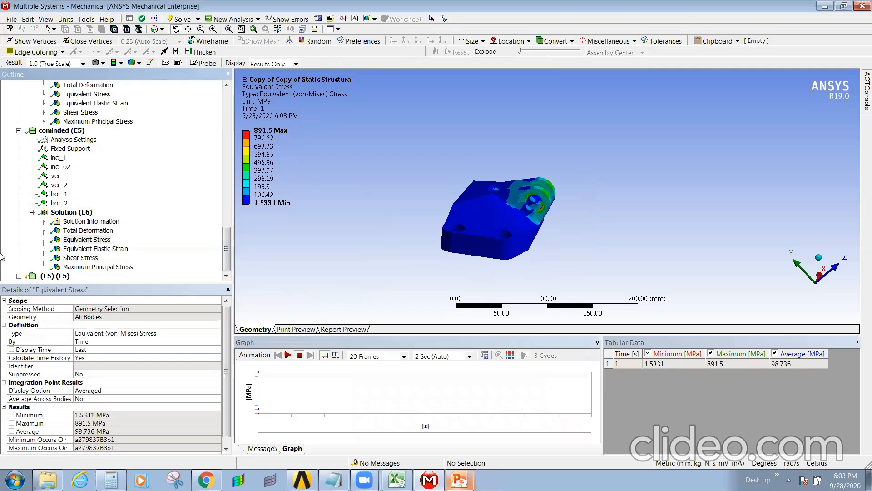
- Examine the equivalent elastic strain and shear stress results of the cominded analysis
click(85, 249)
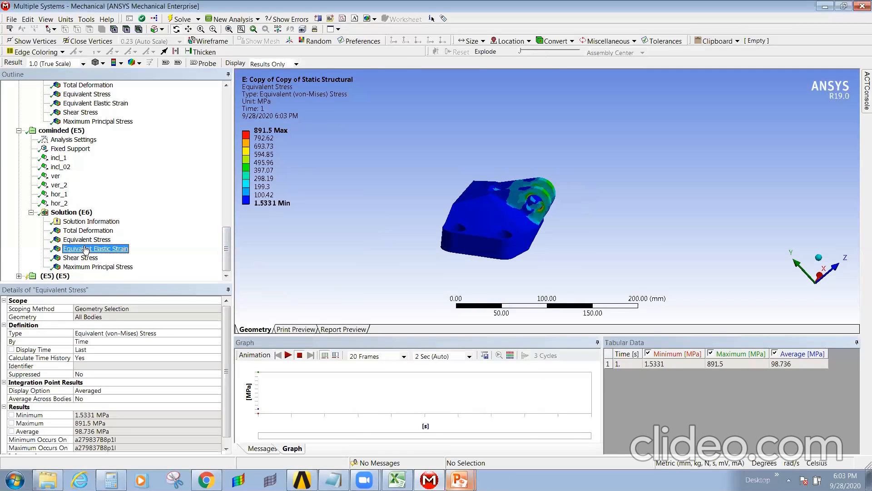
drag(429, 234, 392, 233)
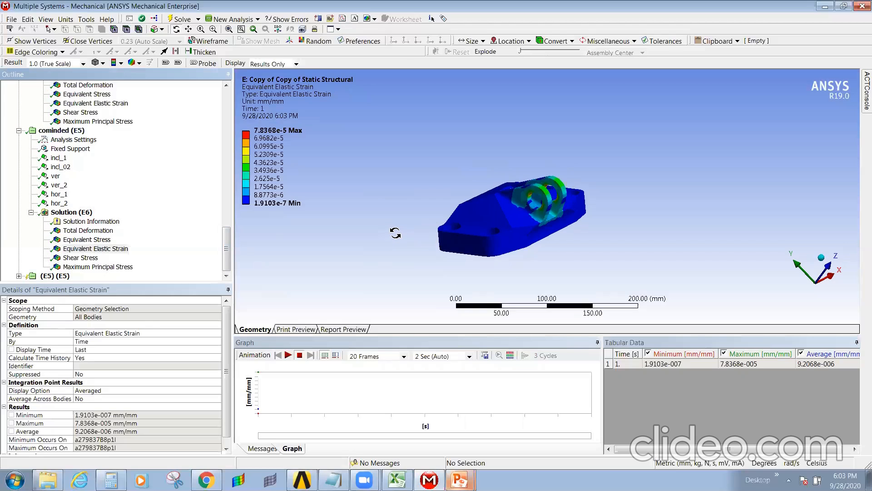
click(86, 258)
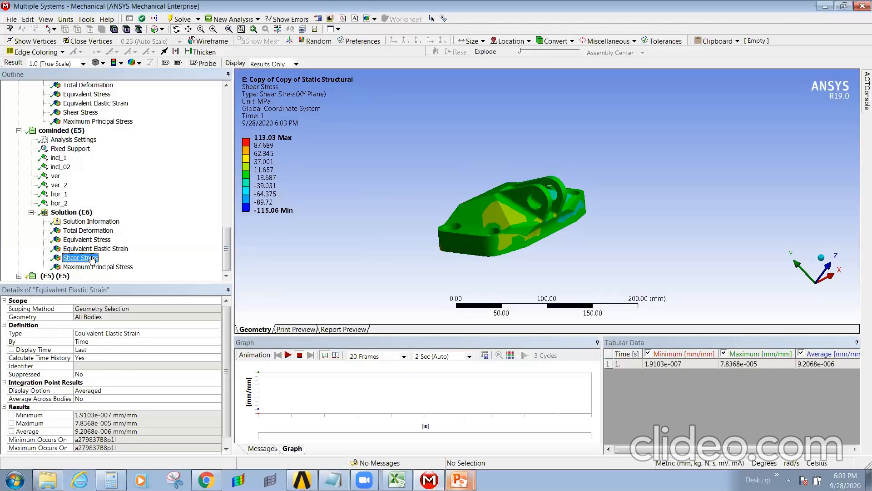
- Examine the maximum principal stress distribution of the cominded analysis from several angles
click(95, 266)
drag(505, 239, 326, 237)
mouse_move(684, 177)
mouse_down()
mouse_move(704, 195)
mouse_move(689, 181)
mouse_up()
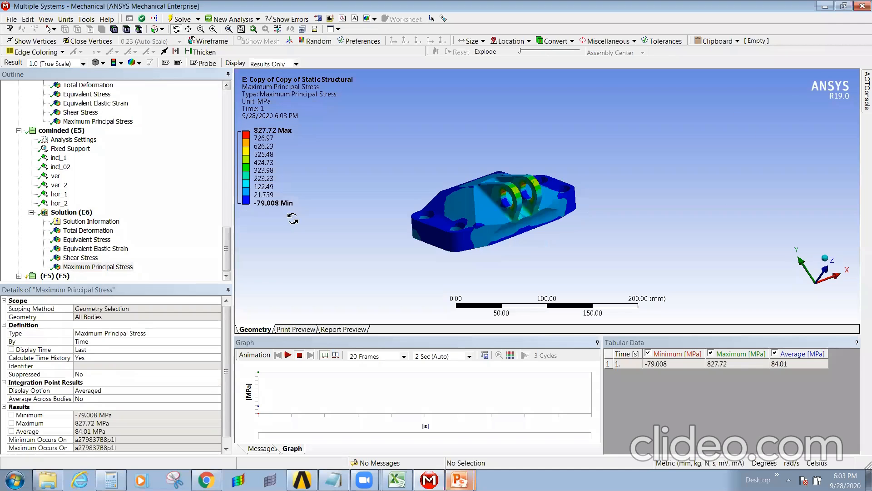
drag(434, 219, 427, 223)
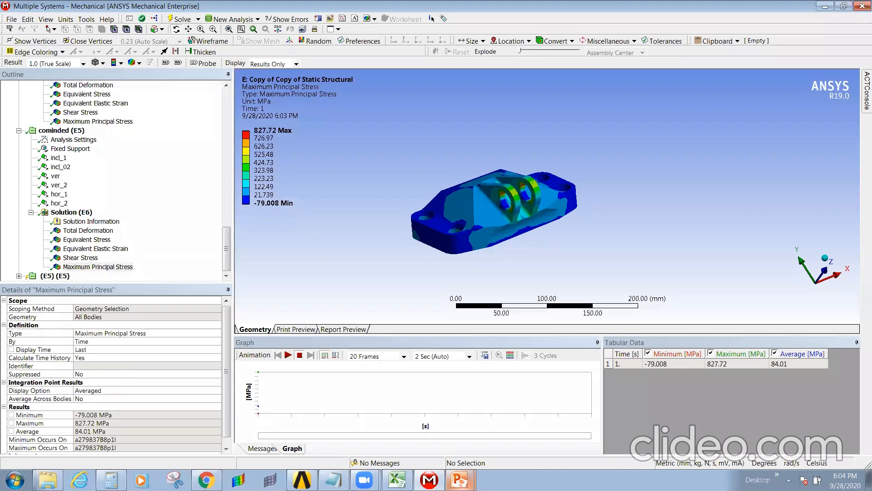
- Switch to the Engine bracket presentation in PowerPoint and check the yield strength on the material properties slide
mouse_move(460, 480)
click(458, 439)
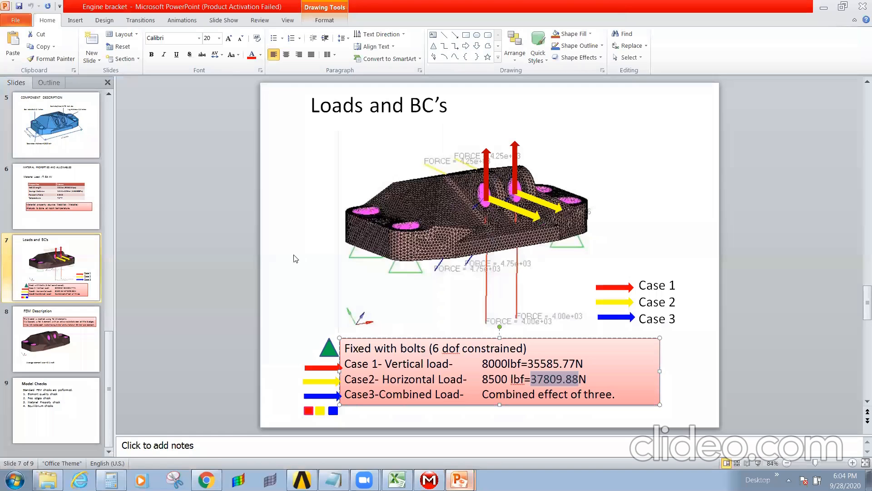
key(Page_Up)
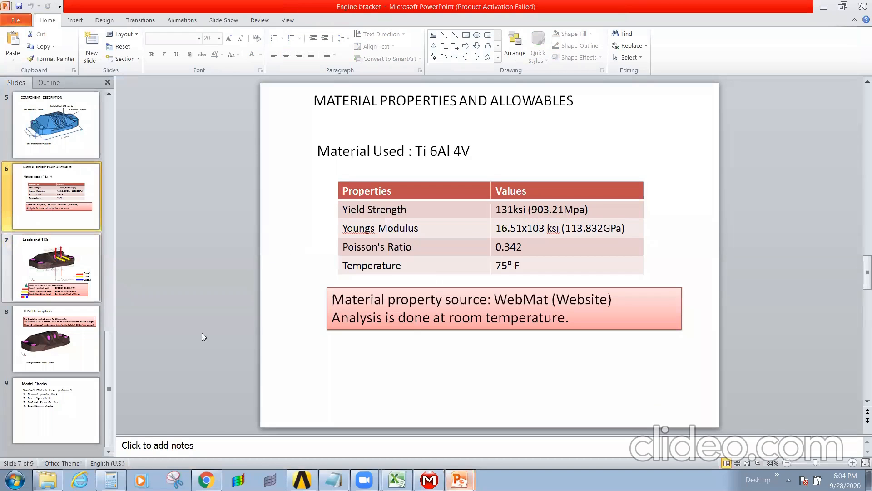
click(479, 395)
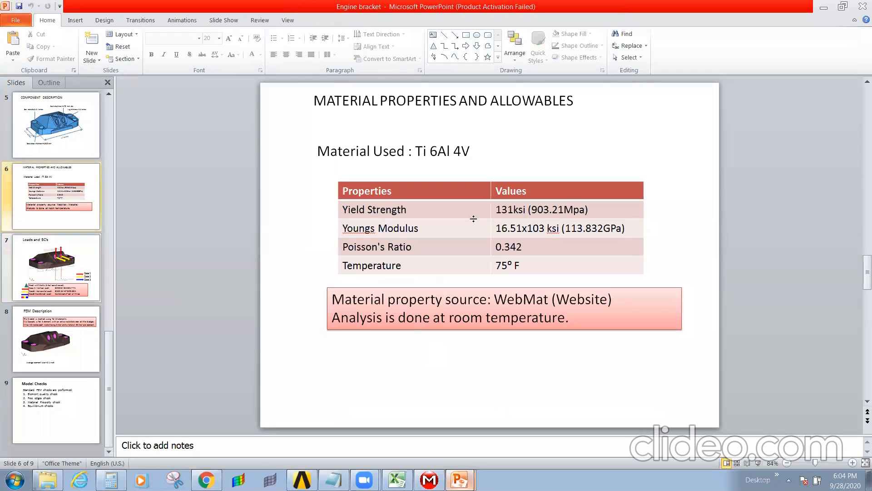
drag(531, 208, 568, 207)
click(480, 400)
- Return to ANSYS Mechanical and review the cominded analysis loads and its equivalent (von-Mises) stress result
click(429, 479)
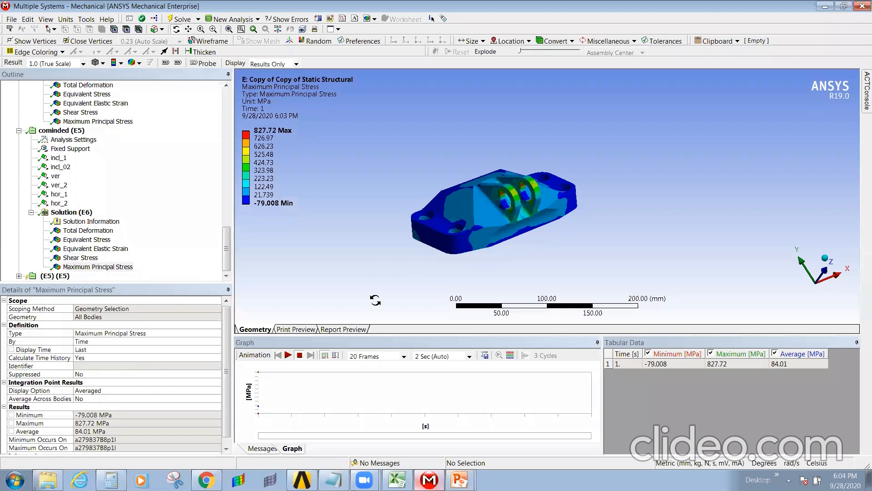
click(51, 132)
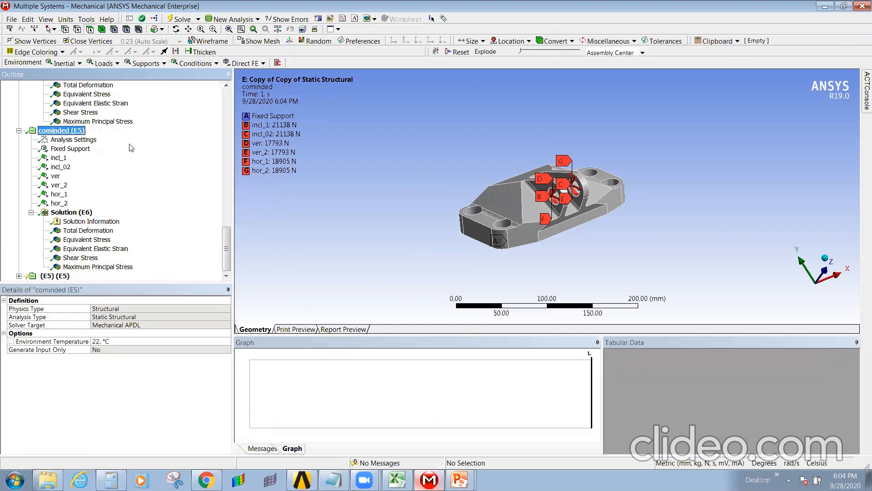
middle_drag(539, 247, 642, 231)
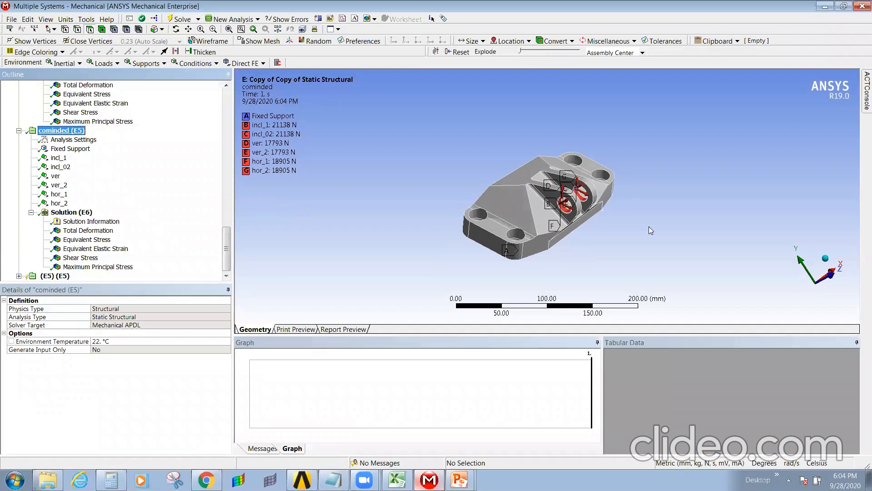
click(80, 241)
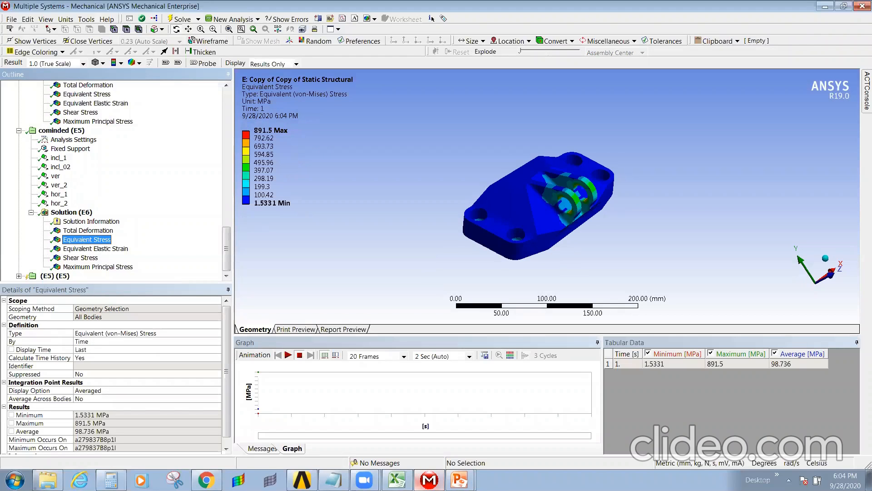
- Switch to the CALCULATION workbook in Excel and clear cell O68 on the Beam sheet
click(396, 480)
click(632, 378)
text(-18904.94)
key(Escape)
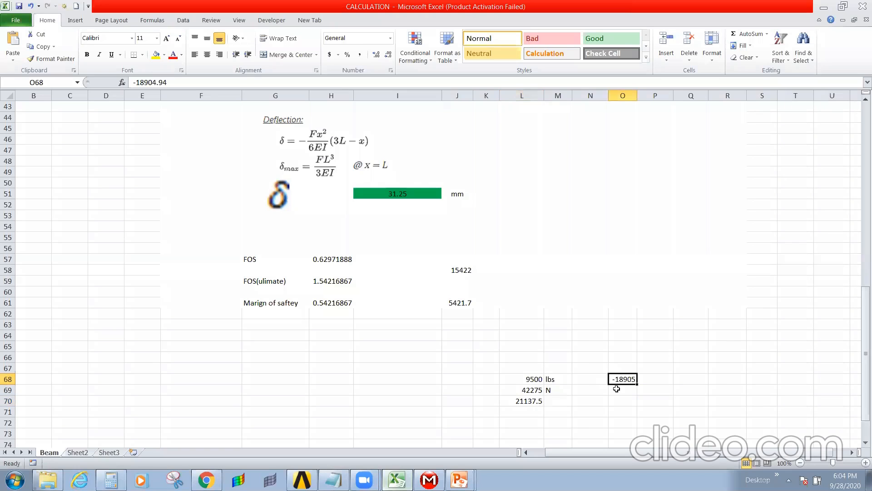
key(Delete)
- Recheck the yield strength in the Engine bracket presentation, and enter 903.21 in O68 of the Excel sheet with the label yeild in P68
mouse_move(460, 479)
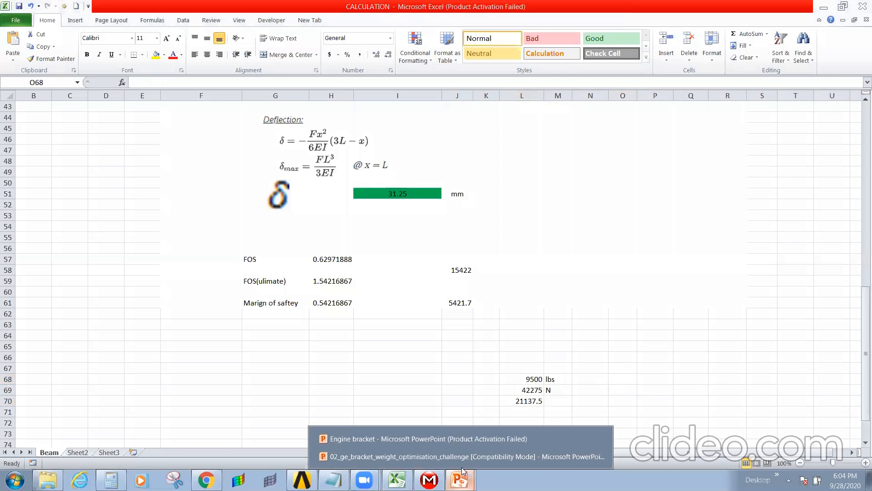
click(450, 441)
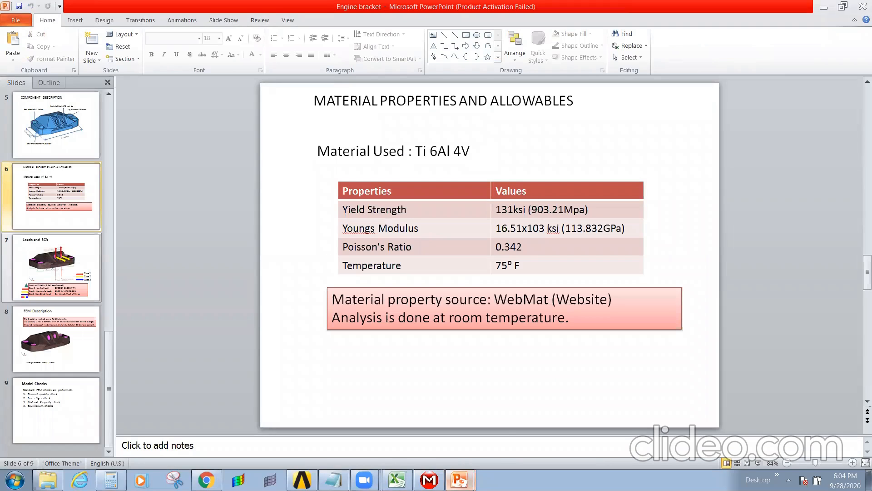
click(397, 479)
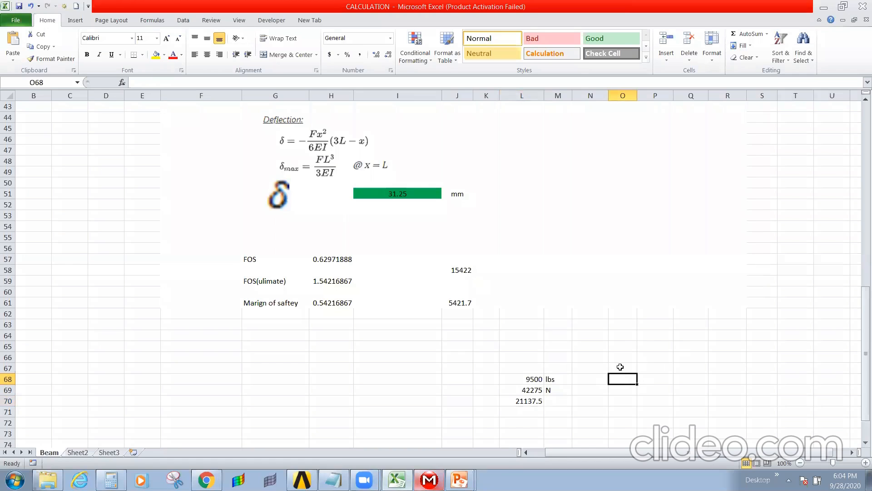
text(903)
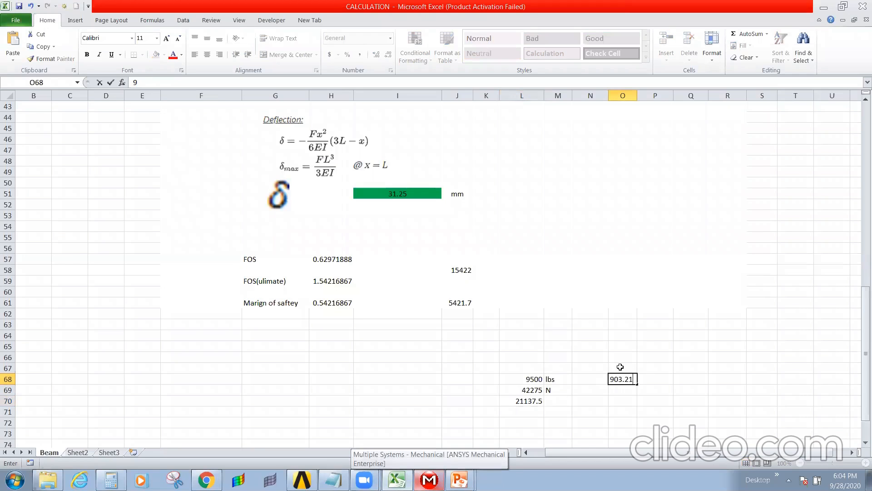
text(.21)
key(Tab)
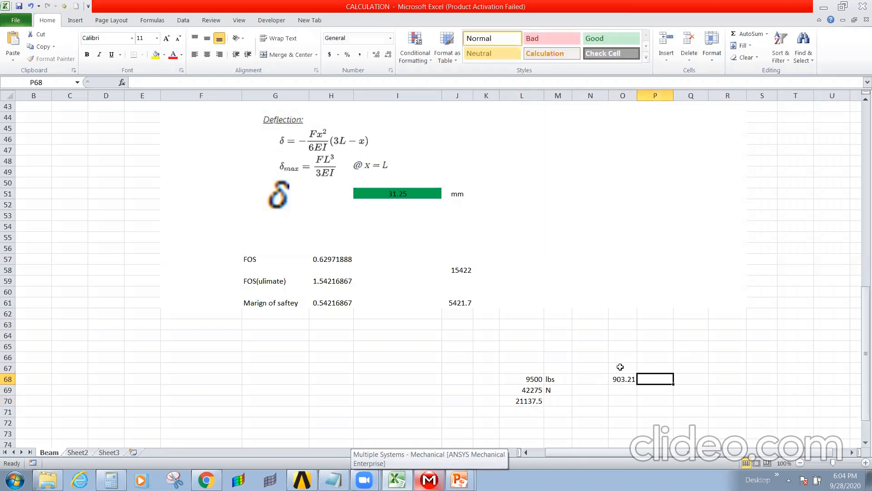
text(yeild)
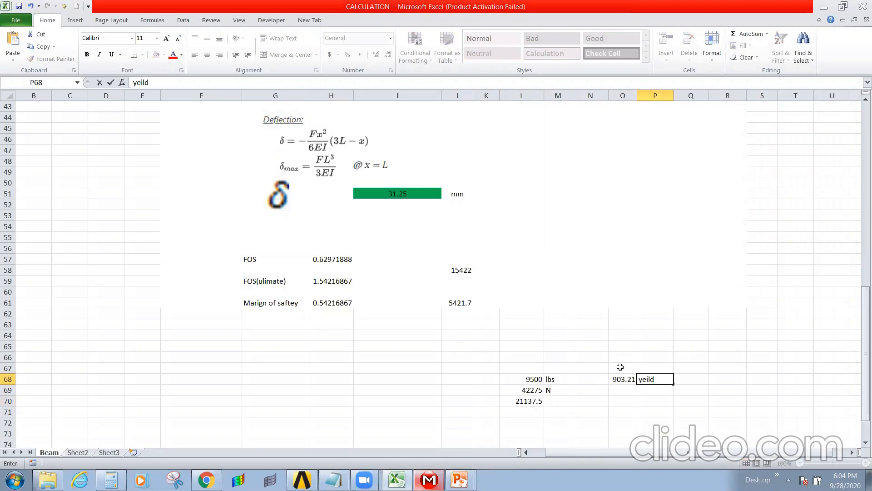
key(Return)
- Label P69 as max, and enter the maximum equivalent stress from ANSYS Mechanical, 891.5, in O69 of the Excel sheet
key(Right)
text(m)
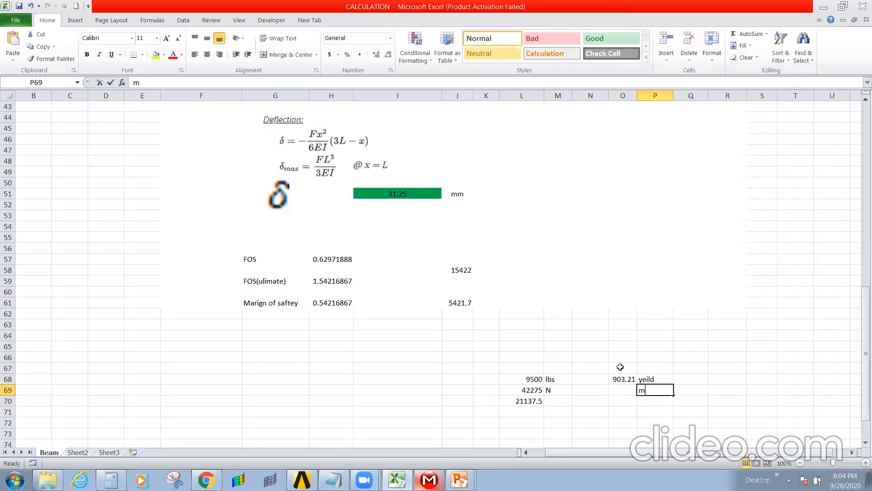
key(Return)
key(Up)
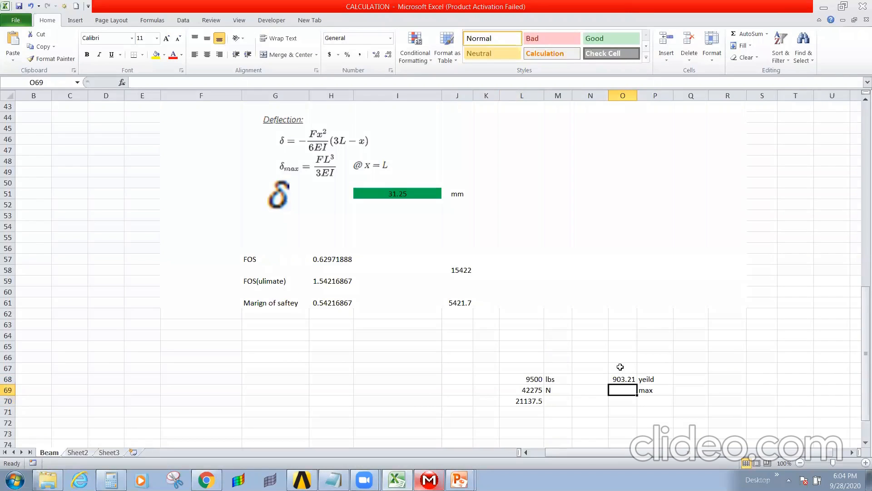
click(429, 479)
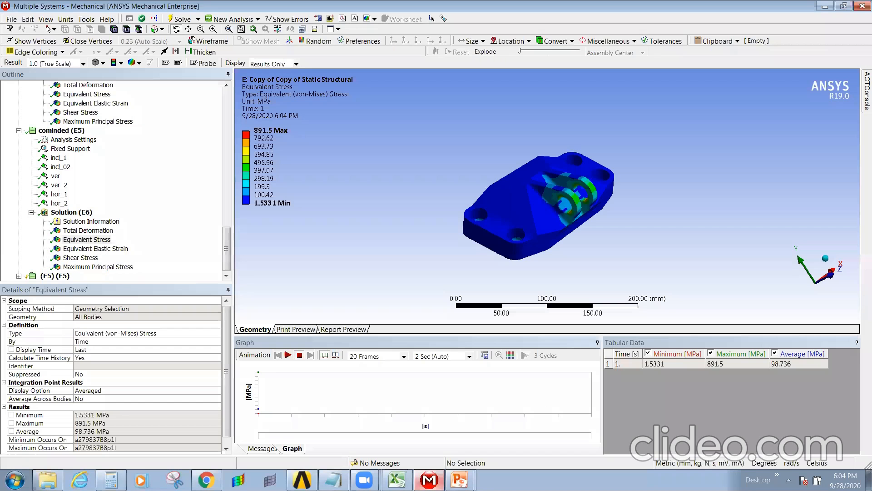
click(397, 480)
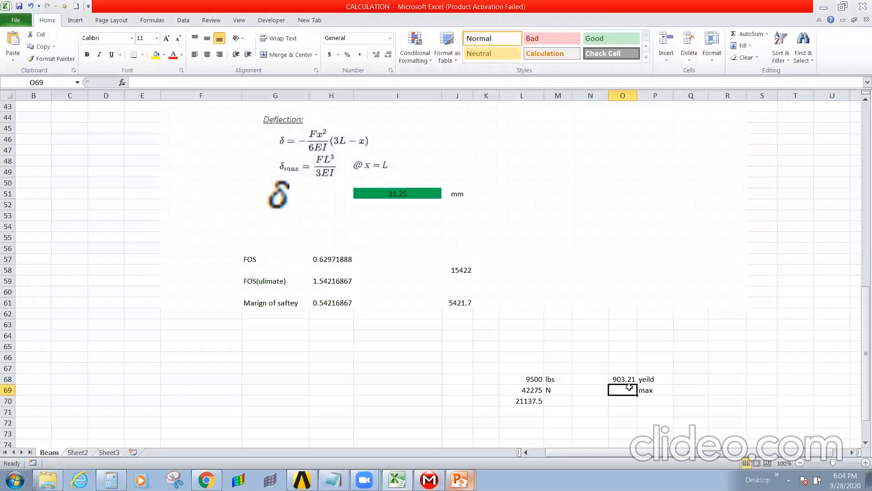
text(891.)
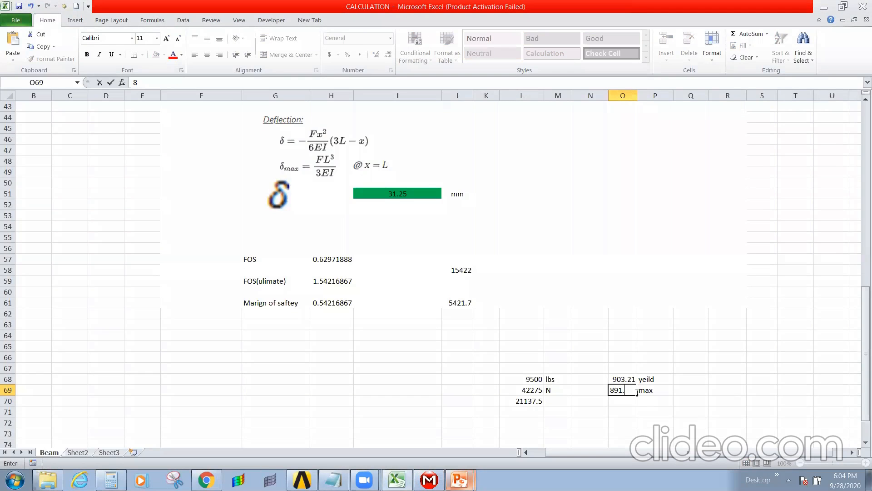
text(5)
key(Return)
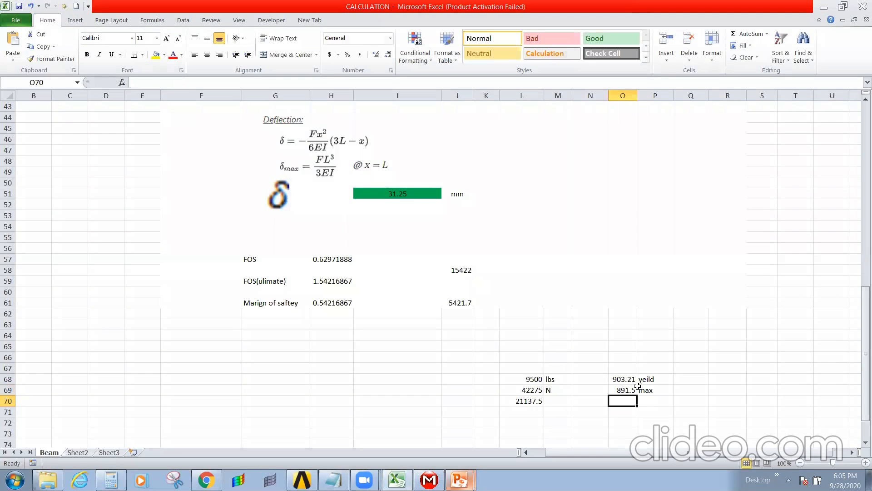
- Label N70 as FOS and calculate the factor of safety in O70 by dividing O68 by O69
key(Left)
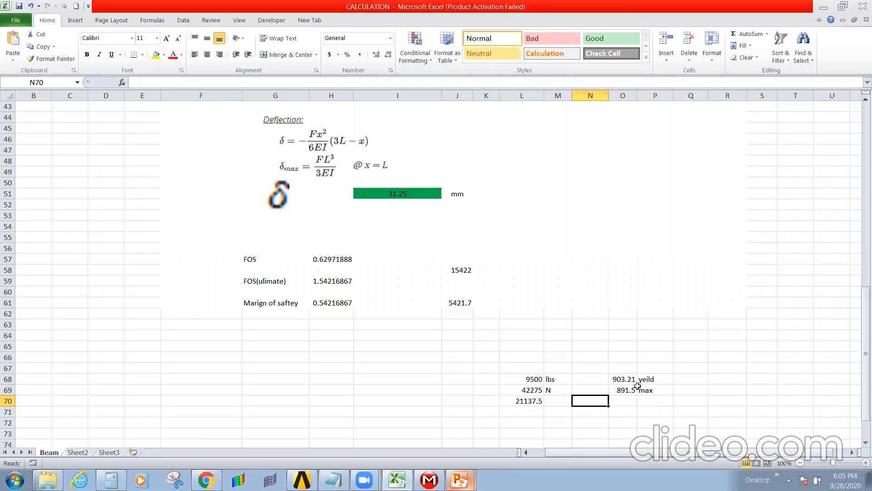
text(FOS)
key(Tab)
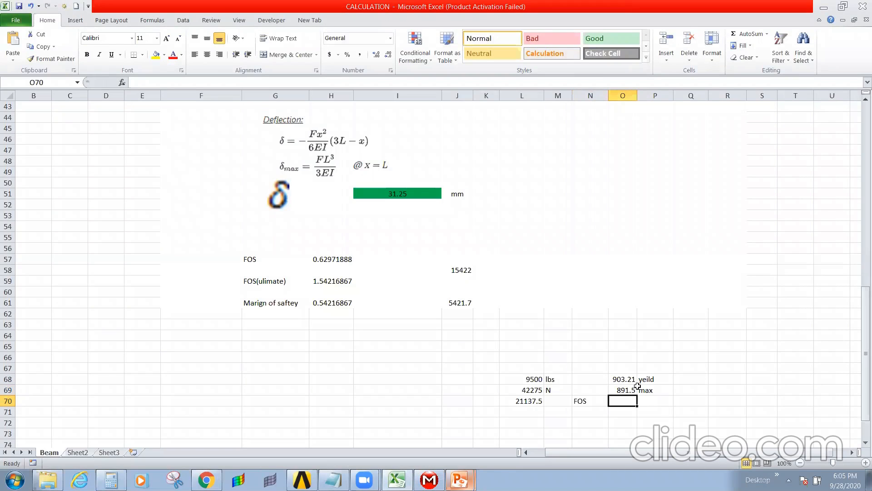
text(=)
key(Up)
key(Up)
text(/)
key(Up)
key(Return)
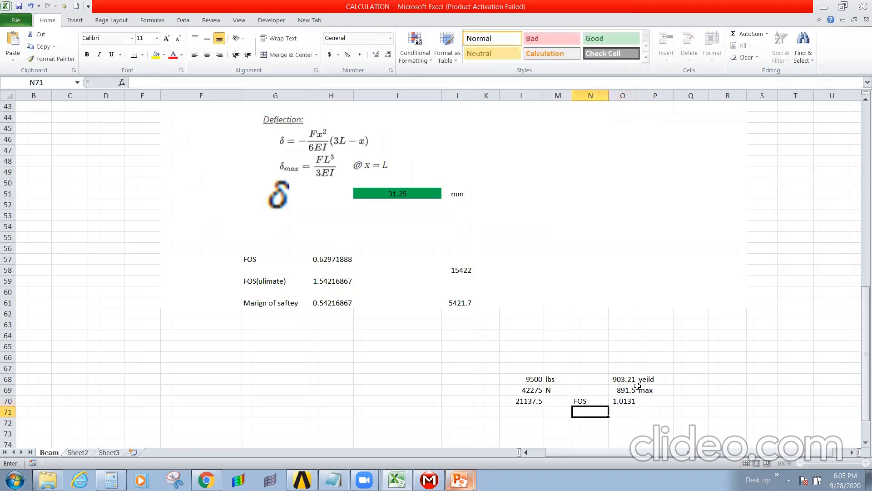
click(627, 412)
click(660, 403)
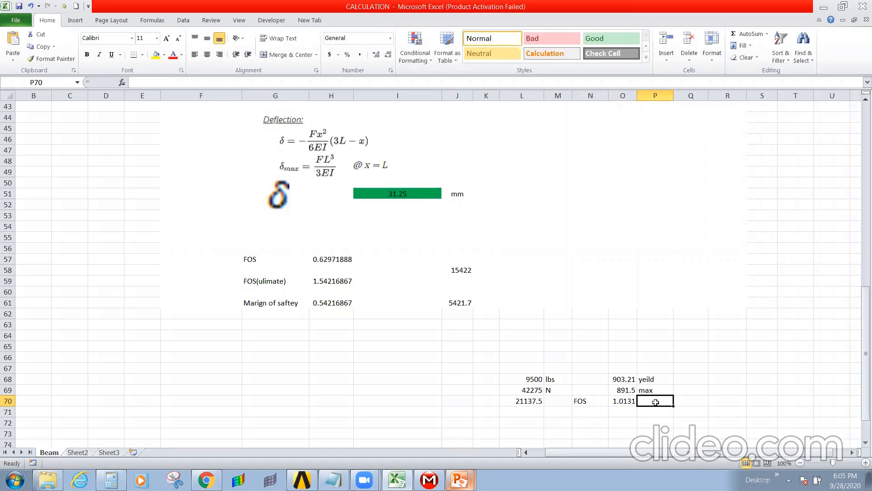
click(612, 403)
click(655, 402)
- Return to ANSYS Mechanical and examine the cominded equivalent stress distribution around the bracket's lugs from several angles
click(429, 481)
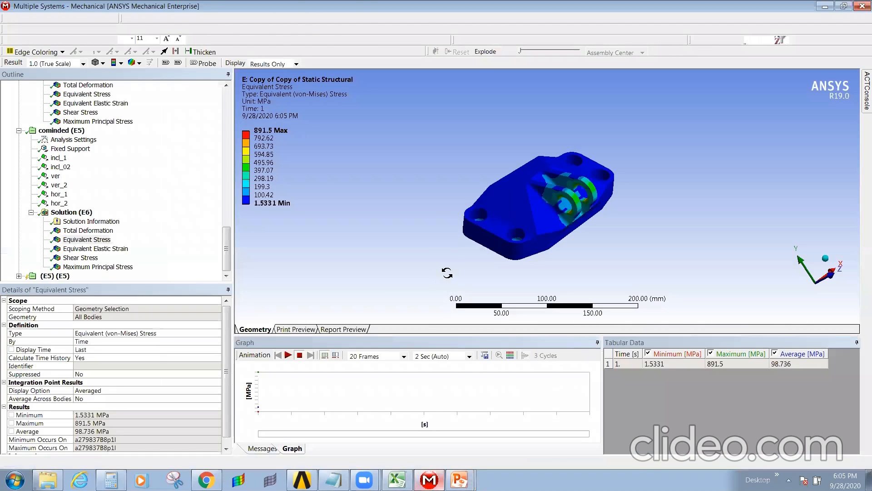
click(76, 239)
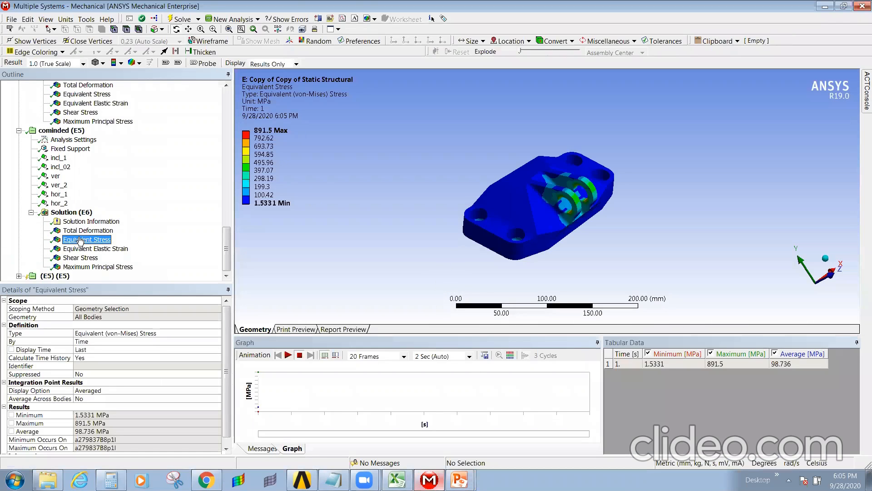
drag(507, 249, 391, 252)
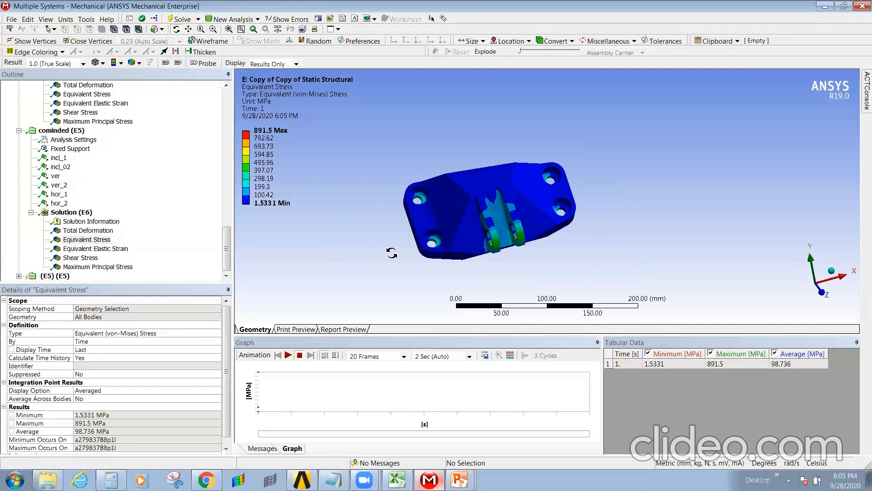
drag(605, 207, 513, 281)
scroll(513, 282, up, 5)
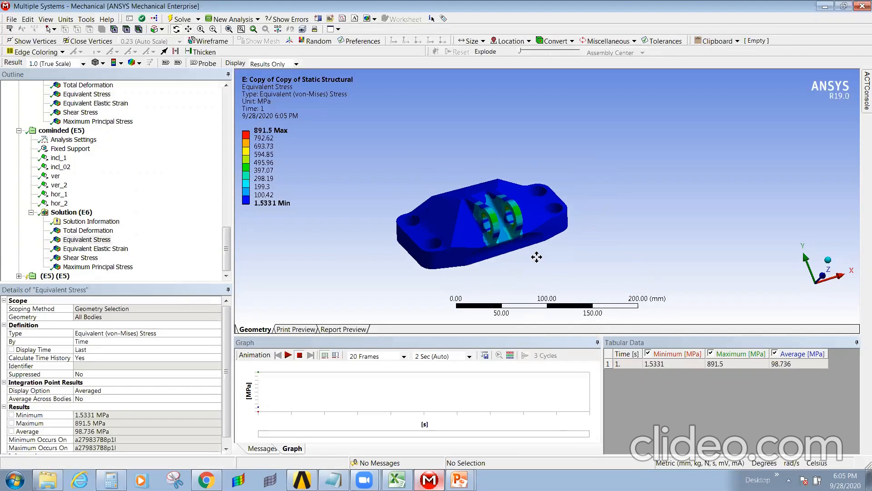
scroll(501, 232, up, 10)
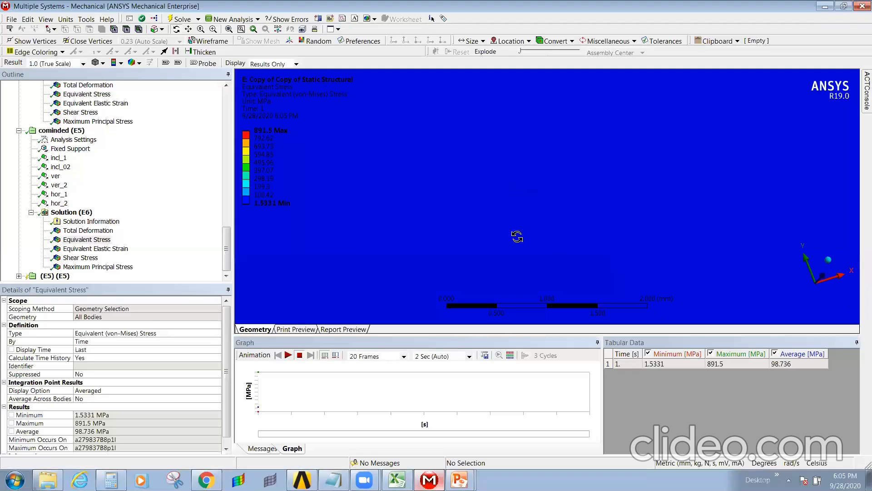
scroll(510, 248, down, 8)
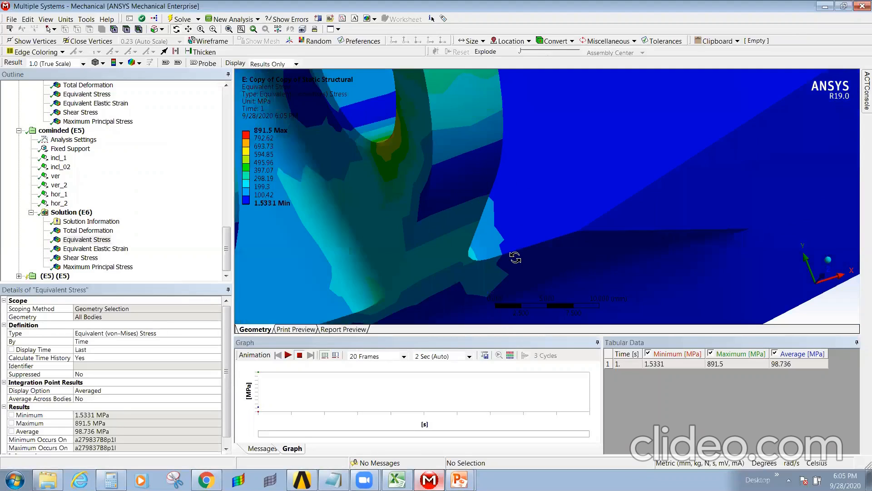
scroll(538, 243, down, 5)
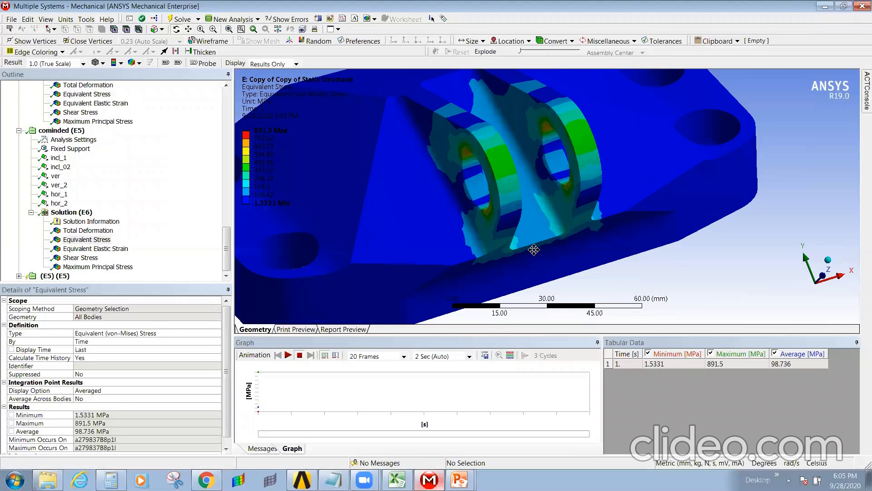
middle_drag(560, 251, 690, 244)
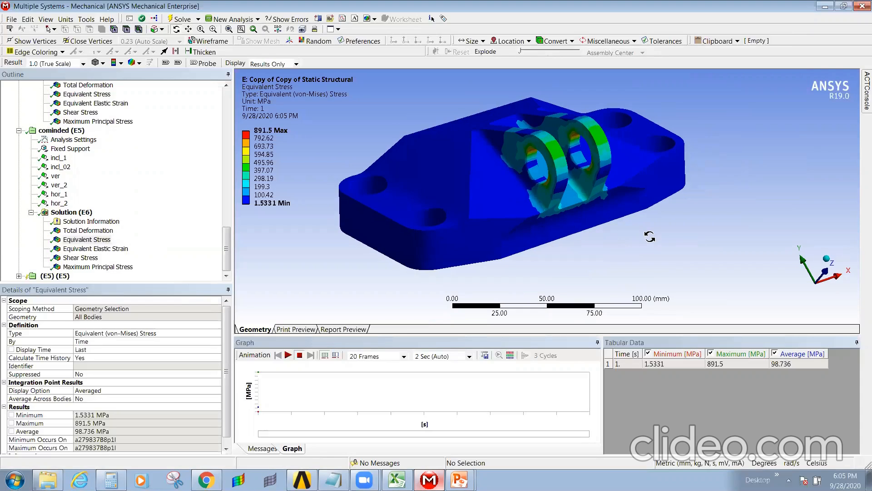
- Turn on the maximum and minimum markers on the equivalent stress plot and locate the peak stress on the bracket
right_click(697, 240)
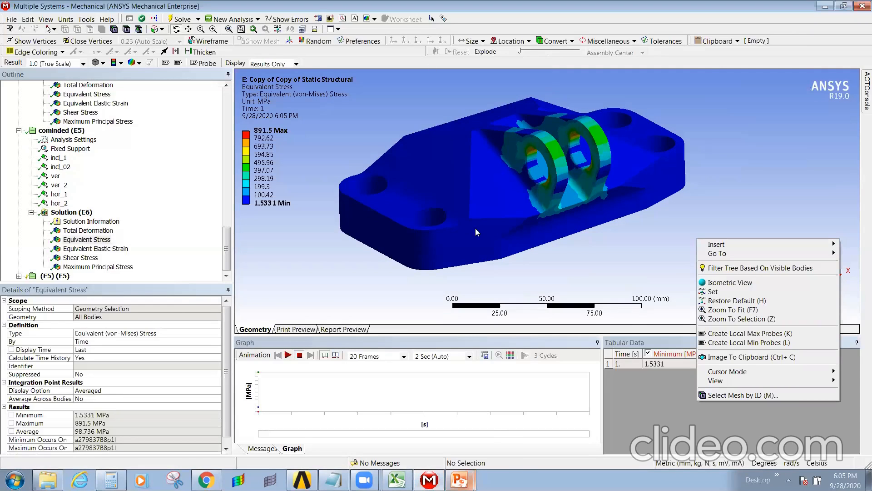
click(165, 63)
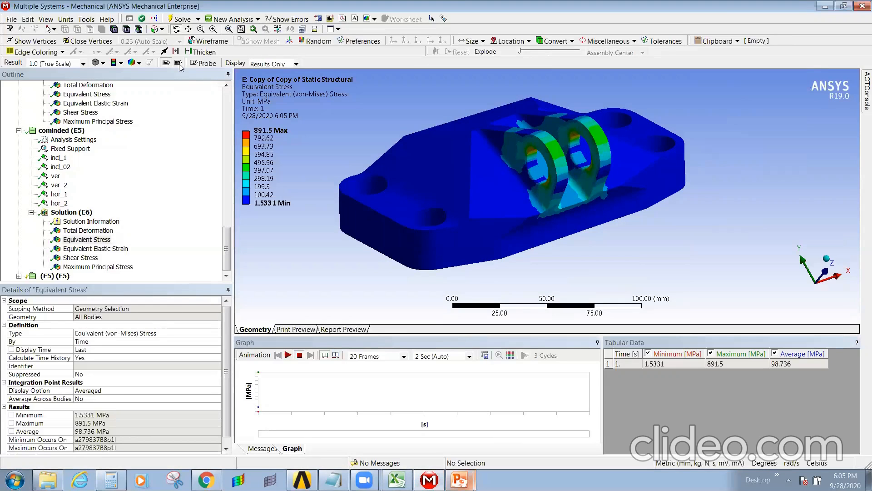
click(178, 63)
drag(626, 203, 657, 195)
click(166, 64)
drag(718, 241, 775, 265)
scroll(586, 119, up, 5)
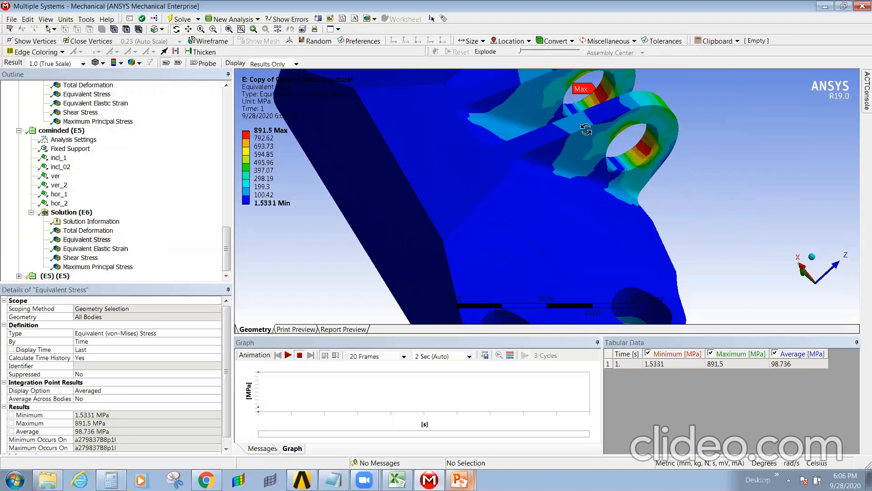
- Show the minimum marker on the equivalent stress plot and locate the minimum and maximum stress points on the bracket from several angles
ctrl+middle_drag(620, 99, 590, 214)
click(179, 63)
scroll(699, 212, down, 3)
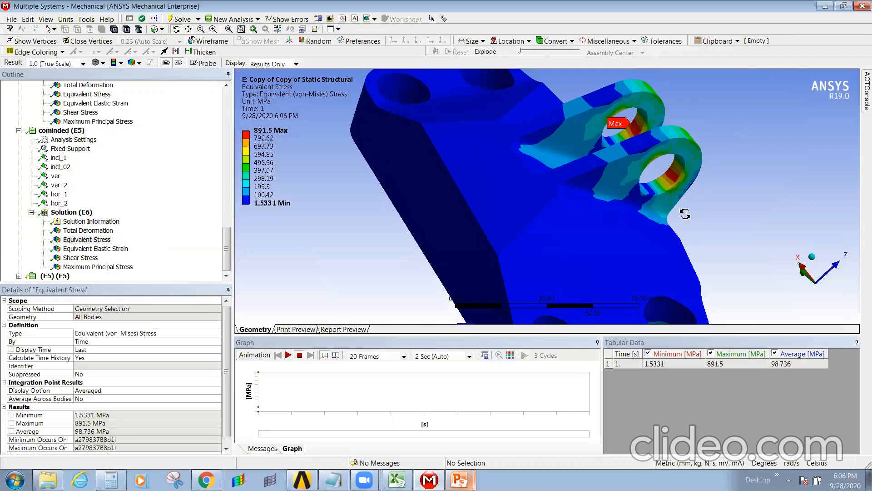
scroll(685, 213, down, 5)
middle_drag(631, 225, 697, 170)
scroll(562, 156, up, 3)
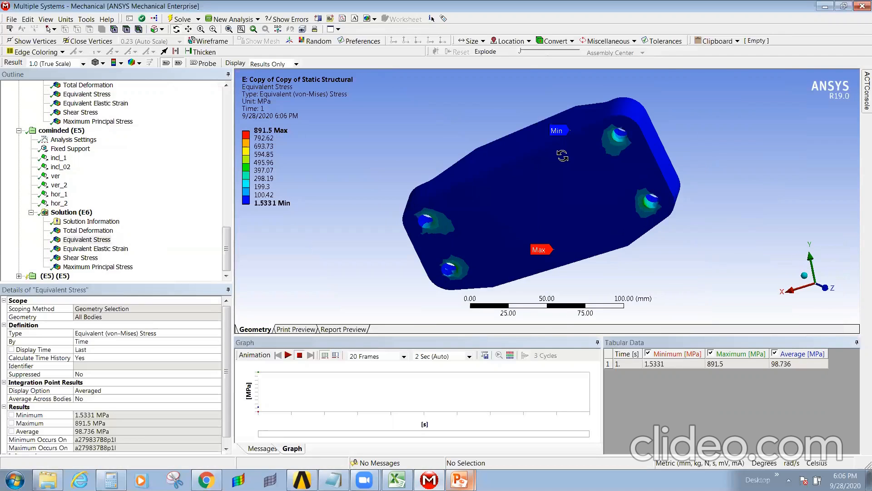
scroll(563, 150, up, 2)
scroll(600, 156, down, 4)
middle_drag(568, 170, 443, 189)
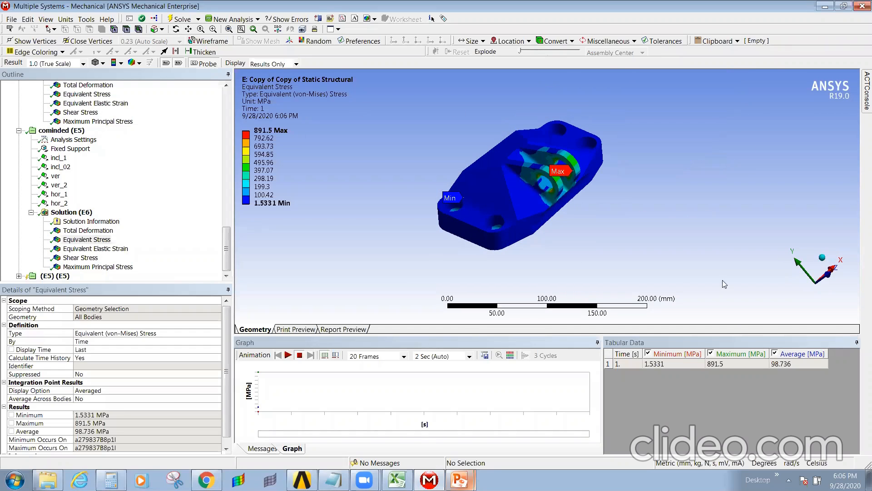
middle_drag(595, 237, 586, 278)
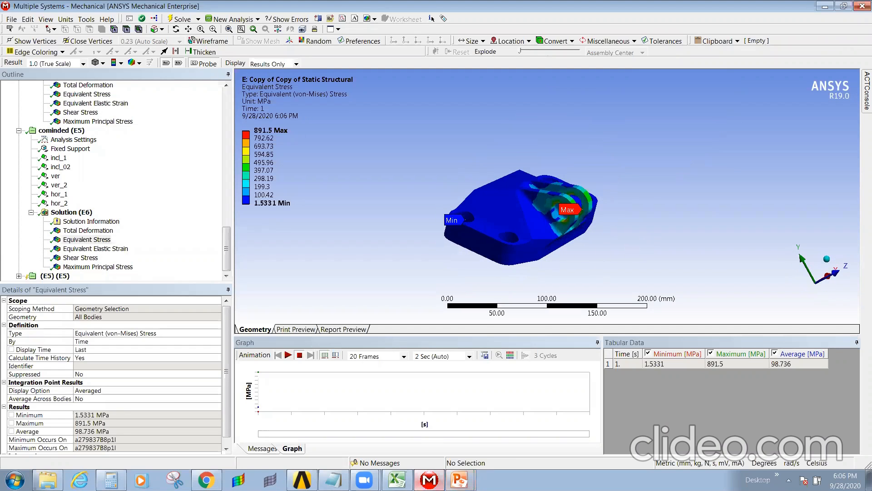
- Switch to the Excel calculation sheet, then check the yield strength in MPa in the PowerPoint material properties table
click(397, 479)
drag(597, 412, 600, 421)
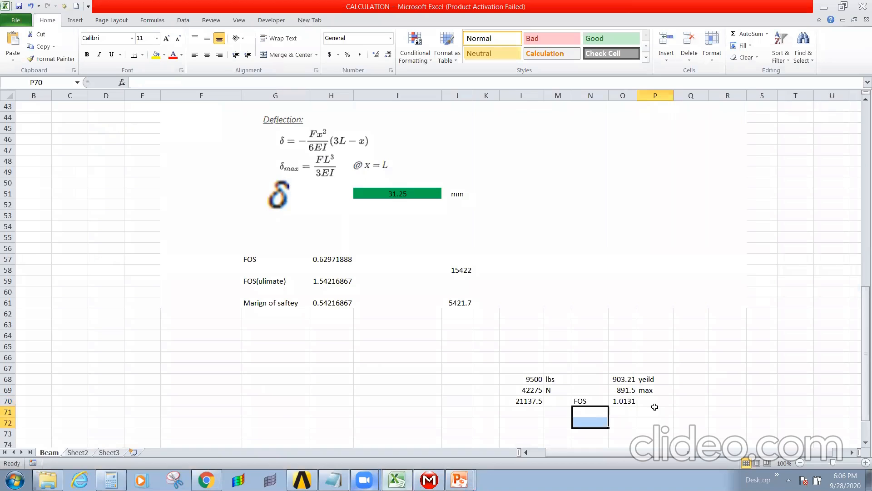
ctrl+scroll(652, 405, up, 2)
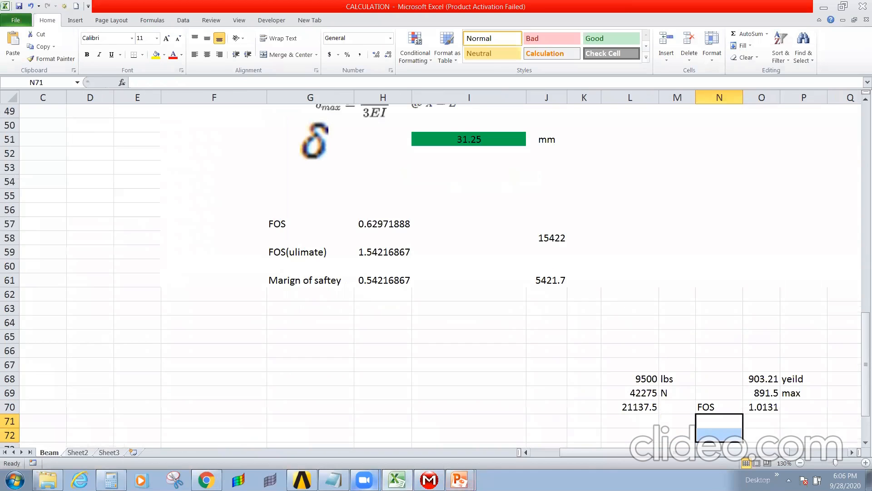
click(454, 444)
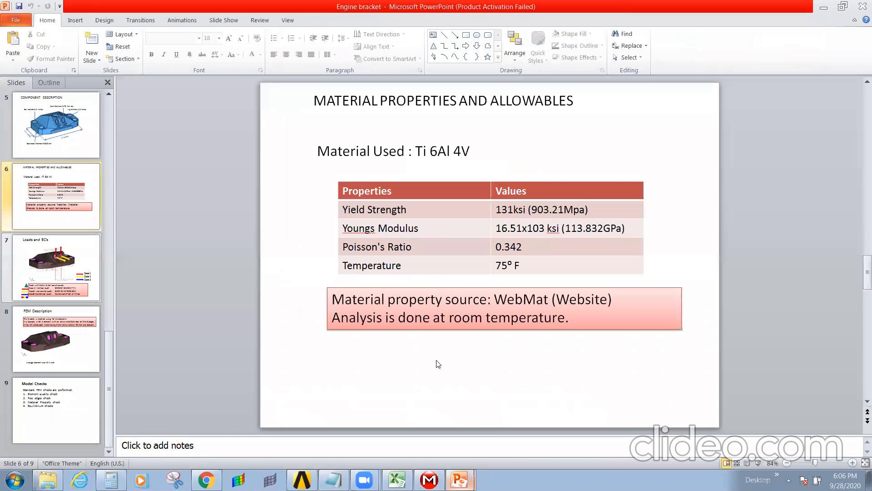
click(414, 212)
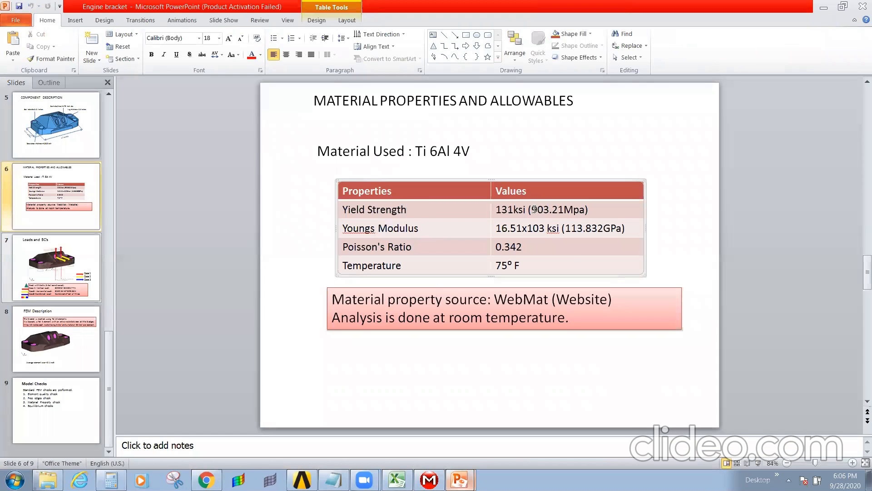
double_click(549, 210)
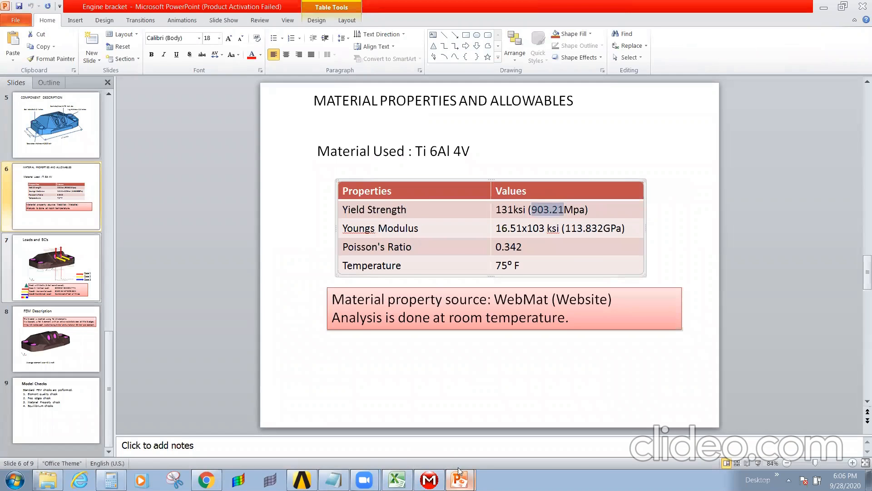
- Return to the Excel sheet and clear the load conversion values and units in K67:M70
click(396, 484)
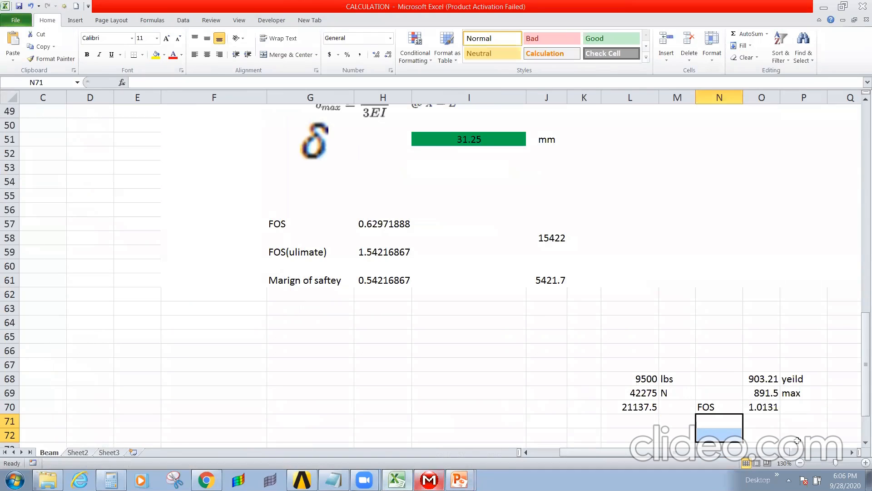
scroll(613, 389, right, 3)
drag(450, 369, 524, 408)
key(Delete)
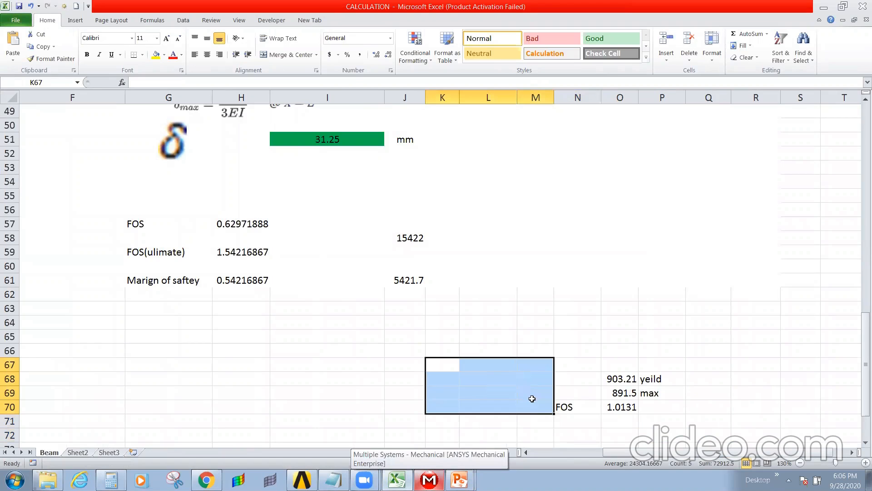
- Delete the yield label in P68 and label N68 as Strength
click(567, 380)
click(651, 378)
key(Delete)
key(Left)
key(Left)
text(Strength)
key(Return)
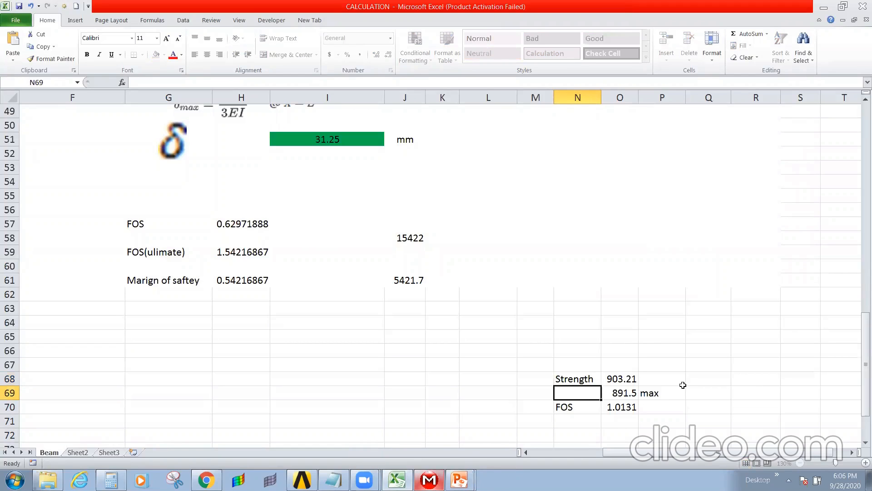
- Label N69 as Applied stress
text(Appli)
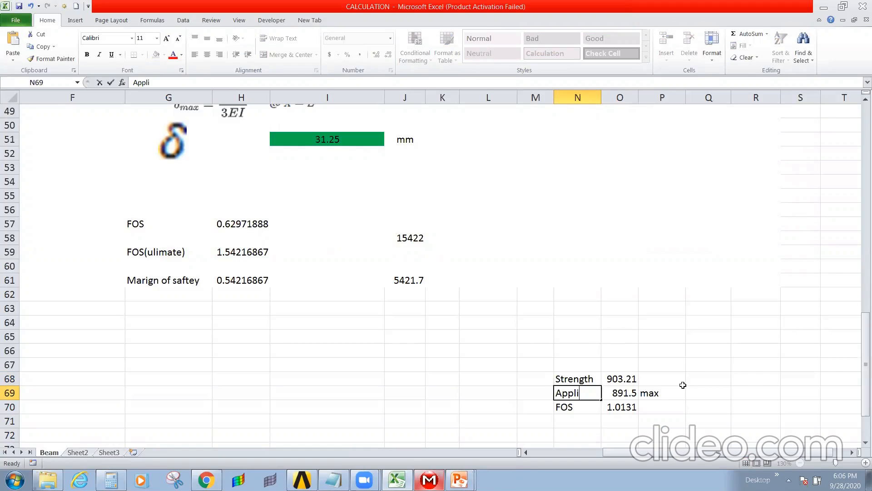
text(ed stress)
key(Return)
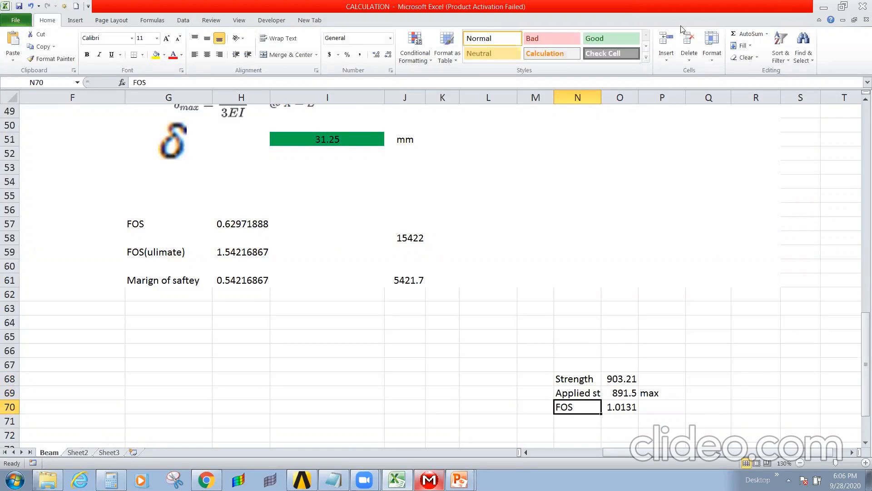
- Check the applied stress in O69 against the maximum of the equivalent stress plot in ANSYS Mechanical
click(624, 393)
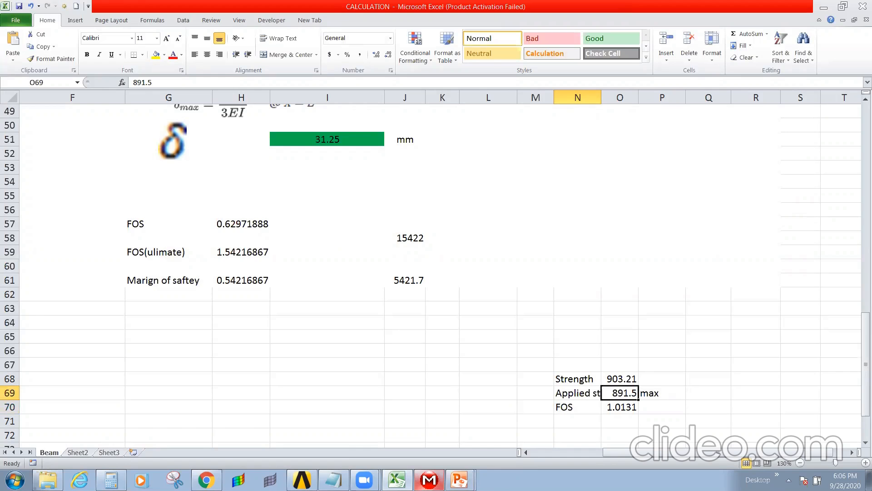
click(429, 480)
middle_drag(534, 219, 595, 203)
scroll(601, 200, up, 3)
scroll(604, 203, up, 1)
click(267, 130)
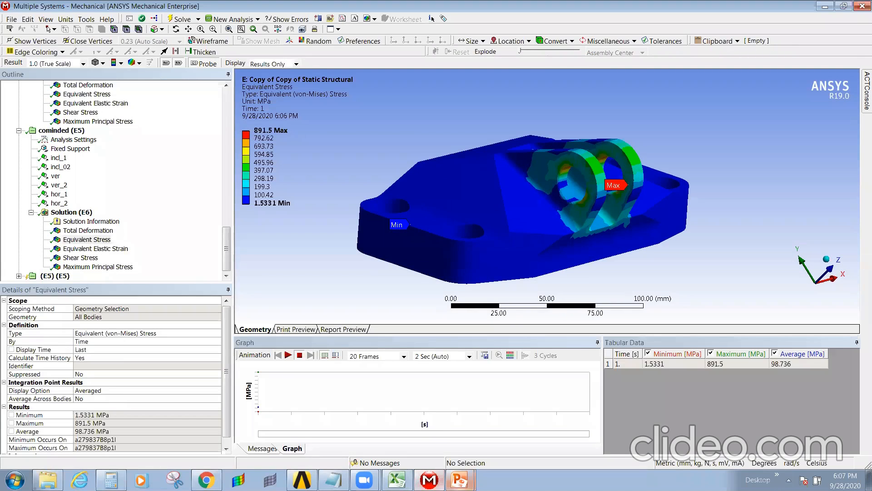
- Return to the Excel sheet and inspect the factor of safety formula in O70
mouse_move(460, 480)
click(397, 480)
click(580, 422)
click(623, 407)
click(202, 81)
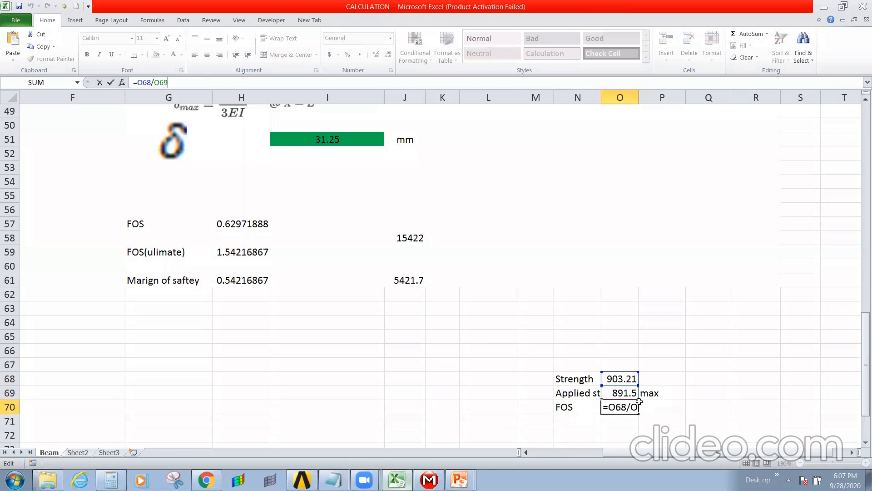
key(Return)
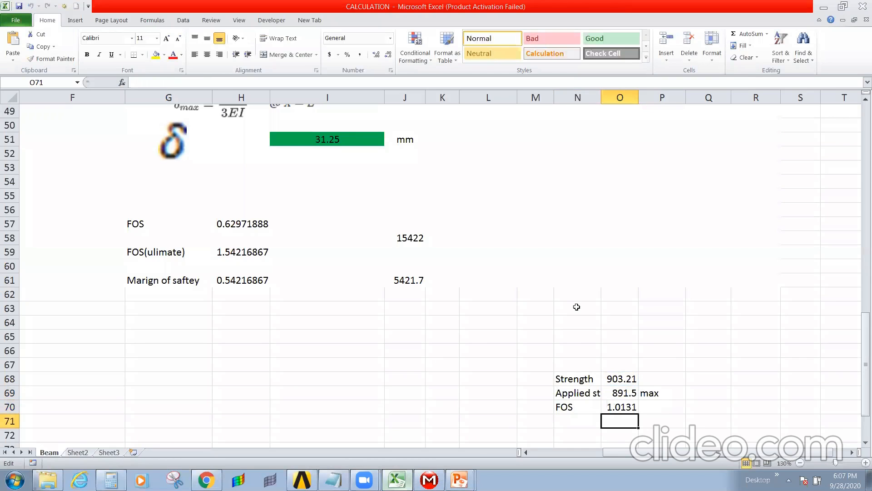
- Enter Pass in P70 beside the factor of safety
click(614, 404)
click(670, 404)
text(Pass)
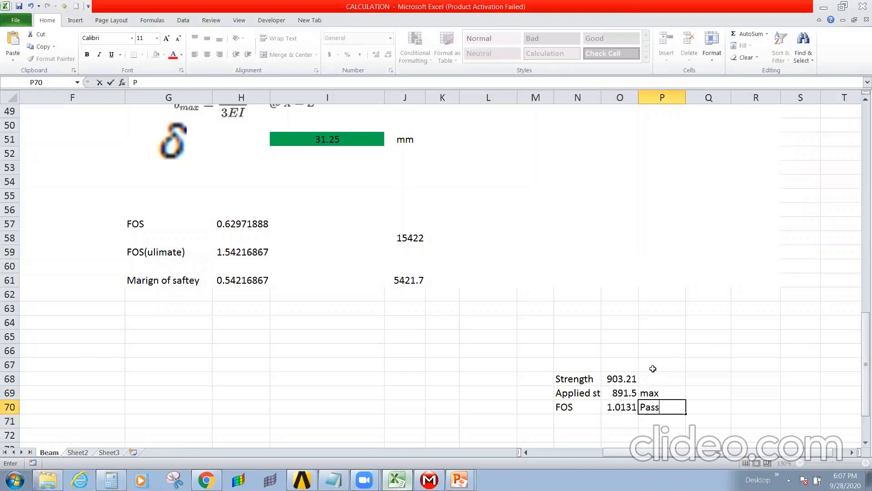
key(Return)
- Label N71 as MOS and calculate the margin of safety in O71 by subtracting 1 from the factor of safety in O70
key(Left)
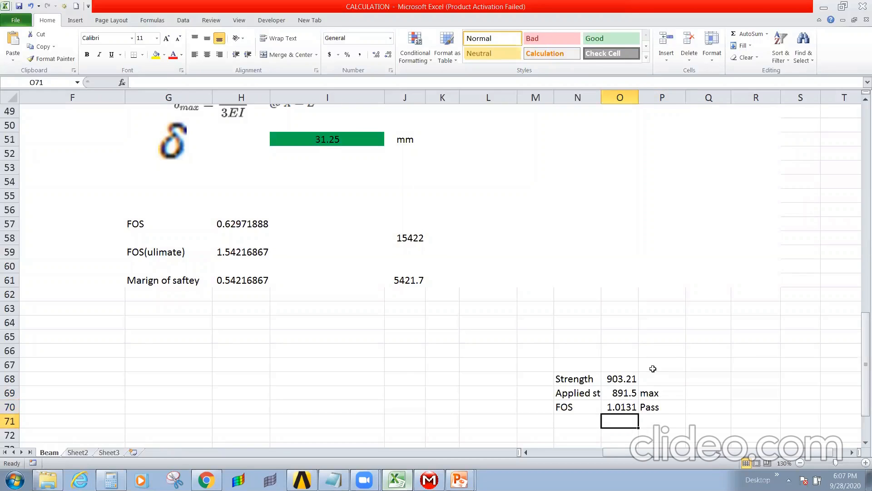
key(Left)
text(MOS)
key(Return)
key(Up)
key(Right)
text(=)
key(Up)
key(Return)
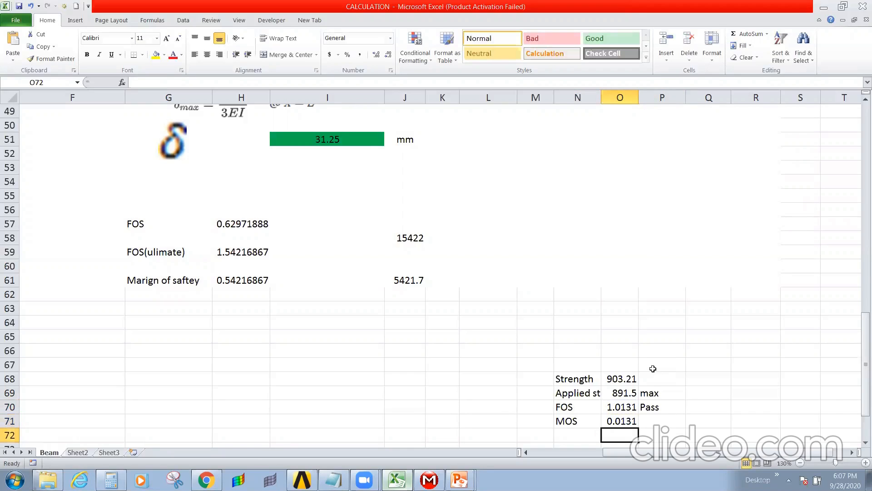
- Enter Pass in P71 beside the margin of safety and select the value in O71
click(661, 417)
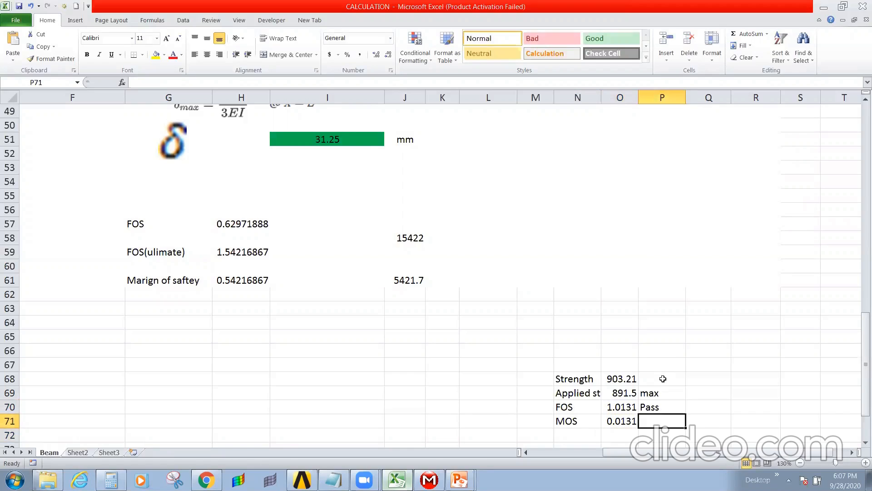
text(Pa)
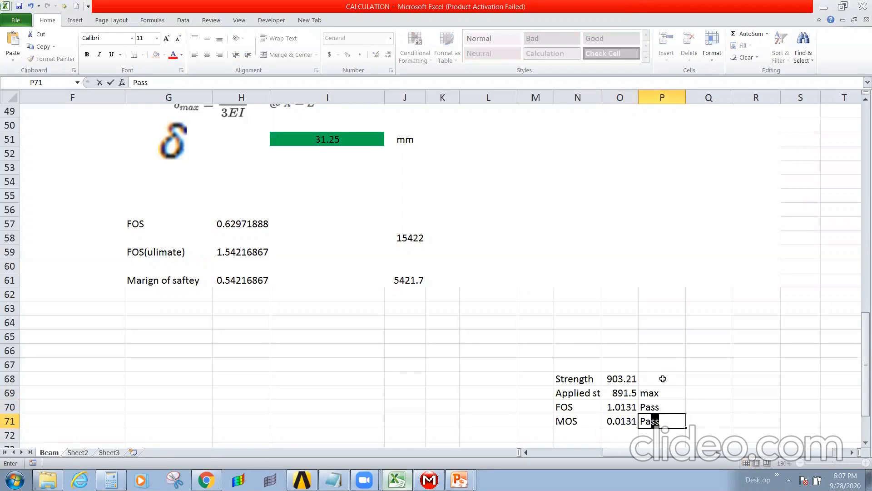
key(Return)
click(624, 423)
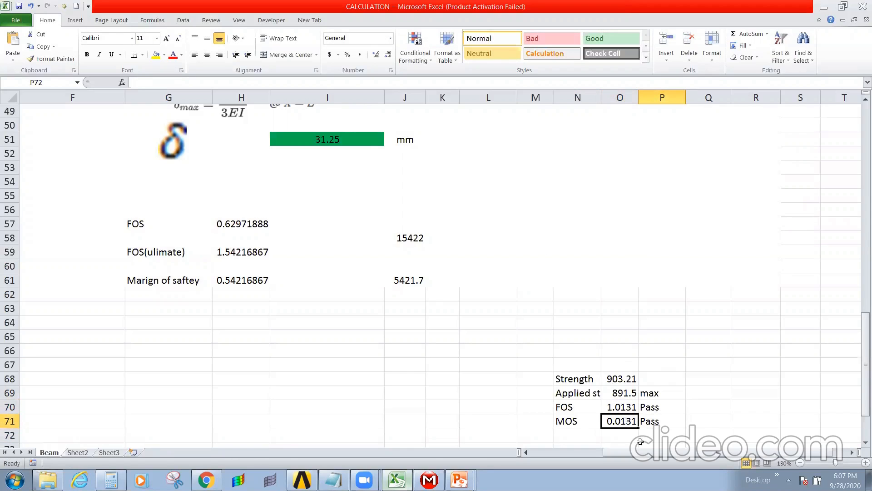